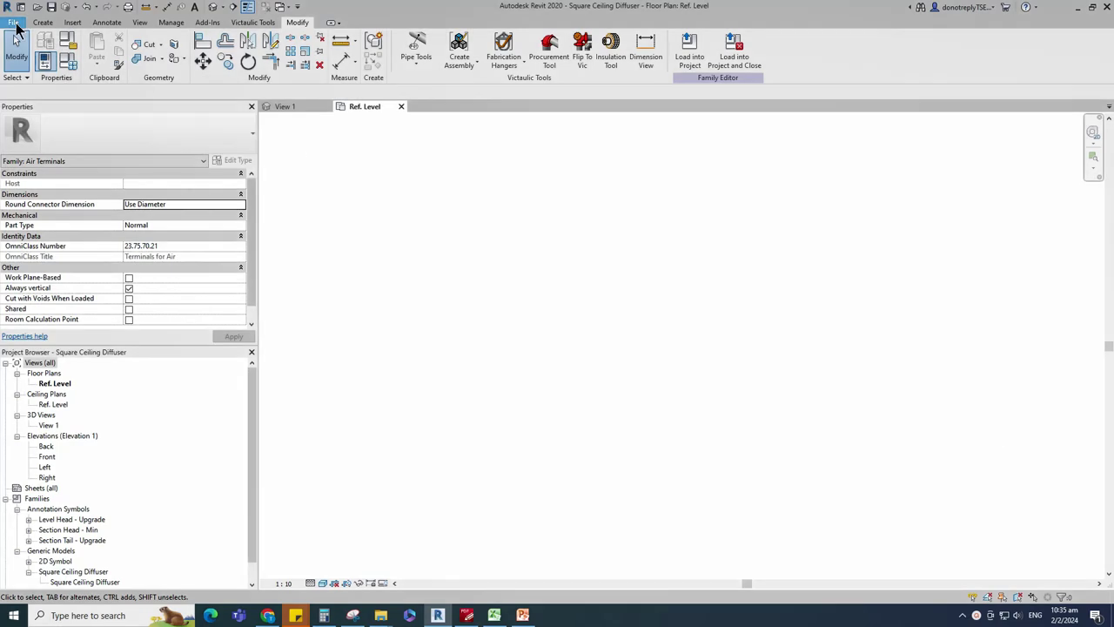
Step: Create a new family from the Metric Generic Model template
{"action": "left_click", "coordinate": [14, 23]}
{"action": "mouse_move", "coordinate": [35, 67]}
{"action": "left_click", "coordinate": [105, 99]}
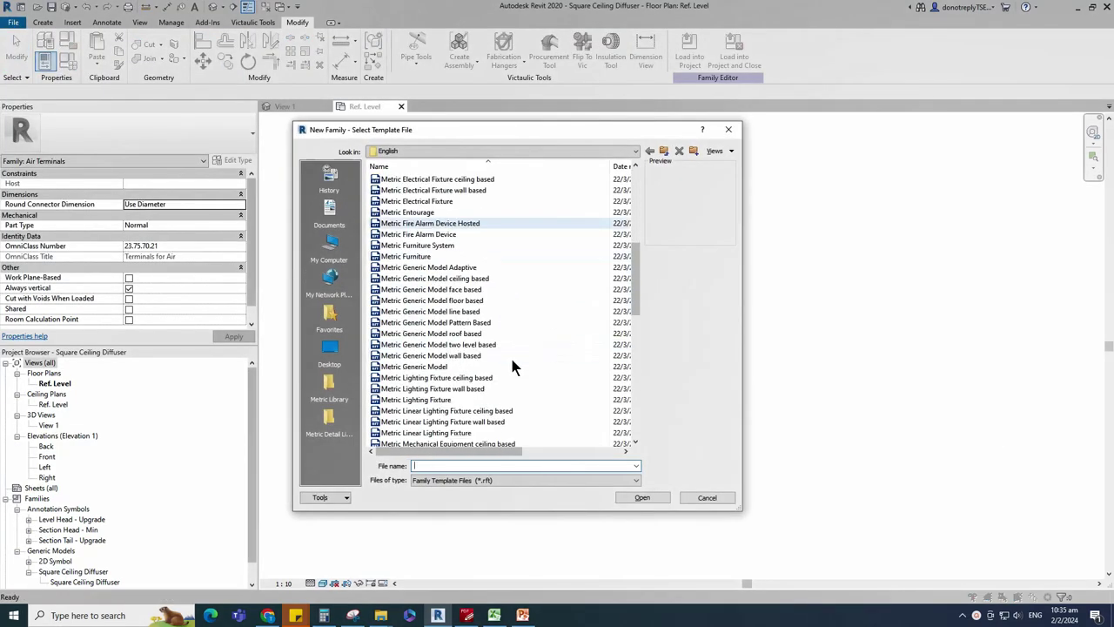
{"action": "left_click", "coordinate": [431, 367]}
{"action": "left_click", "coordinate": [649, 497]}
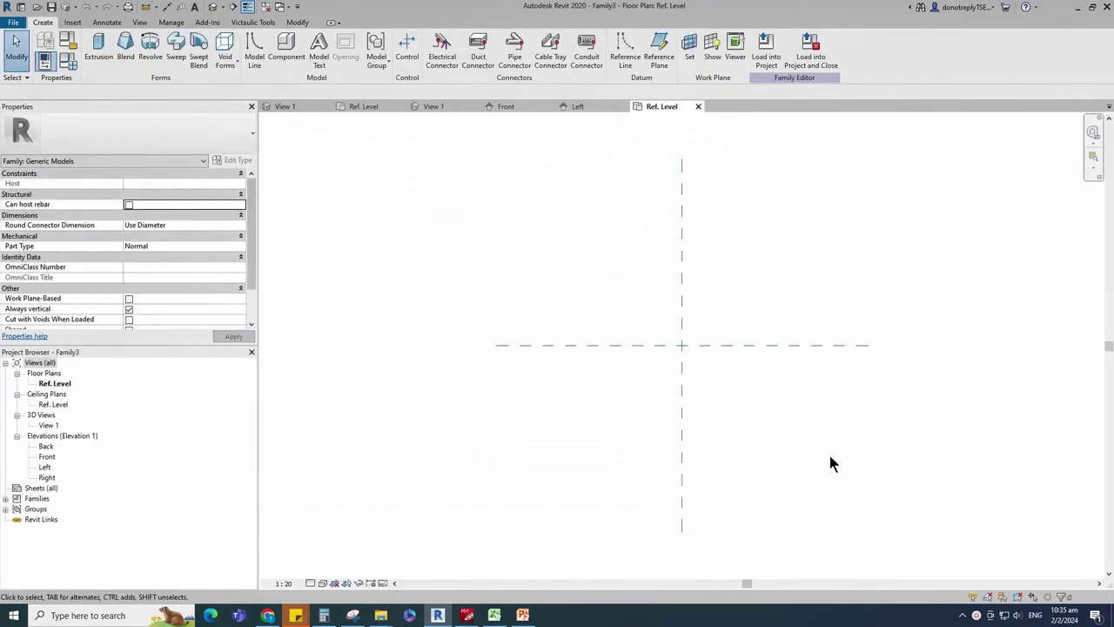
Step: Set the family category to Air Terminals with the Normal part type
{"action": "left_click", "coordinate": [67, 42]}
{"action": "scroll", "coordinate": [540, 261], "scroll_direction": "up", "scroll_amount": 10}
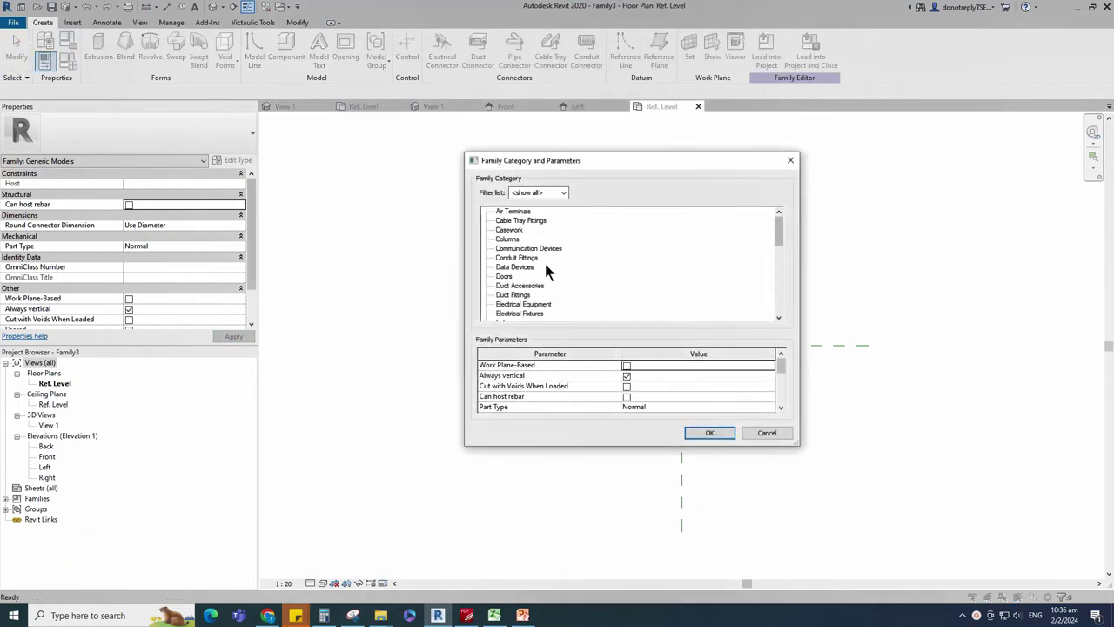
{"action": "left_click", "coordinate": [513, 212]}
{"action": "left_click", "coordinate": [682, 397]}
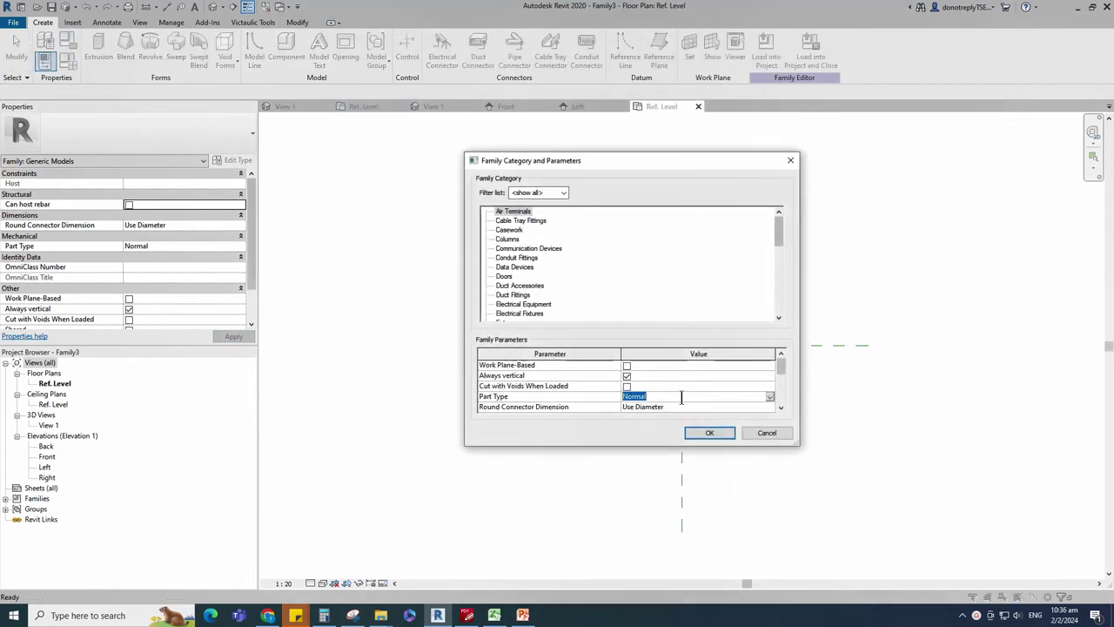
{"action": "left_click", "coordinate": [710, 433]}
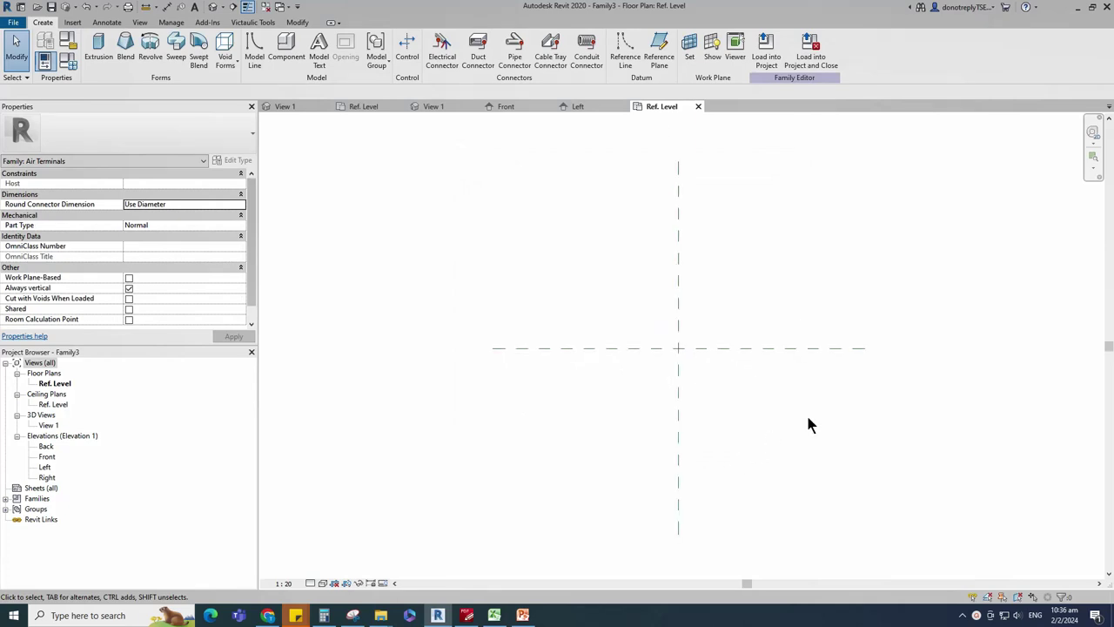
Step: Add reference planes offset 311.5 mm on both sides of the vertical and horizontal center planes
{"action": "left_click", "coordinate": [680, 409]}
{"action": "type", "text": "rp"}
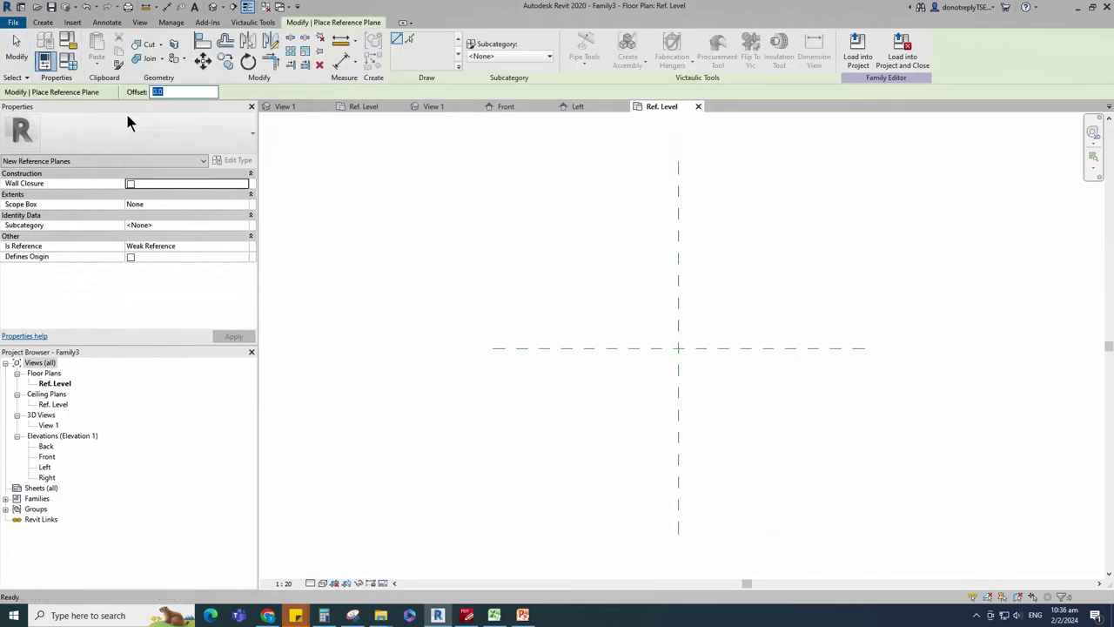
{"action": "type", "text": "311.5"}
{"action": "left_click", "coordinate": [409, 39]}
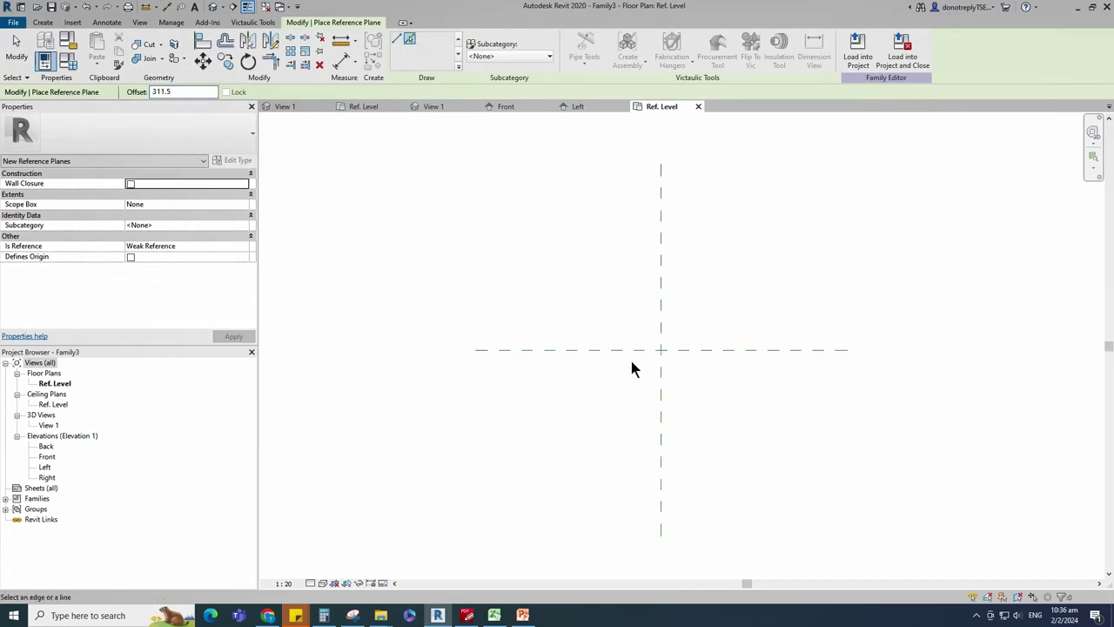
{"action": "left_click", "coordinate": [658, 379]}
{"action": "left_click", "coordinate": [665, 380]}
{"action": "left_click", "coordinate": [609, 346]}
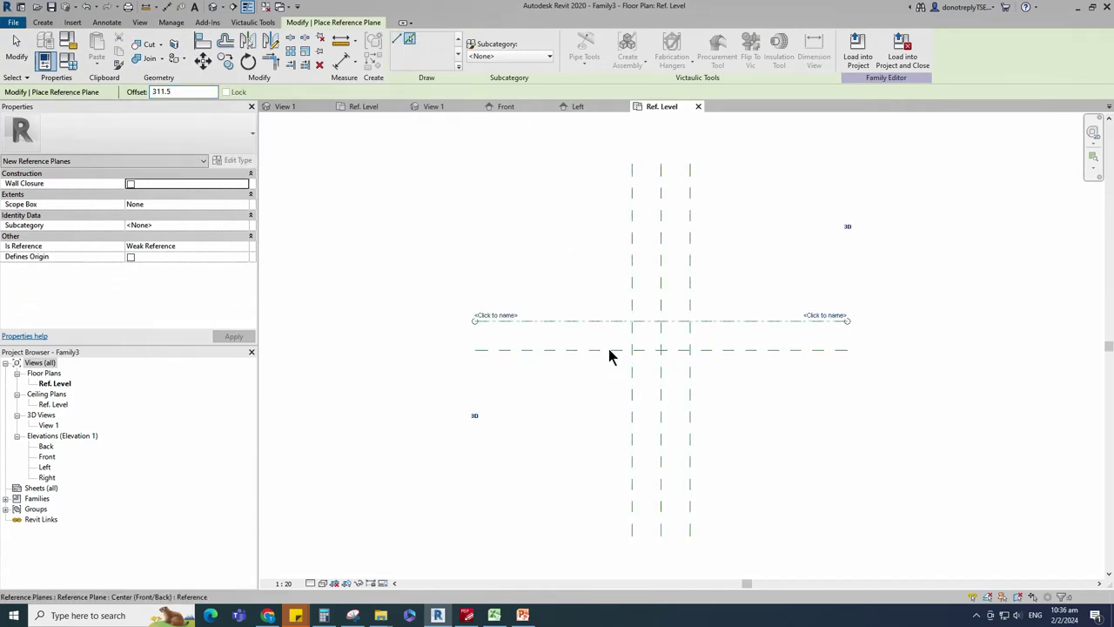
{"action": "left_click", "coordinate": [607, 351]}
{"action": "scroll", "coordinate": [607, 350], "scroll_direction": "down", "scroll_amount": 1}
{"action": "middle_click_drag", "start_coordinate": [607, 351], "coordinate": [517, 353]}
Step: Dimension the three horizontal reference planes together and constrain them to equal spacing
{"action": "left_click", "coordinate": [342, 62]}
{"action": "left_click", "coordinate": [672, 352]}
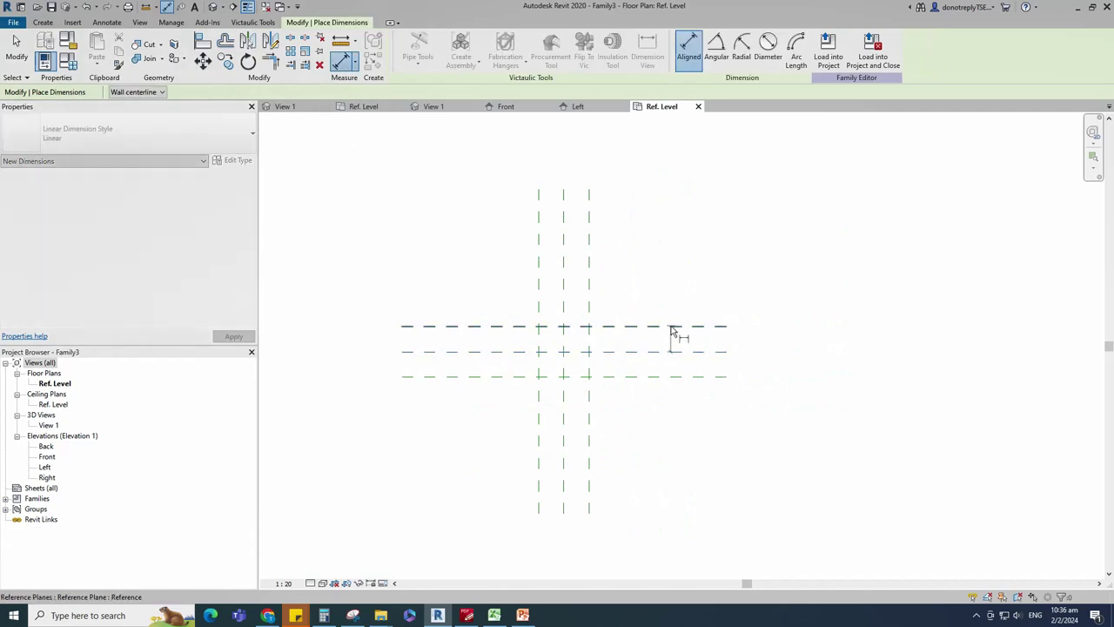
{"action": "left_click", "coordinate": [671, 327]}
{"action": "left_click", "coordinate": [672, 377]}
{"action": "left_click", "coordinate": [673, 366]}
{"action": "scroll", "coordinate": [674, 366], "scroll_direction": "up", "scroll_amount": 1}
{"action": "left_click", "coordinate": [648, 346]}
Step: Dimension the three vertical reference planes together and constrain them to equal spacing
{"action": "left_click", "coordinate": [497, 220]}
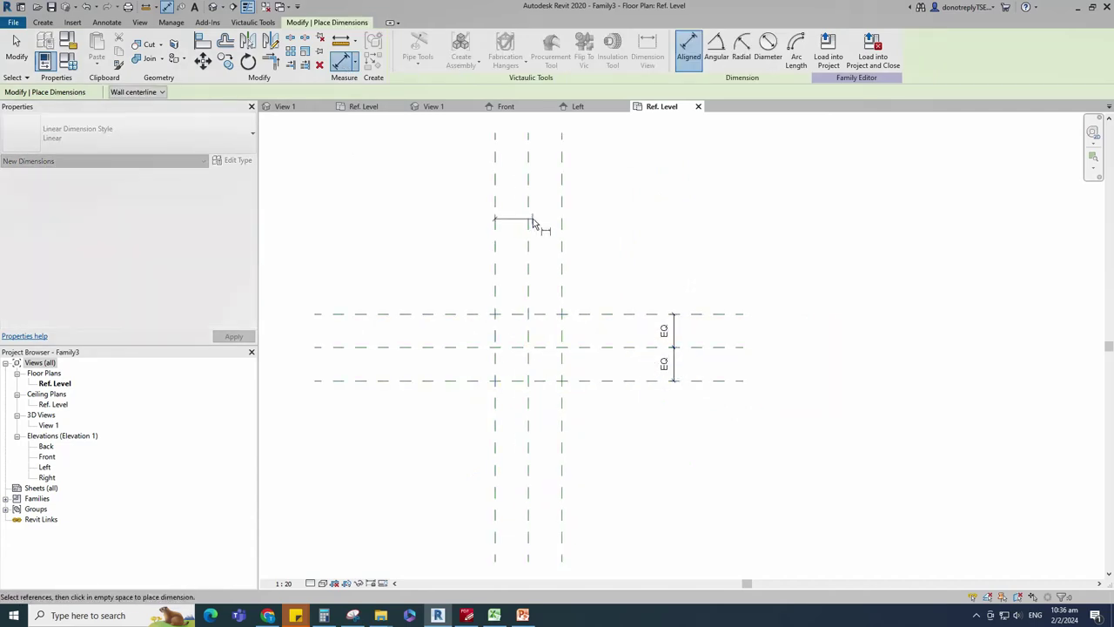
{"action": "left_click", "coordinate": [530, 219]}
{"action": "left_click", "coordinate": [564, 219]}
{"action": "left_click", "coordinate": [585, 225]}
{"action": "left_click", "coordinate": [528, 196]}
Step: Add overall dimensions between the two outer vertical planes and between the two outer horizontal planes
{"action": "left_click", "coordinate": [496, 178]}
{"action": "left_click", "coordinate": [564, 181]}
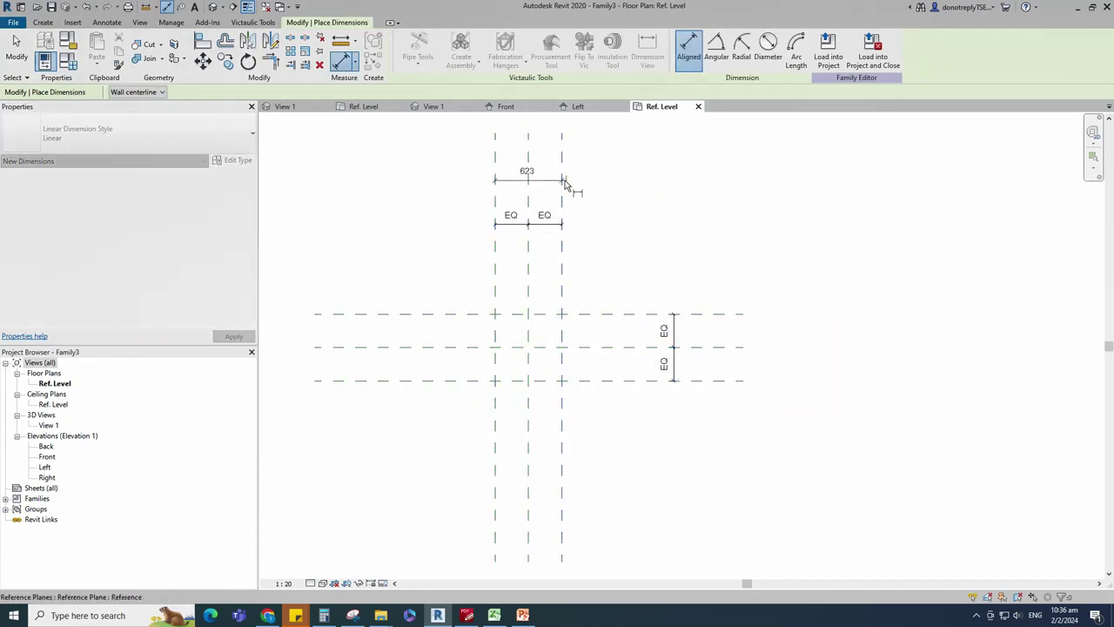
{"action": "left_click", "coordinate": [566, 181]}
{"action": "left_click", "coordinate": [702, 314]}
{"action": "left_click", "coordinate": [718, 381]}
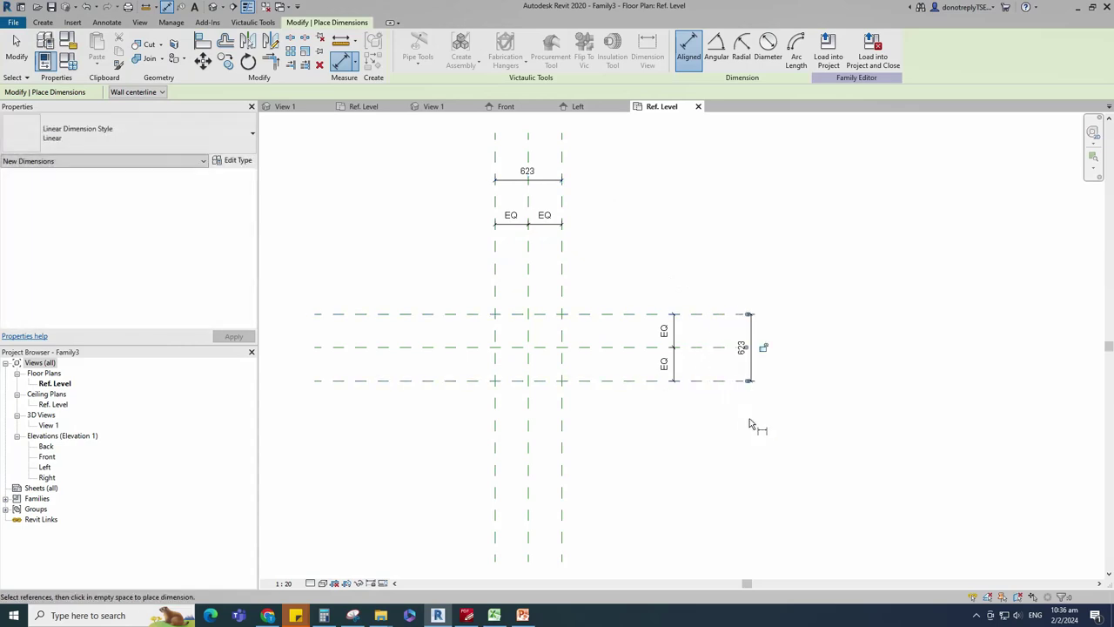
{"action": "left_click", "coordinate": [750, 418]}
{"action": "key", "text": "Escape"}
Step: Move the equality dimension of the horizontal planes closer to their overall dimension
{"action": "left_click", "coordinate": [672, 366]}
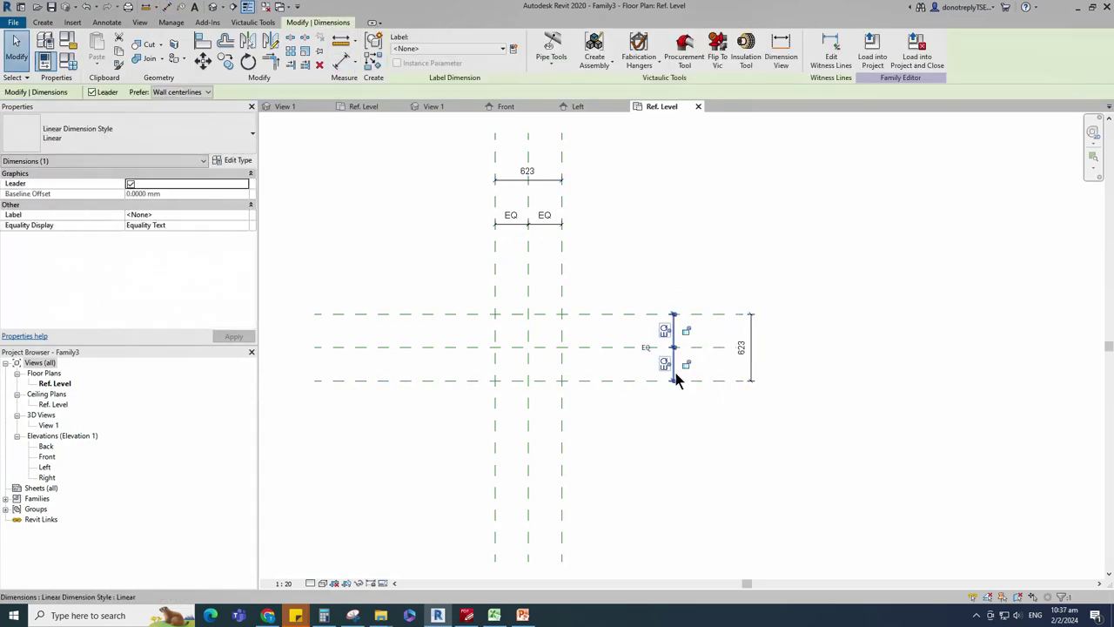
{"action": "left_click", "coordinate": [715, 409]}
{"action": "scroll", "coordinate": [694, 433], "scroll_direction": "down", "scroll_amount": 1}
Step: Label both overall dimensions of the outer planes with a new instance parameter named A
{"action": "left_click", "coordinate": [744, 379]}
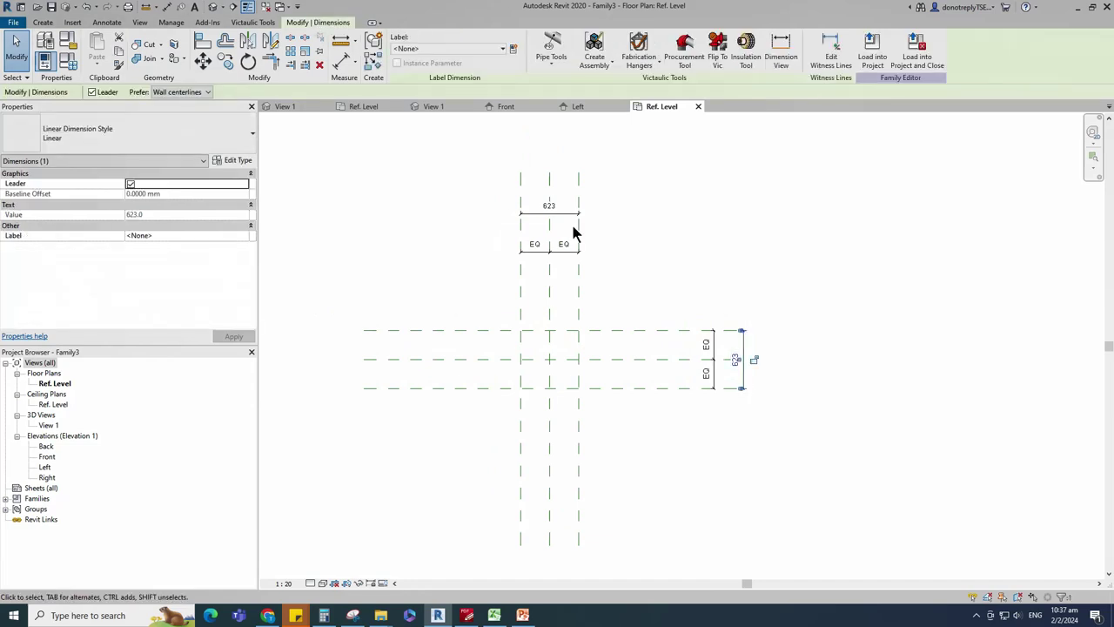
{"action": "left_click", "coordinate": [567, 214], "text": "ctrl"}
{"action": "left_click", "coordinate": [513, 50]}
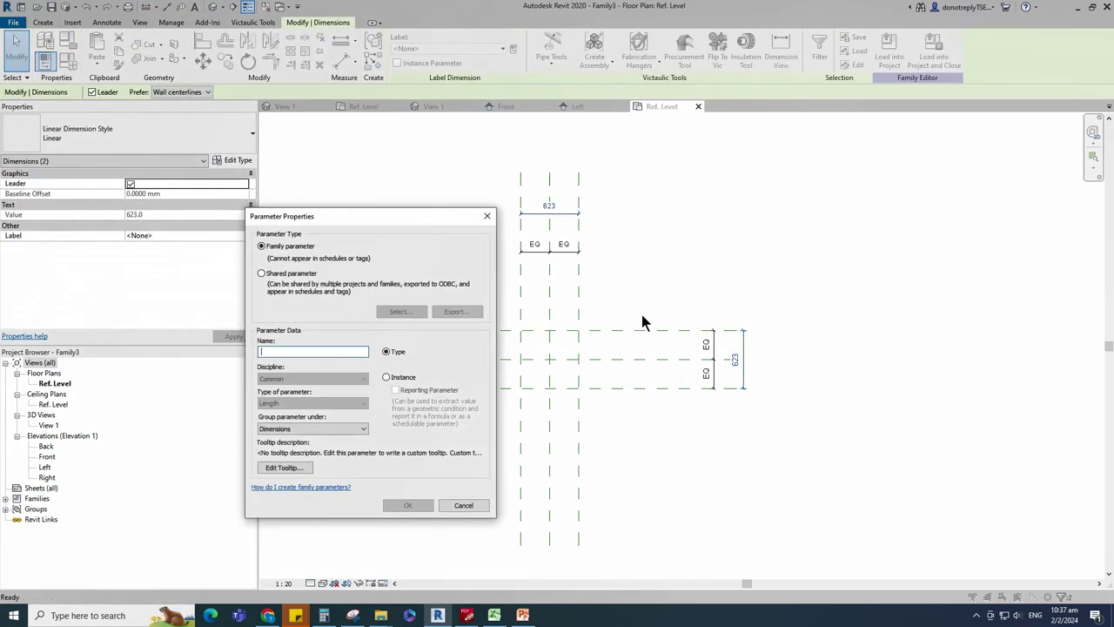
{"action": "left_click", "coordinate": [388, 377]}
{"action": "left_click", "coordinate": [409, 505]}
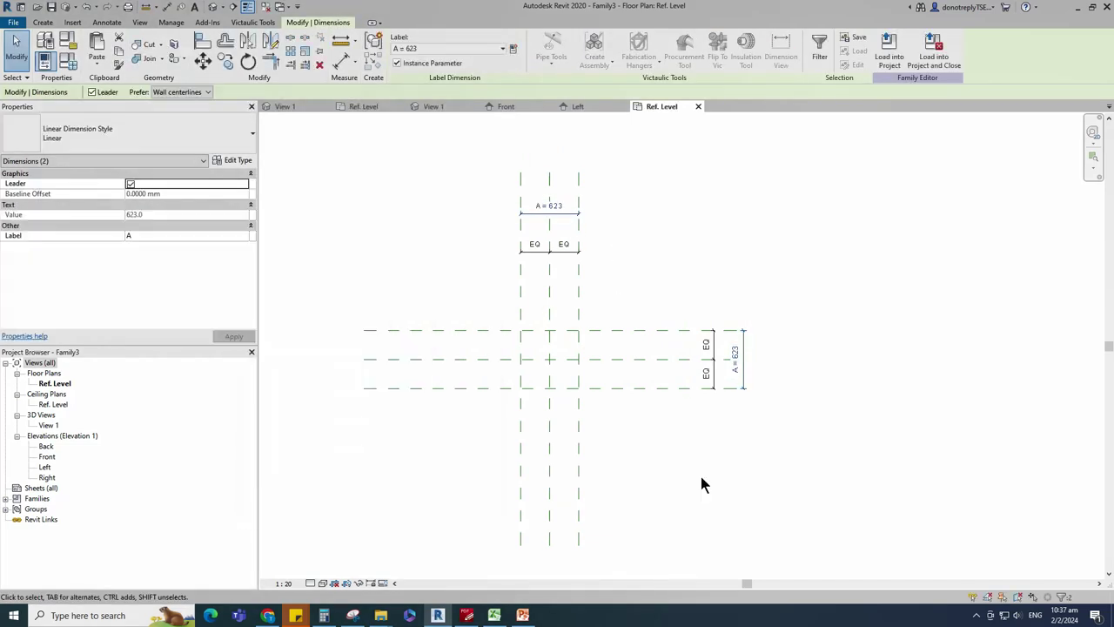
{"action": "left_click", "coordinate": [700, 476]}
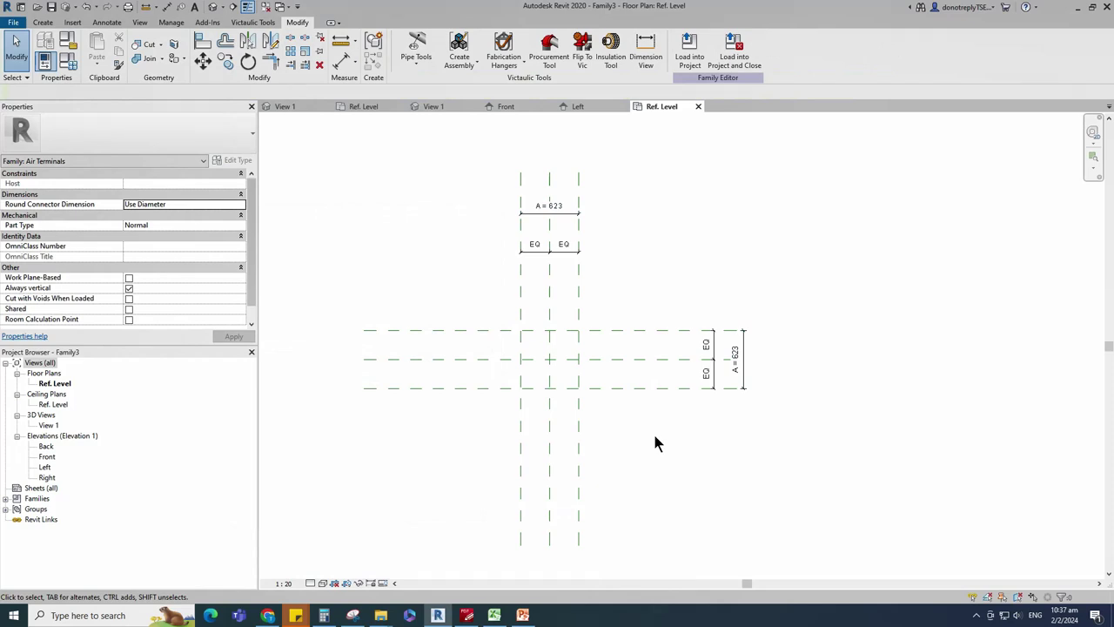
Step: Draw reference planes offset 268 mm on both sides of the vertical and horizontal center planes
{"action": "left_click", "coordinate": [549, 448]}
{"action": "key", "text": "r"}
{"action": "key", "text": "p"}
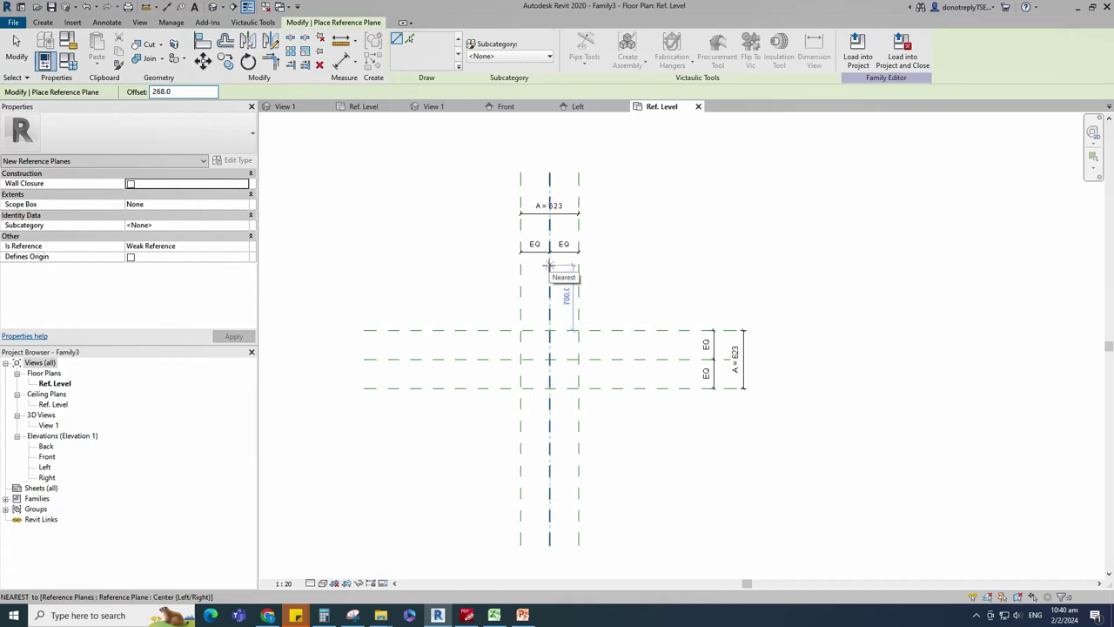
{"action": "left_click", "coordinate": [550, 523]}
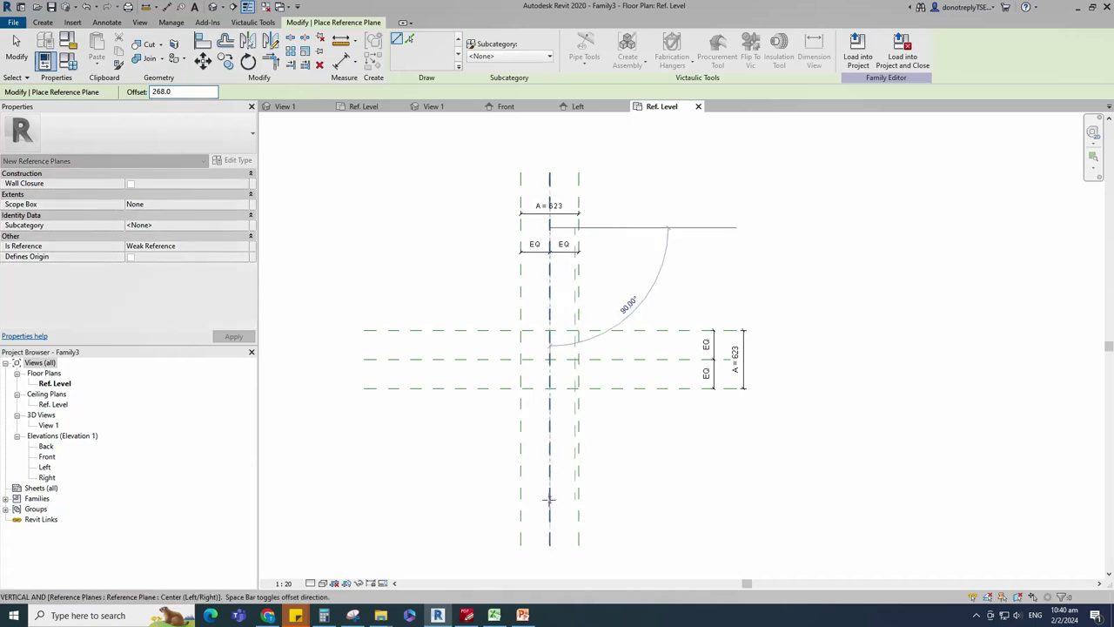
{"action": "left_click", "coordinate": [552, 357]}
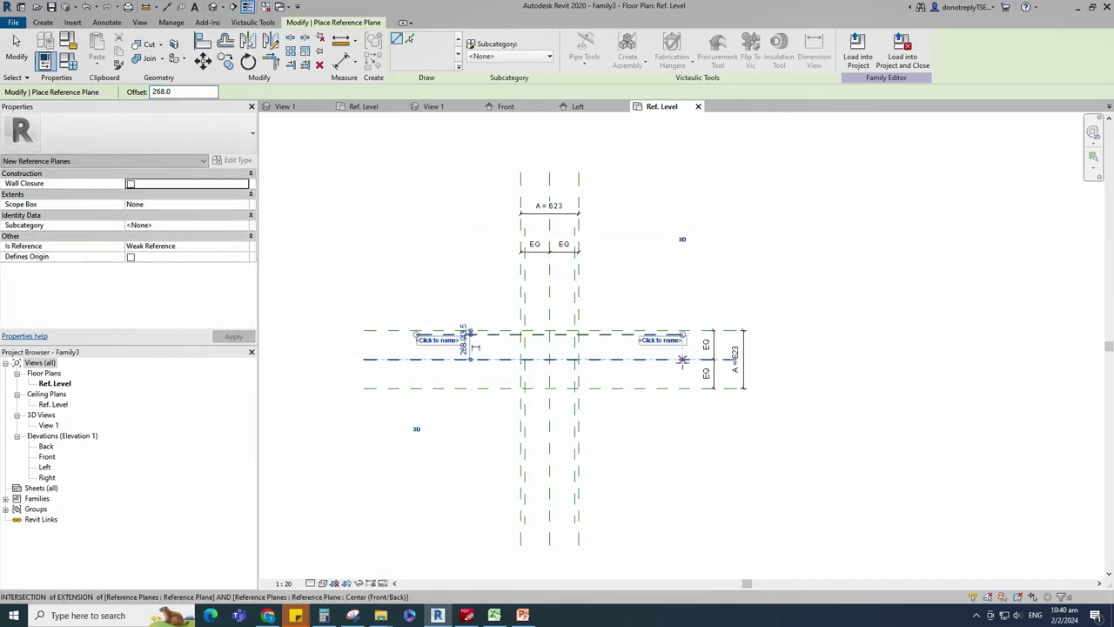
Step: Dimension the two inner horizontal planes with the horizontal center plane and constrain them to equal spacing
{"action": "key", "text": "d"}
{"action": "key", "text": "i"}
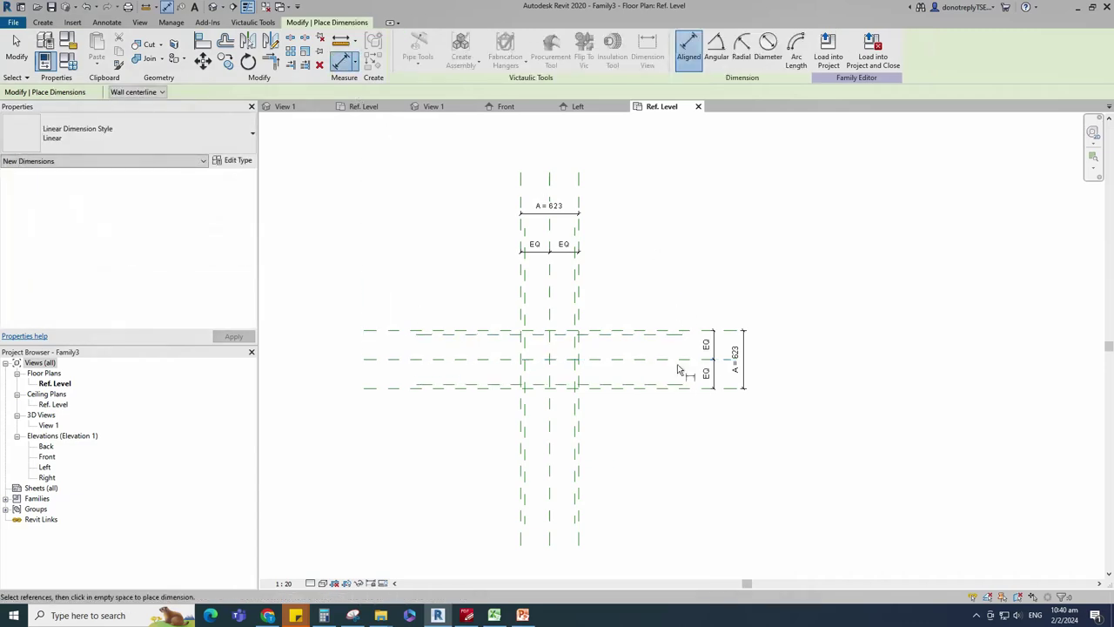
{"action": "left_click", "coordinate": [450, 360]}
{"action": "left_click", "coordinate": [449, 335]}
{"action": "left_click", "coordinate": [447, 385]}
{"action": "left_click", "coordinate": [435, 375]}
{"action": "scroll", "coordinate": [436, 374], "scroll_direction": "up", "scroll_amount": 1}
{"action": "left_click", "coordinate": [403, 356]}
{"action": "scroll", "coordinate": [440, 383], "scroll_direction": "down", "scroll_amount": 1}
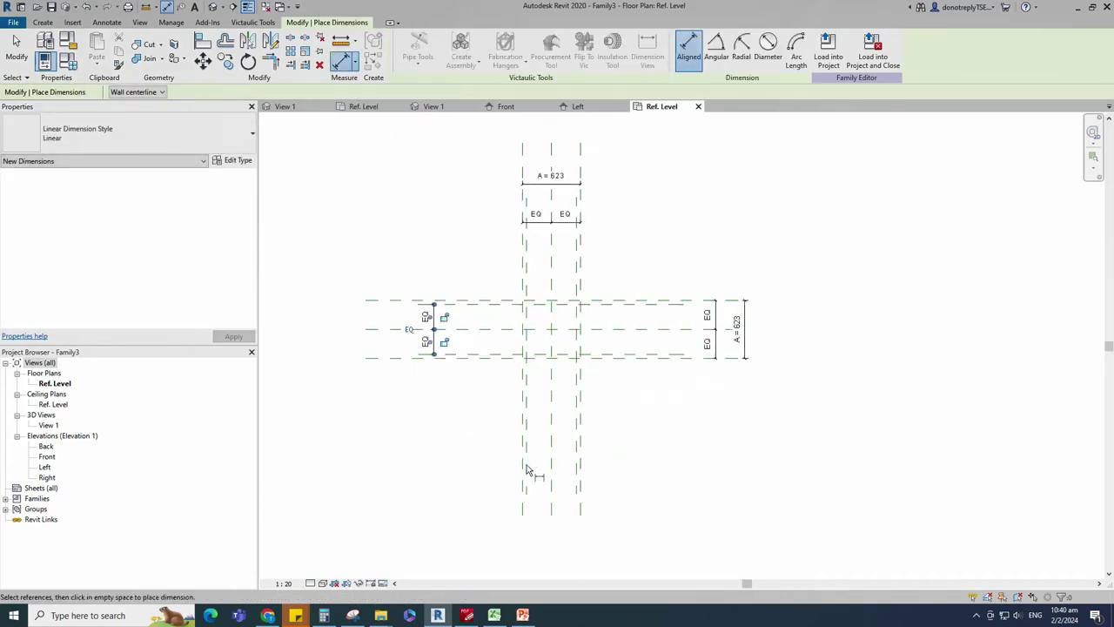
Step: Dimension the two inner vertical planes with the vertical center plane and constrain them to equal spacing
{"action": "left_click", "coordinate": [525, 472]}
{"action": "left_click", "coordinate": [551, 476]}
{"action": "left_click", "coordinate": [578, 478]}
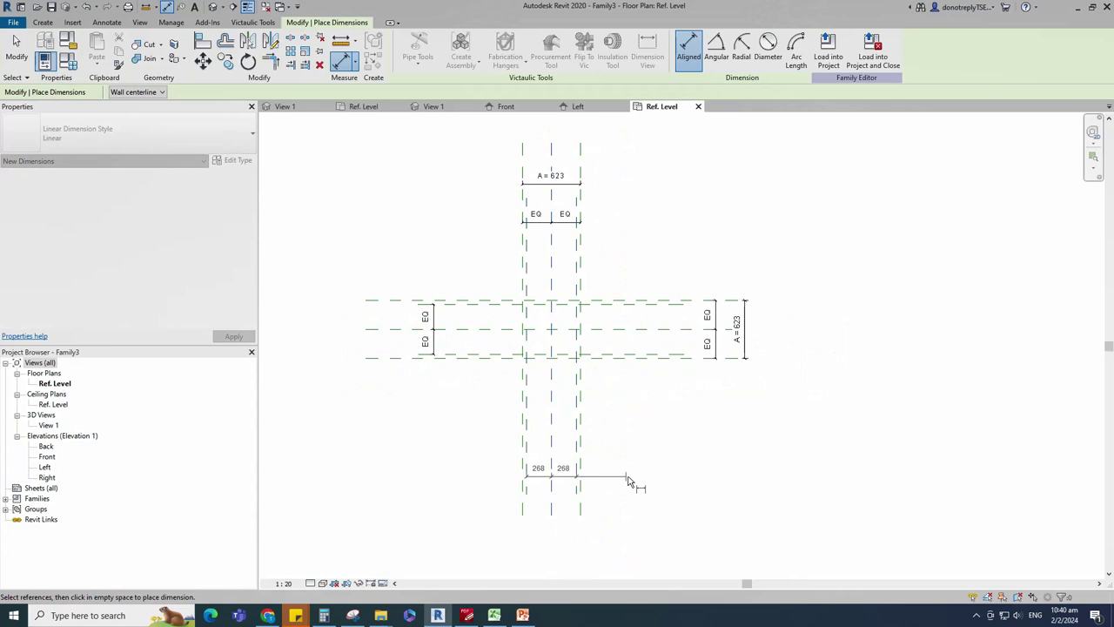
{"action": "left_click", "coordinate": [632, 480]}
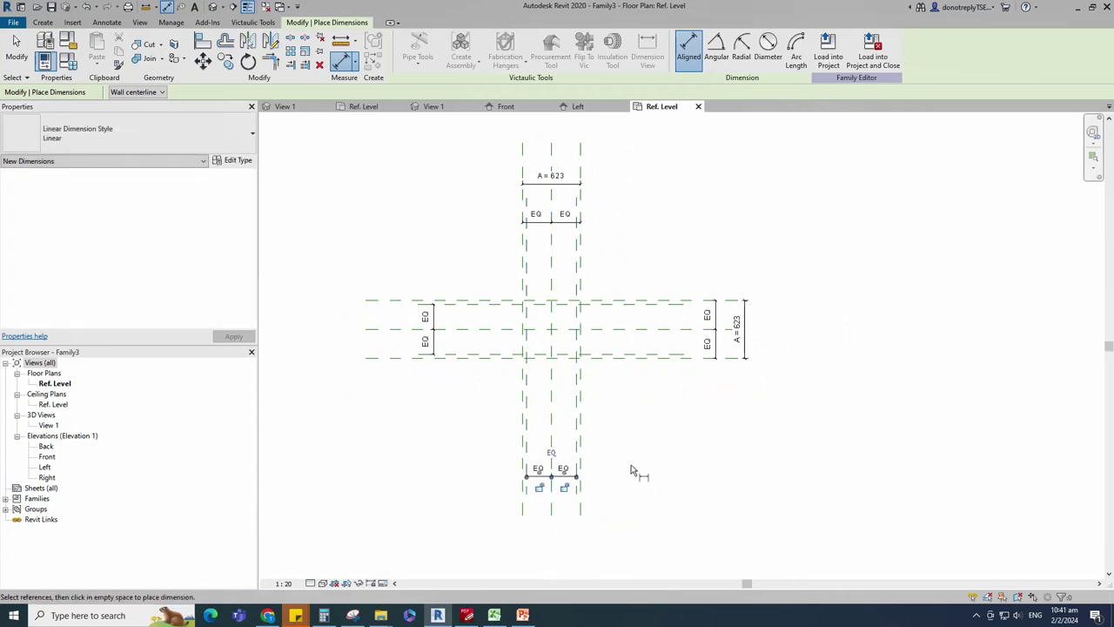
Step: Add overall dimensions between the two inner horizontal planes and between the two inner vertical planes
{"action": "left_click", "coordinate": [457, 305]}
{"action": "left_click", "coordinate": [465, 354]}
{"action": "left_click", "coordinate": [403, 367]}
{"action": "left_click", "coordinate": [526, 494]}
{"action": "left_click", "coordinate": [580, 493]}
{"action": "scroll", "coordinate": [601, 508], "scroll_direction": "up", "scroll_amount": 1}
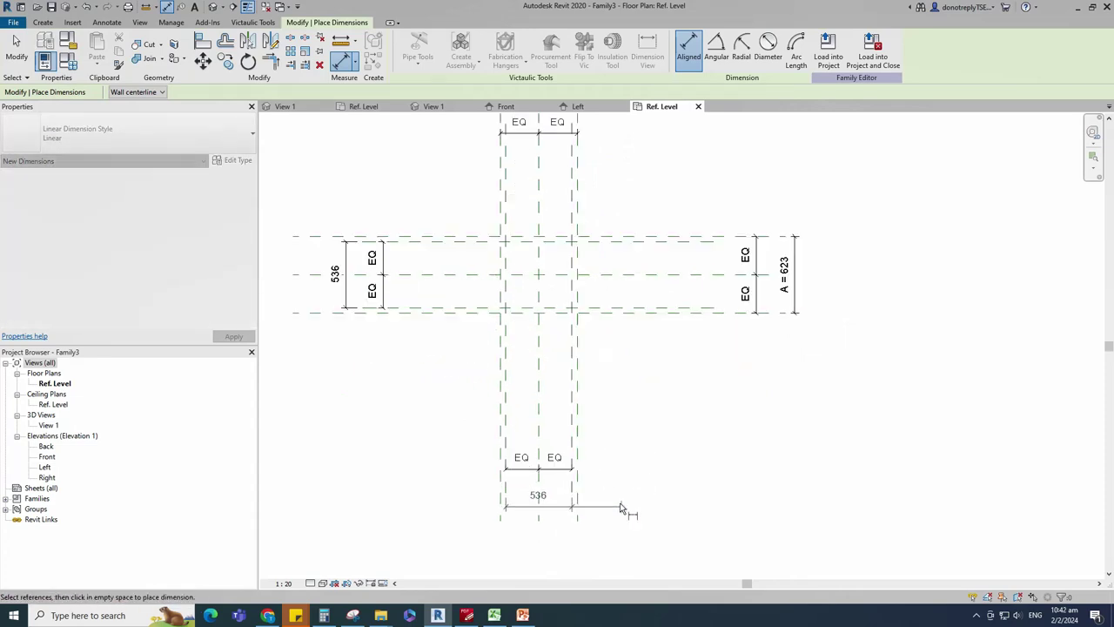
{"action": "left_click", "coordinate": [641, 506]}
{"action": "scroll", "coordinate": [648, 515], "scroll_direction": "down", "scroll_amount": 1}
{"action": "key", "text": "Escape"}
{"action": "key", "text": "Escape"}
Step: Label both overall dimensions of the inner planes with a new type parameter named A1
{"action": "left_click", "coordinate": [578, 501]}
{"action": "left_click", "coordinate": [429, 353], "text": "ctrl"}
{"action": "left_click", "coordinate": [513, 47]}
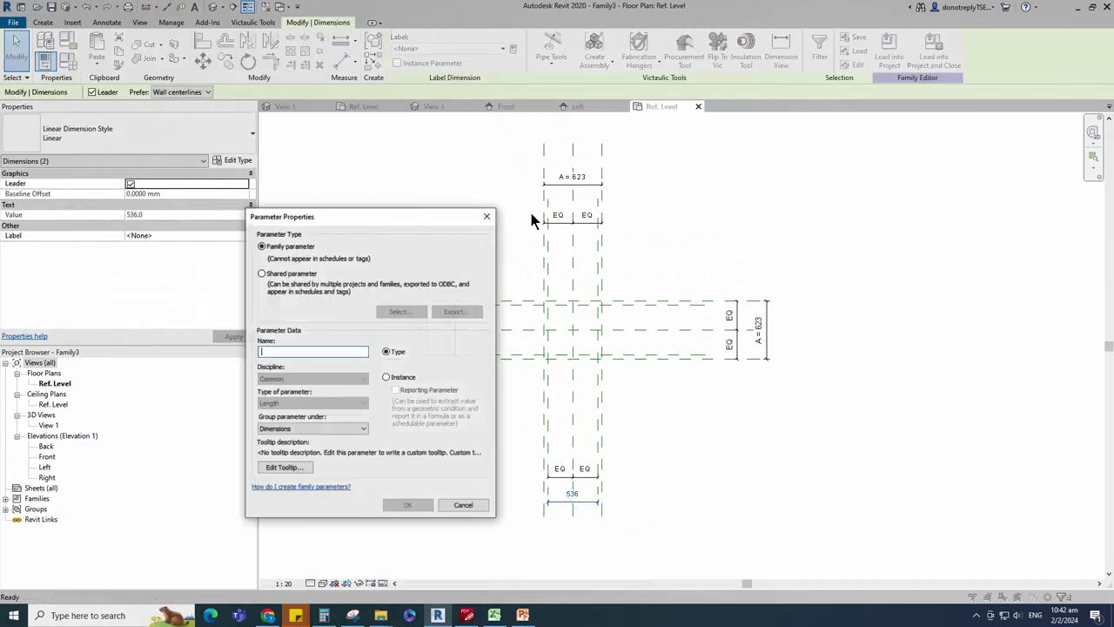
{"action": "type", "text": "A1"}
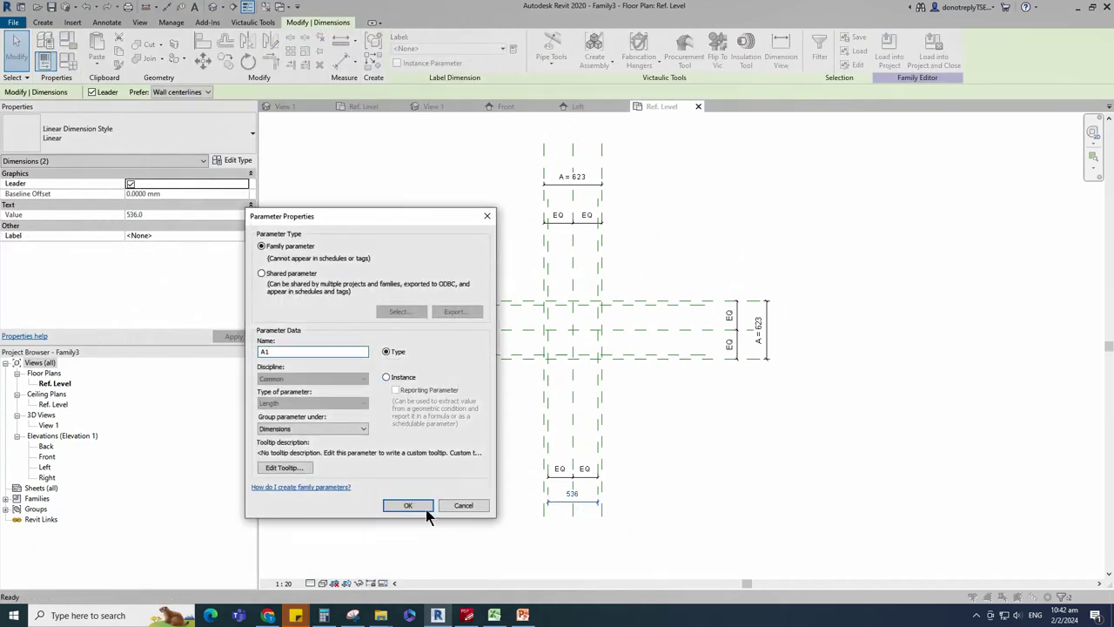
{"action": "left_click", "coordinate": [407, 506]}
{"action": "left_click", "coordinate": [742, 413]}
Step: Draw two short horizontal reference planes offset 34 mm above and below the horizontal center plane
{"action": "left_click", "coordinate": [500, 336]}
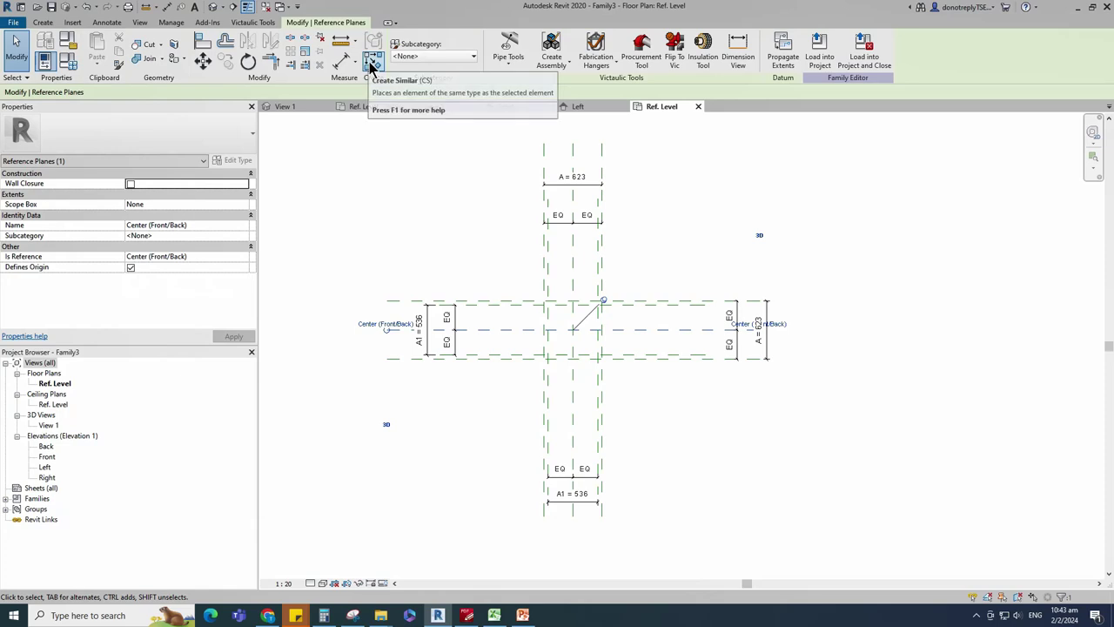
{"action": "left_click", "coordinate": [371, 63]}
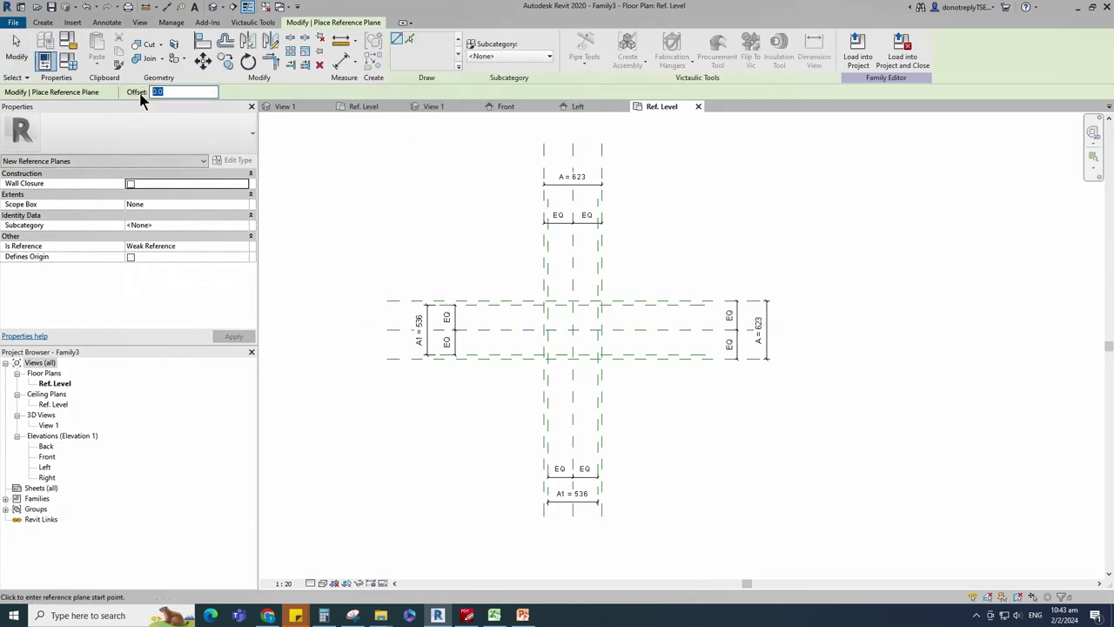
{"action": "type", "text": "34"}
{"action": "scroll", "coordinate": [484, 285], "scroll_direction": "up", "scroll_amount": 2}
{"action": "left_click", "coordinate": [502, 327]}
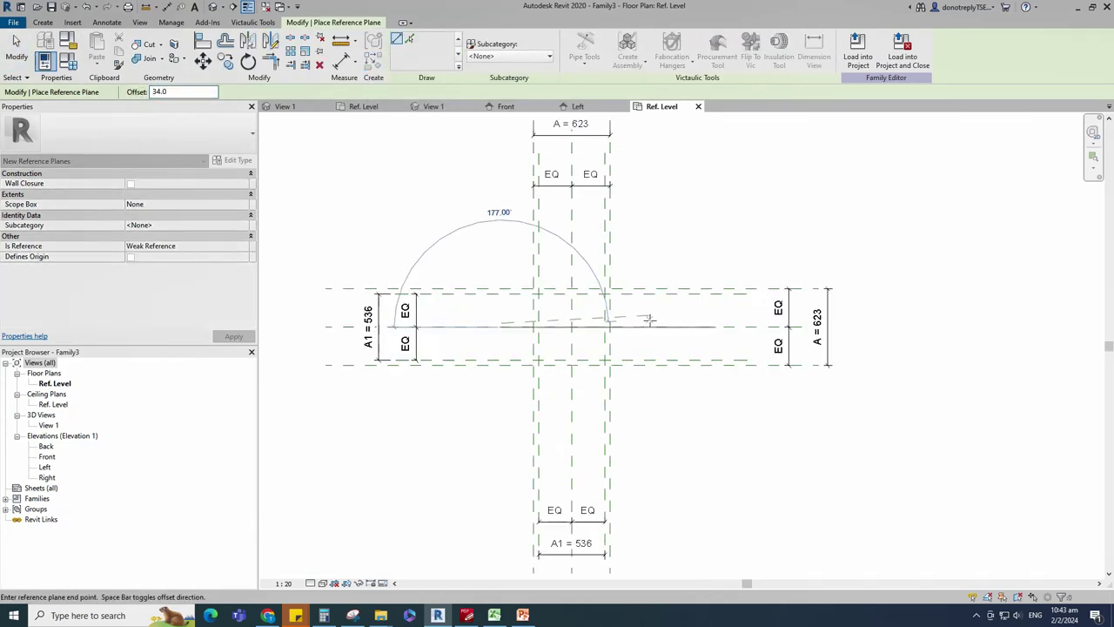
{"action": "scroll", "coordinate": [645, 322], "scroll_direction": "up", "scroll_amount": 2}
{"action": "scroll", "coordinate": [614, 323], "scroll_direction": "up", "scroll_amount": 3}
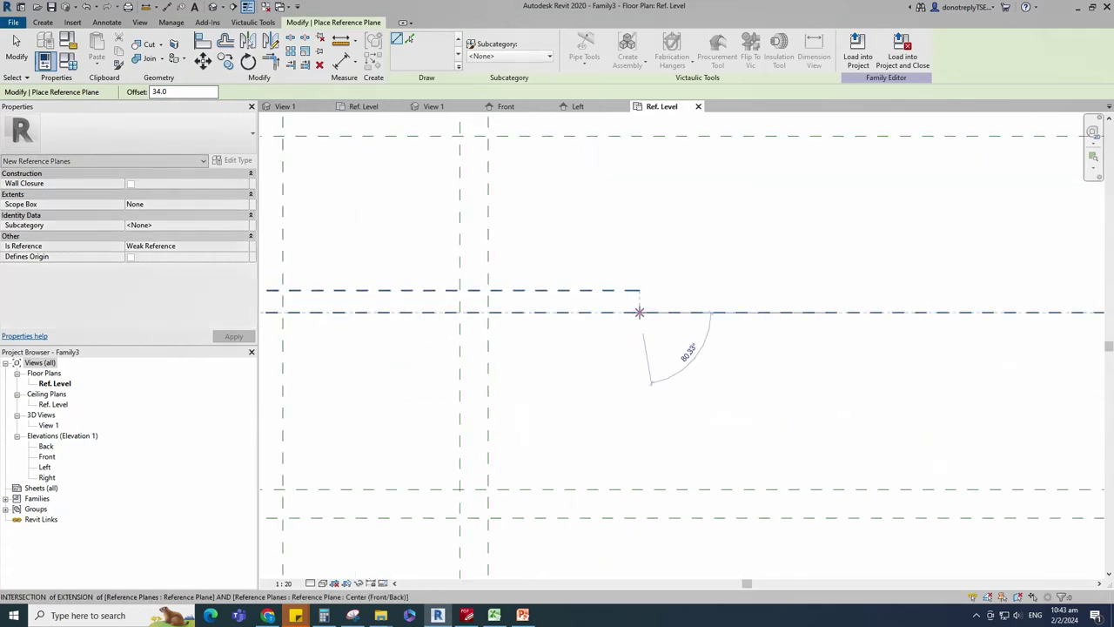
{"action": "left_click", "coordinate": [639, 311]}
{"action": "scroll", "coordinate": [639, 312], "scroll_direction": "down", "scroll_amount": 3}
Step: Draw two short vertical reference planes offset 34 mm on either side of the vertical center plane
{"action": "left_click", "coordinate": [485, 452]}
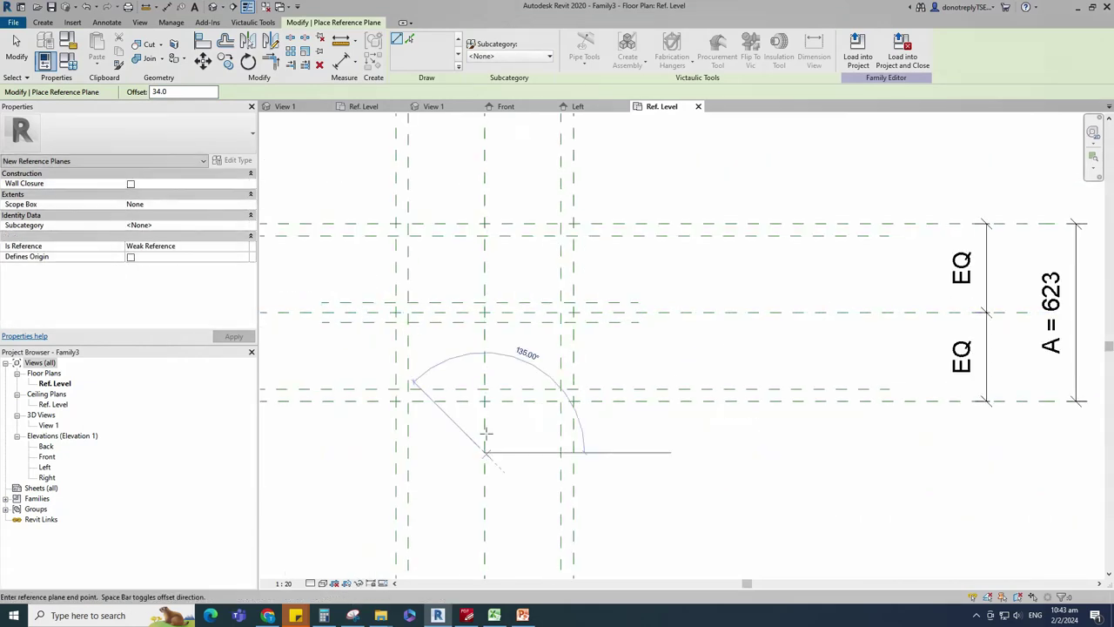
{"action": "left_click", "coordinate": [485, 186]}
{"action": "scroll", "coordinate": [484, 189], "scroll_direction": "up", "scroll_amount": 3}
{"action": "scroll", "coordinate": [480, 200], "scroll_direction": "down", "scroll_amount": 4}
{"action": "left_click", "coordinate": [485, 193]}
{"action": "left_click", "coordinate": [486, 422]}
{"action": "scroll", "coordinate": [556, 388], "scroll_direction": "down", "scroll_amount": 3}
Step: Dimension the two innermost horizontal planes with the horizontal center plane and constrain them to equal spacing
{"action": "left_click", "coordinate": [341, 62]}
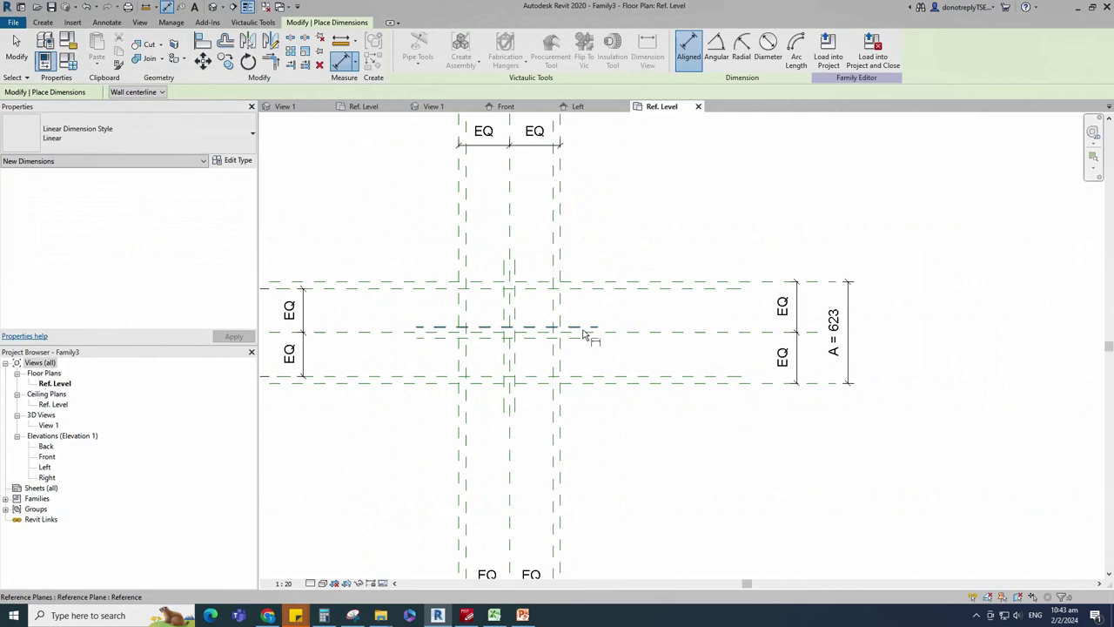
{"action": "left_click", "coordinate": [583, 330]}
{"action": "left_click", "coordinate": [586, 331]}
{"action": "left_click", "coordinate": [592, 339]}
{"action": "scroll", "coordinate": [615, 350], "scroll_direction": "up", "scroll_amount": 3}
{"action": "left_click", "coordinate": [638, 349]}
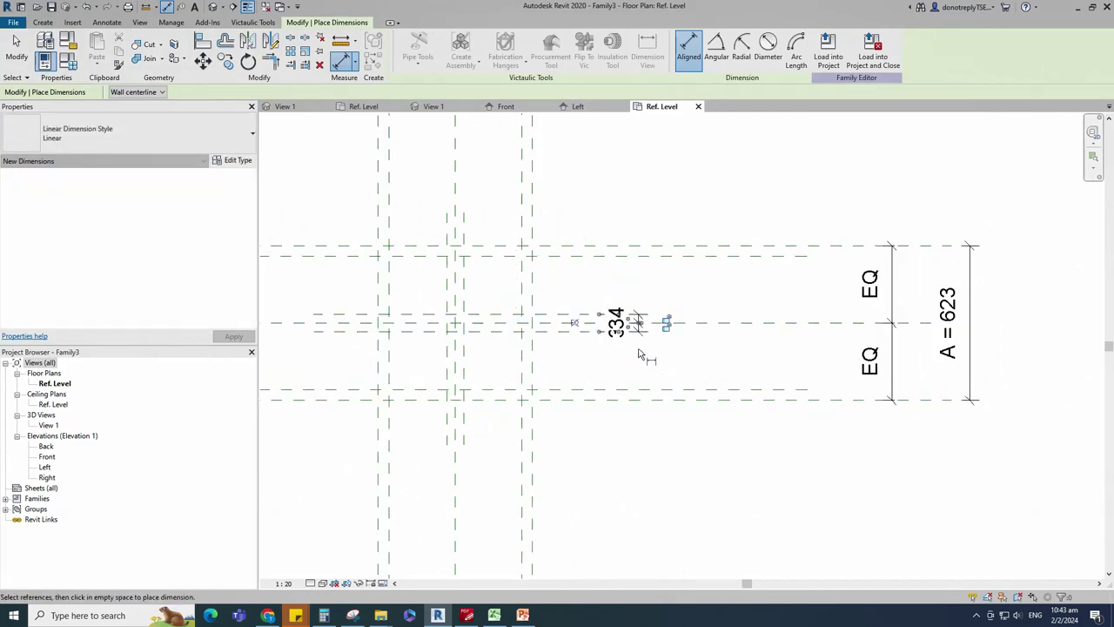
{"action": "left_click", "coordinate": [578, 323]}
{"action": "scroll", "coordinate": [585, 324], "scroll_direction": "down", "scroll_amount": 2}
Step: Dimension the two innermost vertical planes with the vertical center plane and constrain them to equal spacing
{"action": "left_click", "coordinate": [483, 403]}
{"action": "left_click", "coordinate": [488, 405]}
{"action": "left_click", "coordinate": [495, 407]}
{"action": "scroll", "coordinate": [497, 418], "scroll_direction": "down", "scroll_amount": 1}
{"action": "left_click", "coordinate": [498, 425]}
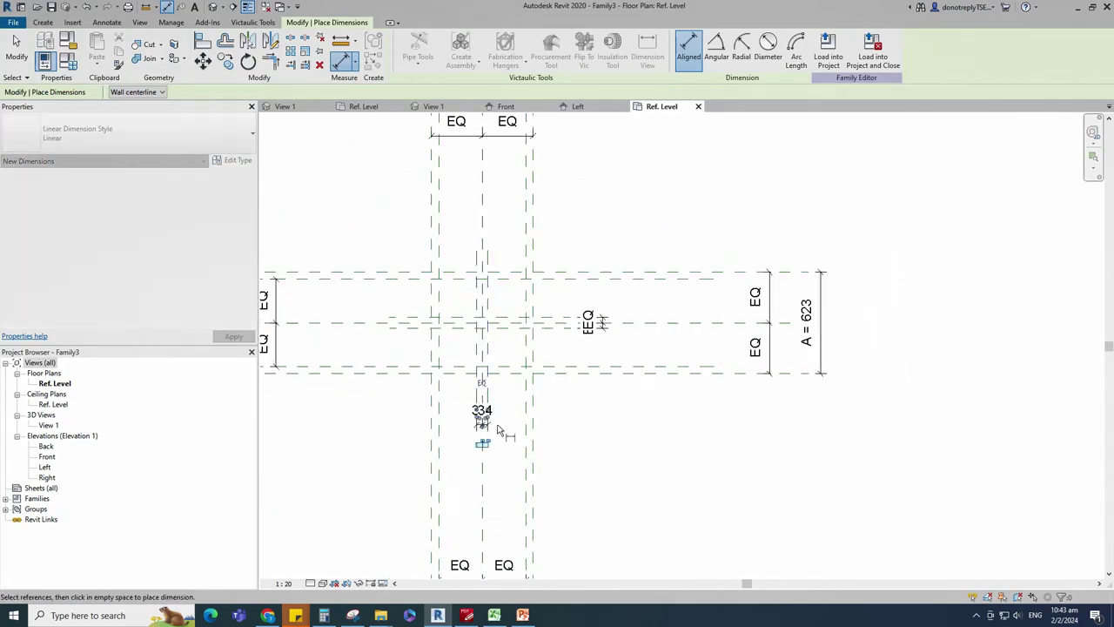
{"action": "left_click", "coordinate": [501, 429]}
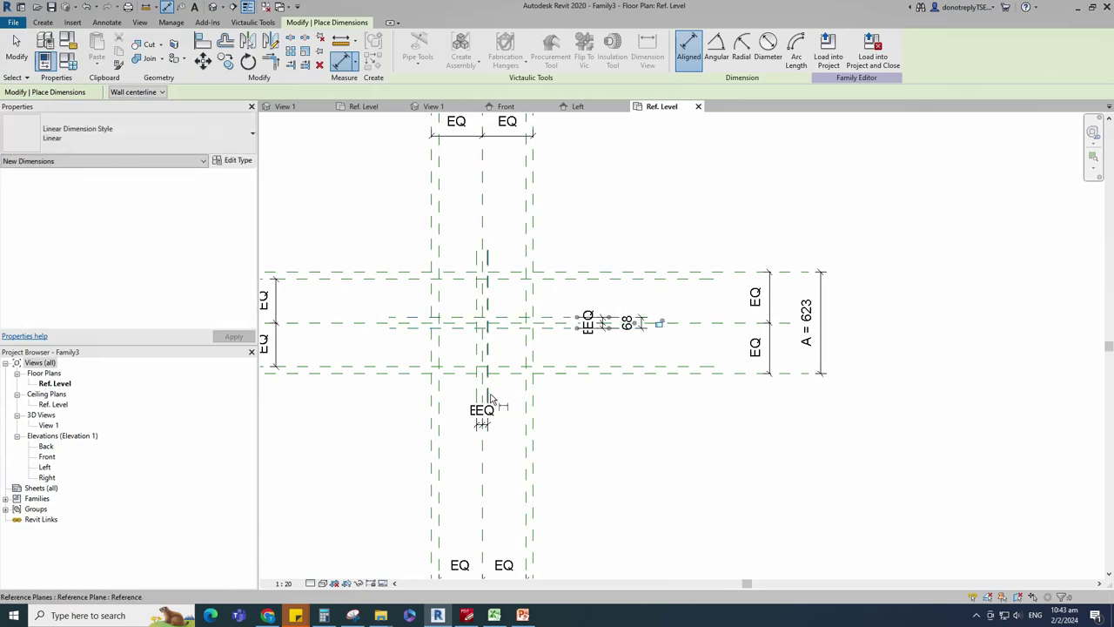
Step: Add an overall dimension across each pair of innermost reference planes, horizontal and vertical
{"action": "left_click", "coordinate": [489, 396]}
{"action": "left_click", "coordinate": [477, 395]}
{"action": "left_click", "coordinate": [494, 465]}
{"action": "scroll", "coordinate": [675, 413], "scroll_direction": "down", "scroll_amount": 1}
{"action": "key", "text": "Escape"}
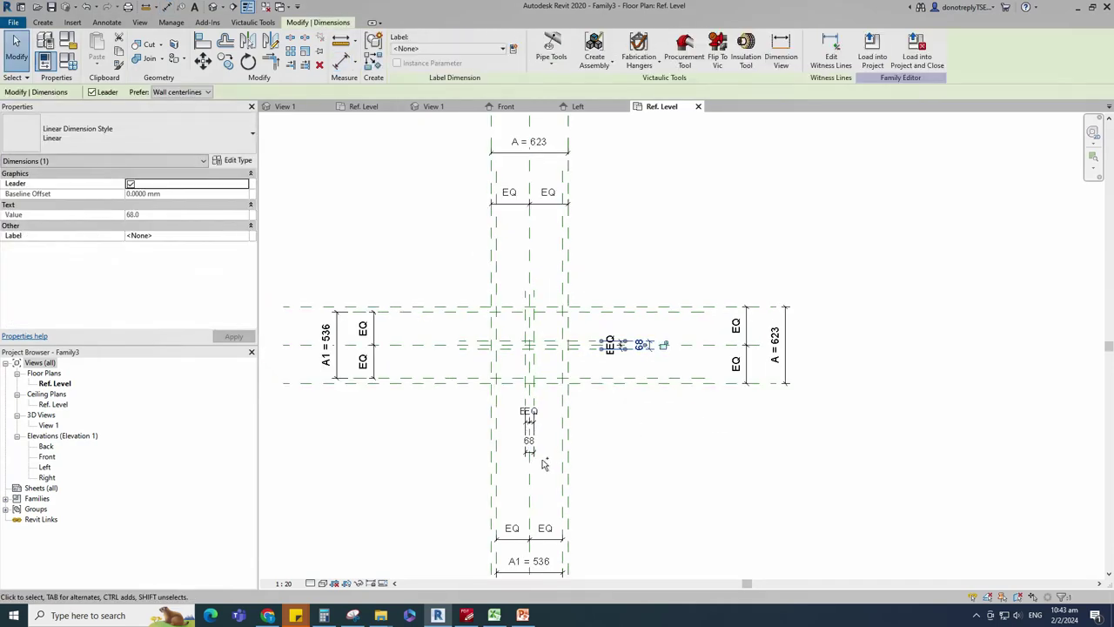
Step: Label both overall dimensions of the innermost planes with a new type parameter named A2
{"action": "left_click", "coordinate": [530, 443], "text": "ctrl"}
{"action": "left_click", "coordinate": [512, 49]}
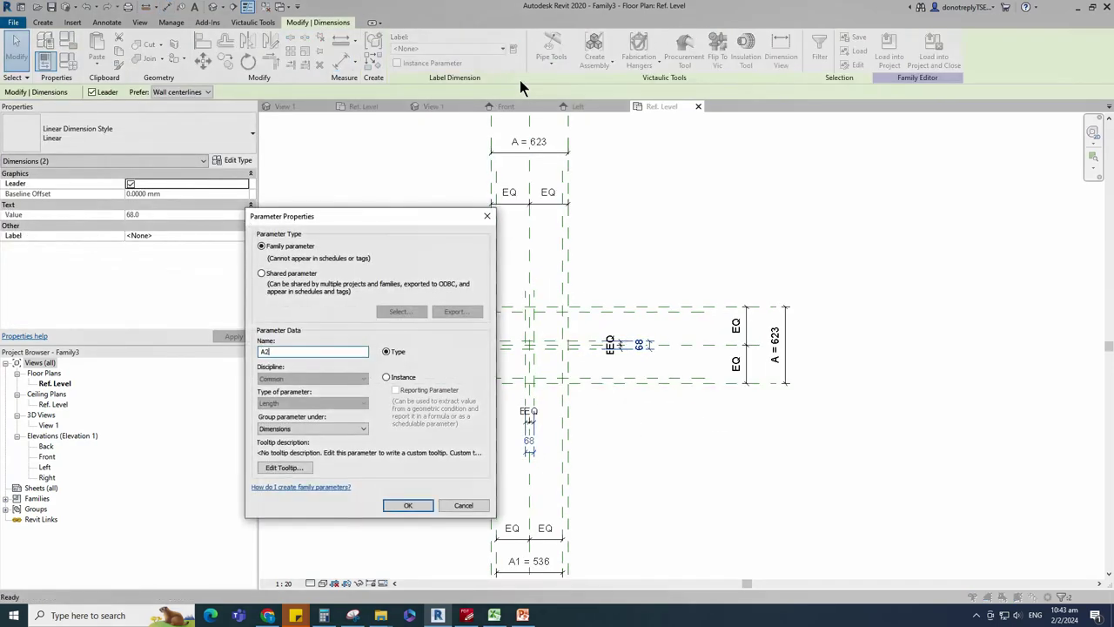
{"action": "left_click", "coordinate": [407, 507]}
{"action": "left_click", "coordinate": [604, 484]}
Step: Add a horizontal reference plane at a 22 mm offset, between the upper outer plane and the upper A1 plane
{"action": "middle_click_drag", "start_coordinate": [640, 473], "coordinate": [813, 436]}
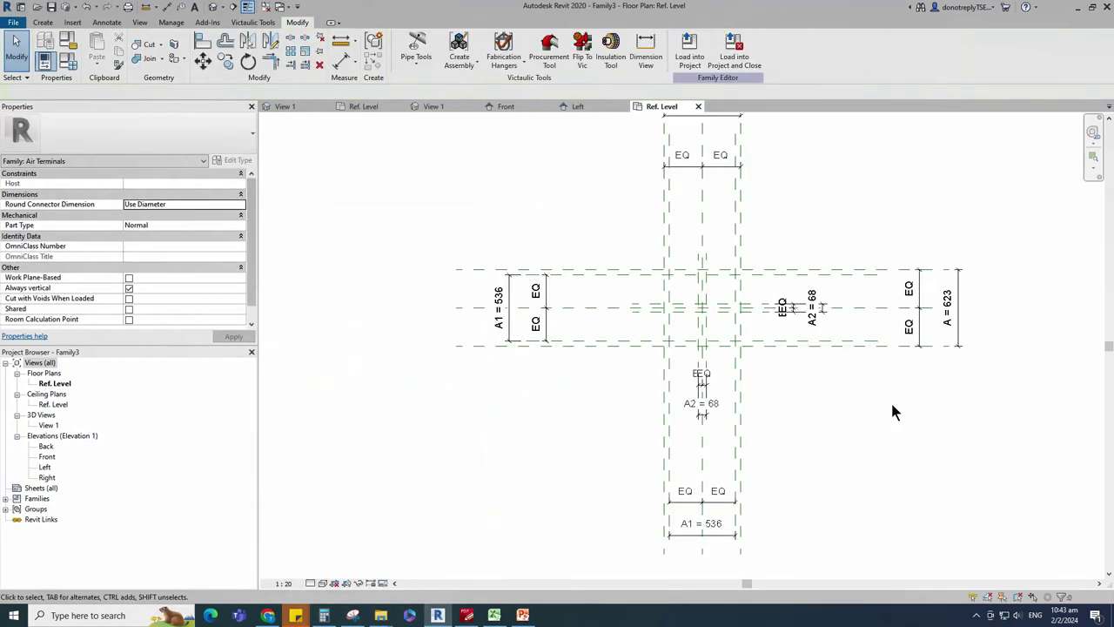
{"action": "key", "text": "r"}
{"action": "key", "text": "p"}
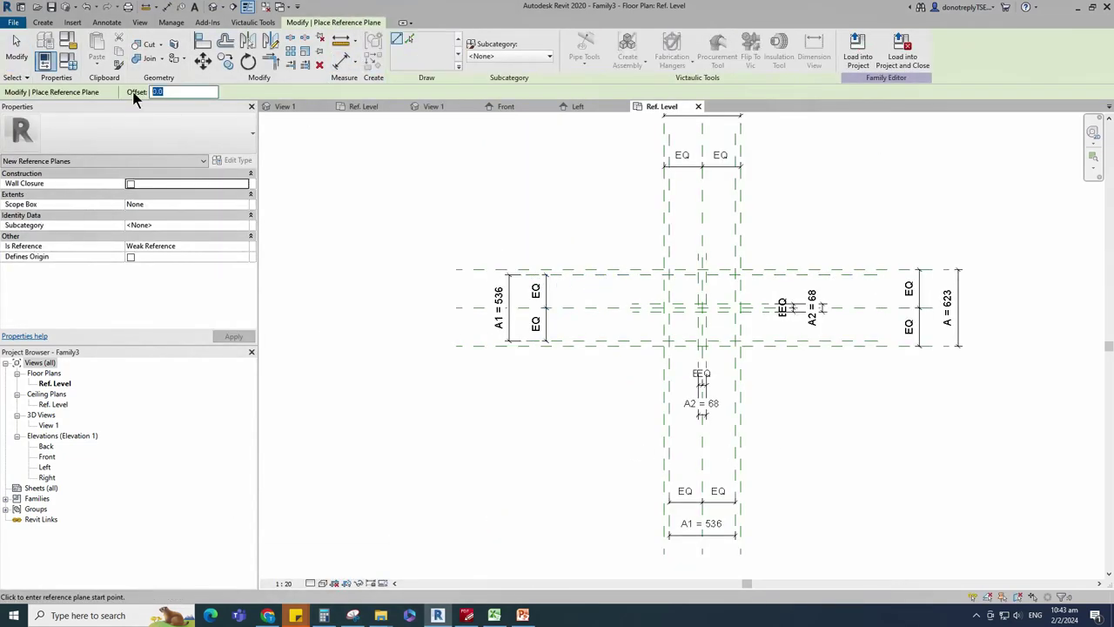
{"action": "scroll", "coordinate": [775, 282], "scroll_direction": "up", "scroll_amount": 2}
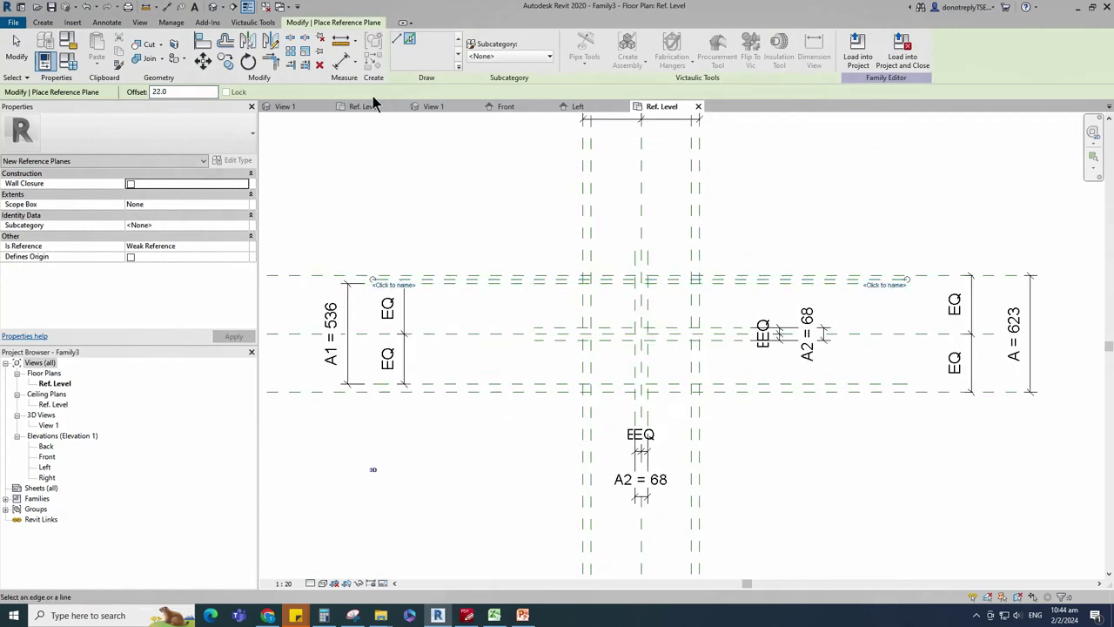
Step: Dimension the new horizontal plane with the outer and A1 planes on either side and constrain them to equal spacing
{"action": "left_click", "coordinate": [342, 61]}
{"action": "scroll", "coordinate": [845, 287], "scroll_direction": "up", "scroll_amount": 2}
{"action": "left_click", "coordinate": [844, 281]}
{"action": "left_click", "coordinate": [842, 274]}
{"action": "scroll", "coordinate": [844, 270], "scroll_direction": "down", "scroll_amount": 3}
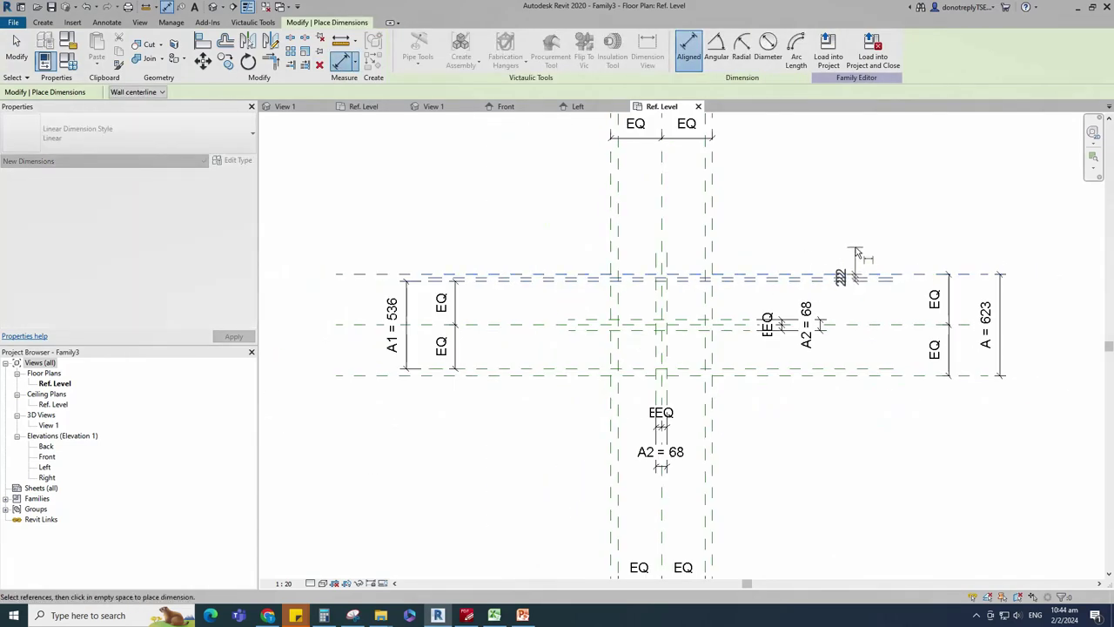
{"action": "scroll", "coordinate": [859, 249], "scroll_direction": "down", "scroll_amount": 1}
{"action": "scroll", "coordinate": [853, 402], "scroll_direction": "down", "scroll_amount": 1}
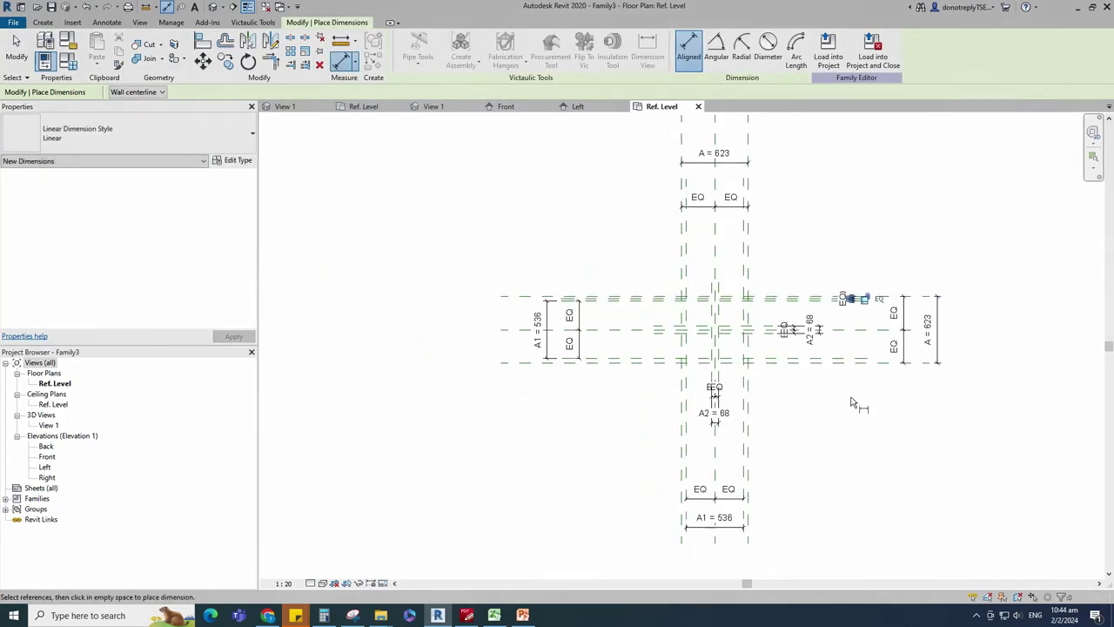
{"action": "key", "text": "Escape"}
{"action": "key", "text": "Escape"}
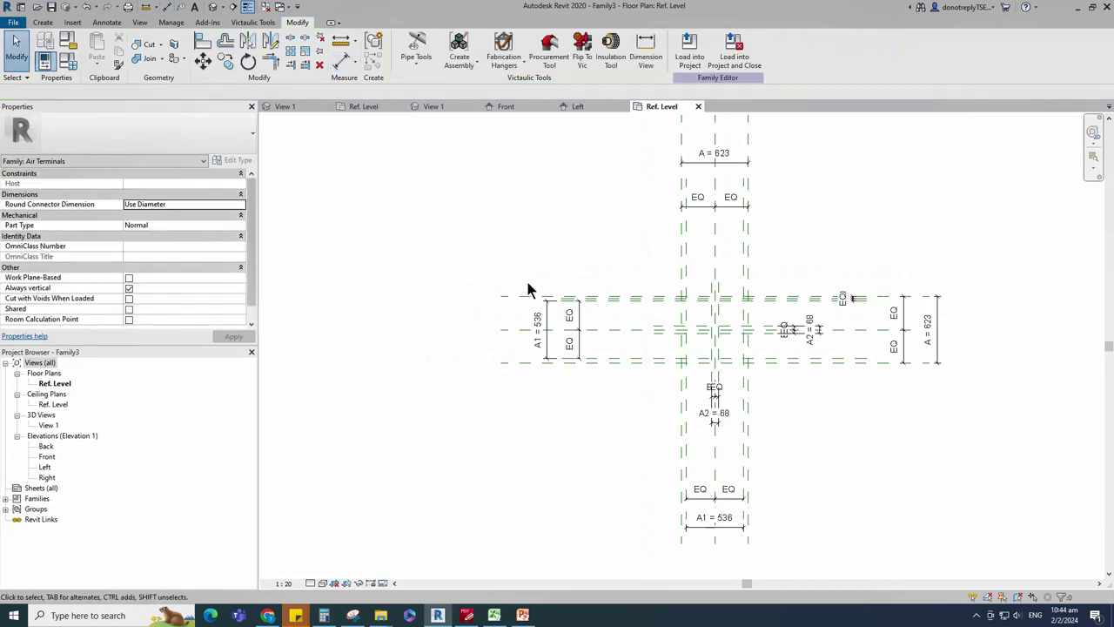
Step: Change family parameter A from an instance parameter to a type parameter
{"action": "left_click", "coordinate": [68, 63]}
{"action": "left_click", "coordinate": [68, 251]}
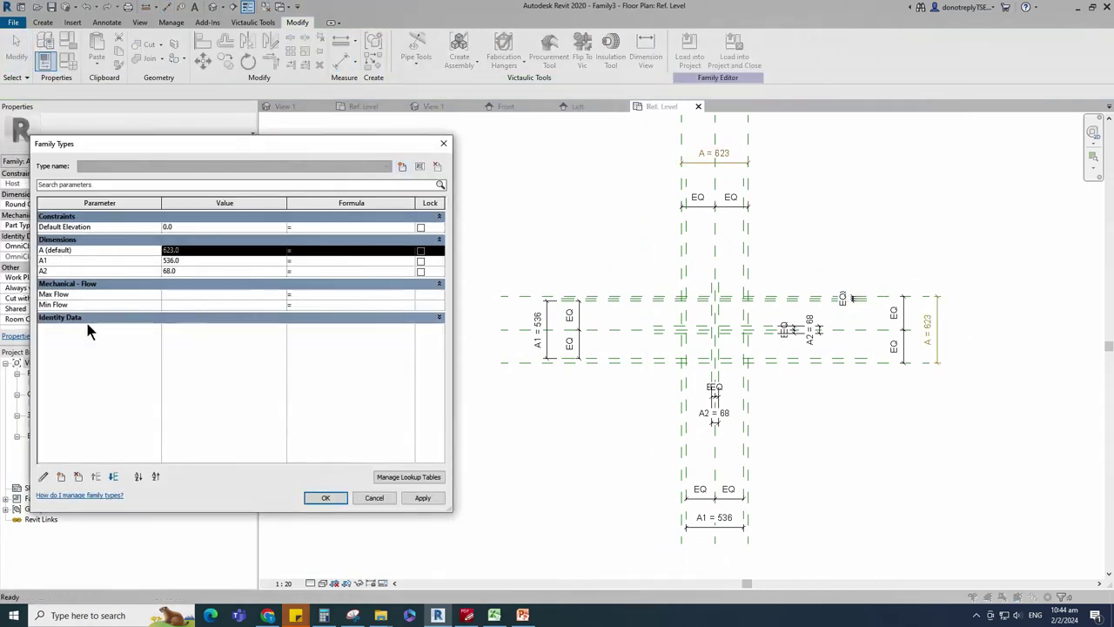
{"action": "left_click", "coordinate": [43, 477]}
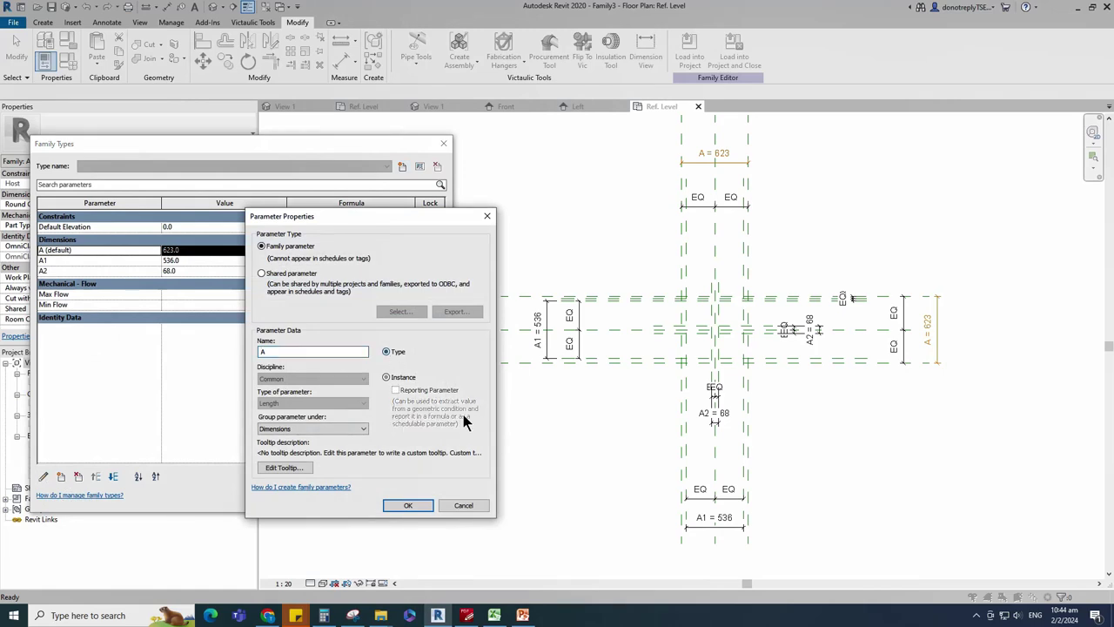
{"action": "left_click", "coordinate": [402, 505]}
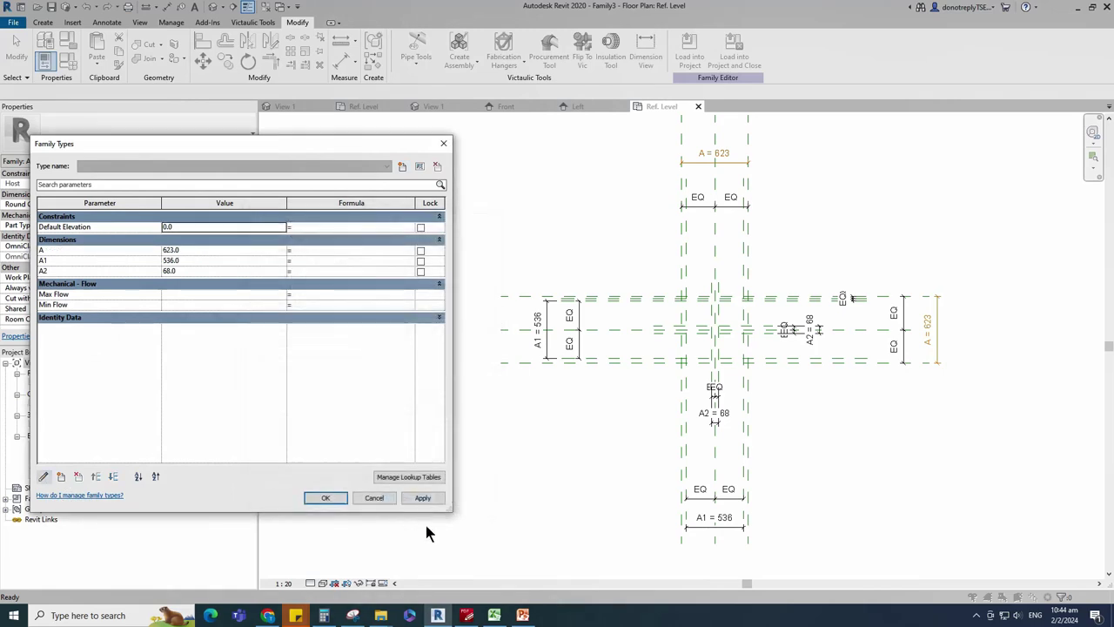
Step: Set the formula of parameter A2 to A1 / 8 and apply it to the family
{"action": "left_click", "coordinate": [297, 272]}
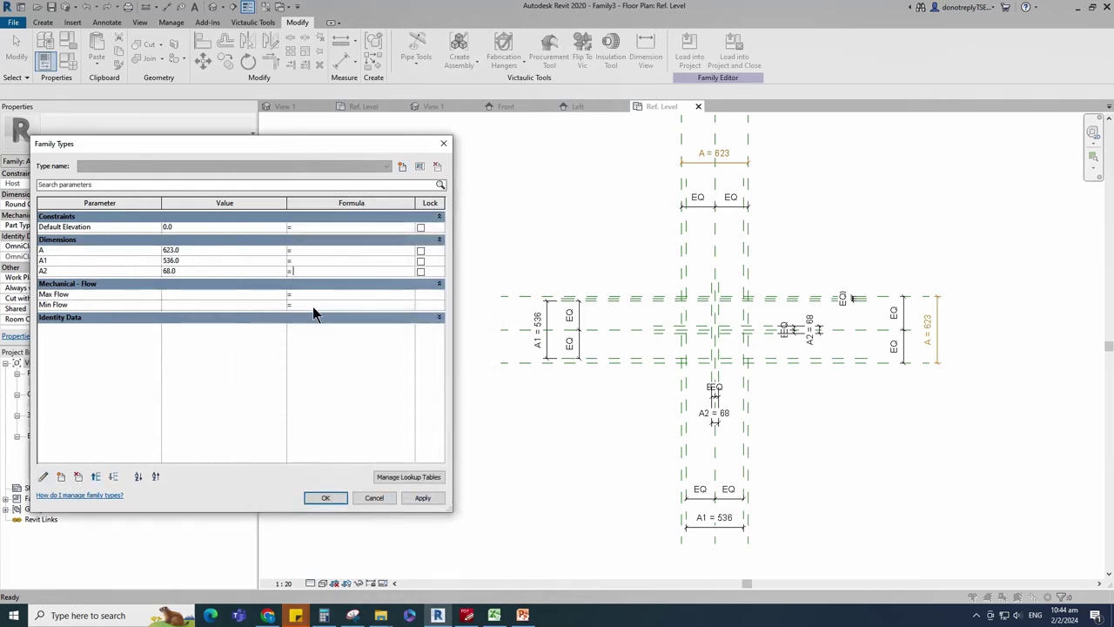
{"action": "type", "text": "A1 / 8"}
{"action": "left_click", "coordinate": [423, 498]}
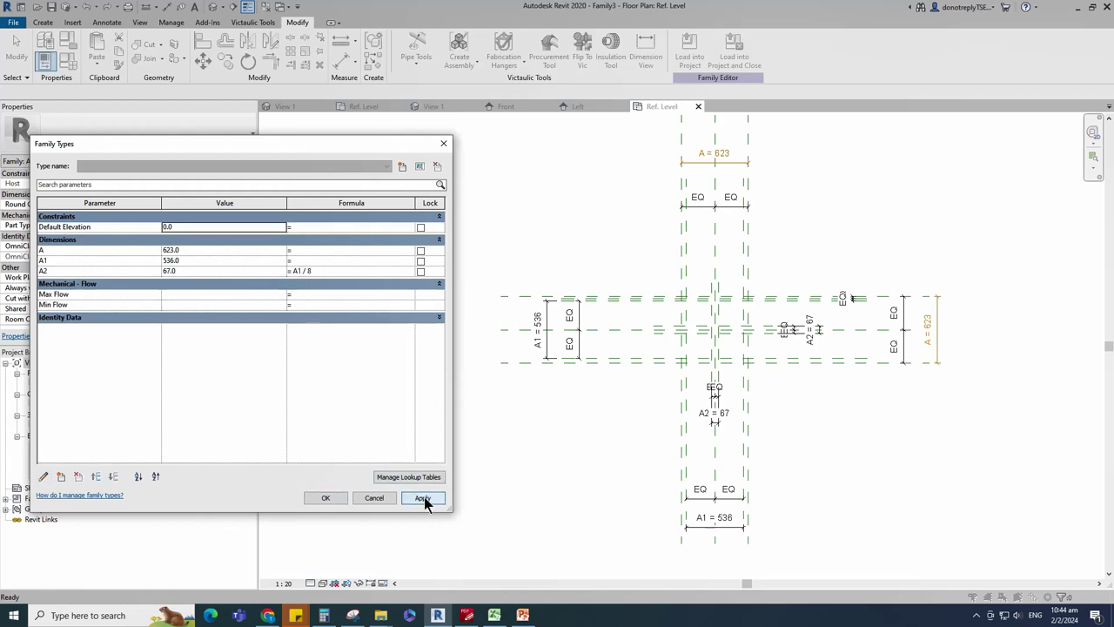
{"action": "left_click", "coordinate": [324, 499]}
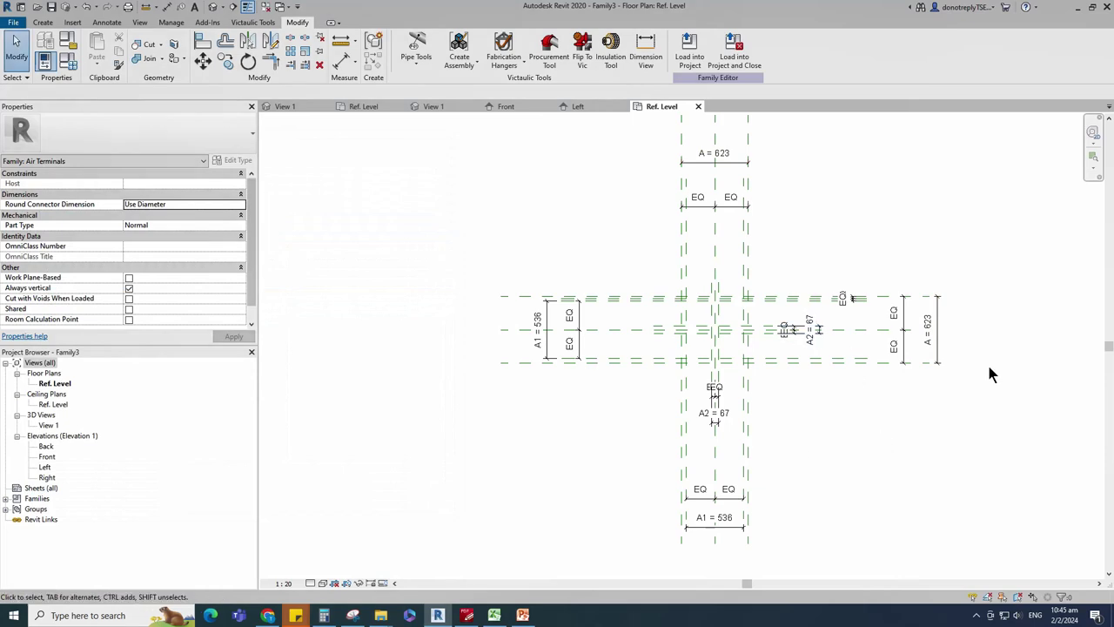
Step: In the Left elevation, draw a vertical reference plane 2 mm inward from the A1 plane in the group of three closely spaced planes
{"action": "middle_click_drag", "start_coordinate": [805, 411], "coordinate": [702, 427]}
{"action": "scroll", "coordinate": [702, 427], "scroll_direction": "down", "scroll_amount": 1}
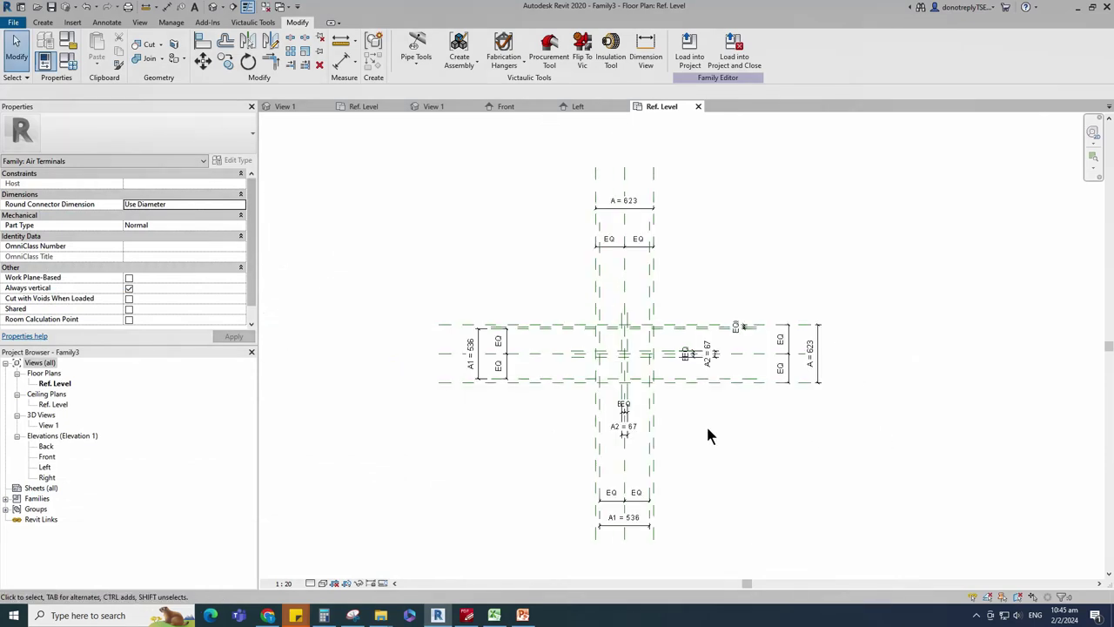
{"action": "double_click", "coordinate": [46, 468]}
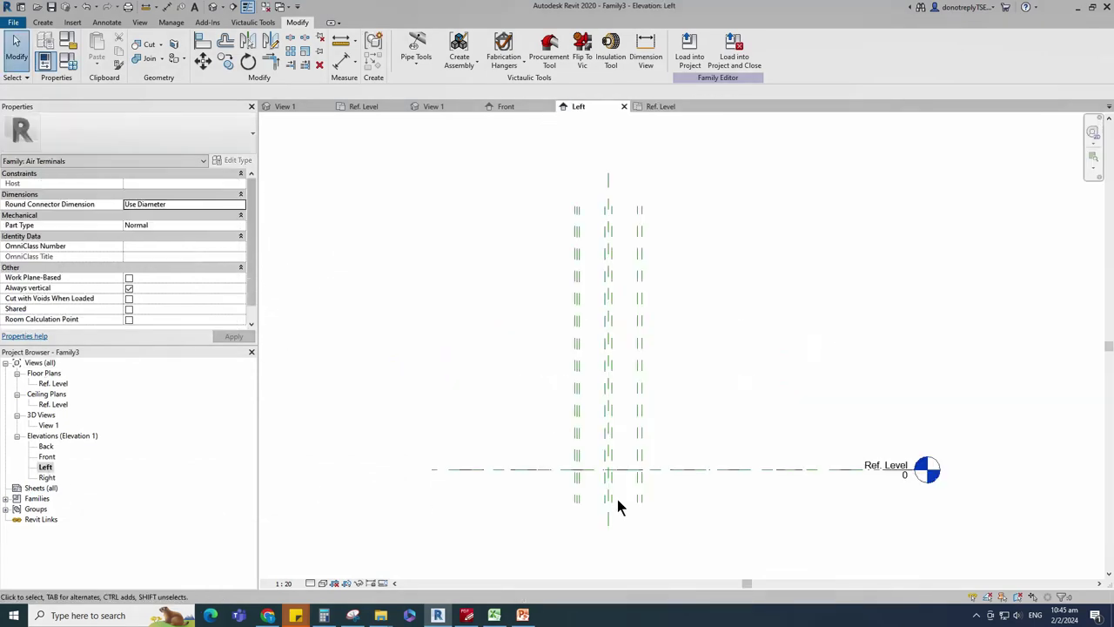
{"action": "scroll", "coordinate": [576, 494], "scroll_direction": "up", "scroll_amount": 5}
{"action": "scroll", "coordinate": [564, 401], "scroll_direction": "down", "scroll_amount": 1}
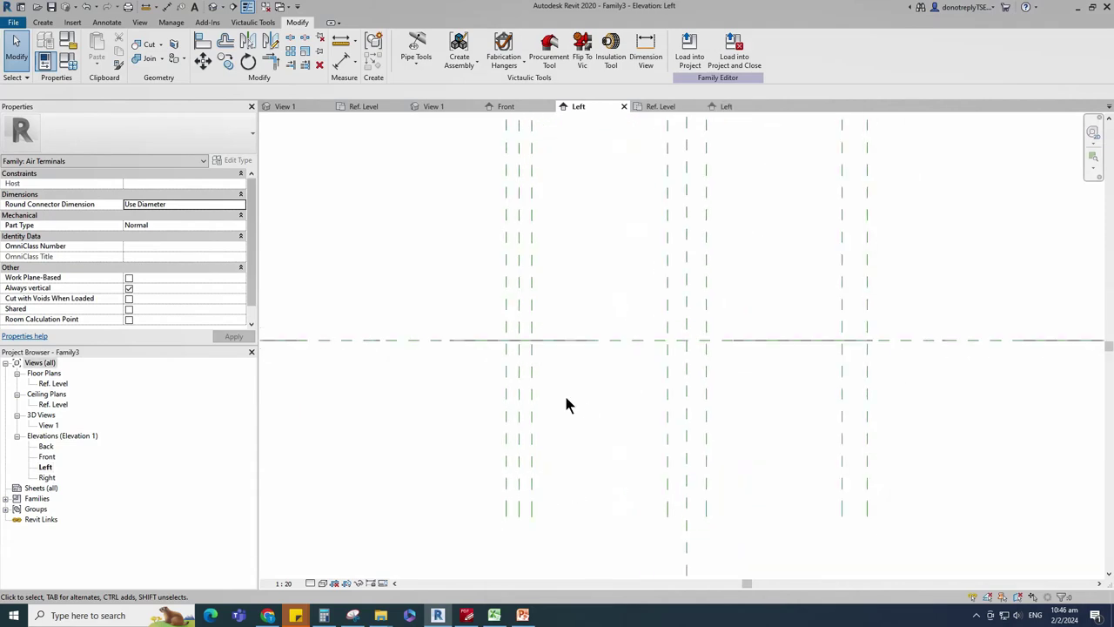
{"action": "key", "text": "r"}
{"action": "key", "text": "p"}
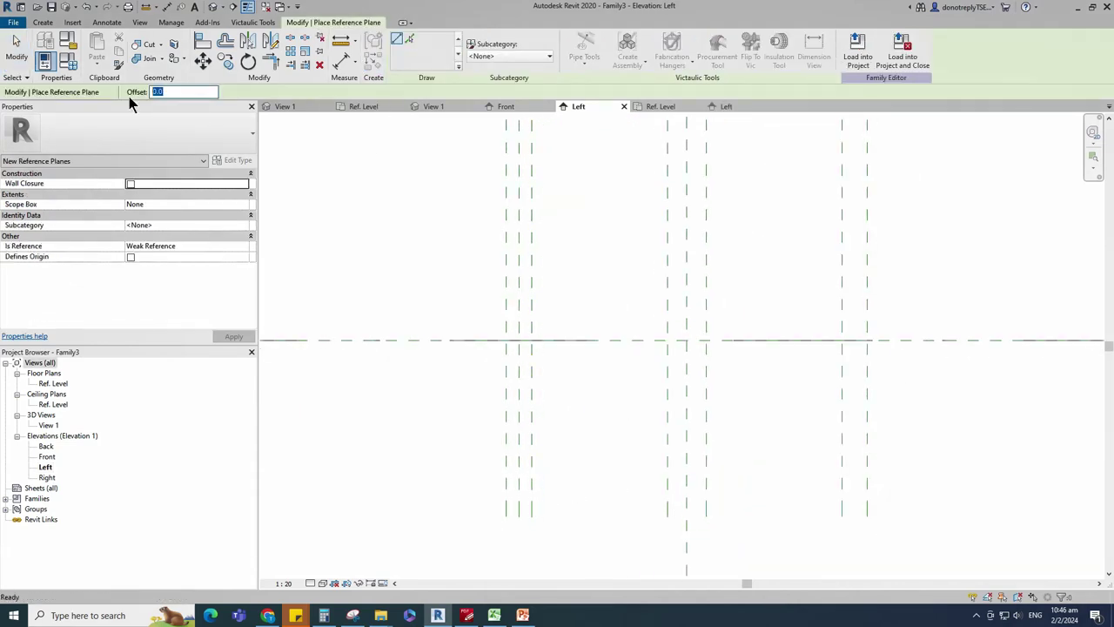
{"action": "left_click", "coordinate": [532, 228]}
{"action": "scroll", "coordinate": [532, 397], "scroll_direction": "up", "scroll_amount": 2}
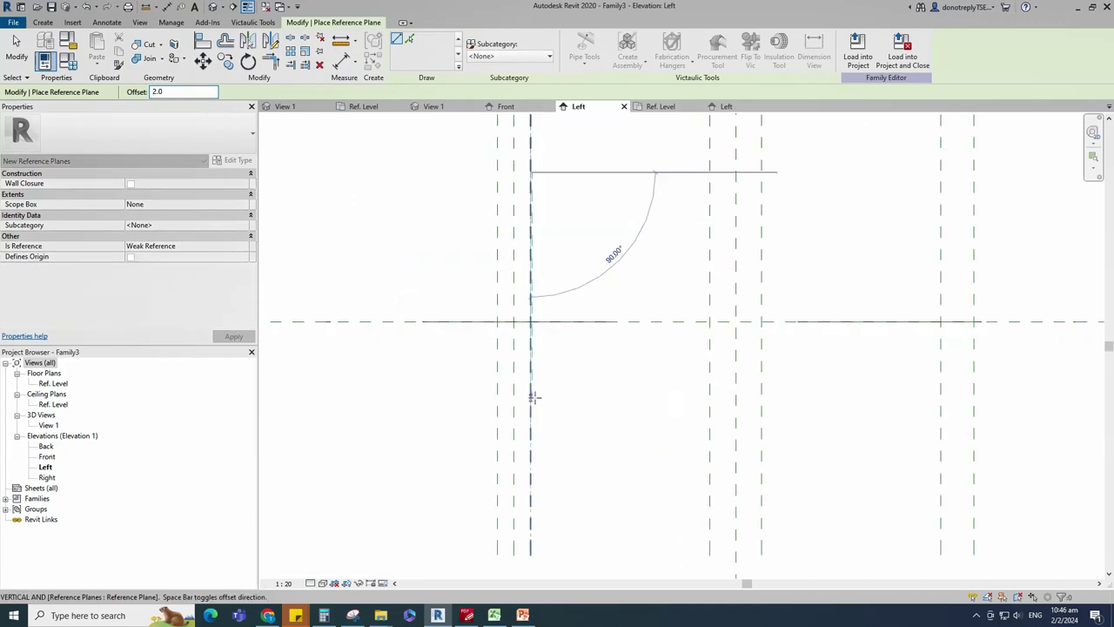
{"action": "left_click", "coordinate": [532, 402]}
Step: Draw a short horizontal reference plane 2 mm above Ref. Level, crossing the group of closely spaced vertical planes
{"action": "scroll", "coordinate": [601, 427], "scroll_direction": "down", "scroll_amount": 1}
{"action": "left_click", "coordinate": [416, 327]}
{"action": "left_click", "coordinate": [662, 324]}
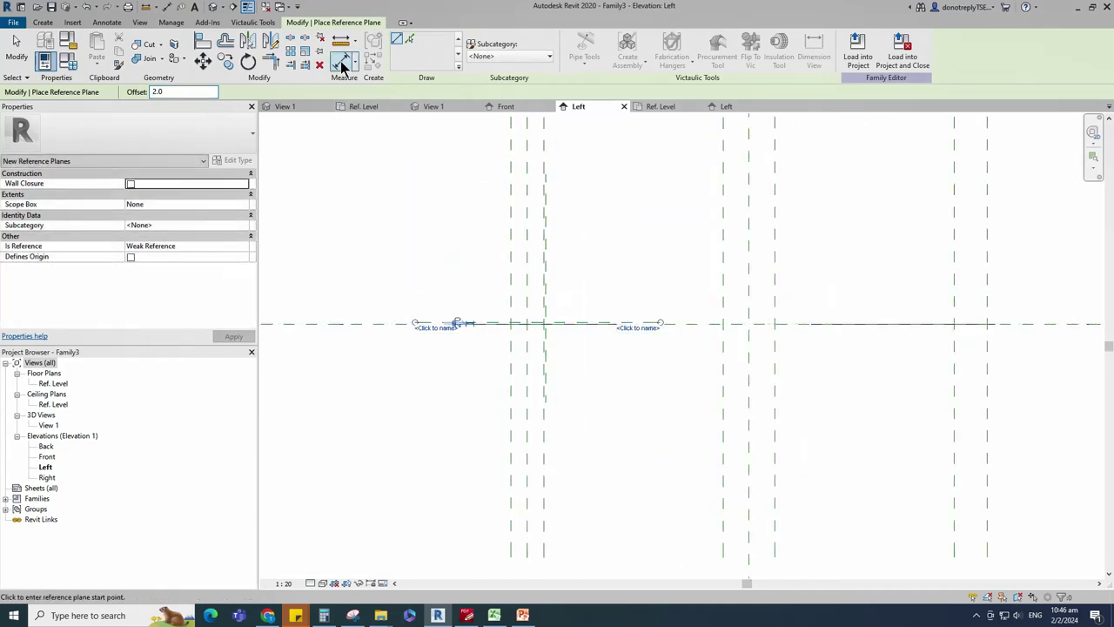
Step: Dimension the 2 mm gap between the new vertical plane and the adjacent A1 plane and lock it
{"action": "left_click", "coordinate": [342, 64]}
{"action": "scroll", "coordinate": [542, 414], "scroll_direction": "up", "scroll_amount": 5}
{"action": "left_click", "coordinate": [542, 407]}
{"action": "left_click", "coordinate": [548, 383]}
{"action": "scroll", "coordinate": [551, 383], "scroll_direction": "down", "scroll_amount": 6}
{"action": "scroll", "coordinate": [591, 430], "scroll_direction": "up", "scroll_amount": 2}
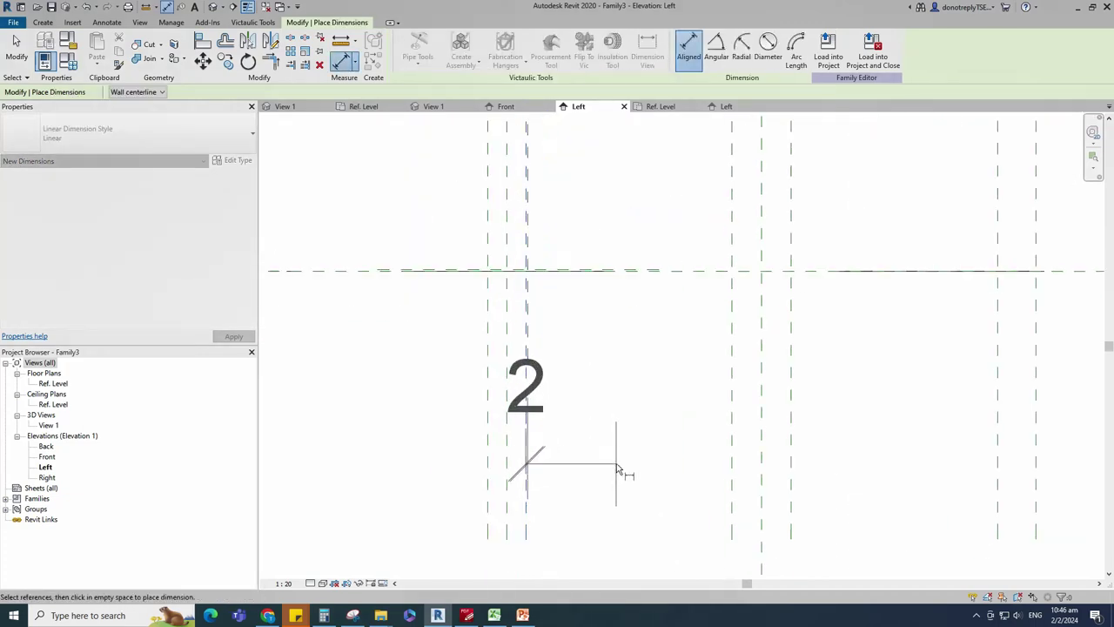
{"action": "left_click", "coordinate": [616, 464]}
{"action": "scroll", "coordinate": [616, 464], "scroll_direction": "down", "scroll_amount": 1}
{"action": "left_click", "coordinate": [538, 543]}
Step: Dimension the 2 mm gap between Ref. Level and the short horizontal plane above it and lock it
{"action": "scroll", "coordinate": [428, 285], "scroll_direction": "up", "scroll_amount": 6}
{"action": "left_click", "coordinate": [431, 291]}
{"action": "left_click", "coordinate": [433, 285]}
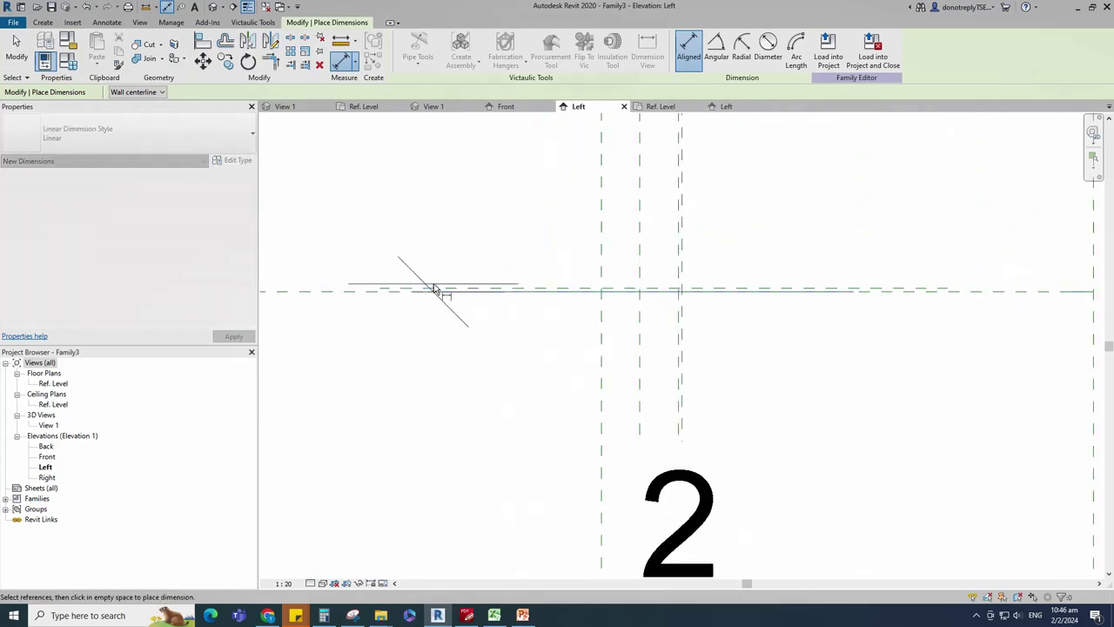
{"action": "scroll", "coordinate": [459, 296], "scroll_direction": "down", "scroll_amount": 4}
{"action": "scroll", "coordinate": [463, 297], "scroll_direction": "down", "scroll_amount": 2}
{"action": "left_click", "coordinate": [357, 320]}
{"action": "scroll", "coordinate": [542, 384], "scroll_direction": "down", "scroll_amount": 2}
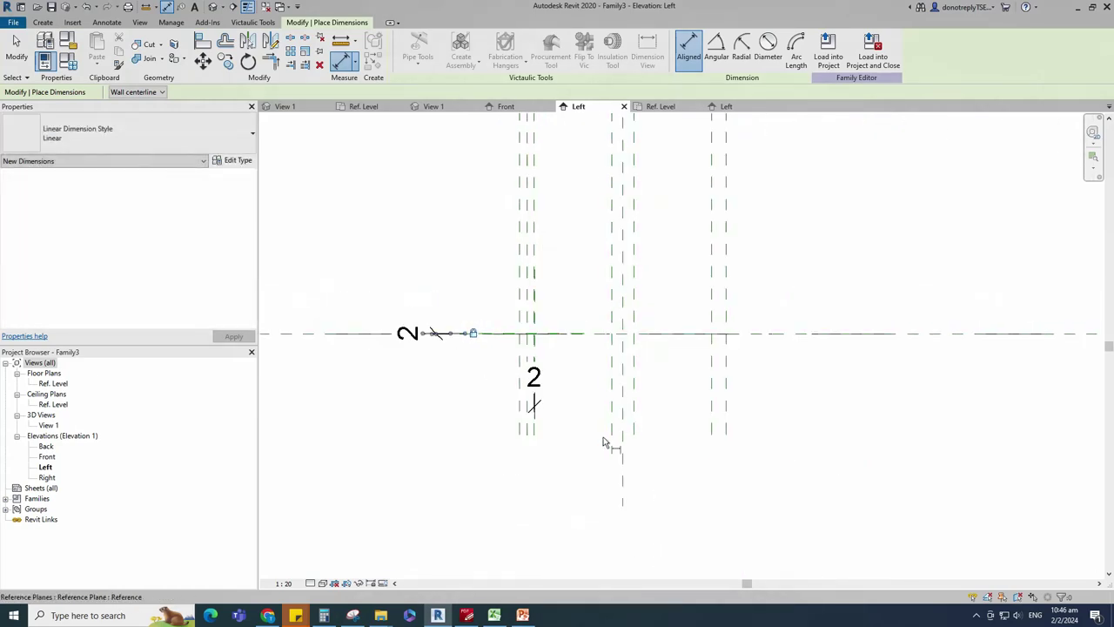
{"action": "key", "text": "Escape"}
{"action": "key", "text": "Escape"}
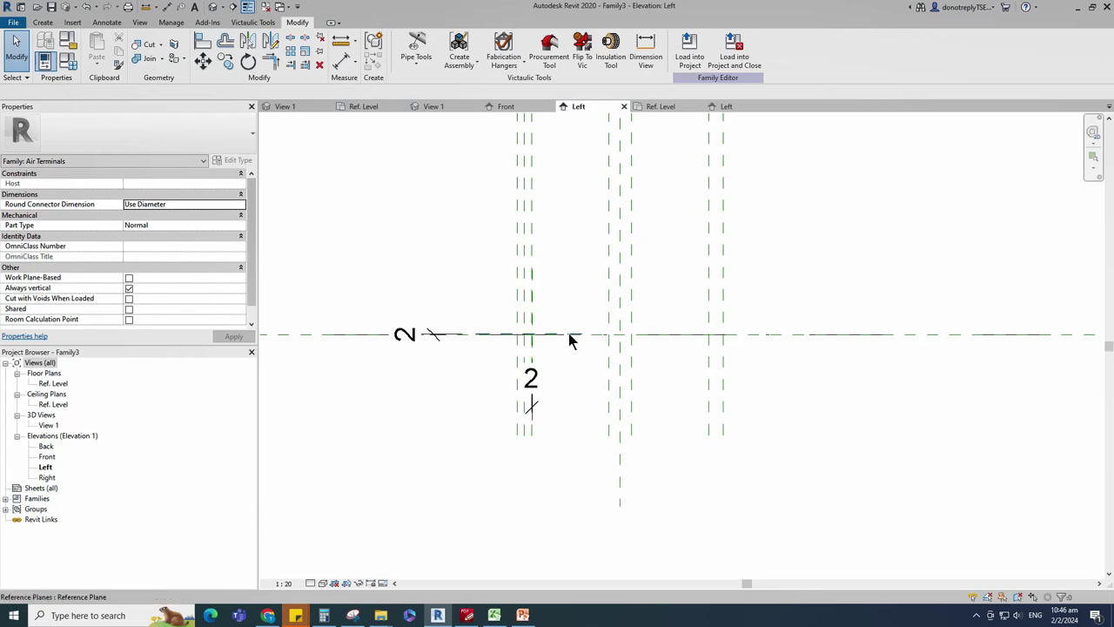
Step: Draw a long horizontal reference plane 38 mm above Ref. Level across all the vertical planes
{"action": "left_click", "coordinate": [374, 41]}
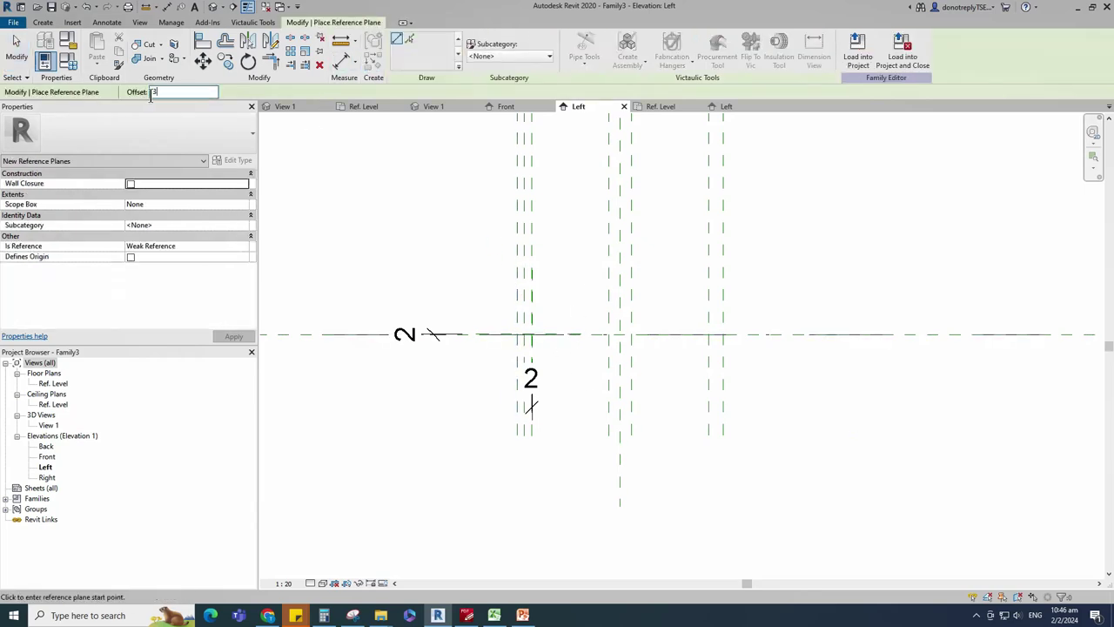
{"action": "left_click", "coordinate": [285, 334]}
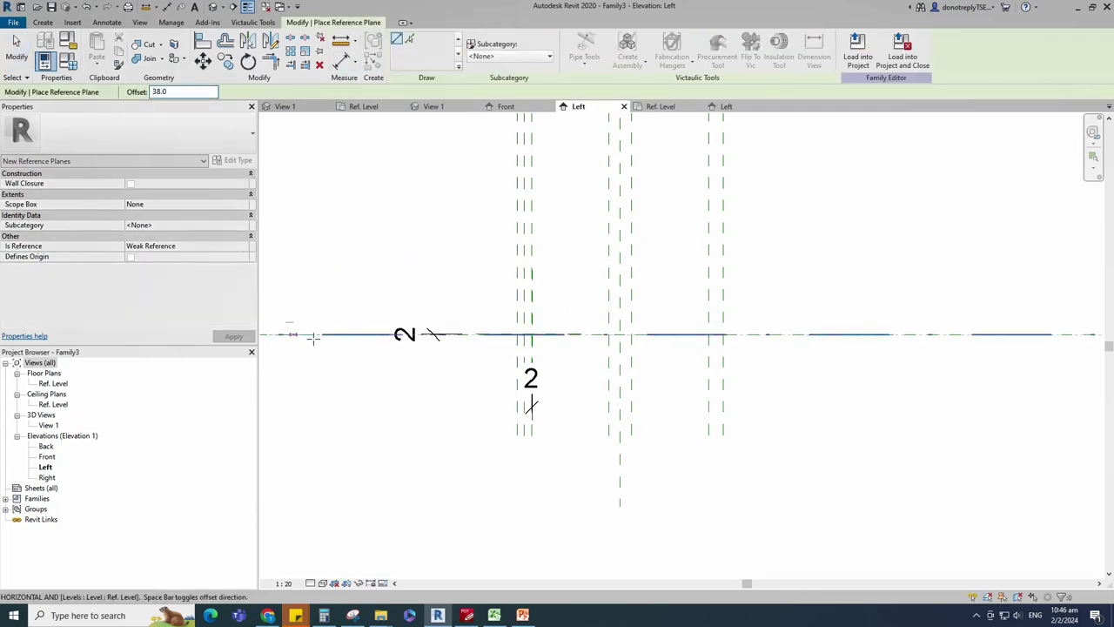
{"action": "left_click", "coordinate": [840, 334]}
Step: Dimension the long upper plane's height above Ref. Level and label it with a new type parameter named D
{"action": "left_click", "coordinate": [341, 60]}
{"action": "left_click", "coordinate": [816, 336]}
{"action": "left_click", "coordinate": [821, 323]}
{"action": "left_click", "coordinate": [842, 288]}
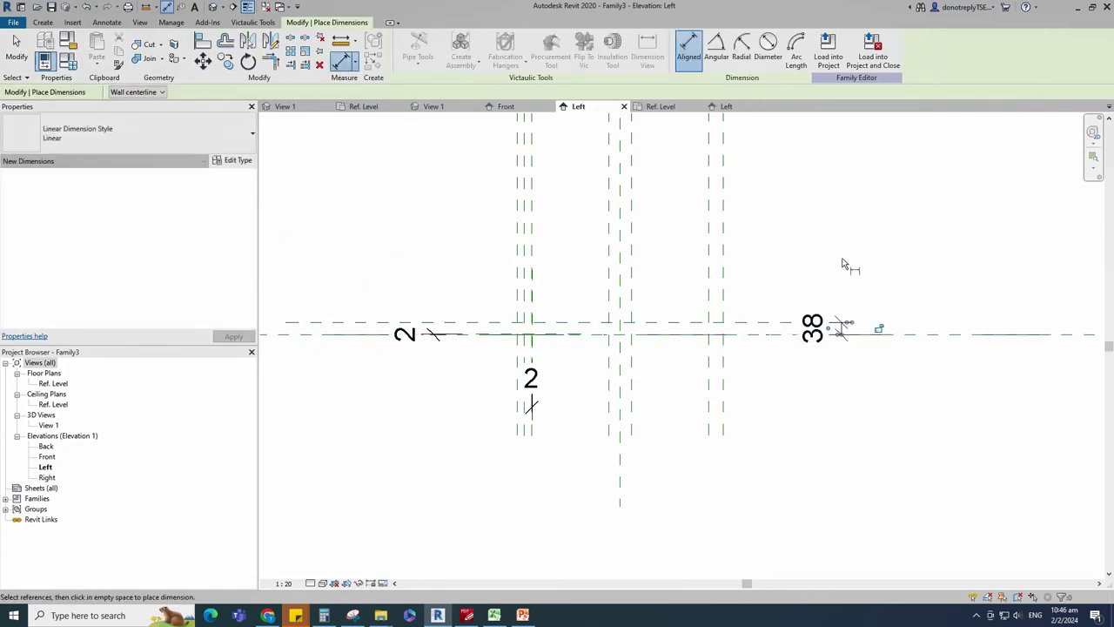
{"action": "key", "text": "Escape"}
{"action": "left_click", "coordinate": [844, 336]}
{"action": "left_click", "coordinate": [513, 51]}
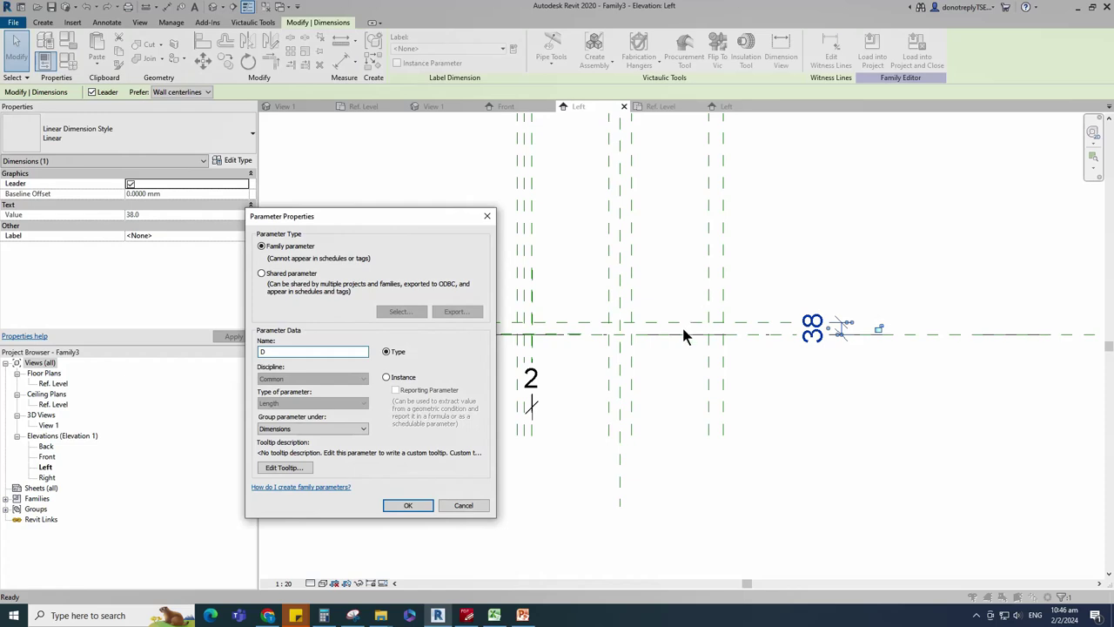
{"action": "left_click", "coordinate": [408, 506]}
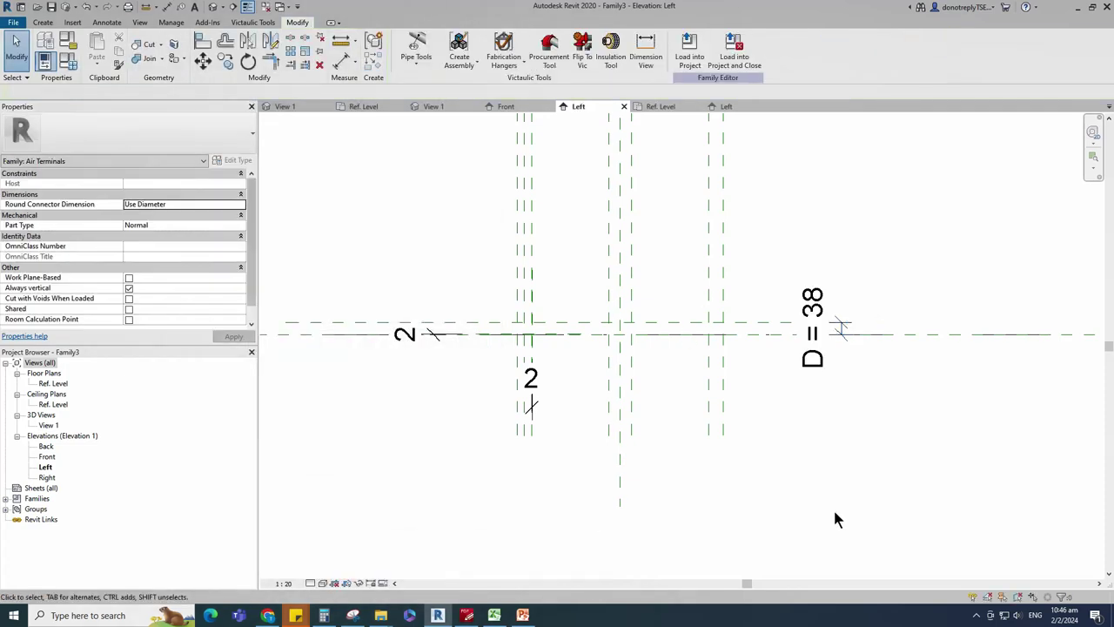
Step: In the Ref. Level plan, sketch a square sweep path on the four outermost A reference planes and finish it
{"action": "double_click", "coordinate": [53, 384]}
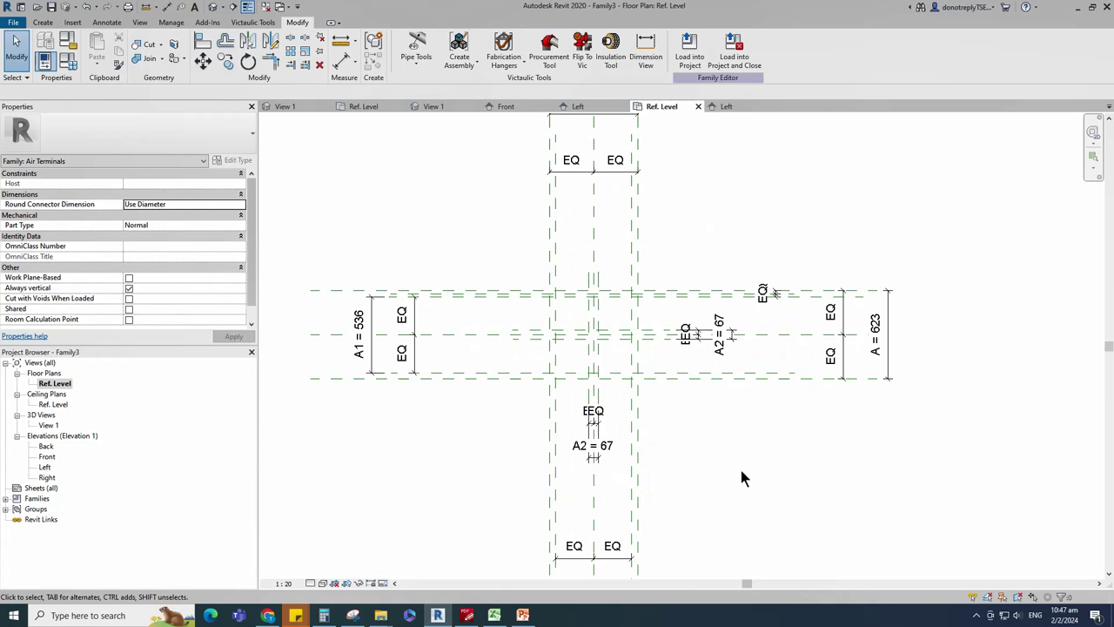
{"action": "left_click", "coordinate": [43, 22]}
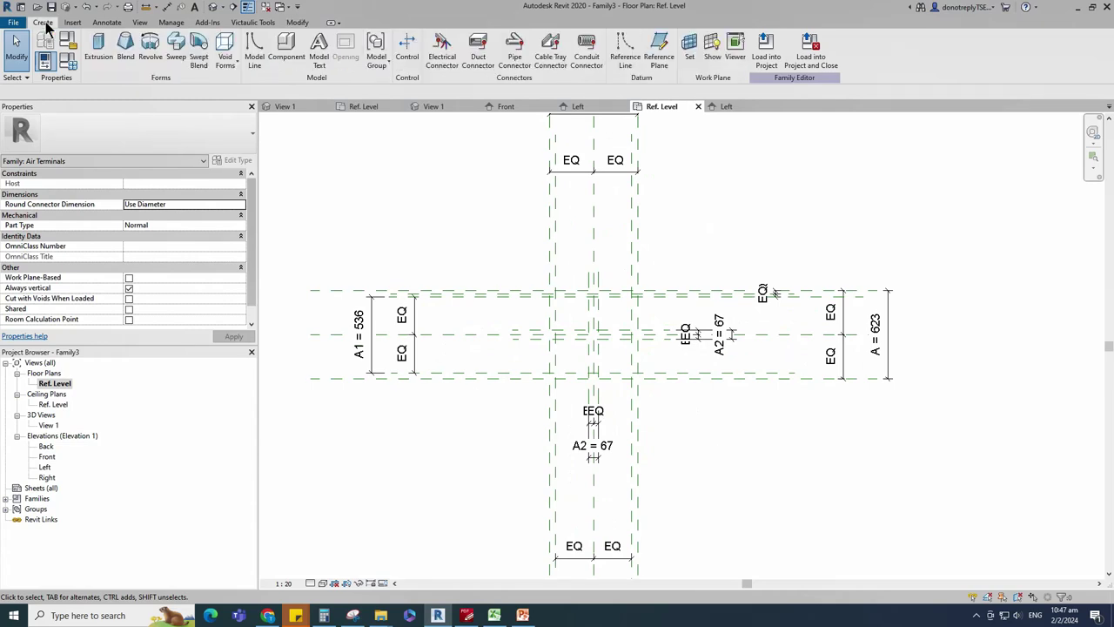
{"action": "left_click", "coordinate": [191, 43]}
{"action": "left_click", "coordinate": [822, 43]}
{"action": "left_click", "coordinate": [435, 39]}
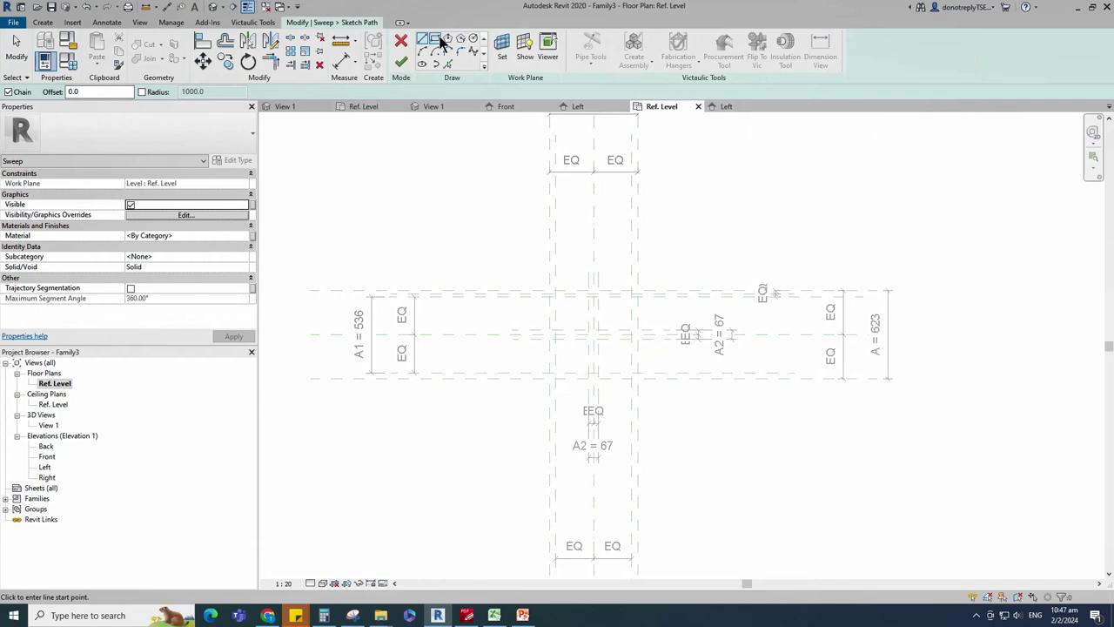
{"action": "scroll", "coordinate": [549, 296], "scroll_direction": "up", "scroll_amount": 2}
{"action": "scroll", "coordinate": [535, 261], "scroll_direction": "up", "scroll_amount": 1}
{"action": "left_click", "coordinate": [497, 224]}
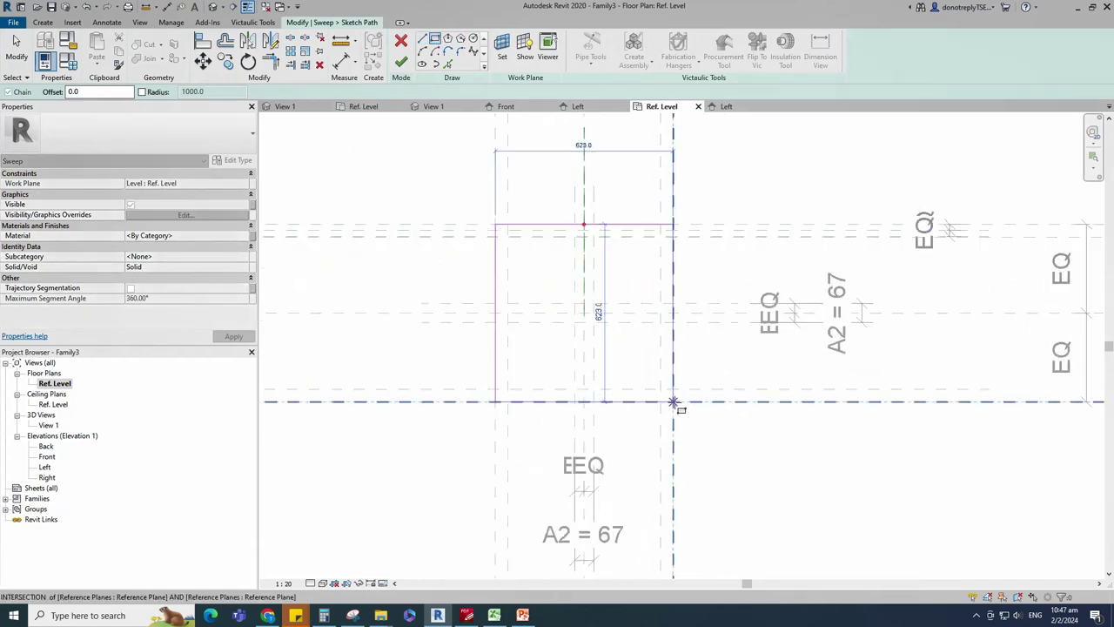
{"action": "left_click", "coordinate": [673, 403]}
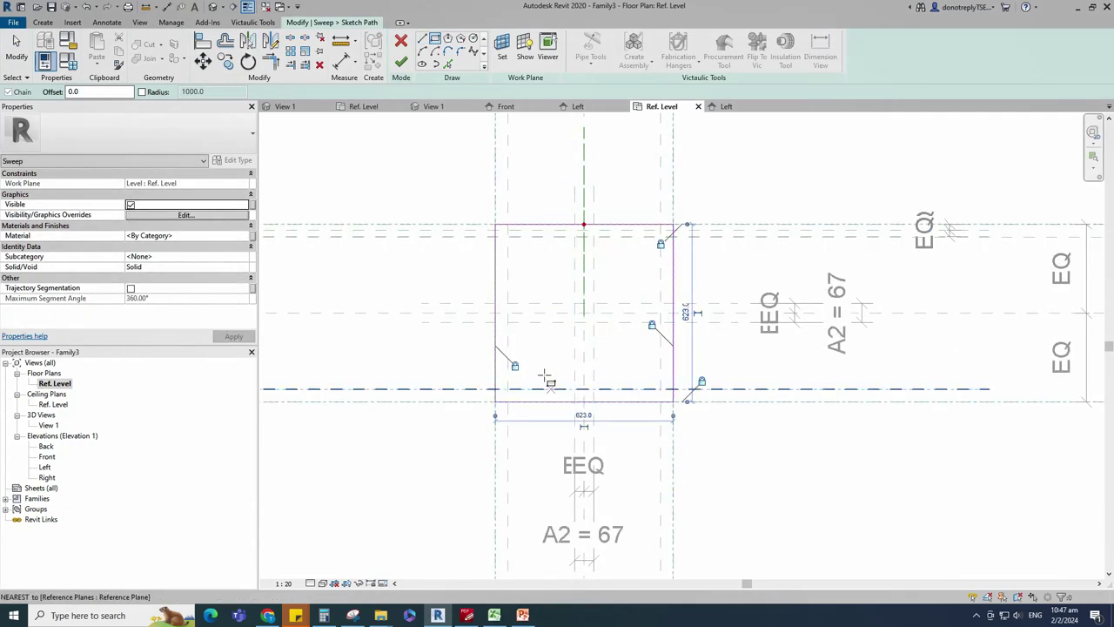
{"action": "left_click", "coordinate": [400, 62]}
Step: Edit the sweep profile in the Left elevation, drawing a 2 mm thick flange outline from the outer A plane to the adjacent plane
{"action": "scroll", "coordinate": [526, 335], "scroll_direction": "down", "scroll_amount": 2}
{"action": "left_click", "coordinate": [890, 62]}
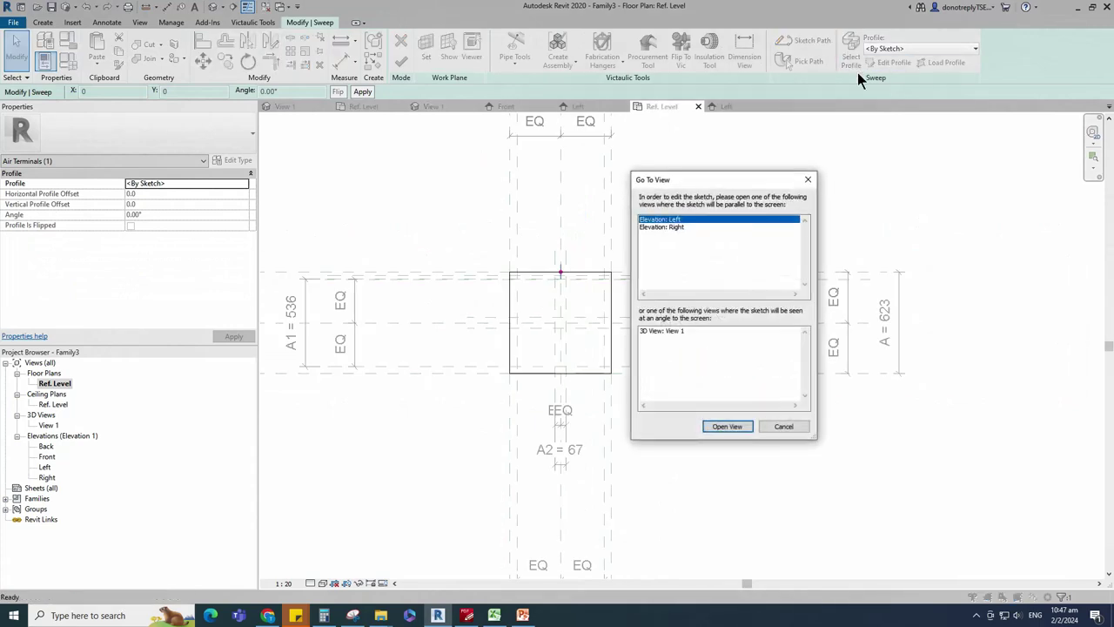
{"action": "left_click", "coordinate": [727, 426]}
{"action": "scroll", "coordinate": [587, 371], "scroll_direction": "up", "scroll_amount": 5}
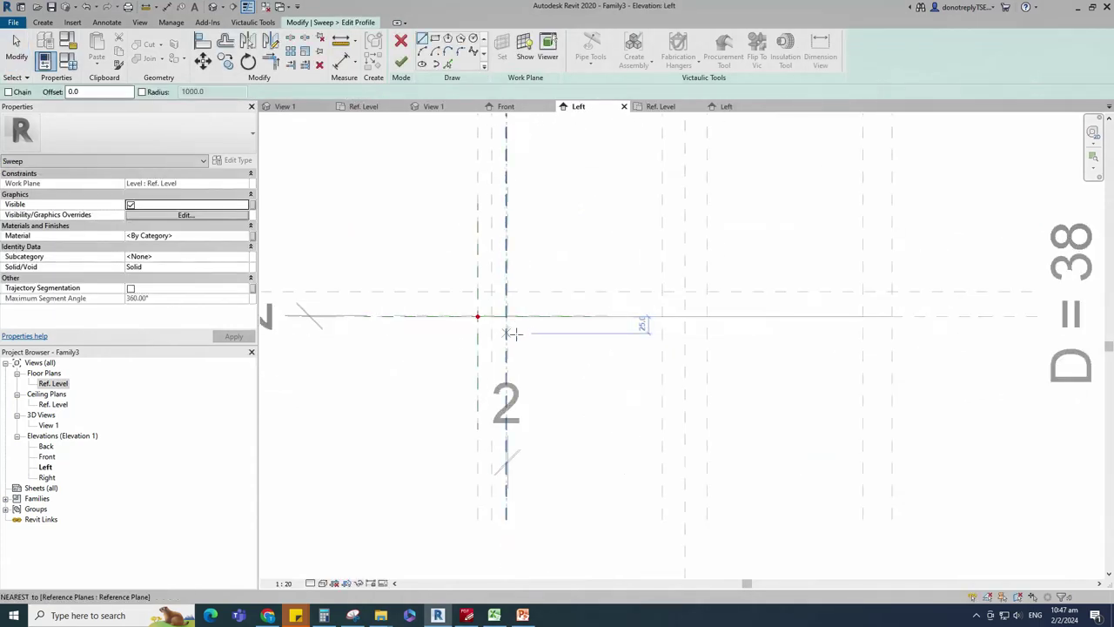
{"action": "scroll", "coordinate": [476, 311], "scroll_direction": "up", "scroll_amount": 3}
{"action": "left_click", "coordinate": [461, 289]}
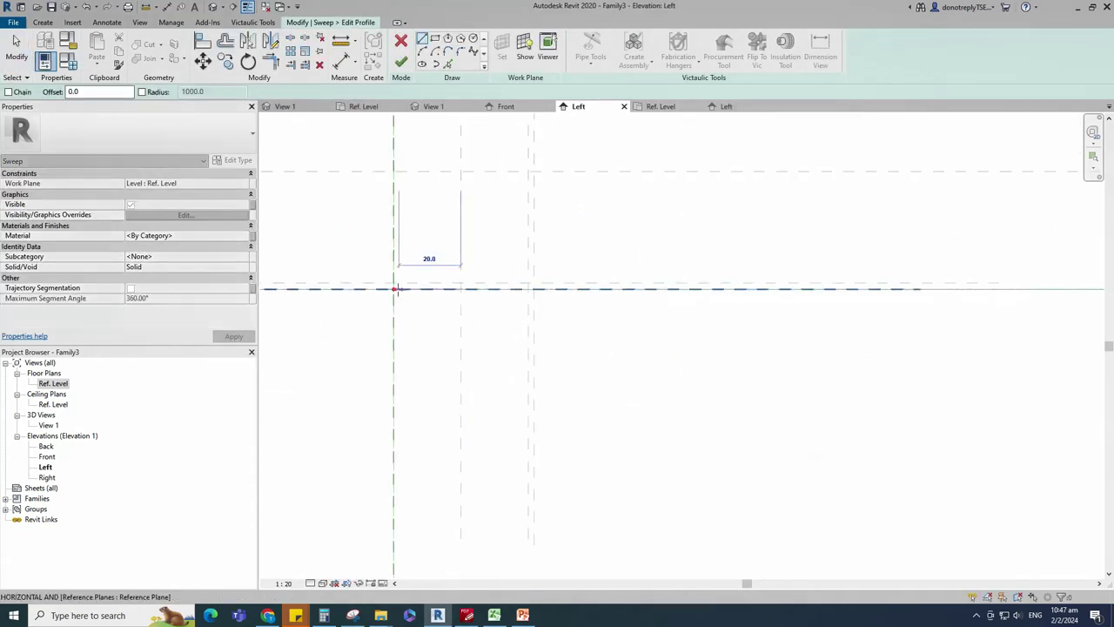
{"action": "left_click", "coordinate": [394, 289]}
{"action": "left_click", "coordinate": [394, 289]}
{"action": "scroll", "coordinate": [394, 290], "scroll_direction": "up", "scroll_amount": 3}
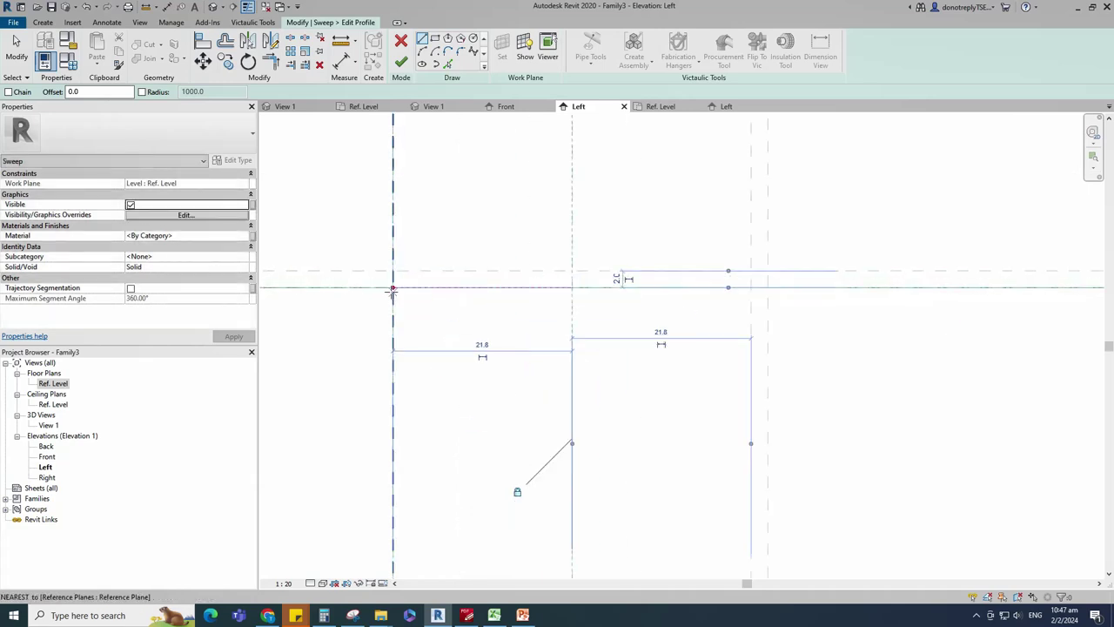
{"action": "left_click", "coordinate": [393, 272]}
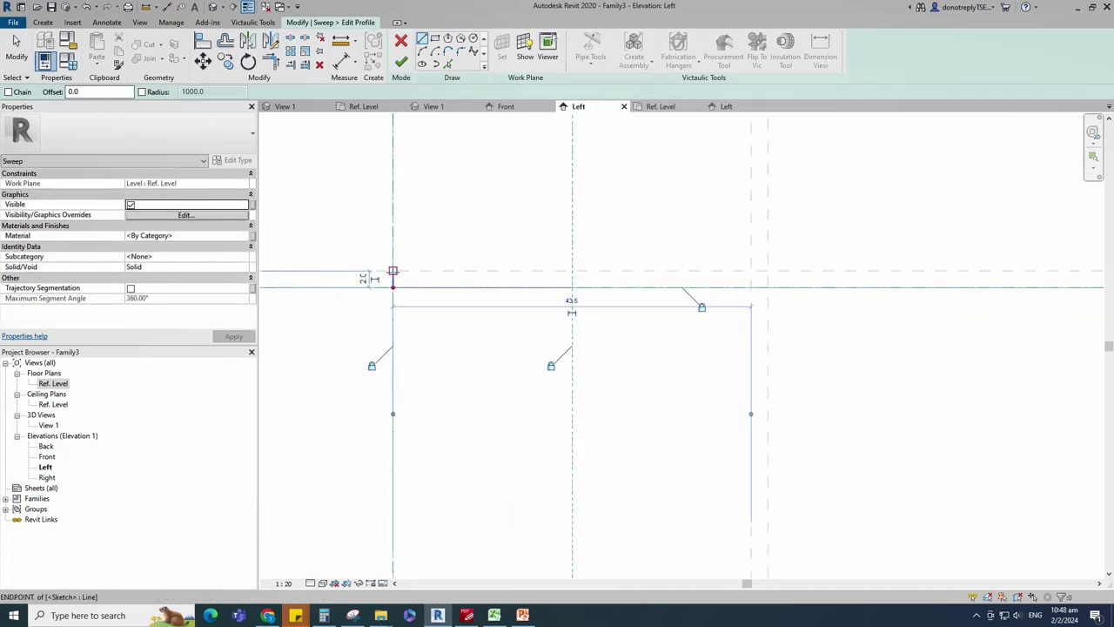
{"action": "left_click", "coordinate": [572, 271]}
{"action": "scroll", "coordinate": [458, 378], "scroll_direction": "down", "scroll_amount": 3}
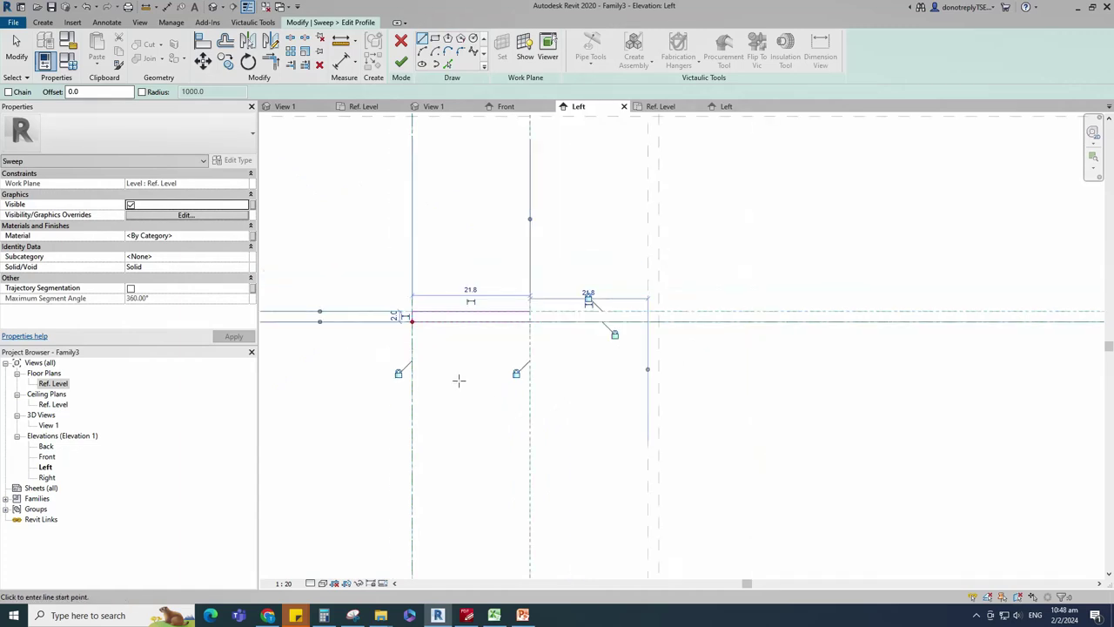
Step: Draw an arc of about 37.8 mm radius from the flange's upper inner end to the D plane at the first of the closely paired planes
{"action": "left_click", "coordinate": [512, 327]}
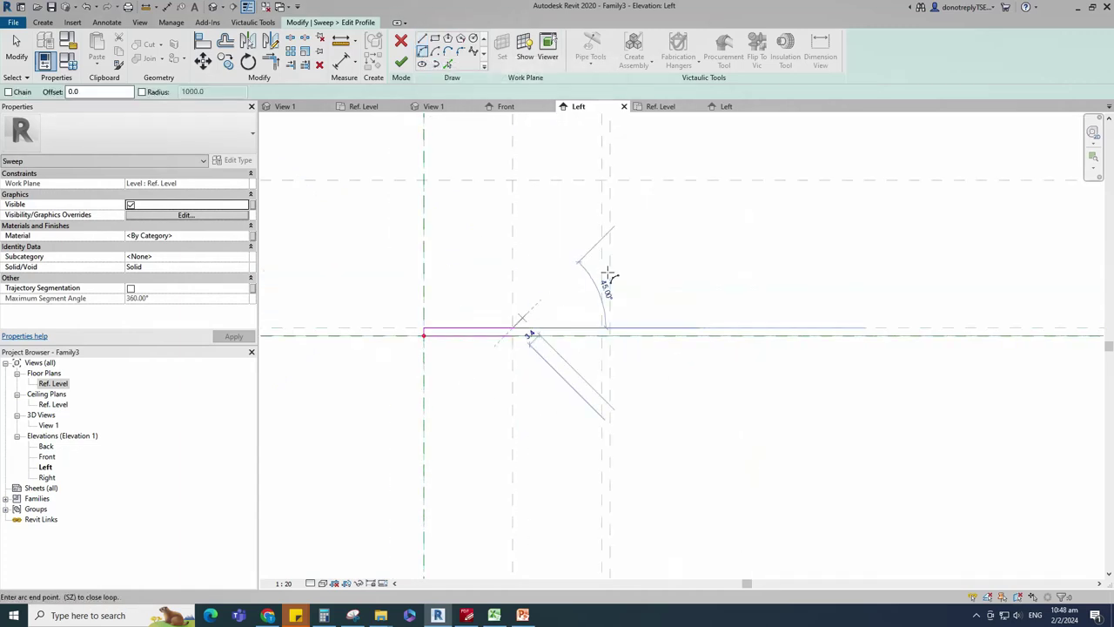
{"action": "left_click", "coordinate": [602, 180]}
{"action": "scroll", "coordinate": [599, 193], "scroll_direction": "up", "scroll_amount": 1}
{"action": "left_click", "coordinate": [604, 199]}
{"action": "scroll", "coordinate": [607, 202], "scroll_direction": "down", "scroll_amount": 2}
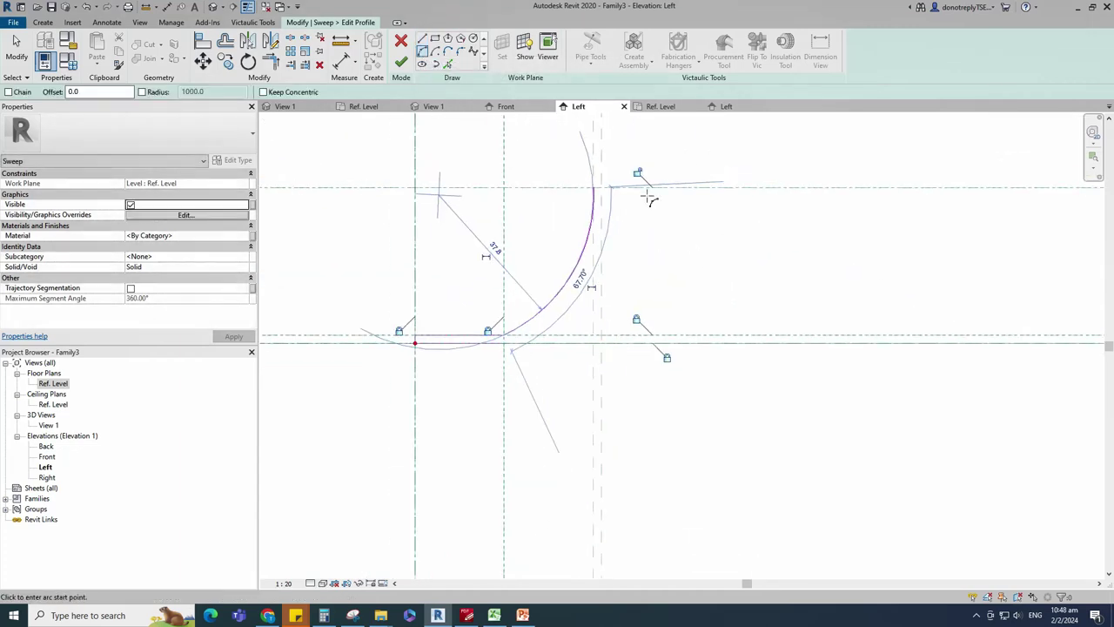
{"action": "scroll", "coordinate": [567, 372], "scroll_direction": "up", "scroll_amount": 1}
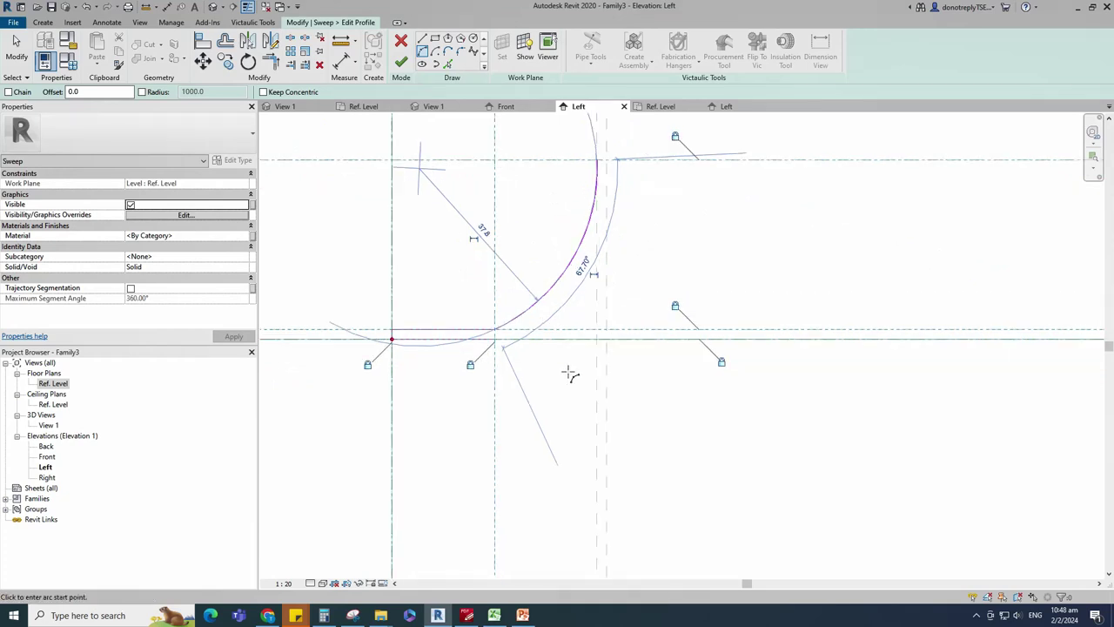
{"action": "scroll", "coordinate": [576, 370], "scroll_direction": "down", "scroll_amount": 2}
{"action": "key", "text": "Escape"}
{"action": "key", "text": "Escape"}
{"action": "middle_click_drag", "start_coordinate": [583, 369], "coordinate": [590, 378]}
{"action": "left_click", "coordinate": [555, 304]}
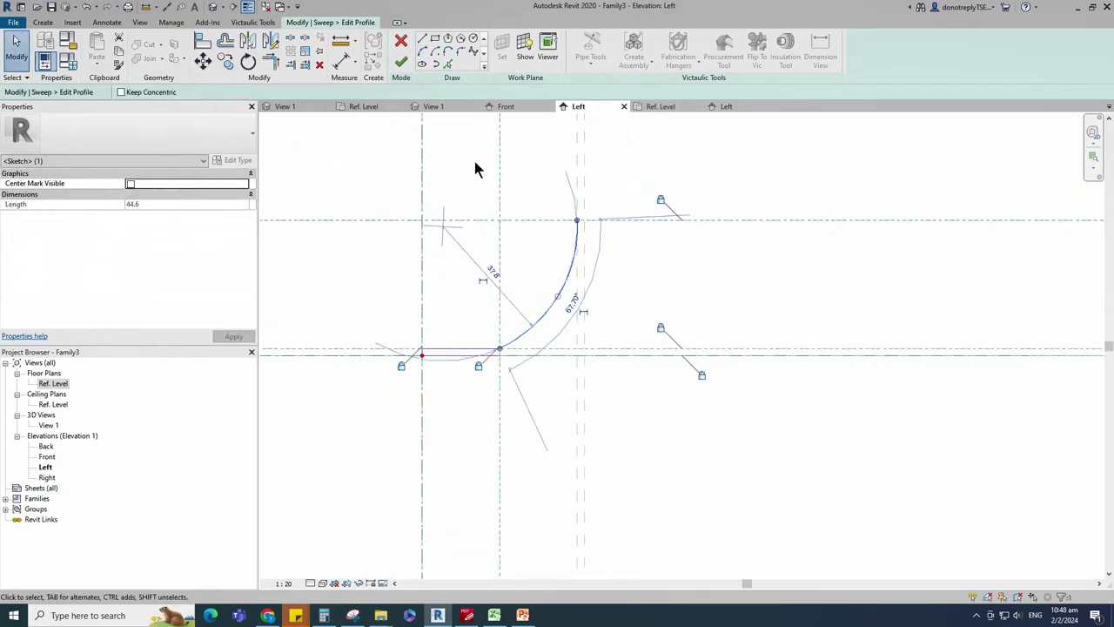
{"action": "scroll", "coordinate": [601, 233], "scroll_direction": "up", "scroll_amount": 2}
{"action": "scroll", "coordinate": [415, 257], "scroll_direction": "down", "scroll_amount": 2}
Step: Create a parallel copy of the arc at a 2 mm offset and close the two arcs' upper ends with a line
{"action": "left_click", "coordinate": [447, 64]}
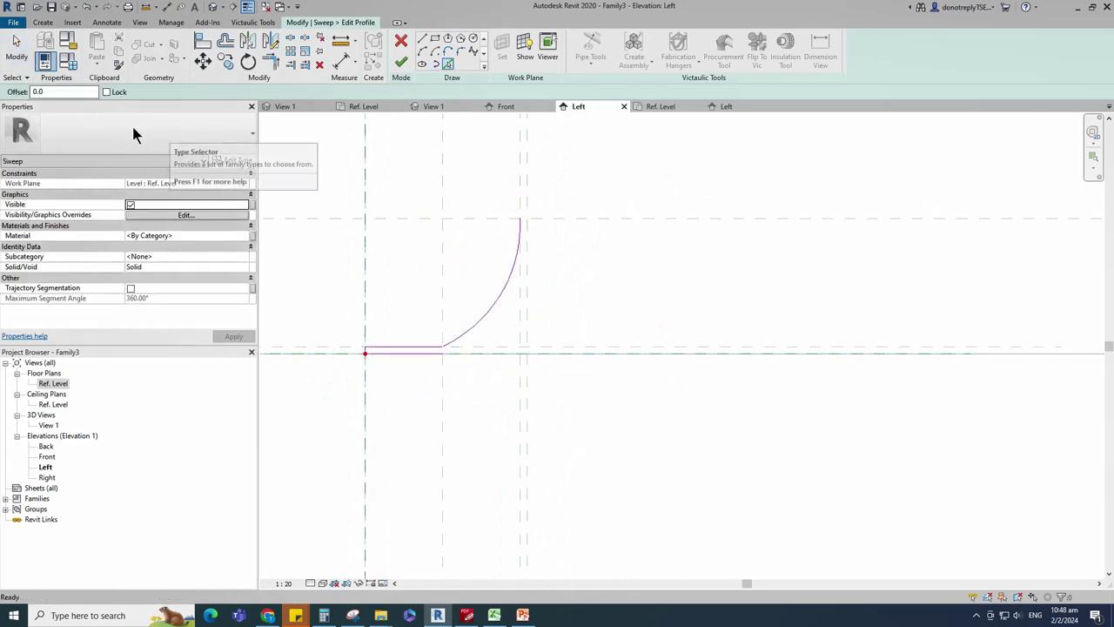
{"action": "left_click", "coordinate": [503, 300]}
{"action": "scroll", "coordinate": [513, 383], "scroll_direction": "down", "scroll_amount": 1}
{"action": "left_click", "coordinate": [422, 41]}
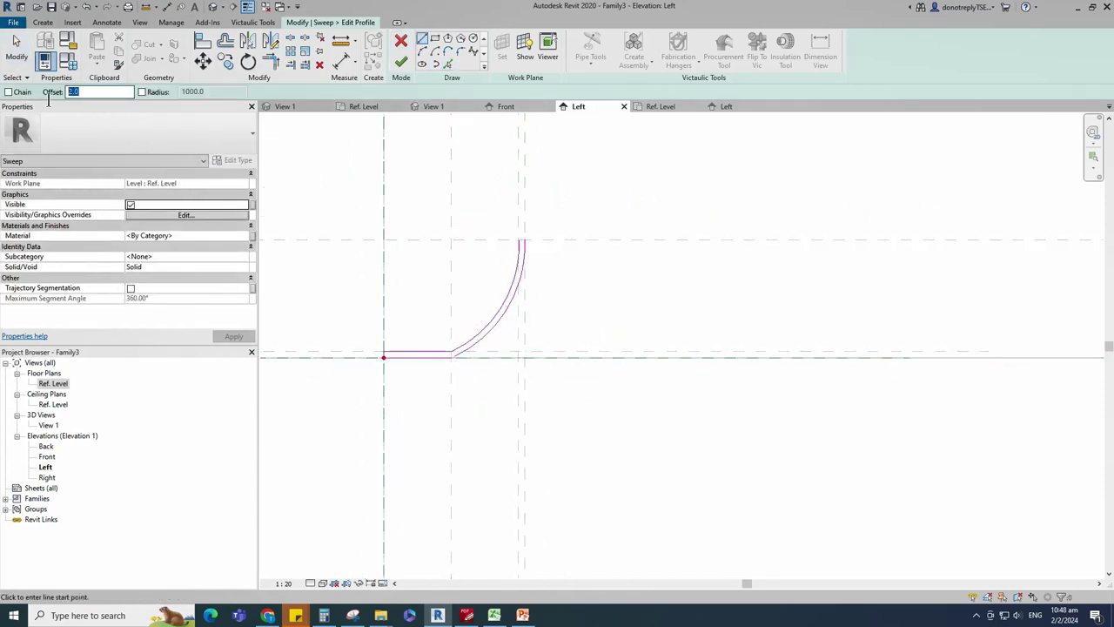
{"action": "scroll", "coordinate": [612, 245], "scroll_direction": "up", "scroll_amount": 3}
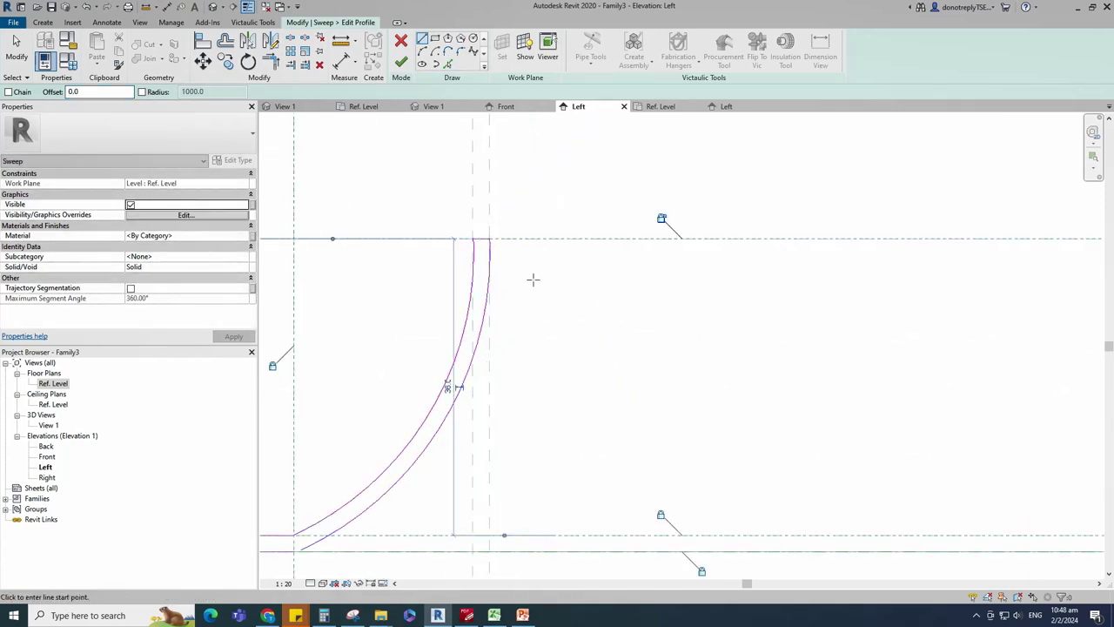
{"action": "scroll", "coordinate": [532, 279], "scroll_direction": "down", "scroll_amount": 3}
Step: Trim the flange's bottom line and the outer arc into a corner, removing the conflicting constraints
{"action": "key", "text": "Escape"}
{"action": "left_click", "coordinate": [270, 63]}
{"action": "left_click", "coordinate": [494, 329]}
{"action": "left_click", "coordinate": [524, 325]}
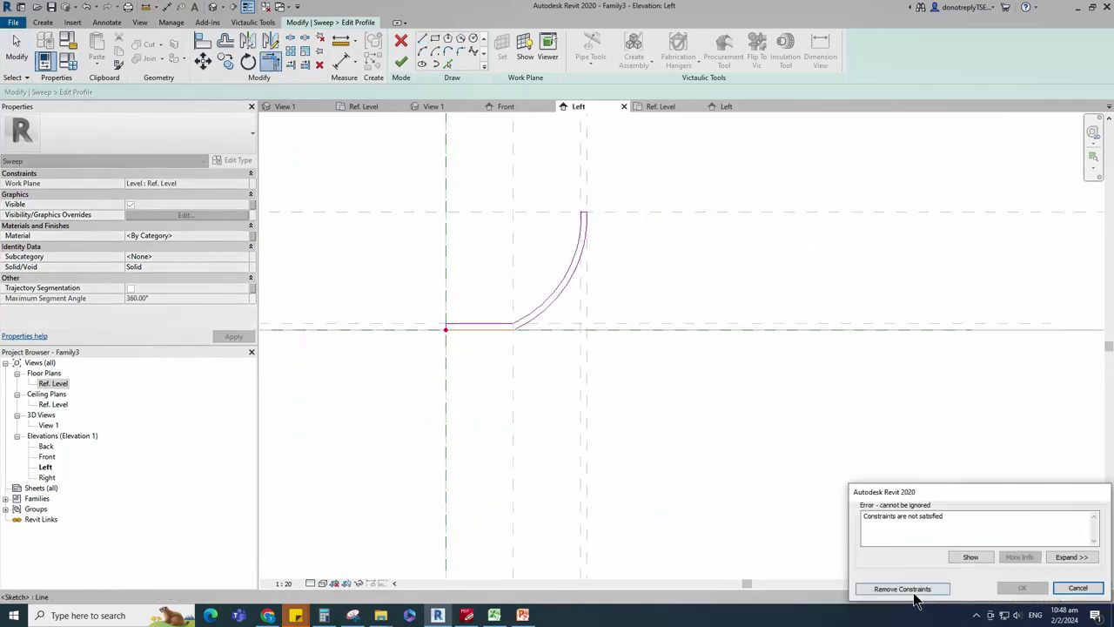
{"action": "left_click", "coordinate": [905, 591]}
Step: Flex the profile by applying A = 650 and A1 = 550, and restore A to 623 and A1 to 536
{"action": "left_click", "coordinate": [68, 62]}
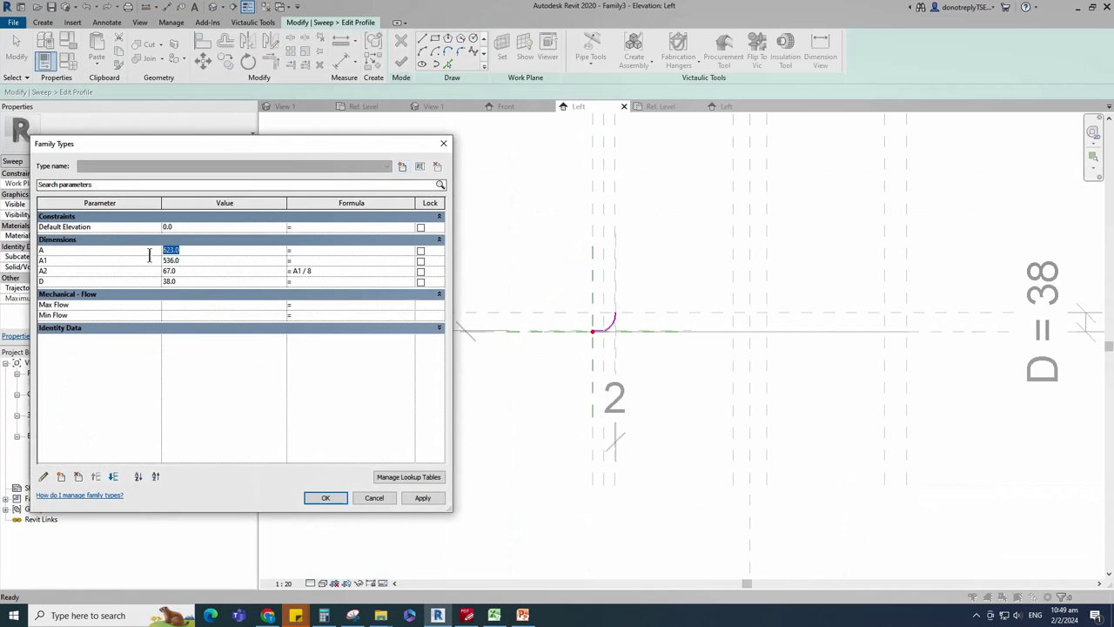
{"action": "left_click", "coordinate": [422, 498]}
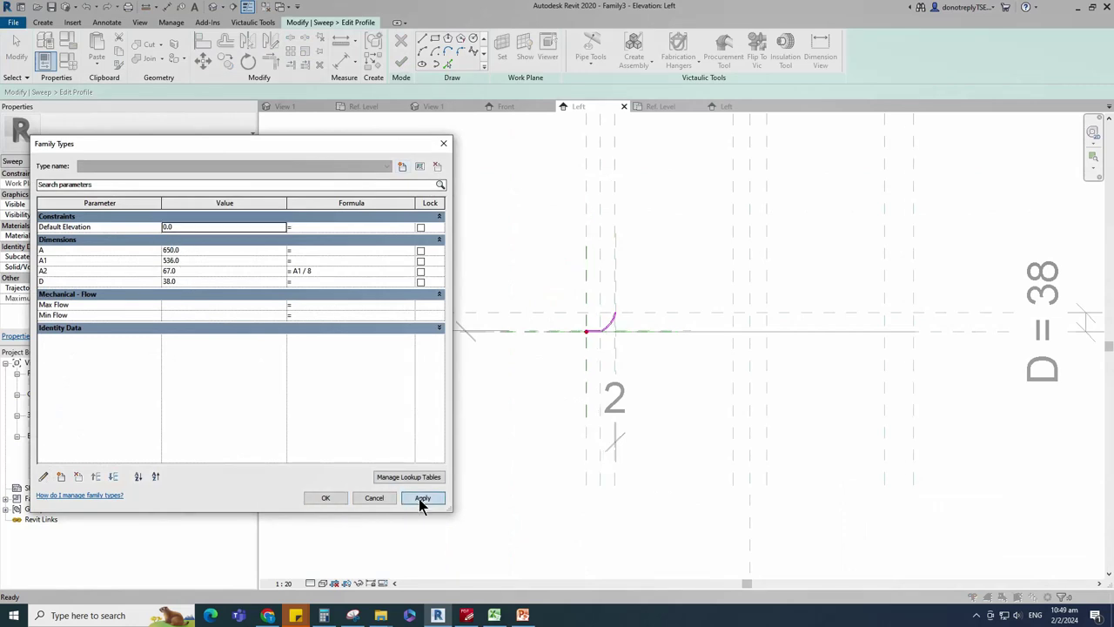
{"action": "left_click", "coordinate": [170, 261]}
{"action": "left_click", "coordinate": [419, 498]}
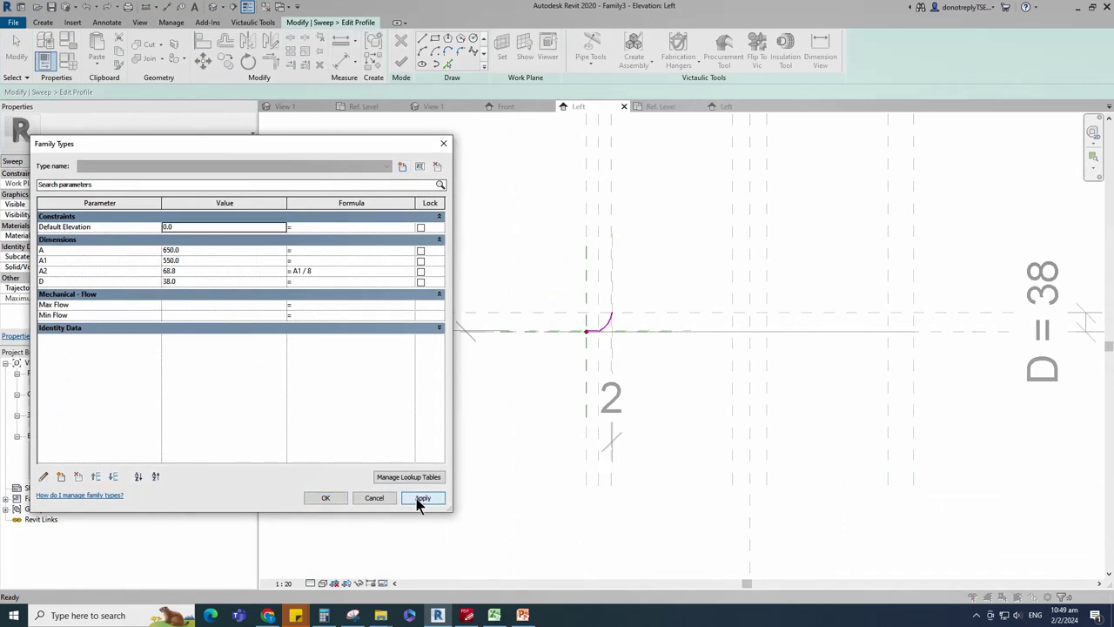
{"action": "left_click", "coordinate": [178, 261]}
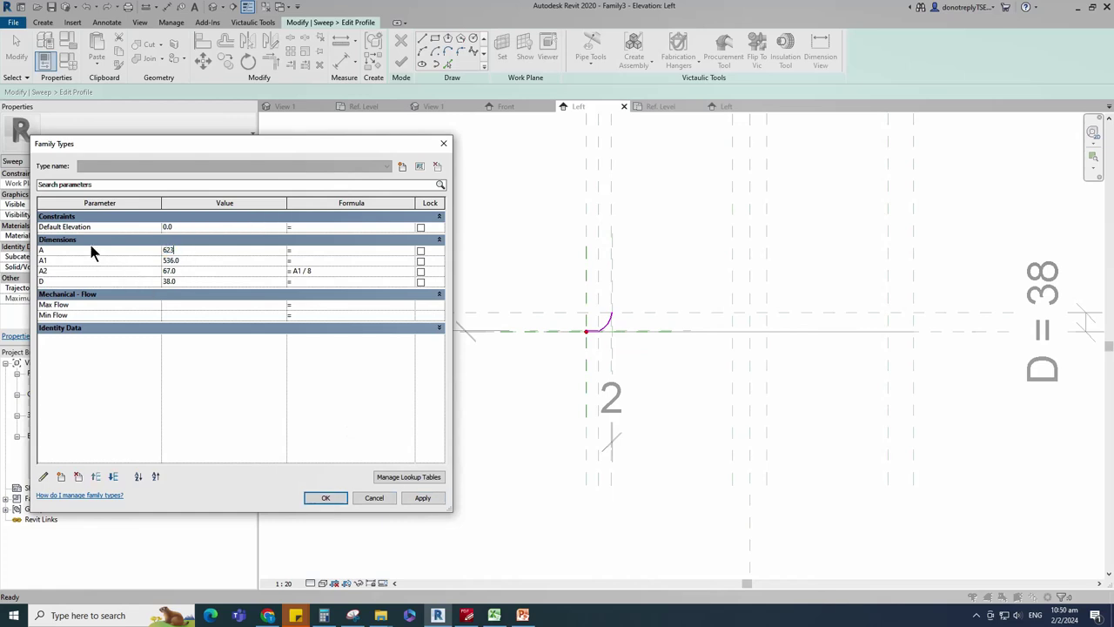
{"action": "type", "text": "623"}
{"action": "left_click", "coordinate": [422, 498]}
{"action": "left_click", "coordinate": [326, 497]}
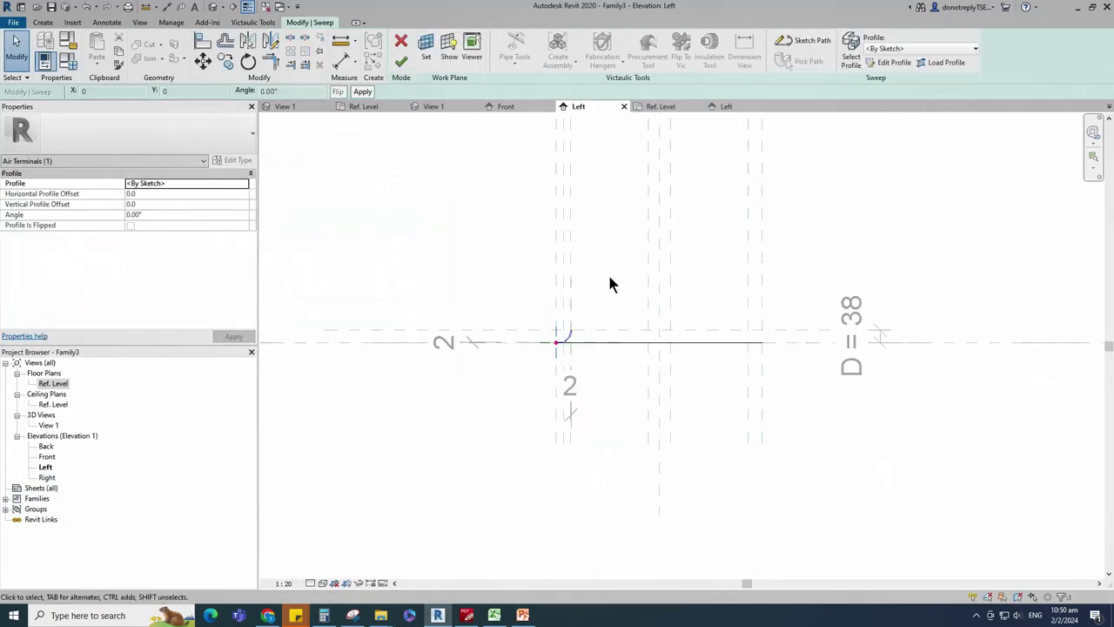
Step: Finish the sweep and display the Left elevation in a shaded visual style
{"action": "left_click", "coordinate": [401, 65]}
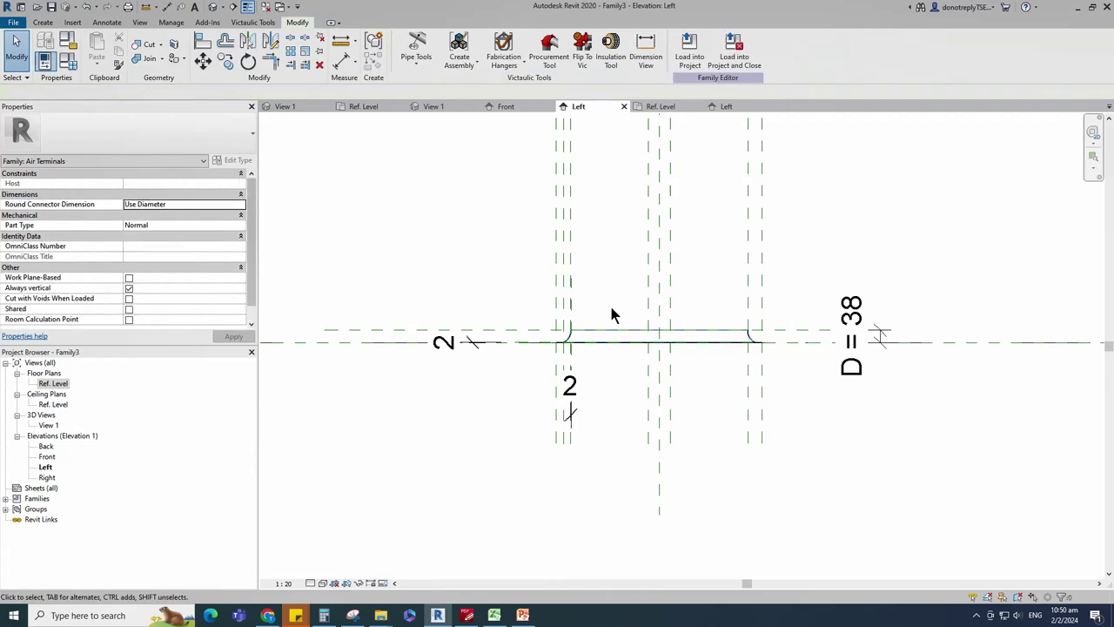
{"action": "left_click", "coordinate": [322, 583]}
{"action": "left_click", "coordinate": [346, 547]}
Step: Open 3D View 1 in an isometric orientation and display the frame shaded at Fine detail level
{"action": "double_click", "coordinate": [49, 425]}
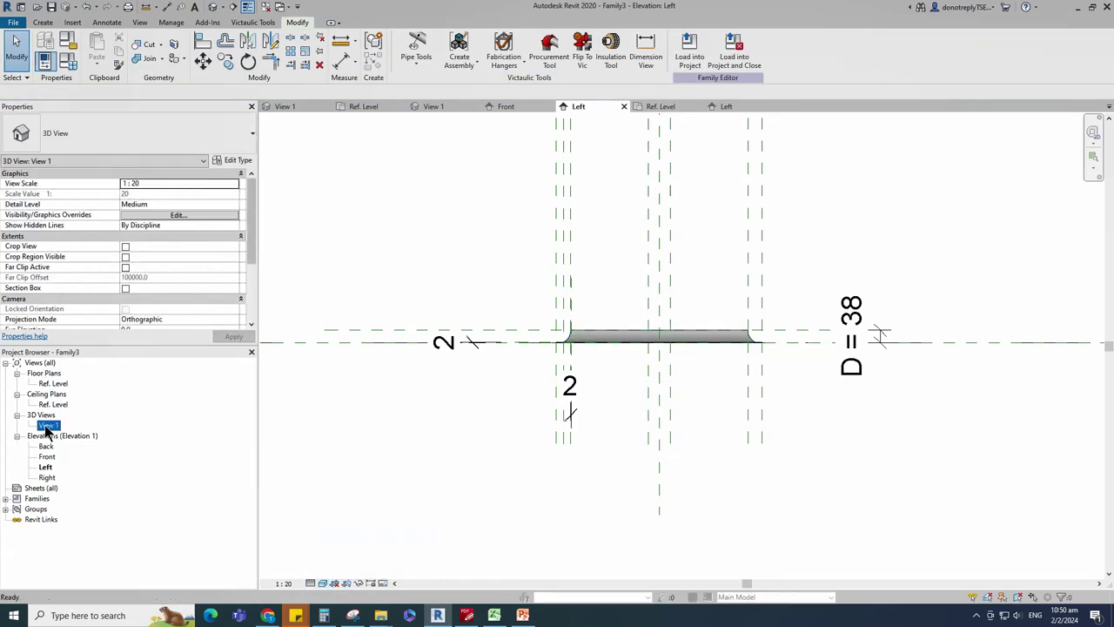
{"action": "middle_click_drag", "start_coordinate": [653, 434], "coordinate": [613, 480], "text": "shift"}
{"action": "left_click", "coordinate": [1074, 147]}
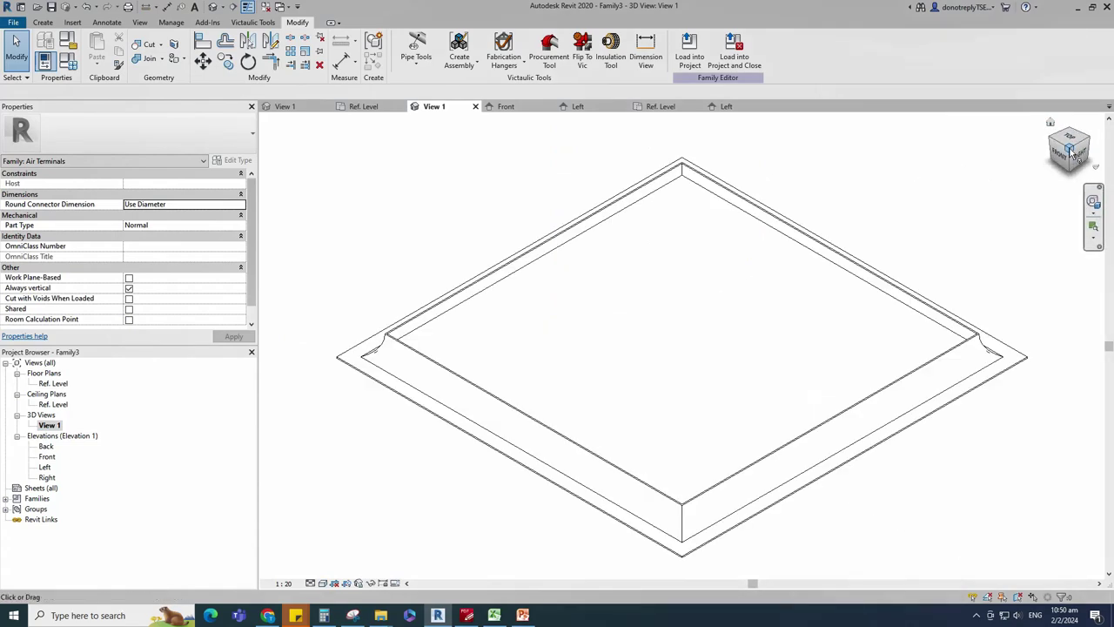
{"action": "left_click", "coordinate": [322, 582]}
{"action": "left_click", "coordinate": [347, 535]}
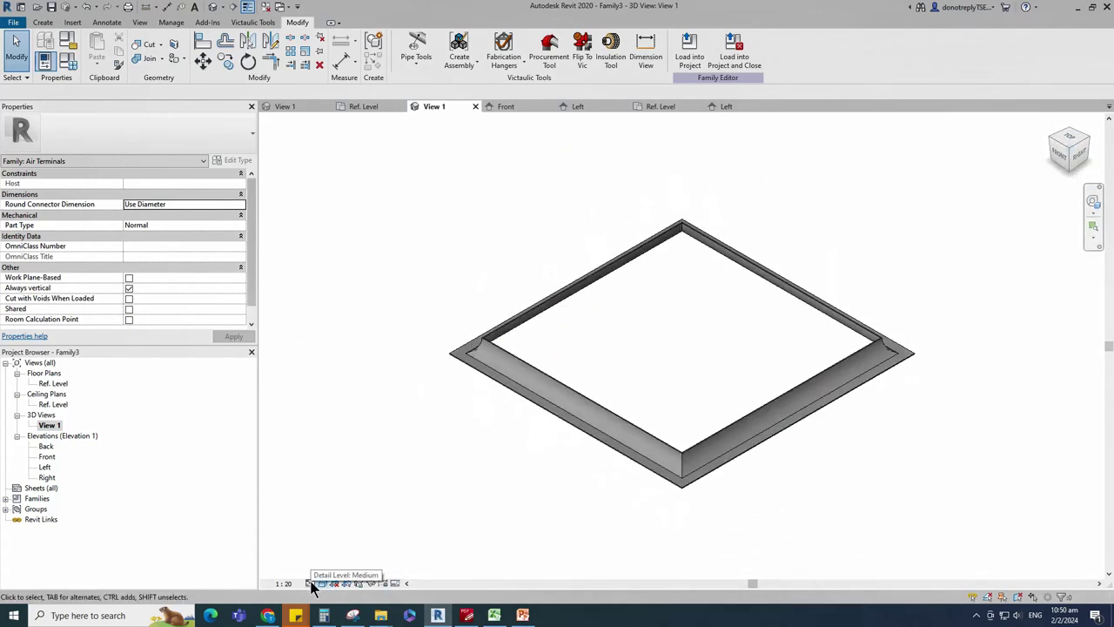
{"action": "left_click", "coordinate": [312, 587]}
{"action": "left_click", "coordinate": [324, 565]}
{"action": "middle_click_drag", "start_coordinate": [699, 557], "coordinate": [732, 478], "text": "shift"}
Step: Associate the sweep's material with a new family parameter named Material, grouped under Materials and Finishes
{"action": "left_click", "coordinate": [754, 475]}
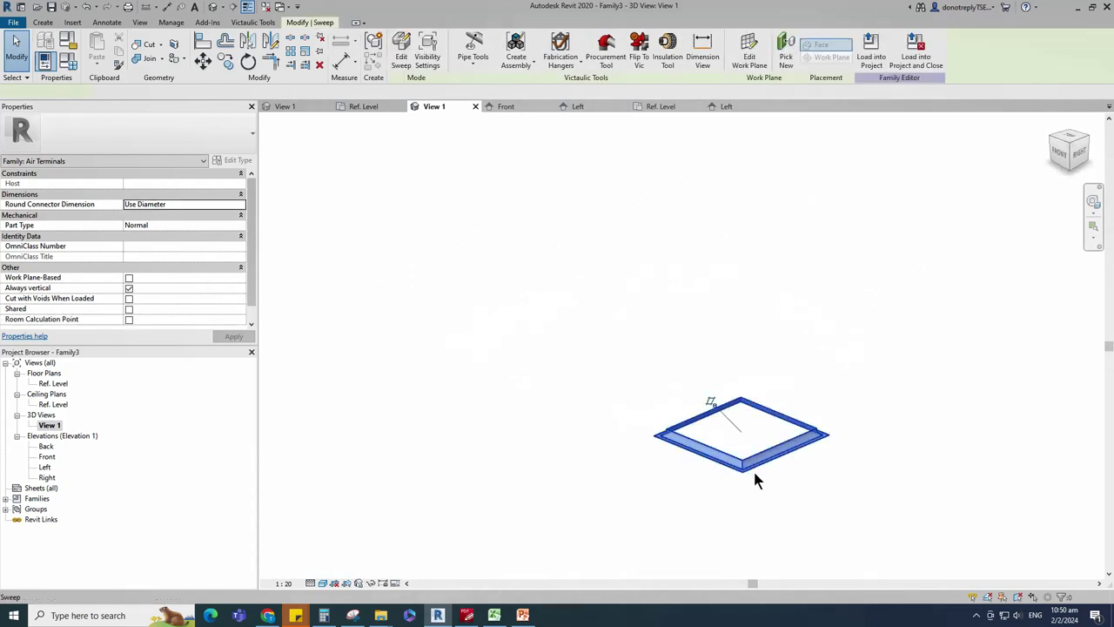
{"action": "scroll", "coordinate": [902, 528], "scroll_direction": "up", "scroll_amount": 2}
{"action": "left_click", "coordinate": [252, 235]}
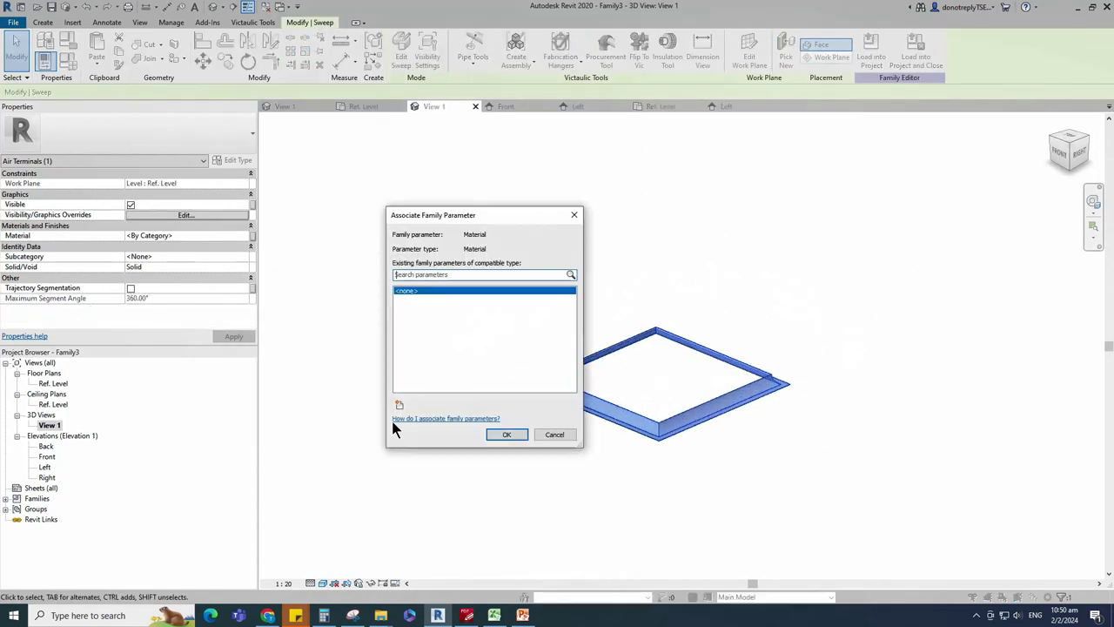
{"action": "left_click", "coordinate": [399, 405]}
{"action": "type", "text": "Material"}
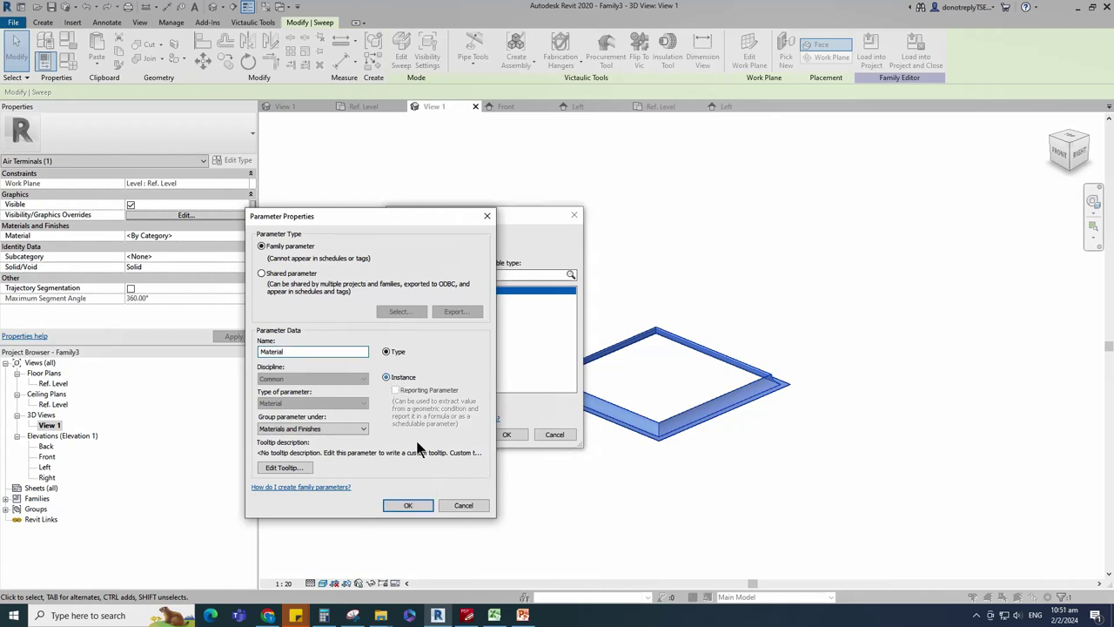
{"action": "left_click", "coordinate": [407, 505]}
{"action": "left_click", "coordinate": [507, 434]}
{"action": "left_click", "coordinate": [573, 498]}
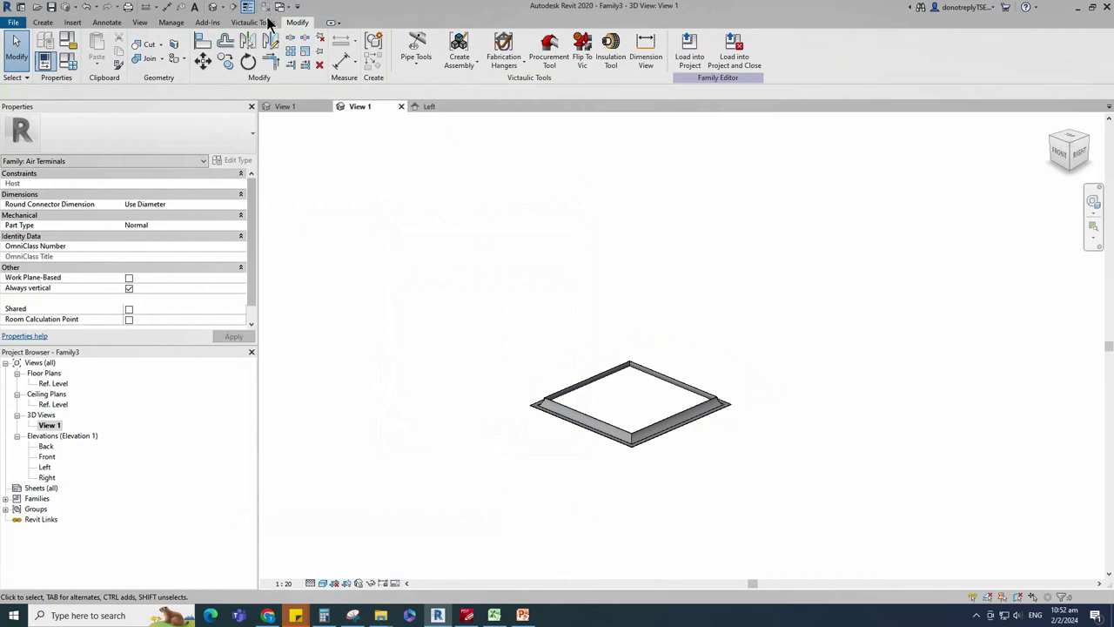
Step: Save the family in the TT folder as Ceiling Diffuser
{"action": "scroll", "coordinate": [398, 253], "scroll_direction": "up", "scroll_amount": 3}
{"action": "key", "text": "ctrl+s"}
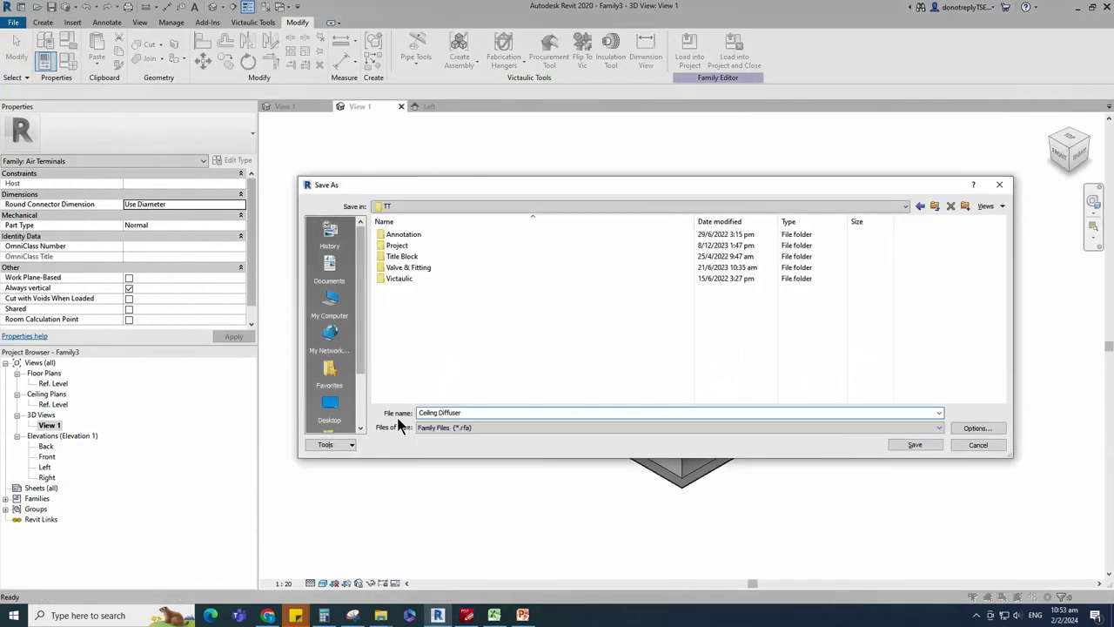
{"action": "left_click", "coordinate": [915, 445]}
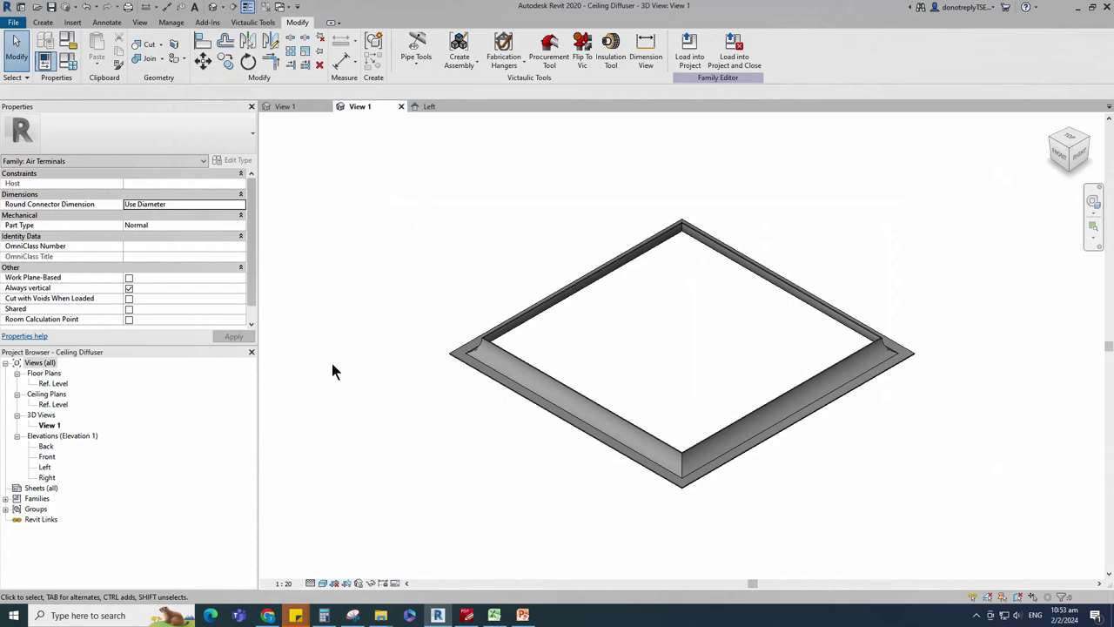
Step: In the Ref. Level plan, sketch an extrusion rectangle on the central A2 reference planes and lock its edges to them
{"action": "double_click", "coordinate": [52, 383]}
{"action": "scroll", "coordinate": [749, 383], "scroll_direction": "up", "scroll_amount": 4}
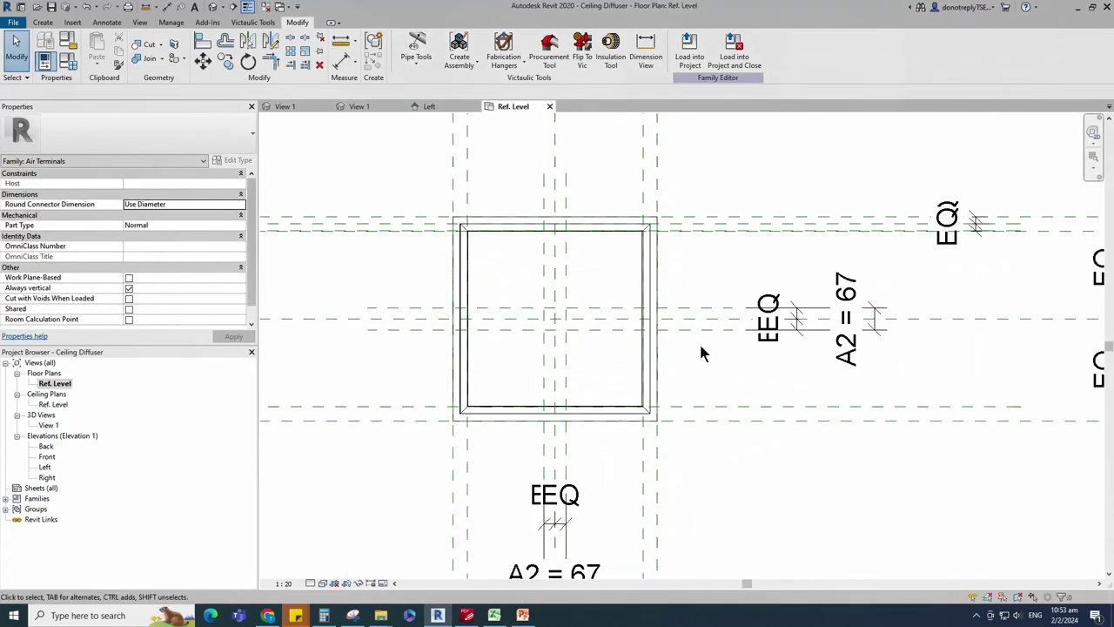
{"action": "left_click", "coordinate": [43, 21]}
{"action": "left_click", "coordinate": [118, 63]}
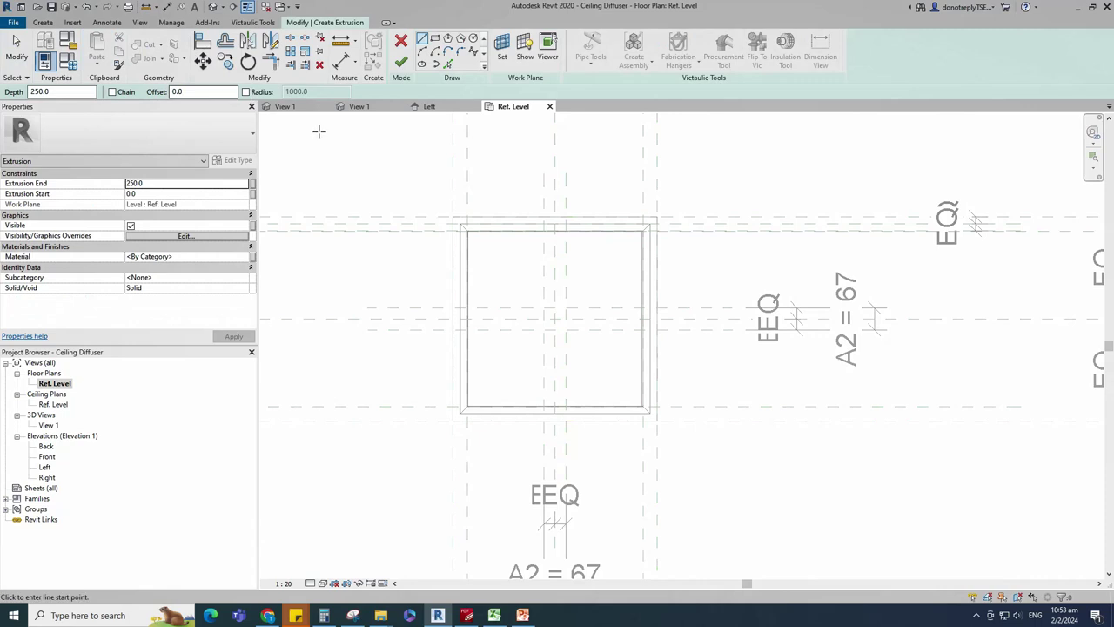
{"action": "scroll", "coordinate": [612, 364], "scroll_direction": "up", "scroll_amount": 2}
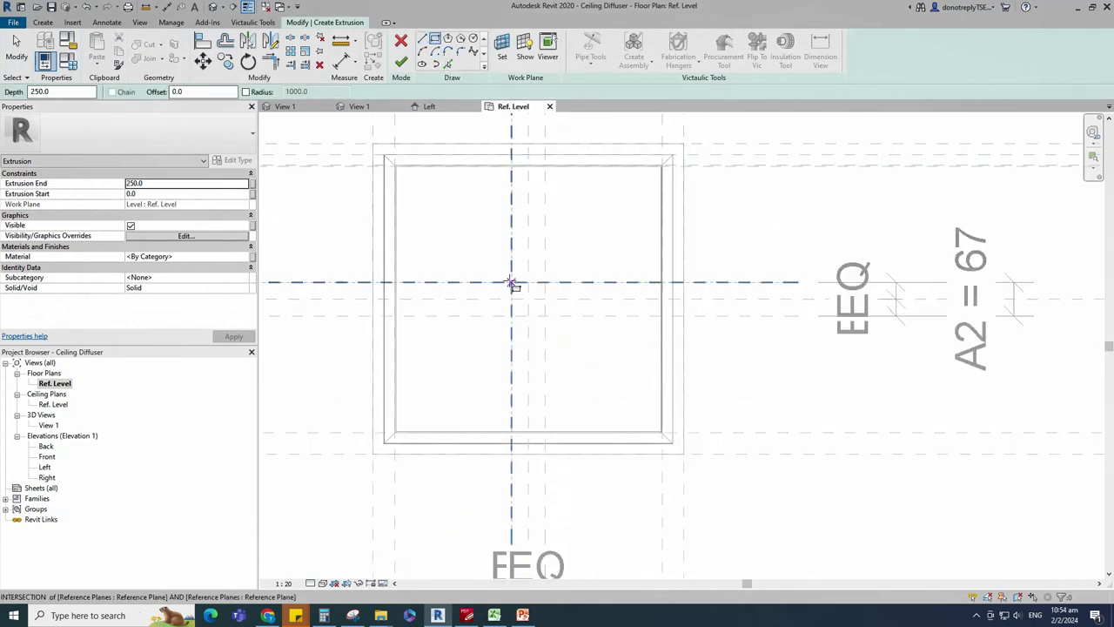
{"action": "left_click", "coordinate": [512, 283]}
{"action": "left_click", "coordinate": [545, 315]}
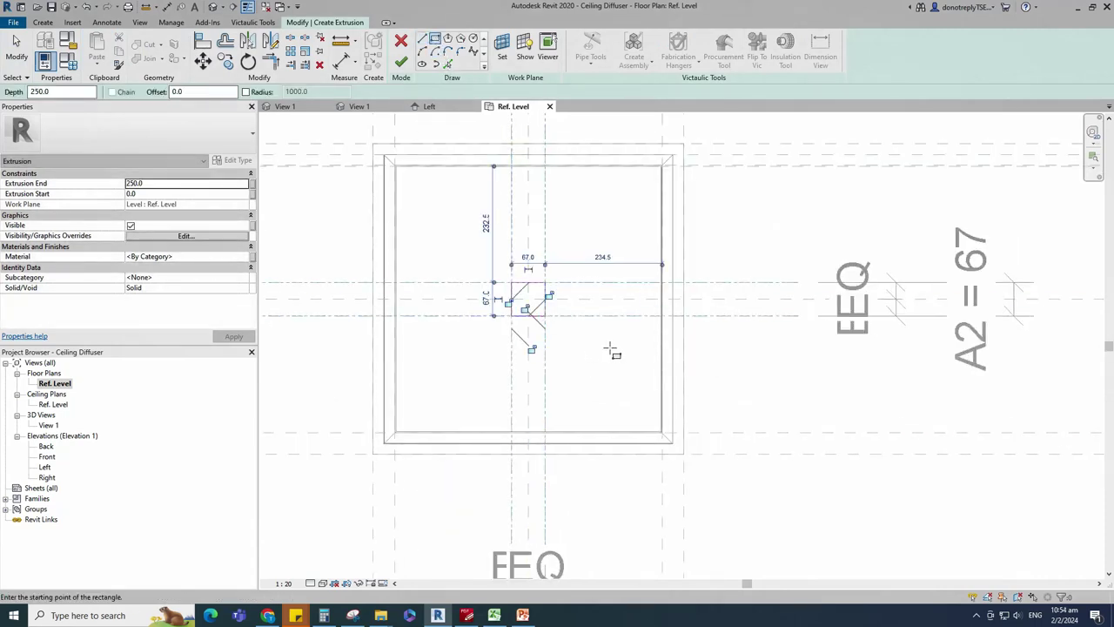
{"action": "scroll", "coordinate": [583, 357], "scroll_direction": "down", "scroll_amount": 1}
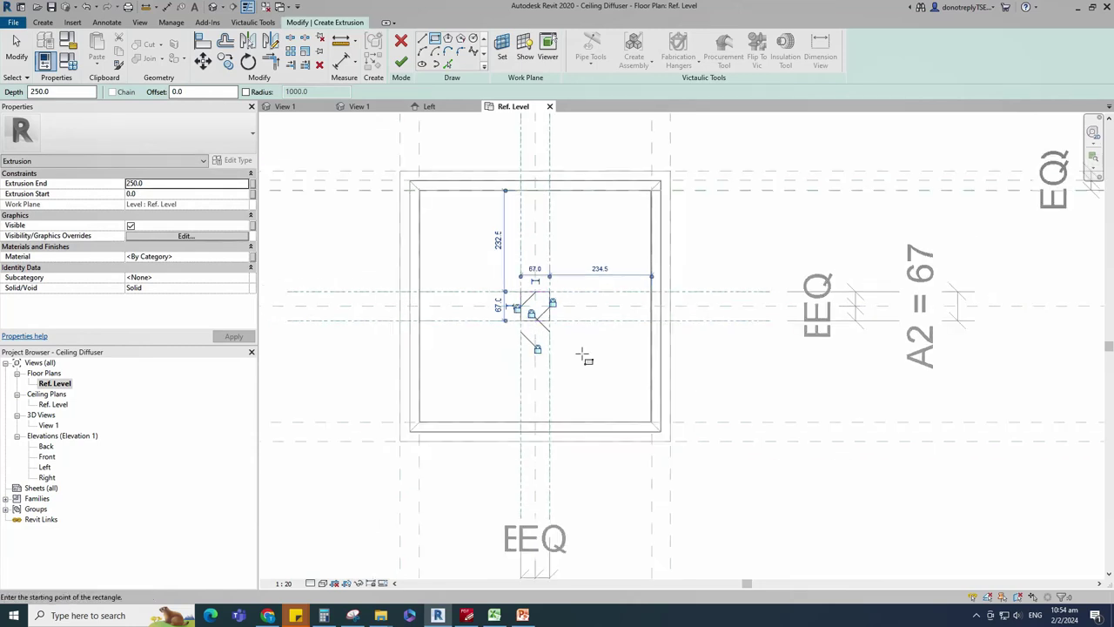
Step: Finish the central square extrusion and display the Ref. Level plan in a shaded visual style
{"action": "left_click", "coordinate": [404, 64]}
{"action": "left_click", "coordinate": [620, 370]}
{"action": "scroll", "coordinate": [603, 376], "scroll_direction": "down", "scroll_amount": 1}
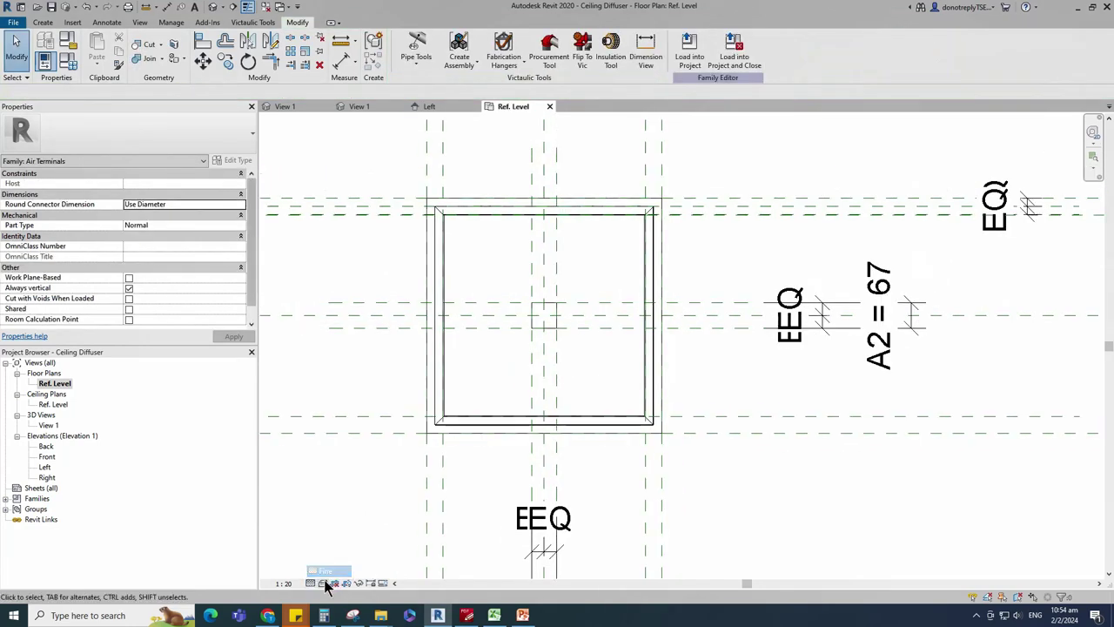
{"action": "left_click", "coordinate": [322, 584]}
{"action": "left_click", "coordinate": [340, 534]}
{"action": "scroll", "coordinate": [690, 375], "scroll_direction": "down", "scroll_amount": 1}
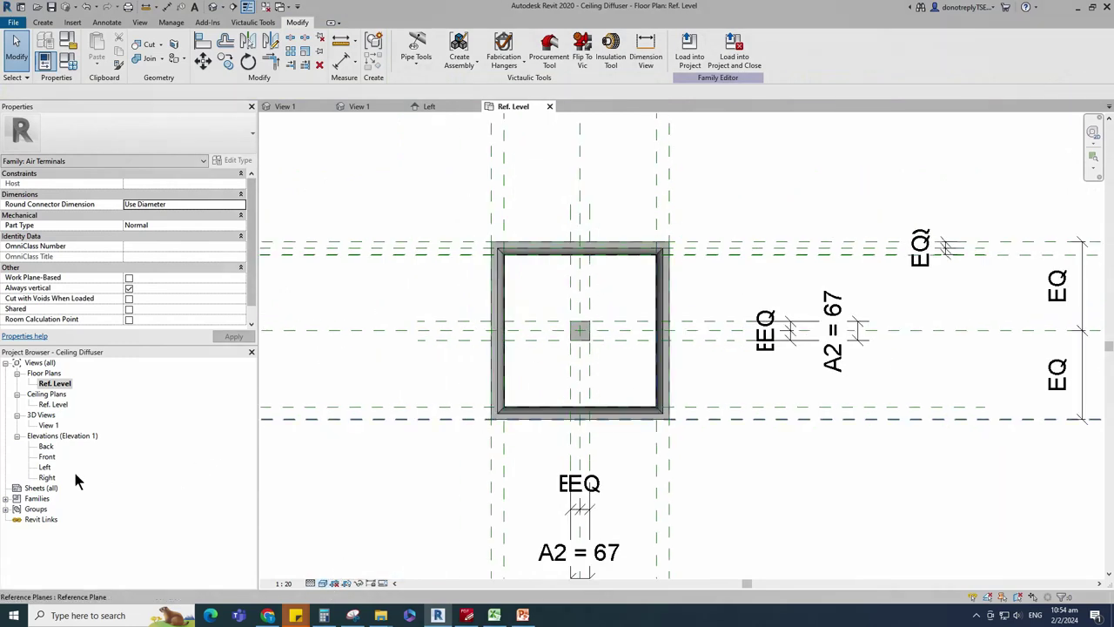
Step: Open the Left elevation and display it as unshaded linework
{"action": "double_click", "coordinate": [46, 467]}
{"action": "scroll", "coordinate": [616, 479], "scroll_direction": "up", "scroll_amount": 1}
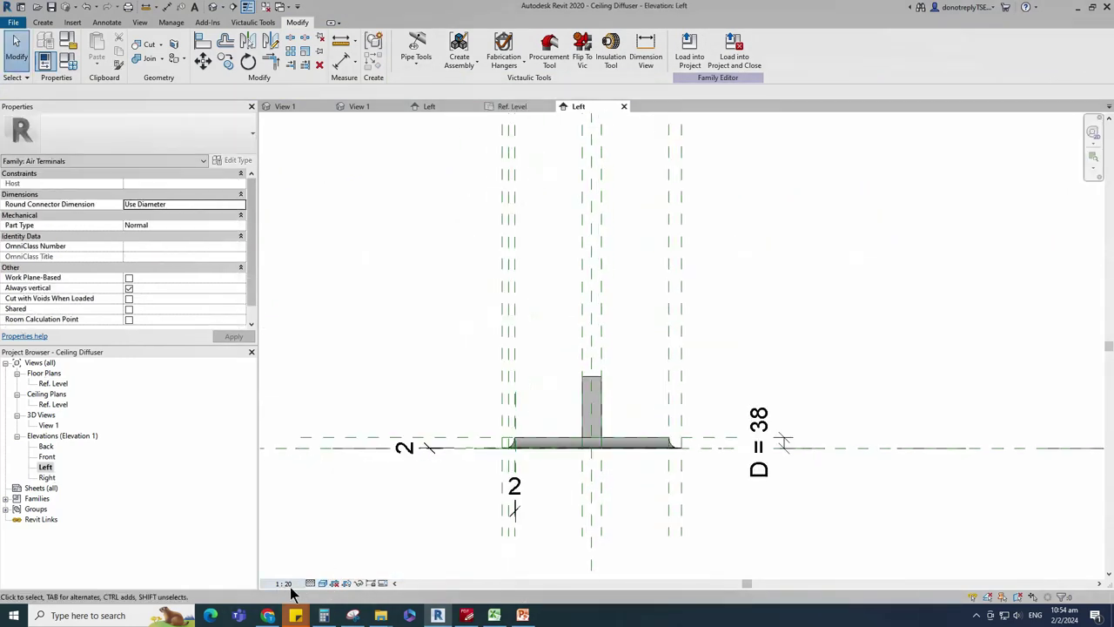
{"action": "left_click", "coordinate": [322, 583]}
{"action": "left_click", "coordinate": [341, 528]}
{"action": "scroll", "coordinate": [539, 472], "scroll_direction": "up", "scroll_amount": 1}
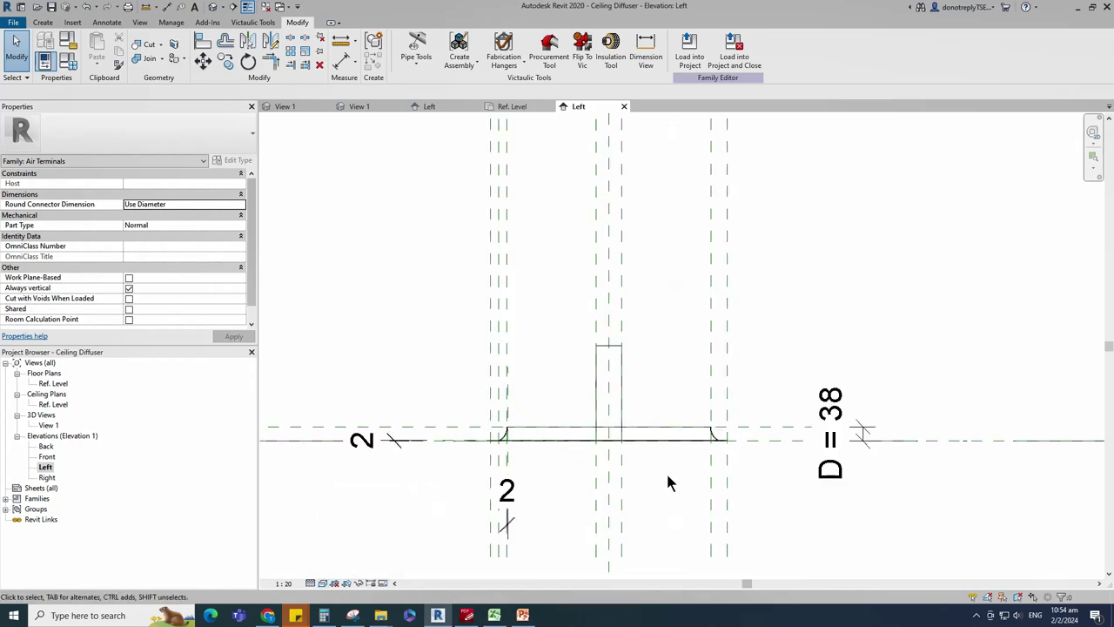
Step: Align the top face of the central extrusion with the reference plane 2 mm above Ref. Level
{"action": "key", "text": "a"}
{"action": "key", "text": "l"}
{"action": "scroll", "coordinate": [447, 435], "scroll_direction": "up", "scroll_amount": 3}
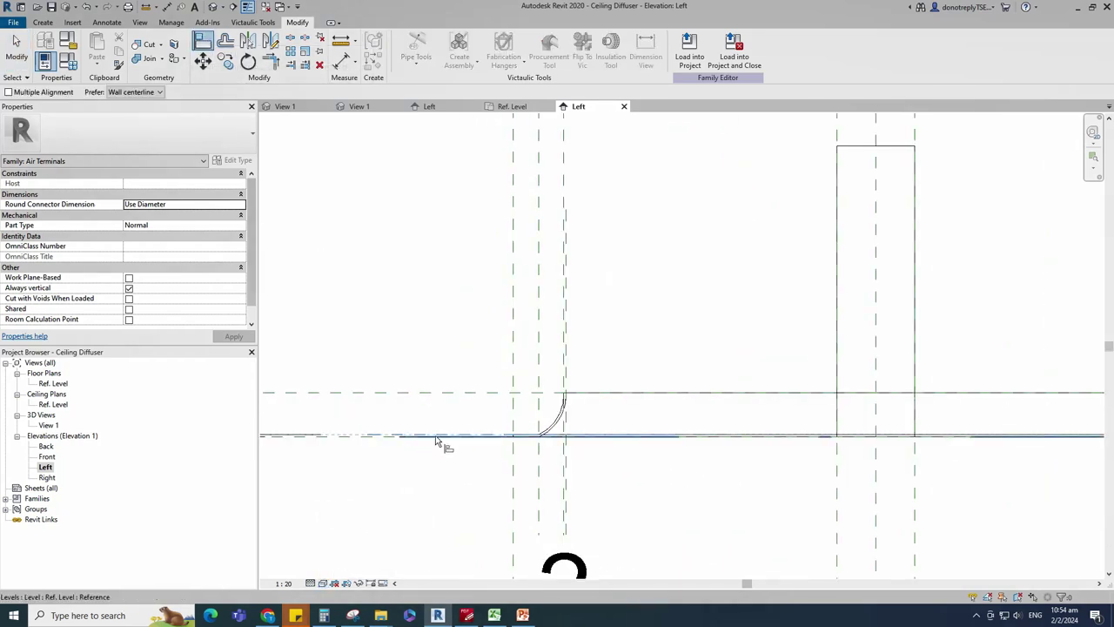
{"action": "scroll", "coordinate": [438, 440], "scroll_direction": "down", "scroll_amount": 2}
{"action": "scroll", "coordinate": [575, 377], "scroll_direction": "down", "scroll_amount": 1}
{"action": "key", "text": "Escape"}
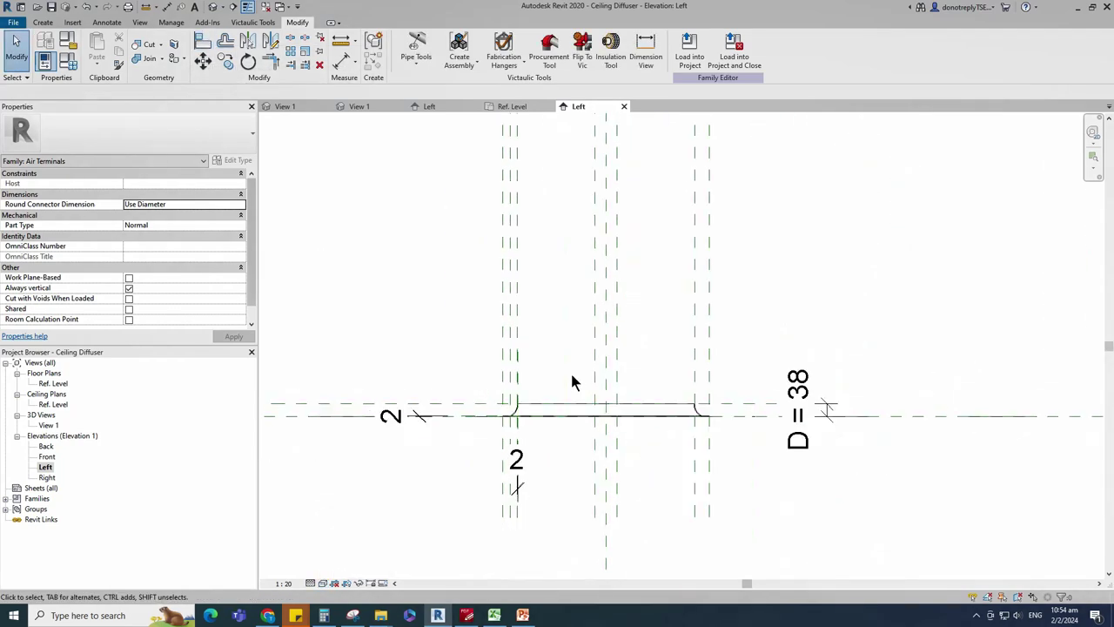
Step: In 3D View 1, associate the central plate's material with the existing Material family parameter
{"action": "double_click", "coordinate": [48, 425]}
{"action": "middle_click_drag", "start_coordinate": [831, 475], "coordinate": [685, 368], "text": "shift"}
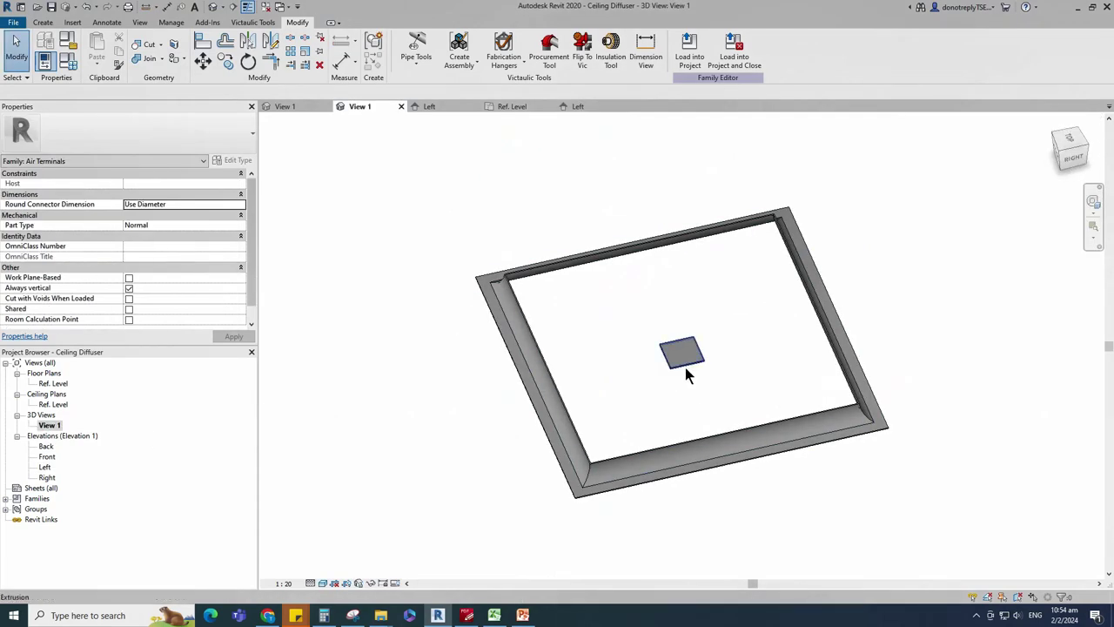
{"action": "left_click", "coordinate": [683, 359]}
{"action": "left_click", "coordinate": [252, 257]}
{"action": "left_click", "coordinate": [414, 300]}
{"action": "left_click", "coordinate": [508, 434]}
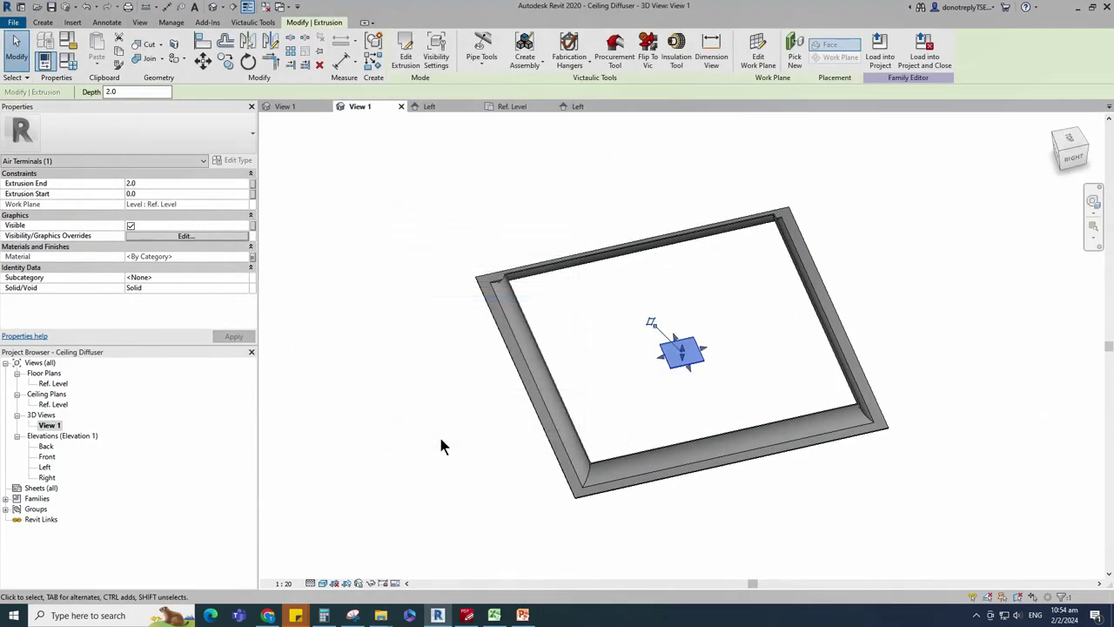
{"action": "left_click", "coordinate": [439, 433]}
Step: Return the 3D view to its isometric home orientation and save the family
{"action": "scroll", "coordinate": [440, 433], "scroll_direction": "down", "scroll_amount": 1}
{"action": "middle_click_drag", "start_coordinate": [648, 462], "coordinate": [686, 427], "text": "shift"}
{"action": "left_click", "coordinate": [1052, 123]}
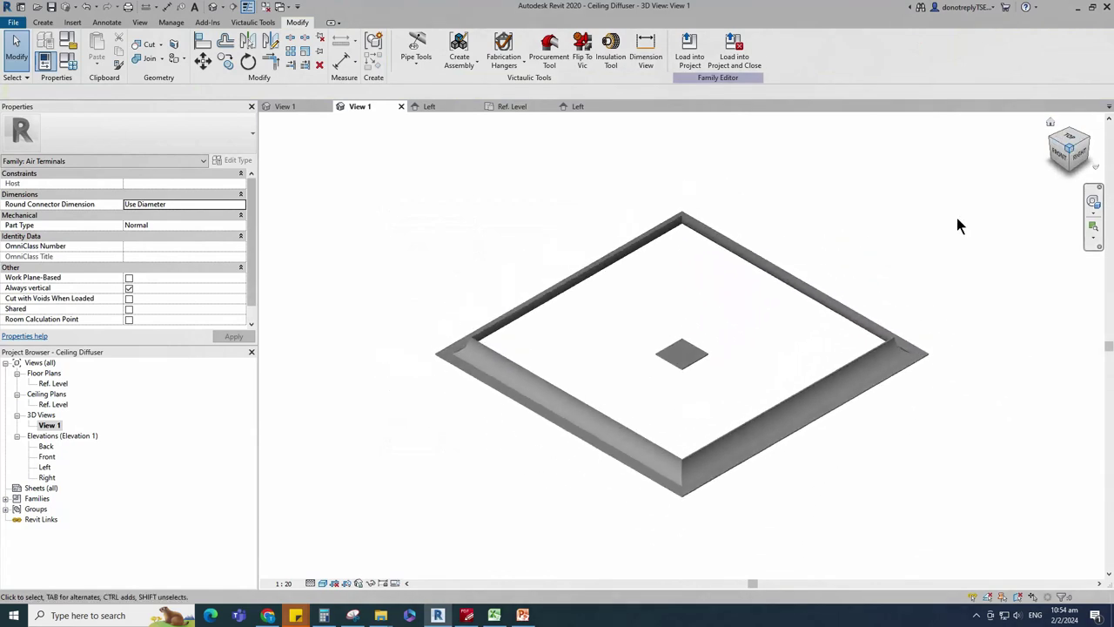
{"action": "left_click", "coordinate": [50, 6]}
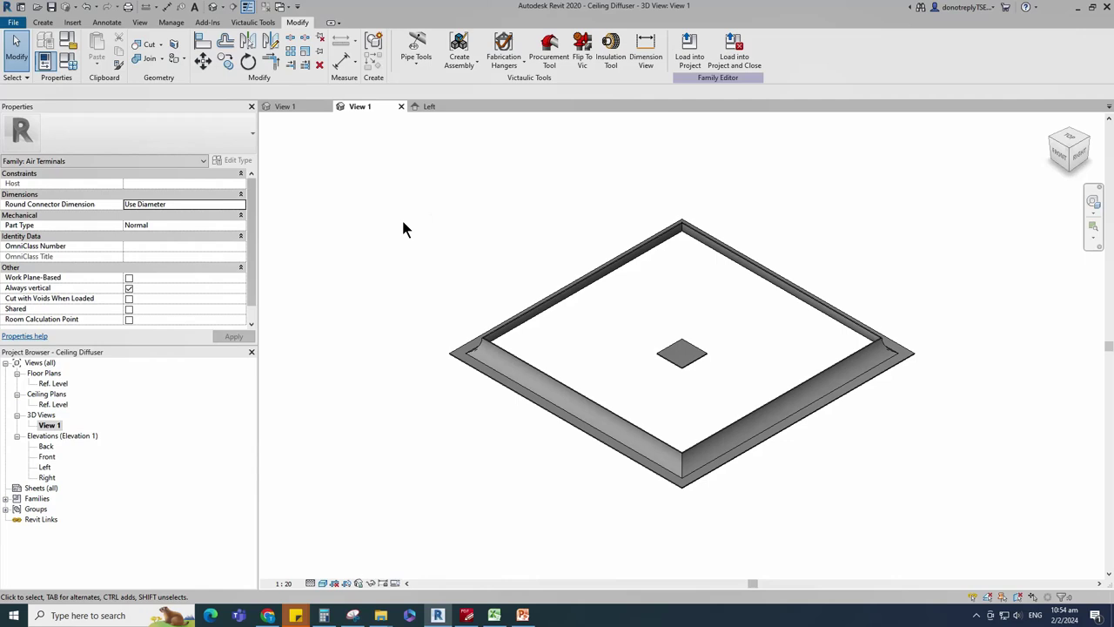
Step: Create a new family from the Metric Generic Model template
{"action": "left_click", "coordinate": [14, 22]}
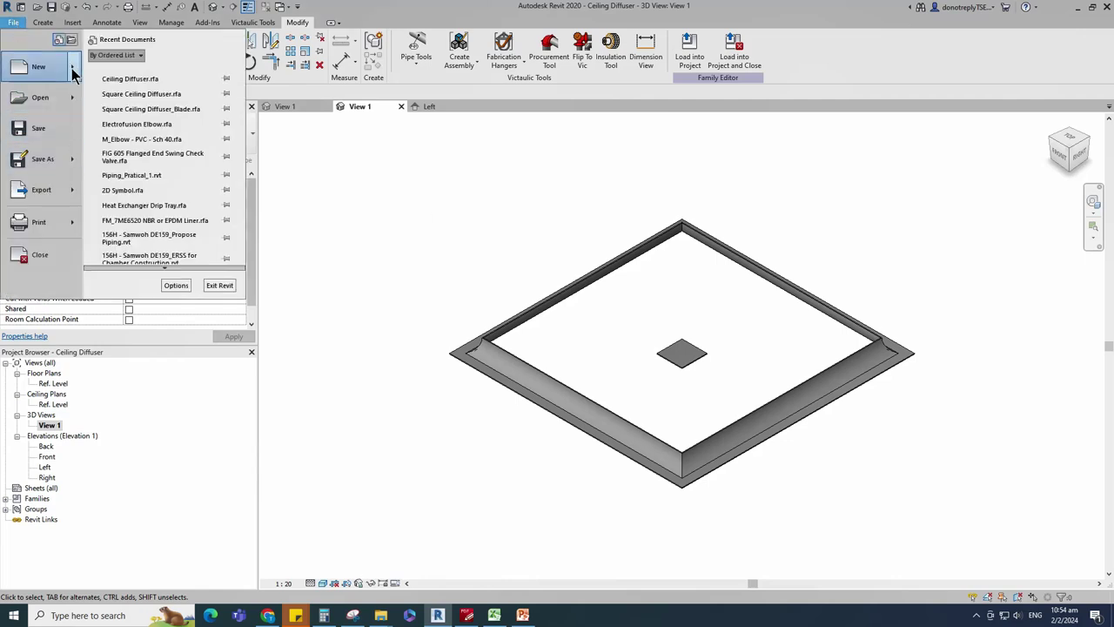
{"action": "mouse_move", "coordinate": [73, 73]}
{"action": "left_click", "coordinate": [122, 103]}
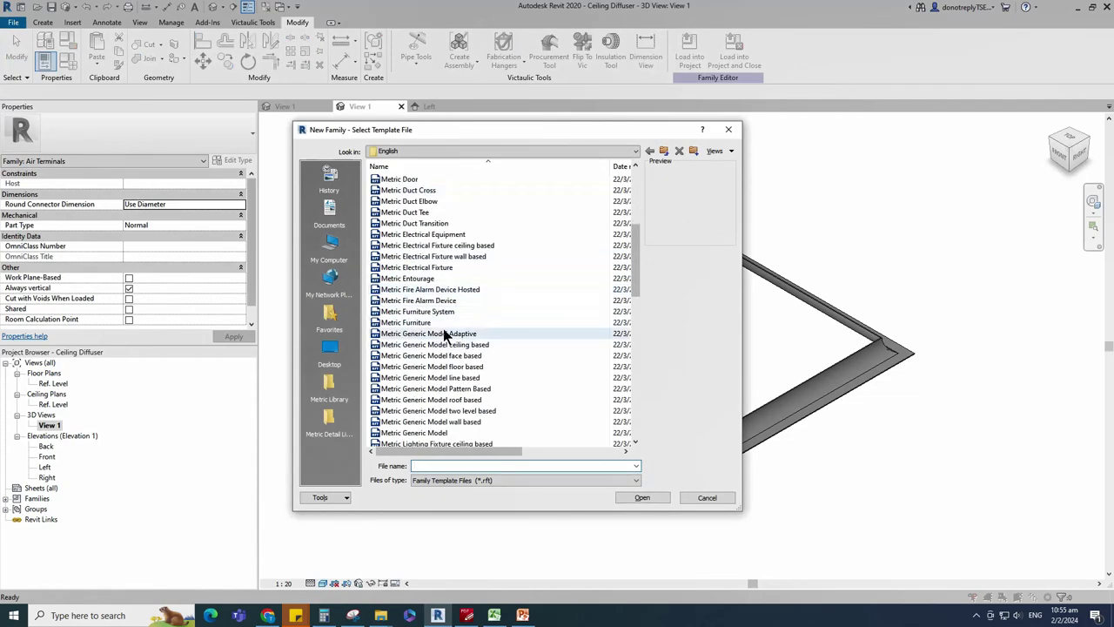
{"action": "left_click", "coordinate": [445, 344]}
{"action": "left_click", "coordinate": [639, 498]}
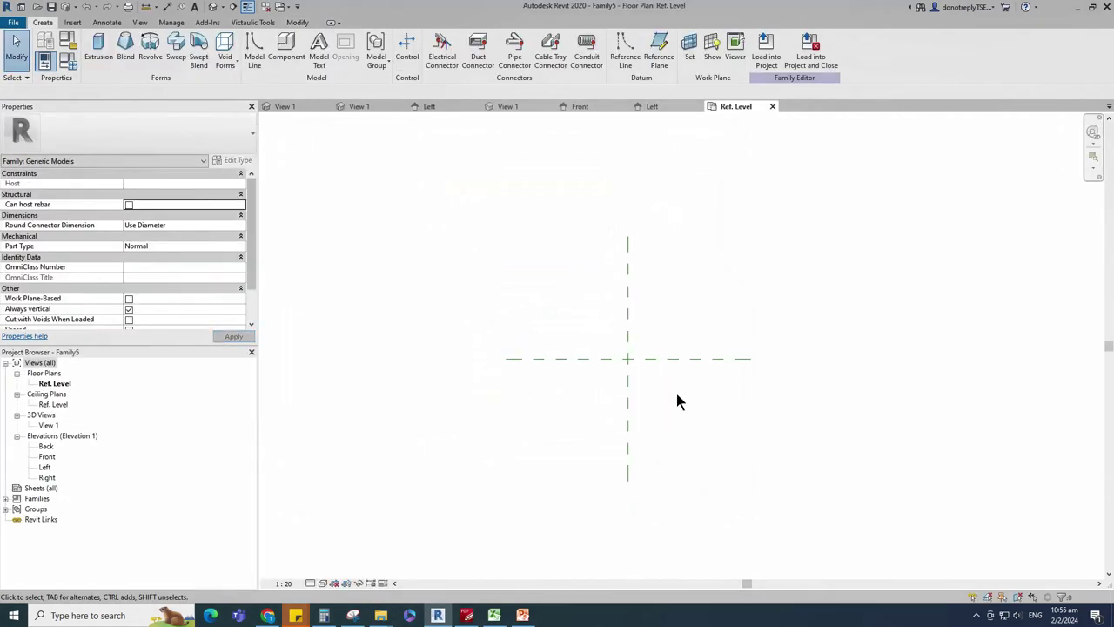
Step: Place two vertical reference planes, one on each side of the Center (Left/Right) plane, at a 100 mm offset
{"action": "scroll", "coordinate": [690, 399], "scroll_direction": "up", "scroll_amount": 1}
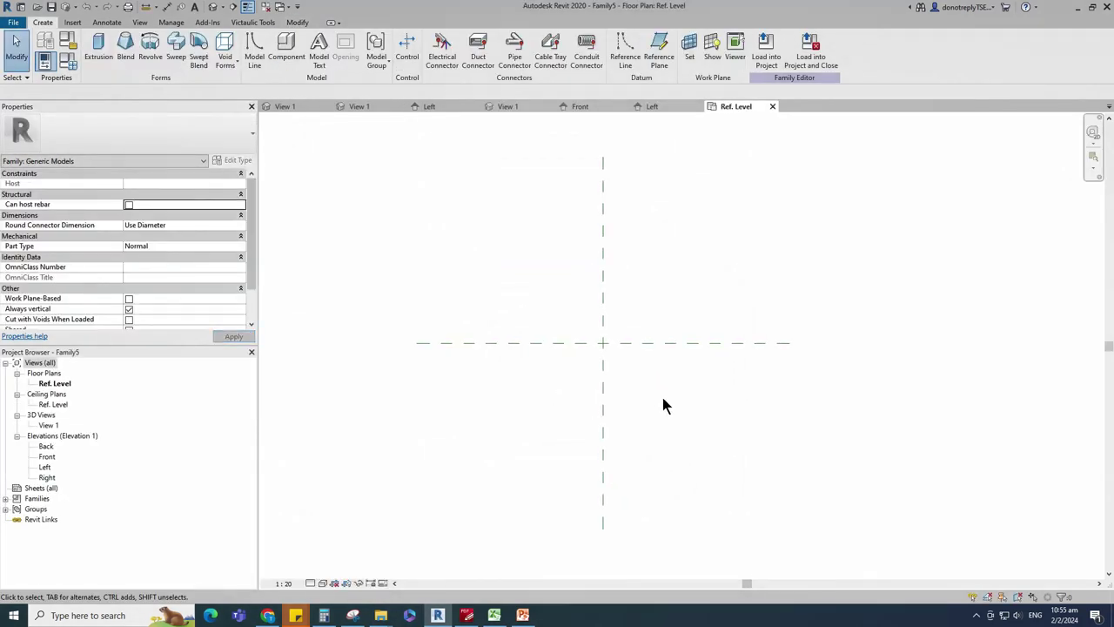
{"action": "left_click", "coordinate": [609, 394]}
{"action": "left_click", "coordinate": [372, 63]}
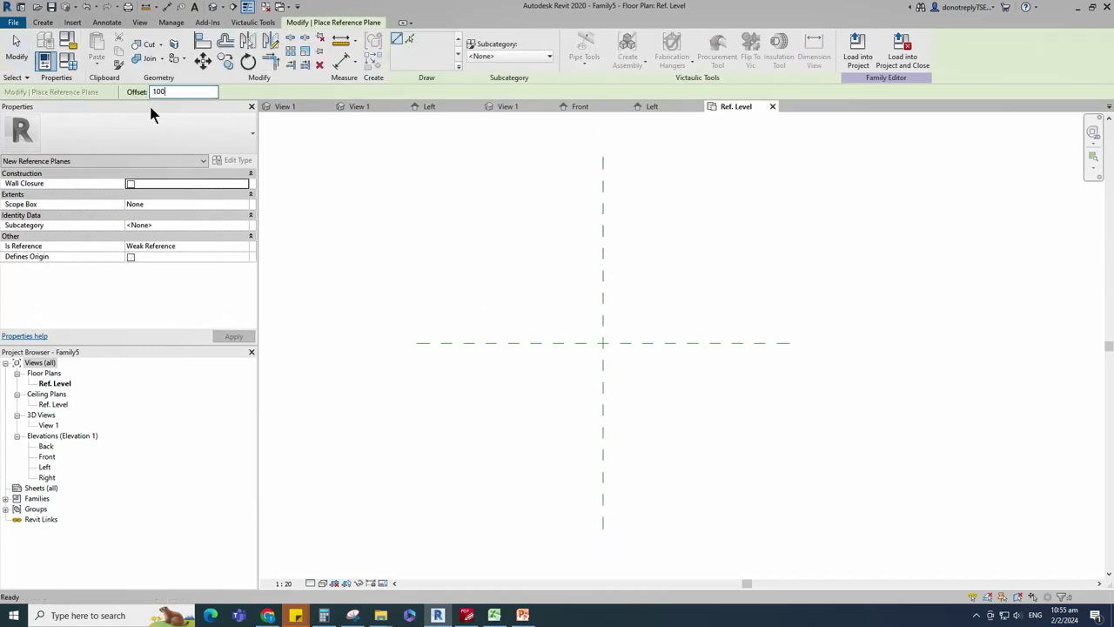
{"action": "left_click", "coordinate": [602, 231]}
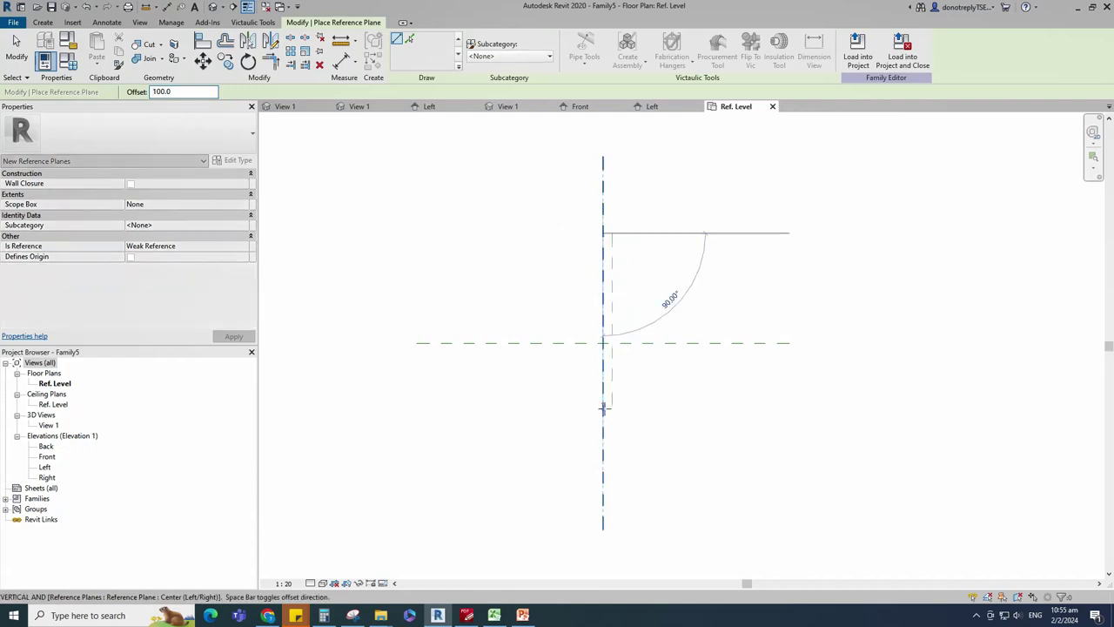
{"action": "left_click", "coordinate": [606, 424]}
{"action": "scroll", "coordinate": [605, 425], "scroll_direction": "up", "scroll_amount": 3}
{"action": "left_click", "coordinate": [602, 424]}
{"action": "scroll", "coordinate": [601, 283], "scroll_direction": "down", "scroll_amount": 1}
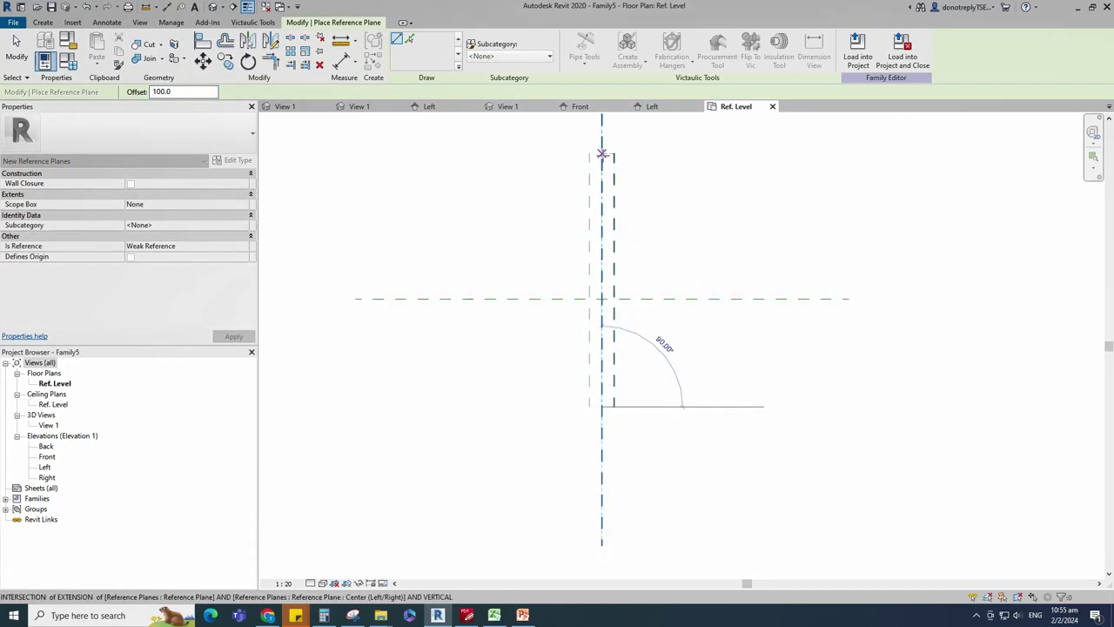
{"action": "left_click", "coordinate": [602, 153]}
Step: Place two horizontal reference planes, one on each side of the Center (Front/Back) plane, at a 100 mm offset
{"action": "left_click", "coordinate": [492, 298]}
{"action": "left_click", "coordinate": [695, 299]}
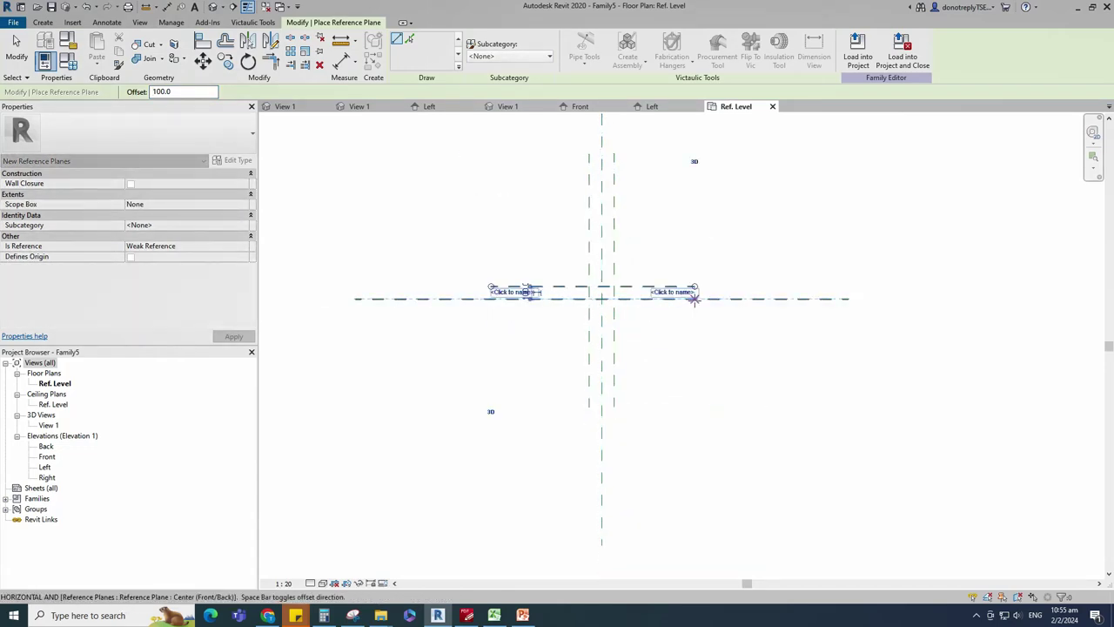
{"action": "left_click", "coordinate": [492, 299]}
Step: Dimension the three vertical reference planes in one string and set the segments equal
{"action": "key", "text": "d"}
{"action": "key", "text": "i"}
{"action": "scroll", "coordinate": [598, 169], "scroll_direction": "up", "scroll_amount": 1}
{"action": "left_click", "coordinate": [586, 187]}
{"action": "left_click", "coordinate": [602, 188]}
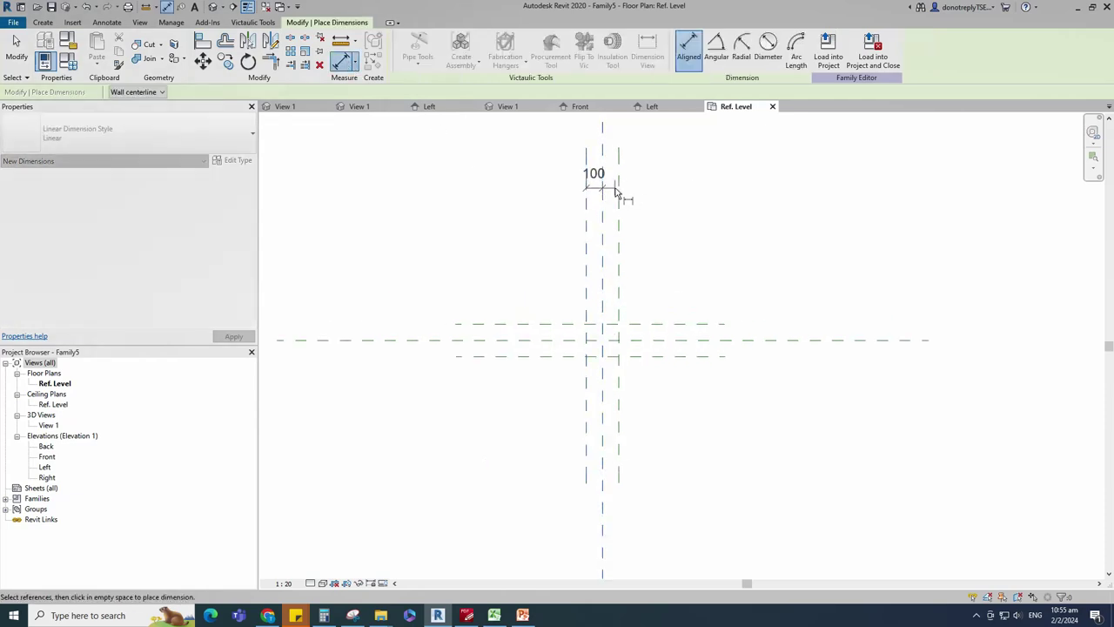
{"action": "left_click", "coordinate": [619, 188]}
{"action": "scroll", "coordinate": [653, 192], "scroll_direction": "up", "scroll_amount": 1}
{"action": "left_click", "coordinate": [646, 220]}
{"action": "left_click", "coordinate": [587, 167]}
Step: Dimension the three horizontal reference planes in one string and set the segments equal
{"action": "left_click", "coordinate": [717, 366]}
{"action": "left_click", "coordinate": [714, 386]}
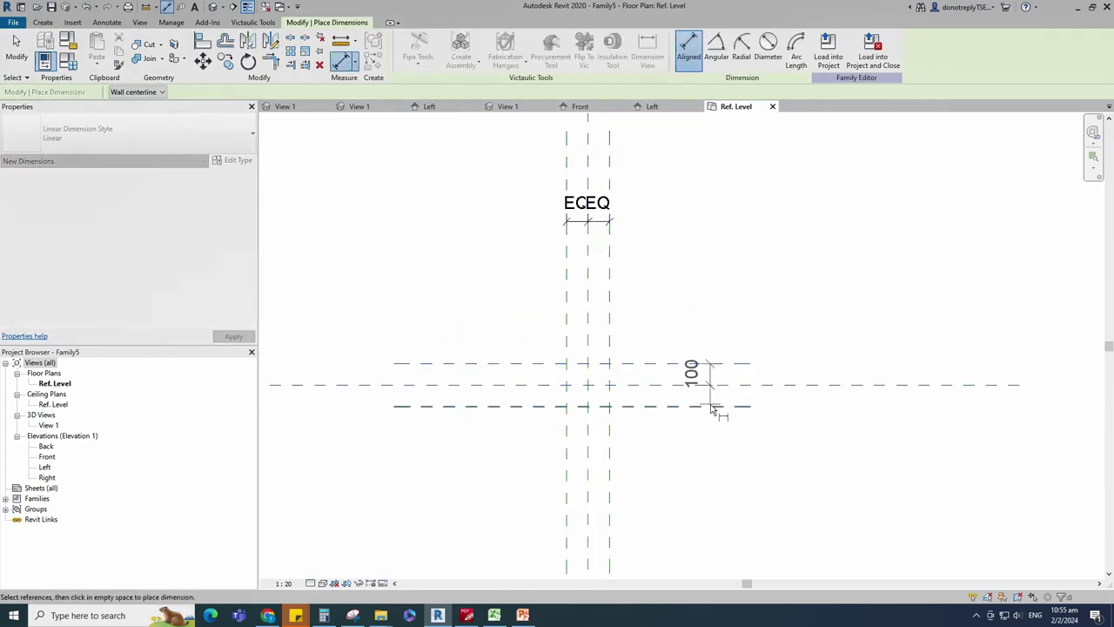
{"action": "left_click", "coordinate": [712, 406]}
{"action": "scroll", "coordinate": [713, 404], "scroll_direction": "up", "scroll_amount": 1}
{"action": "left_click", "coordinate": [726, 425]}
{"action": "left_click", "coordinate": [652, 381]}
Step: Add overall dimensions between the outer horizontal reference planes and between the outer vertical reference planes
{"action": "scroll", "coordinate": [660, 407], "scroll_direction": "down", "scroll_amount": 2}
{"action": "left_click", "coordinate": [665, 376]}
{"action": "left_click", "coordinate": [684, 409]}
{"action": "left_click", "coordinate": [734, 402]}
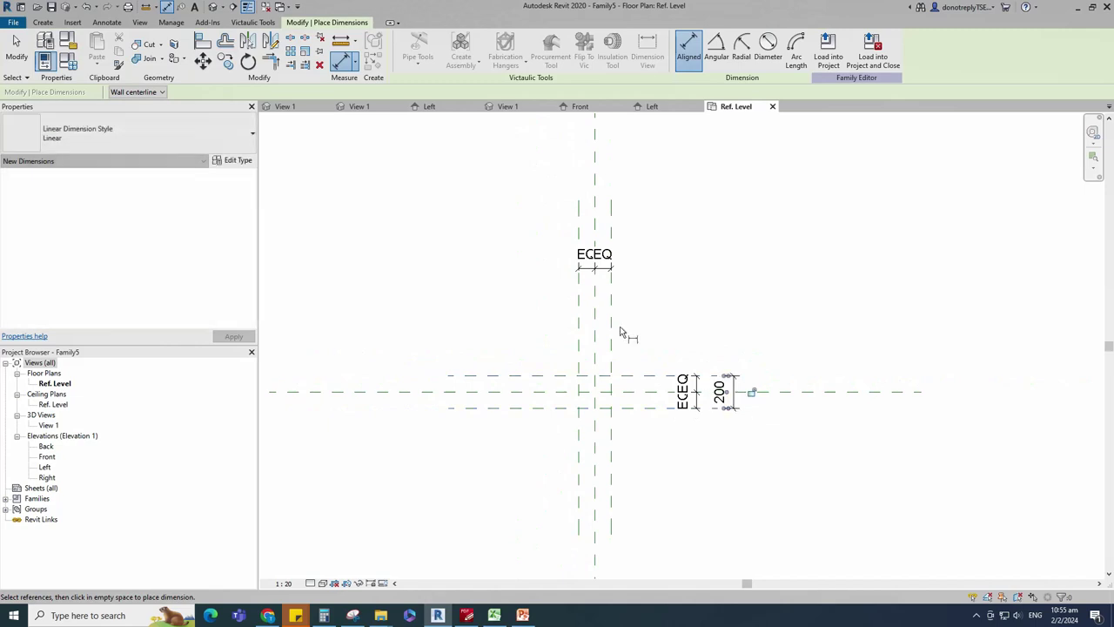
{"action": "left_click", "coordinate": [579, 299]}
{"action": "left_click", "coordinate": [613, 300]}
{"action": "left_click", "coordinate": [640, 220]}
Step: Label both overall dimensions with a new instance family parameter named L, grouped under Dimensions
{"action": "key", "text": "Escape"}
{"action": "left_click", "coordinate": [602, 219]}
{"action": "left_click", "coordinate": [734, 404], "text": "ctrl"}
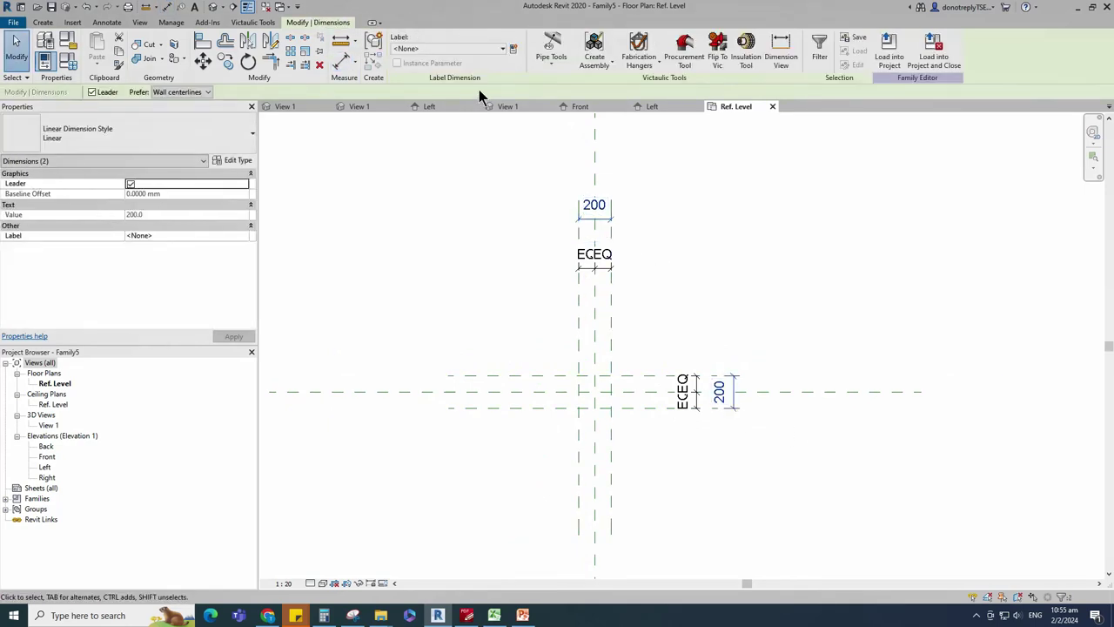
{"action": "left_click", "coordinate": [514, 50]}
{"action": "type", "text": "L"}
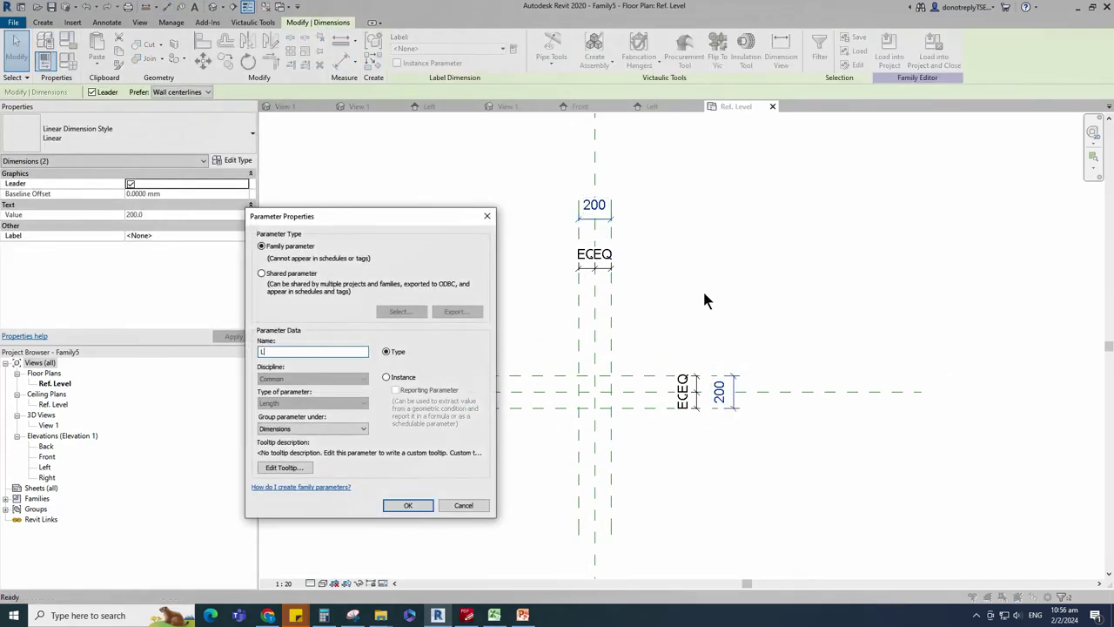
{"action": "left_click", "coordinate": [388, 377]}
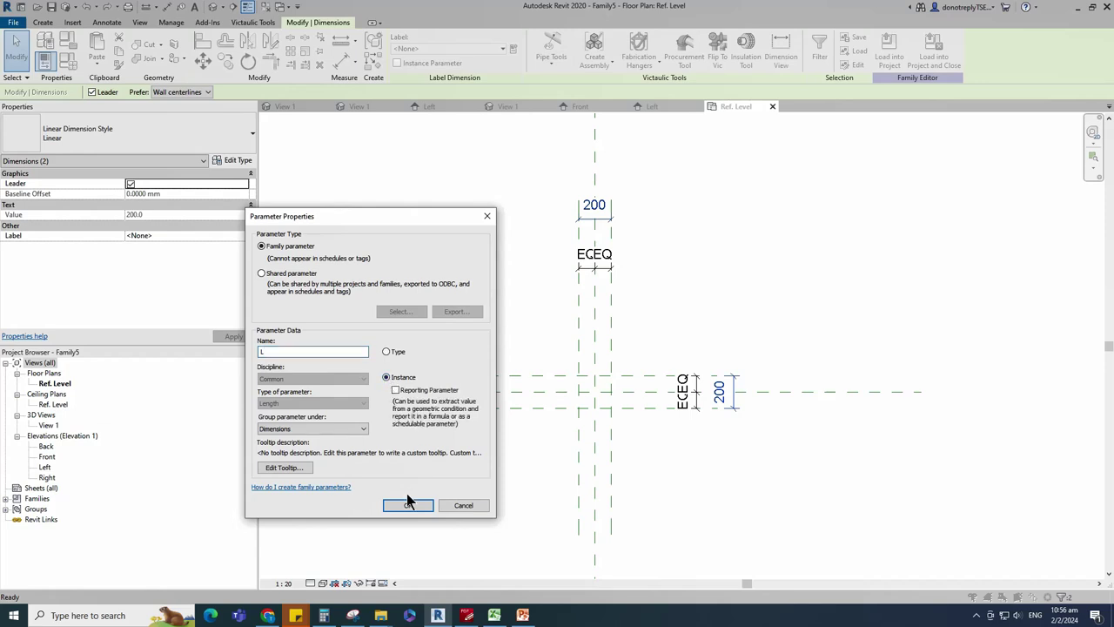
{"action": "left_click", "coordinate": [408, 505]}
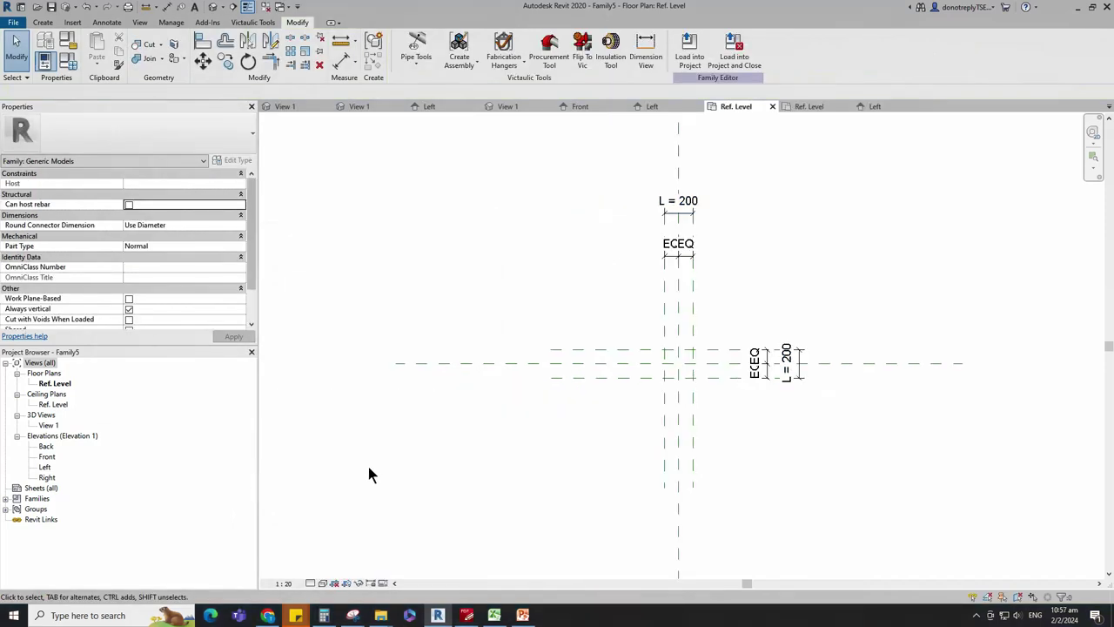
Step: In the Left elevation, place a horizontal reference plane offset 38 mm above Ref. Level
{"action": "double_click", "coordinate": [48, 468]}
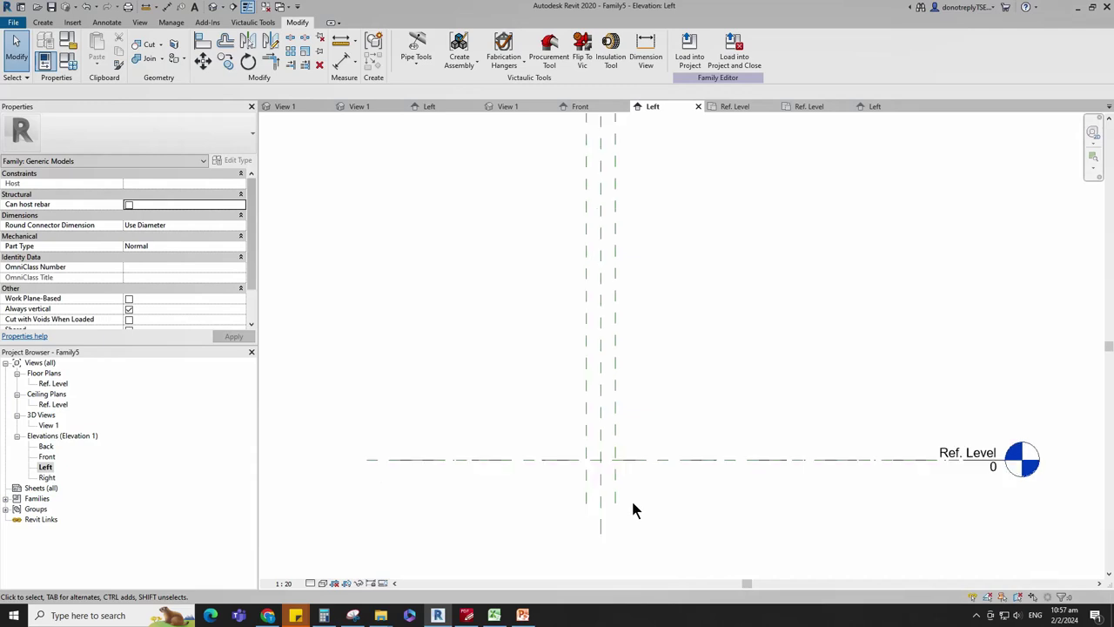
{"action": "key", "text": "r"}
{"action": "key", "text": "p"}
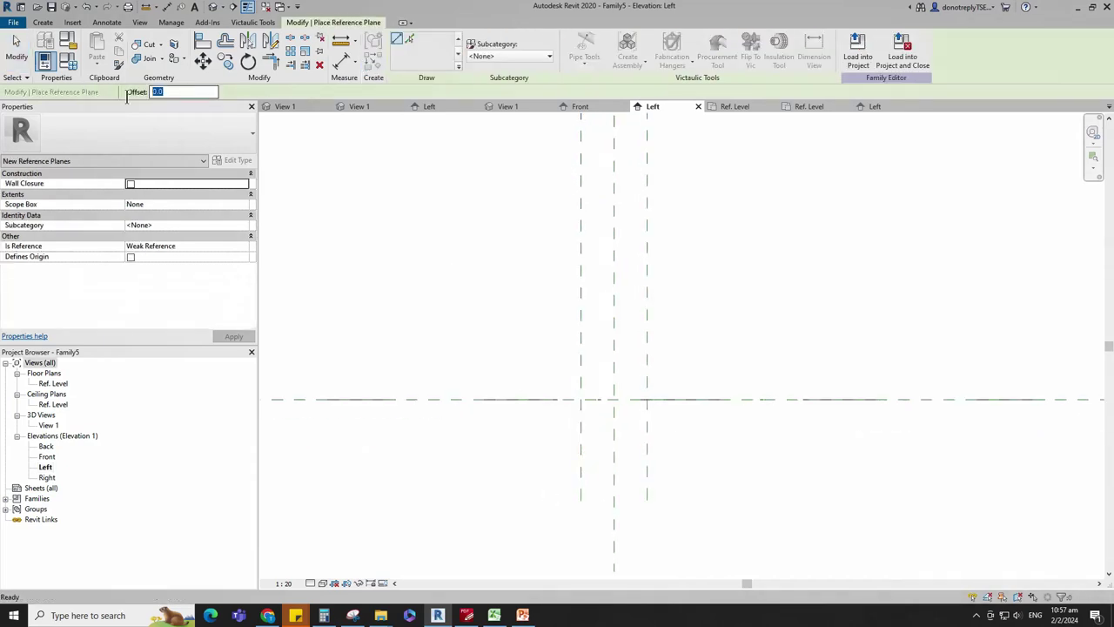
{"action": "left_click", "coordinate": [516, 400]}
{"action": "scroll", "coordinate": [744, 399], "scroll_direction": "up", "scroll_amount": 1}
{"action": "left_click", "coordinate": [713, 400]}
Step: Place a vertical reference plane offset 38 mm inward from the left outer reference plane
{"action": "left_click", "coordinate": [530, 528]}
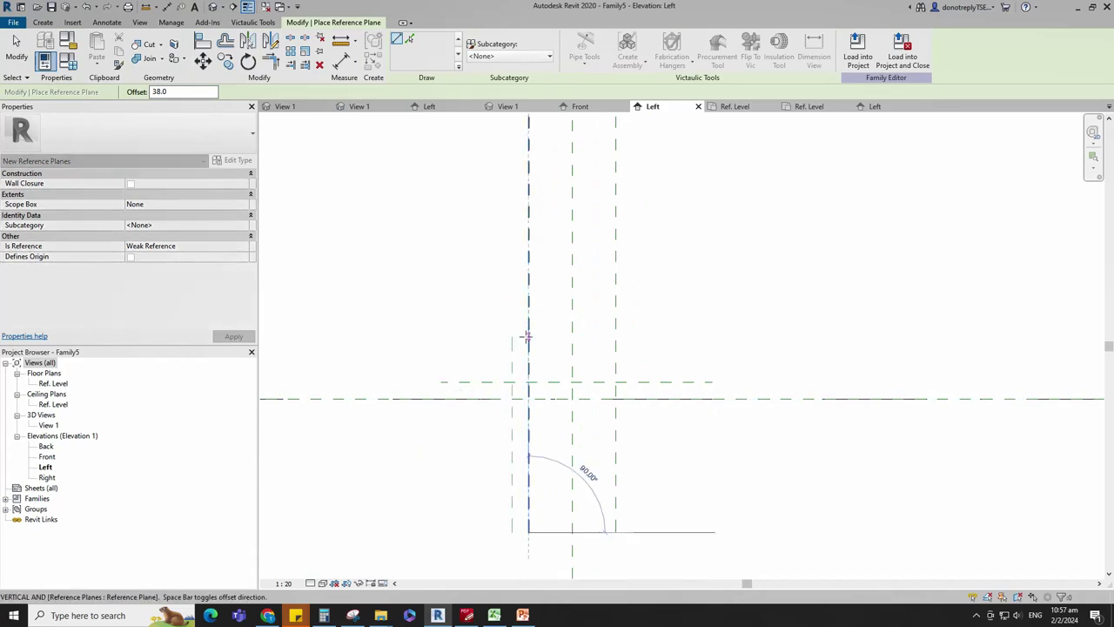
{"action": "left_click", "coordinate": [527, 284]}
{"action": "key", "text": "Escape"}
{"action": "key", "text": "Escape"}
Step: Dimension the horizontal plane's offset above Ref. Level and the inner vertical plane's offset from the left outer plane
{"action": "left_click", "coordinate": [348, 67]}
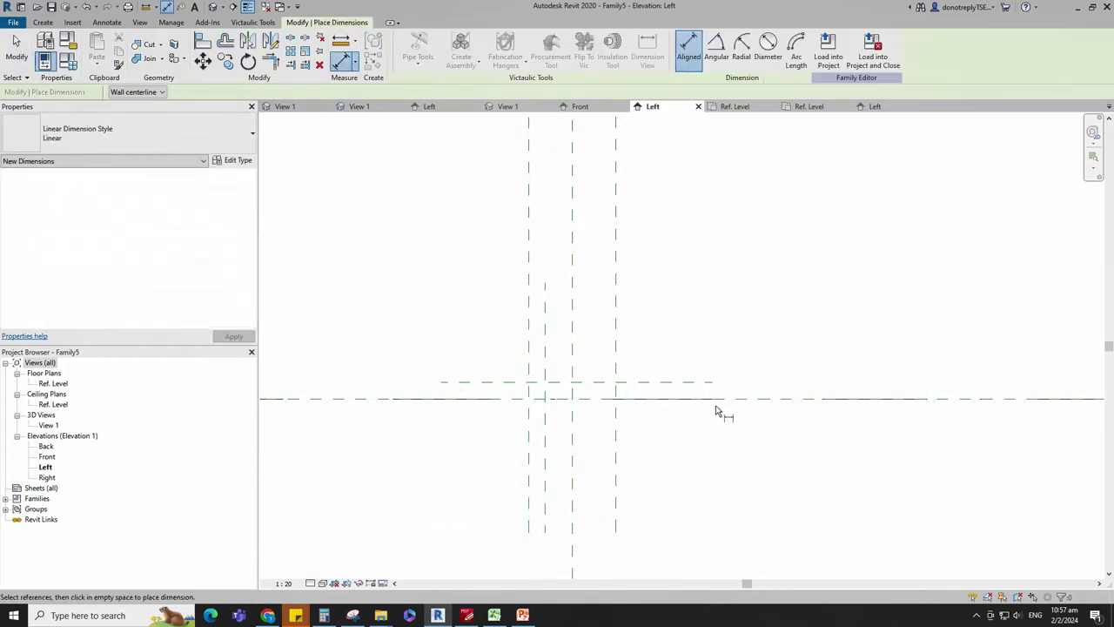
{"action": "scroll", "coordinate": [705, 387], "scroll_direction": "down", "scroll_amount": 2}
{"action": "left_click", "coordinate": [572, 459]}
{"action": "left_click", "coordinate": [584, 455]}
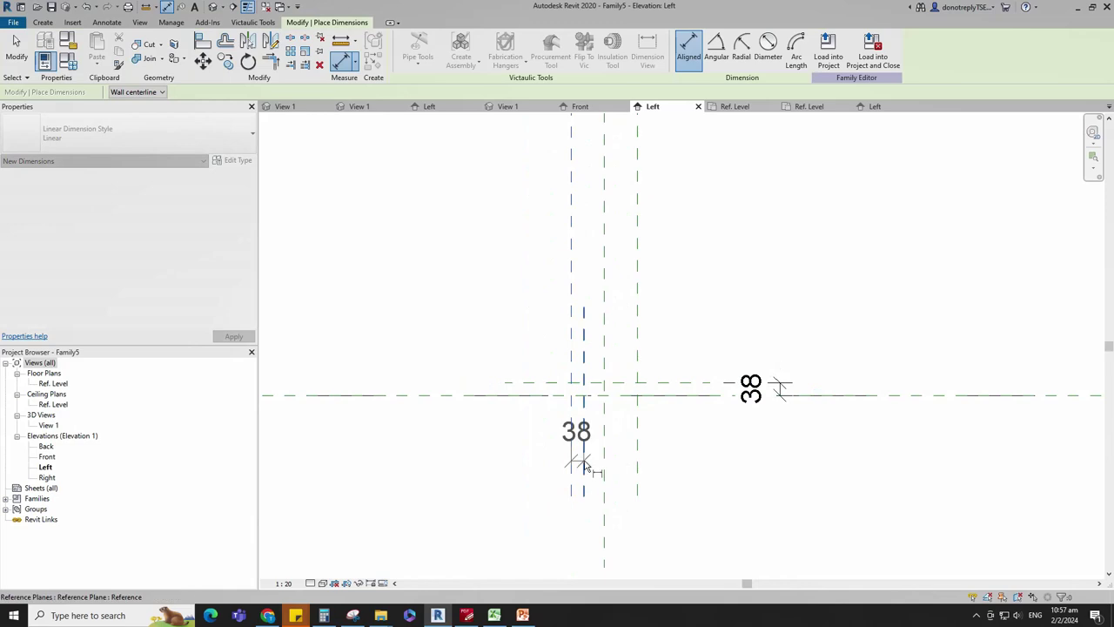
{"action": "scroll", "coordinate": [585, 454], "scroll_direction": "down", "scroll_amount": 1}
{"action": "left_click", "coordinate": [654, 334]}
{"action": "key", "text": "Escape"}
{"action": "key", "text": "Escape"}
Step: Label both offset dimensions with a new instance family parameter named D, grouped under Dimensions
{"action": "left_click", "coordinate": [712, 404]}
{"action": "left_click", "coordinate": [589, 316], "text": "ctrl"}
{"action": "left_click", "coordinate": [513, 49]}
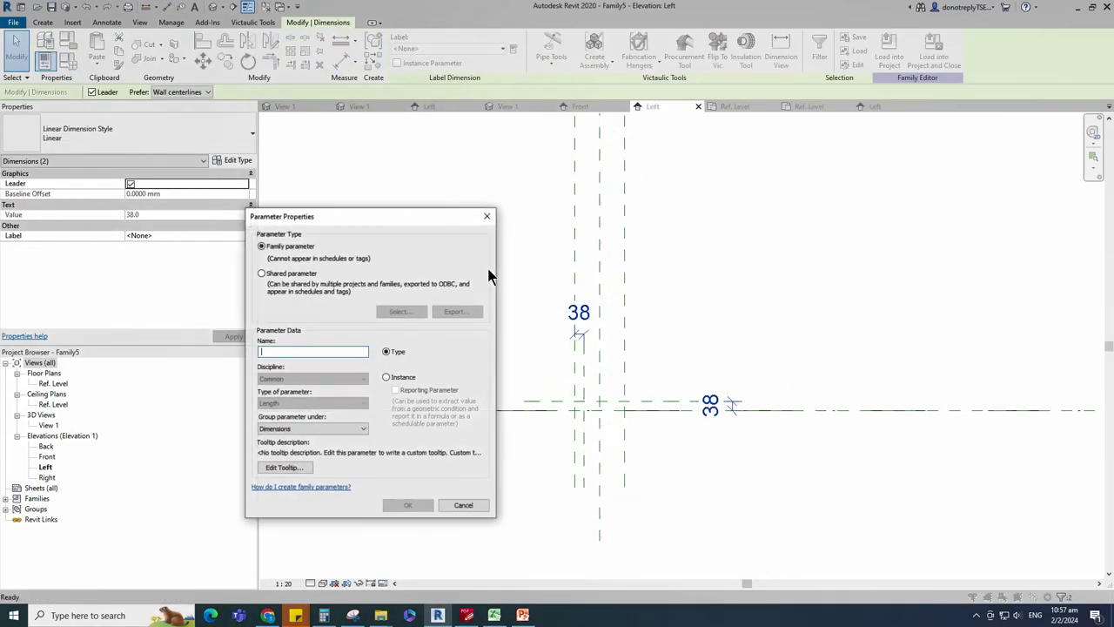
{"action": "type", "text": "D"}
{"action": "left_click", "coordinate": [386, 377]}
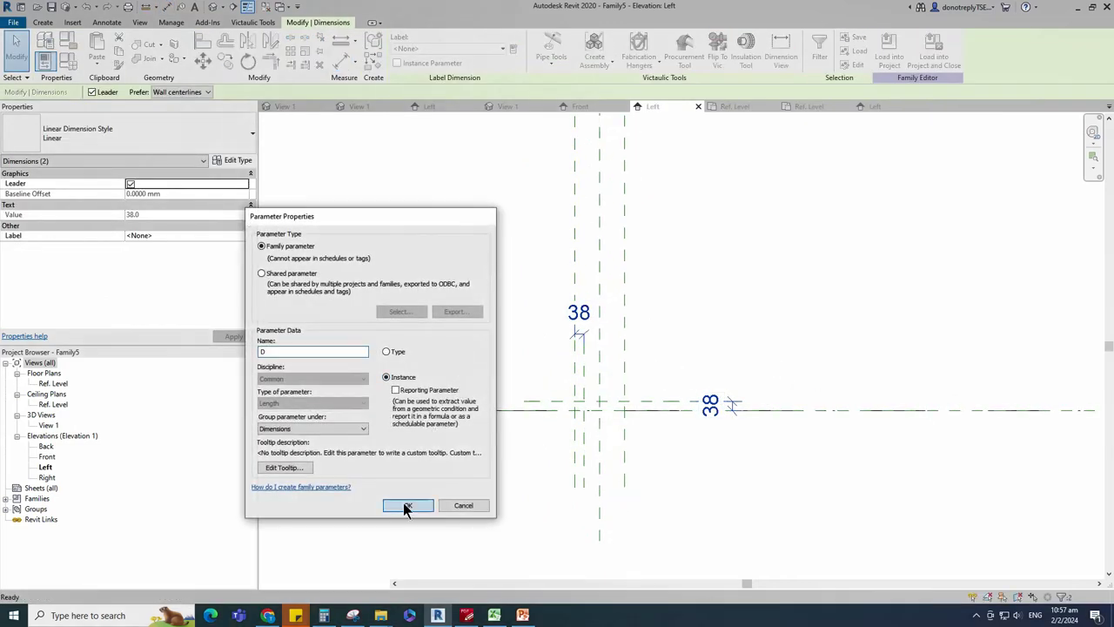
{"action": "left_click", "coordinate": [408, 505]}
Step: Add a vertical reference plane offset 19 mm between the left outer plane and the inner vertical plane
{"action": "left_click", "coordinate": [579, 370]}
{"action": "type", "text": "rp"}
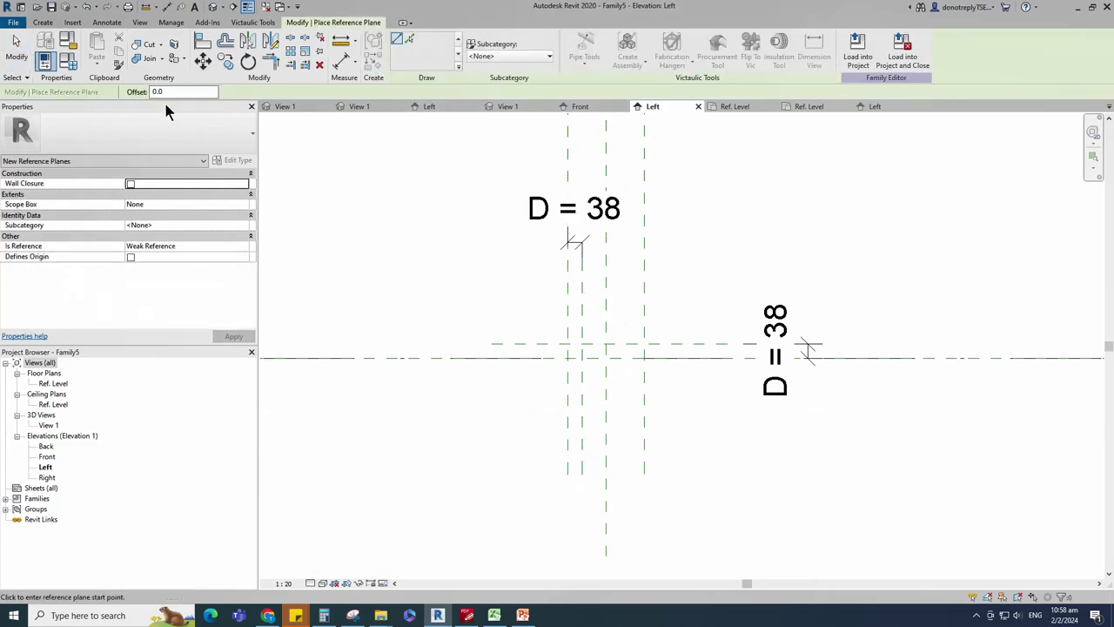
{"action": "type", "text": "19"}
{"action": "left_click", "coordinate": [411, 39]}
{"action": "scroll", "coordinate": [537, 419], "scroll_direction": "up", "scroll_amount": 2}
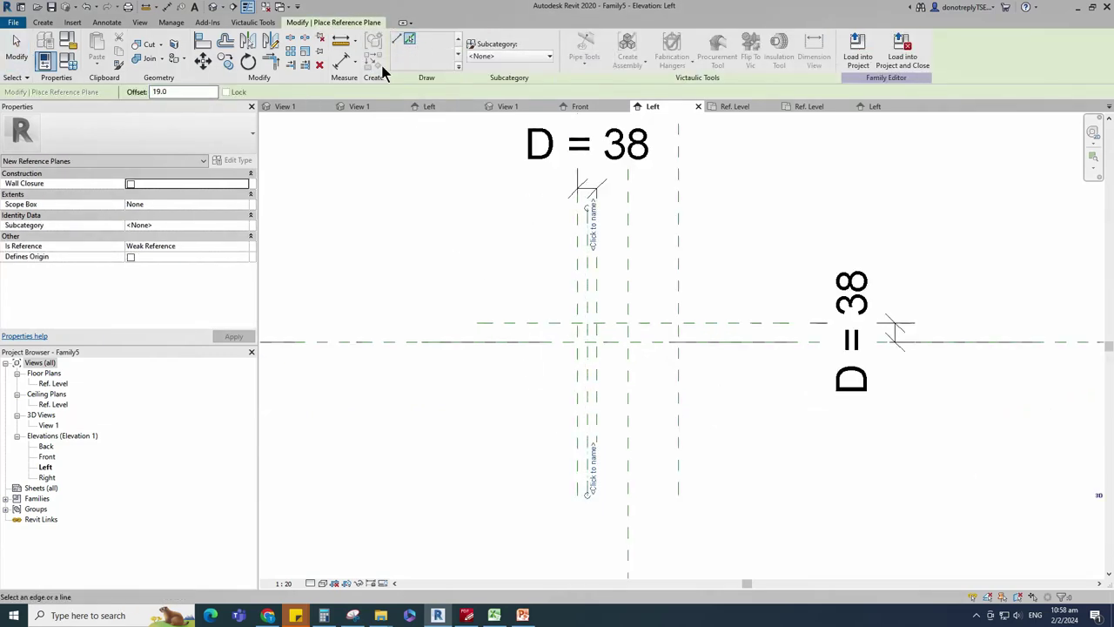
Step: Dimension the three closely spaced vertical reference planes as a chain and make the segments equal
{"action": "left_click", "coordinate": [341, 63]}
{"action": "left_click", "coordinate": [597, 270]}
{"action": "left_click", "coordinate": [588, 270]}
{"action": "left_click", "coordinate": [578, 271]}
{"action": "left_click", "coordinate": [564, 271]}
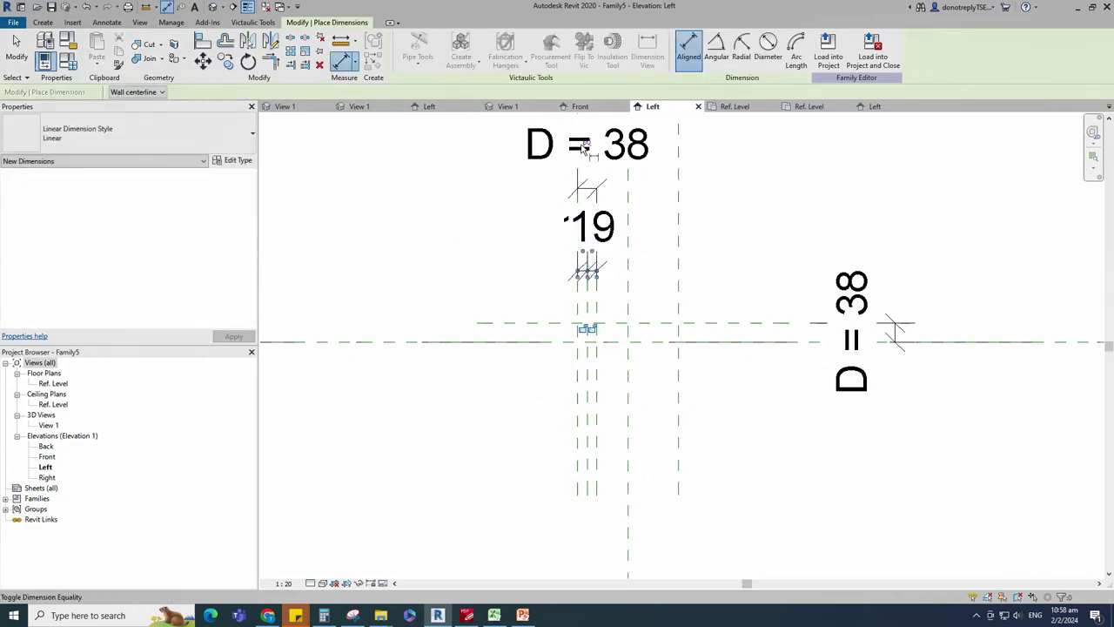
{"action": "left_click", "coordinate": [583, 146]}
{"action": "scroll", "coordinate": [582, 279], "scroll_direction": "down", "scroll_amount": 1}
{"action": "key", "text": "Escape"}
{"action": "key", "text": "Escape"}
Step: Draw reference planes offset 2 mm above Ref. Level and 2 mm inward from the middle plane of the equalized trio
{"action": "scroll", "coordinate": [602, 360], "scroll_direction": "up", "scroll_amount": 2}
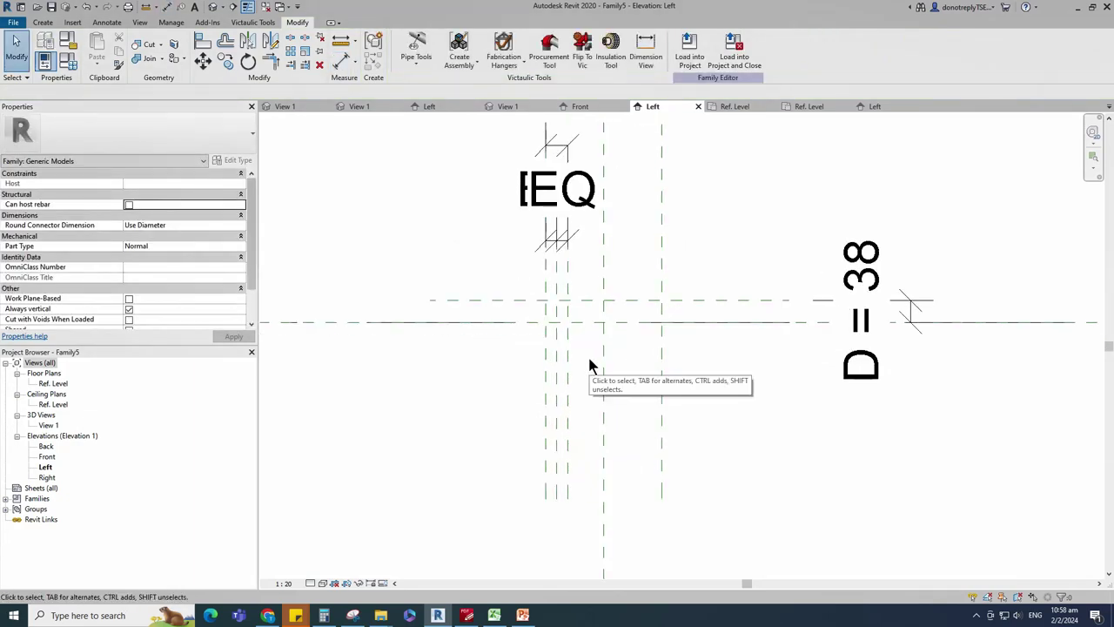
{"action": "scroll", "coordinate": [556, 392], "scroll_direction": "up", "scroll_amount": 1}
{"action": "left_click", "coordinate": [550, 352]}
{"action": "key", "text": "r"}
{"action": "key", "text": "p"}
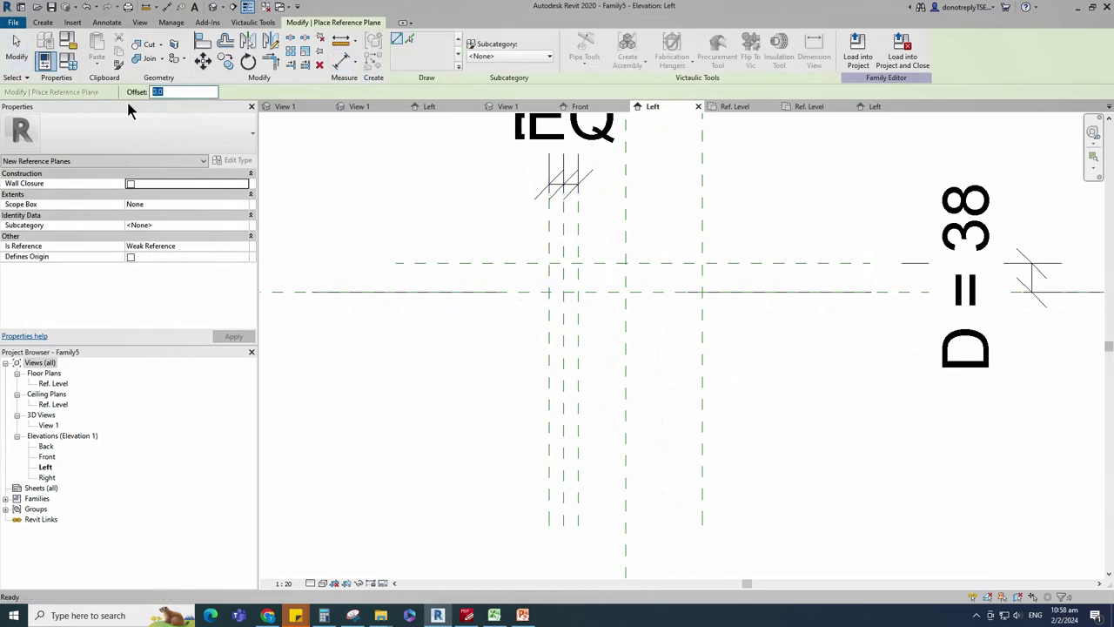
{"action": "scroll", "coordinate": [569, 309], "scroll_direction": "up", "scroll_amount": 2}
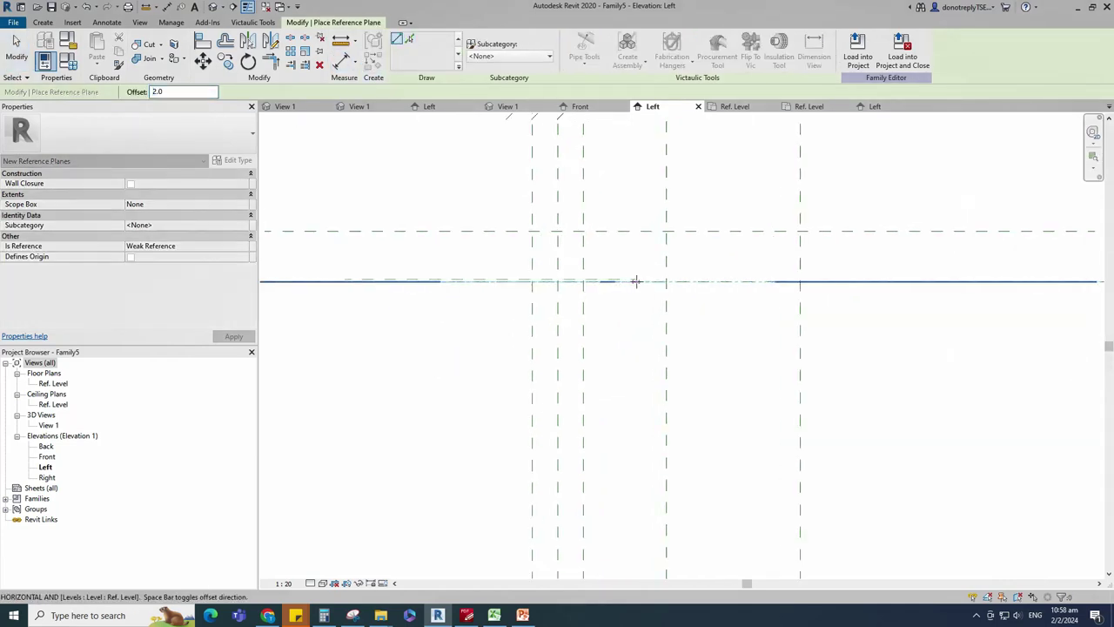
{"action": "left_click", "coordinate": [558, 369]}
{"action": "left_click", "coordinate": [558, 206]}
Step: Dimension the offset between Ref. Level and the short horizontal reference plane just above it
{"action": "key", "text": "d"}
{"action": "key", "text": "i"}
{"action": "left_click", "coordinate": [354, 282]}
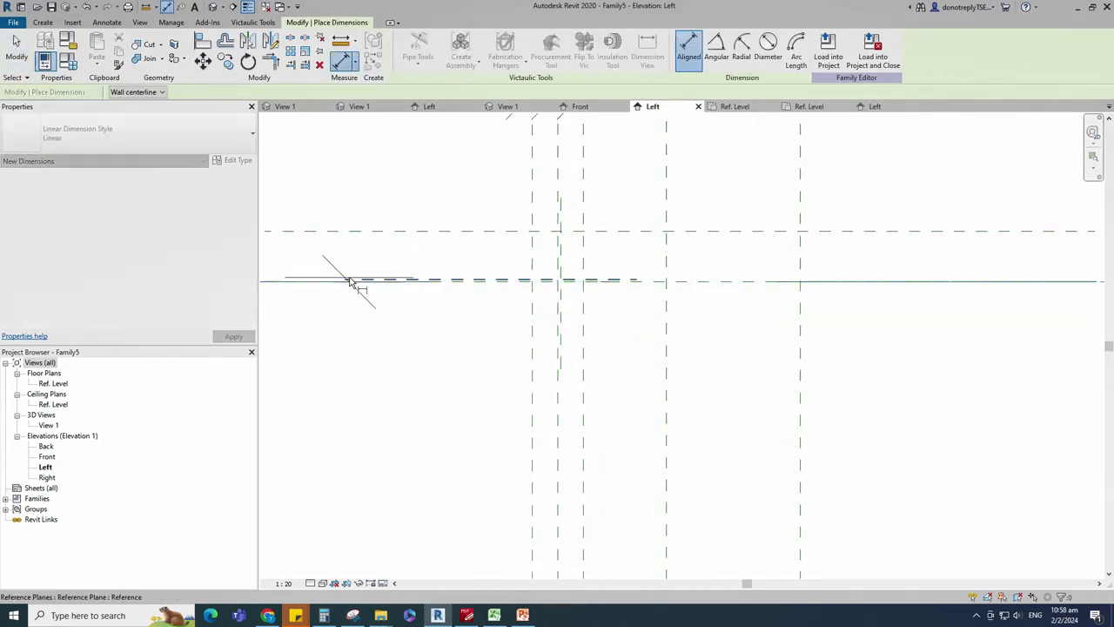
{"action": "left_click", "coordinate": [350, 279]}
{"action": "scroll", "coordinate": [357, 284], "scroll_direction": "down", "scroll_amount": 2}
{"action": "left_click", "coordinate": [343, 291]}
{"action": "scroll", "coordinate": [527, 375], "scroll_direction": "up", "scroll_amount": 2}
Step: Dimension the offset between the middle vertical plane of the equalized trio and the short plane beside it
{"action": "left_click", "coordinate": [528, 366]}
{"action": "left_click", "coordinate": [530, 322]}
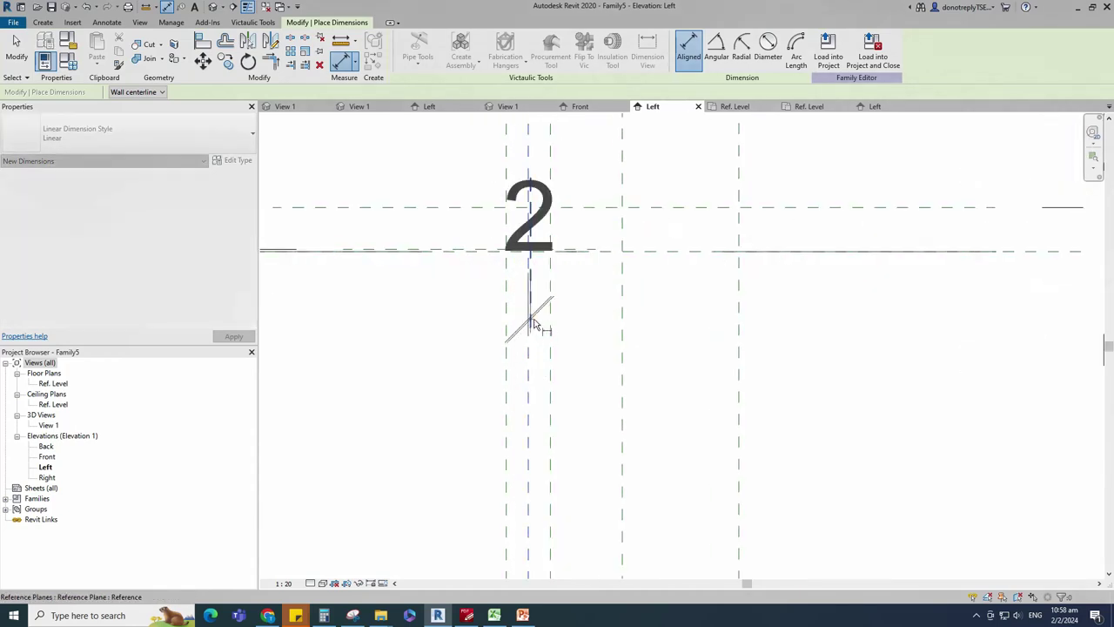
{"action": "scroll", "coordinate": [521, 282], "scroll_direction": "down", "scroll_amount": 2}
{"action": "left_click", "coordinate": [558, 419]}
{"action": "scroll", "coordinate": [609, 483], "scroll_direction": "down", "scroll_amount": 2}
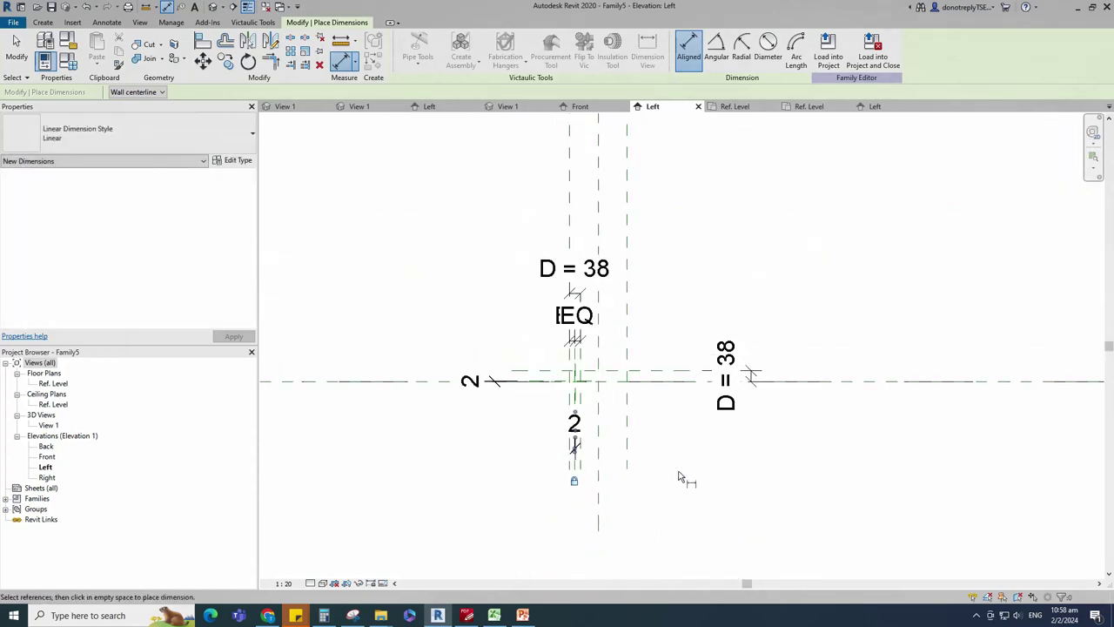
{"action": "scroll", "coordinate": [681, 478], "scroll_direction": "down", "scroll_amount": 1}
{"action": "key", "text": "Escape"}
{"action": "key", "text": "Escape"}
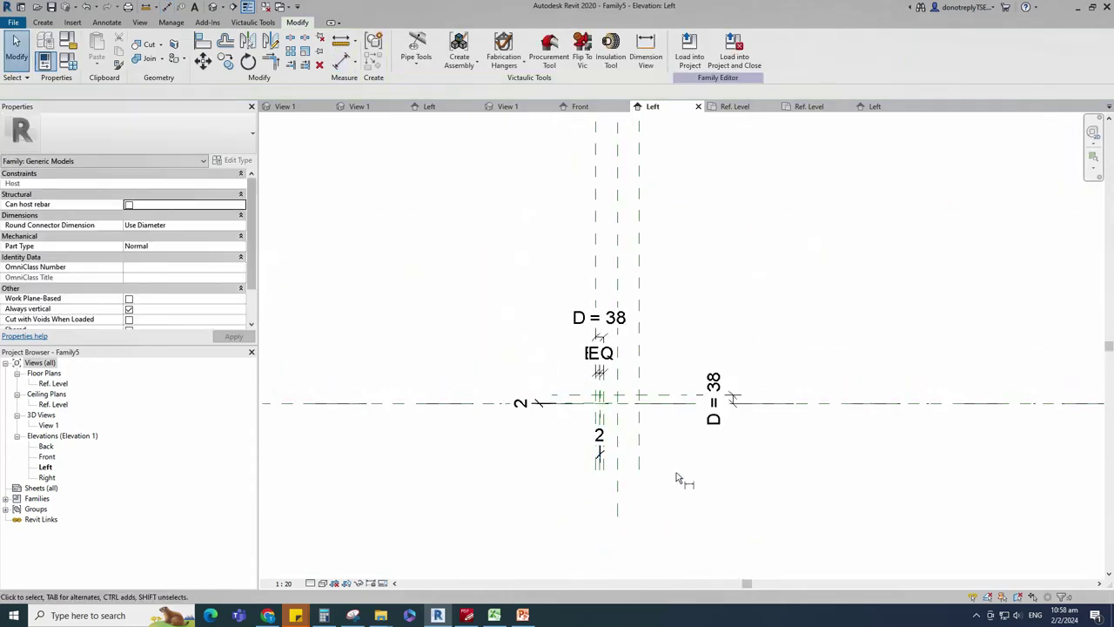
Step: In the Ref. Level plan, start a sweep and sketch a 200 mm square path locked to the four outer reference planes
{"action": "double_click", "coordinate": [96, 382]}
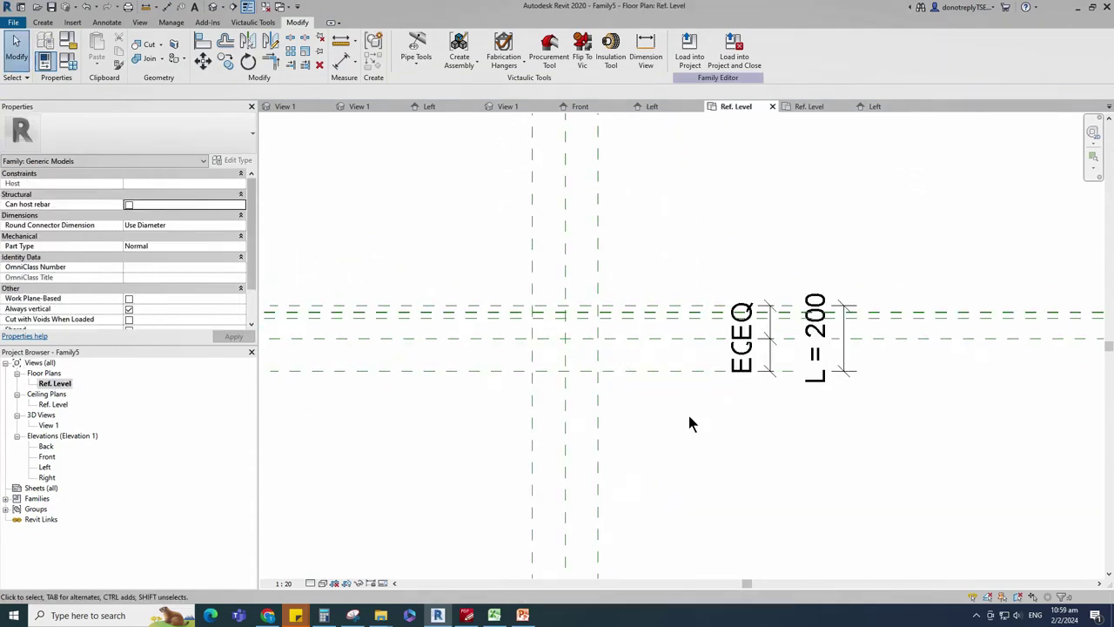
{"action": "left_click", "coordinate": [43, 21]}
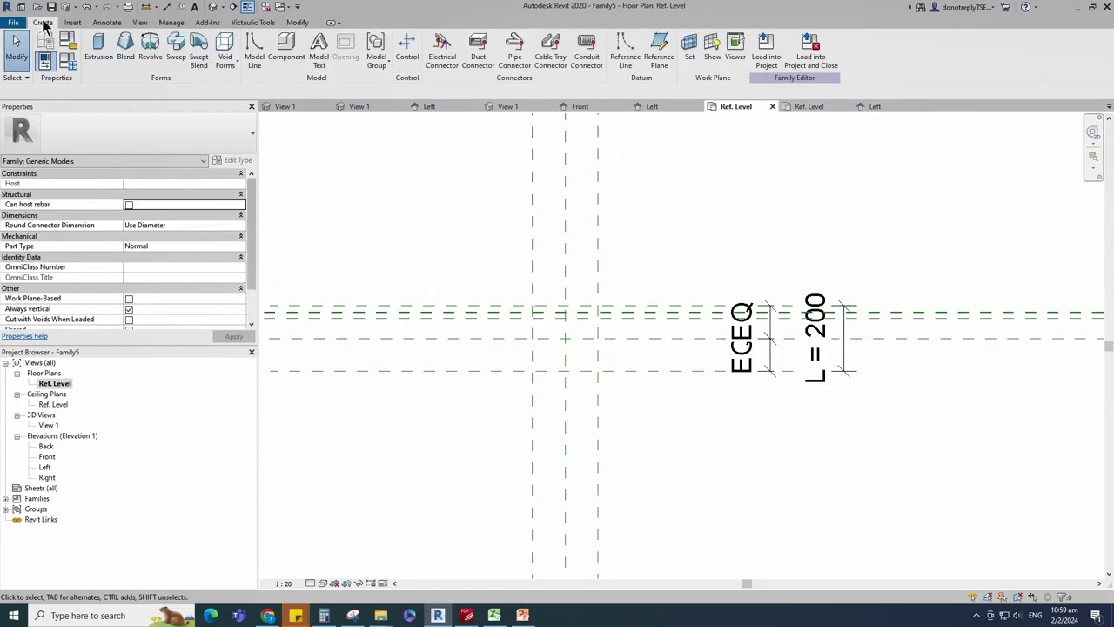
{"action": "left_click", "coordinate": [177, 48]}
{"action": "left_click", "coordinate": [805, 42]}
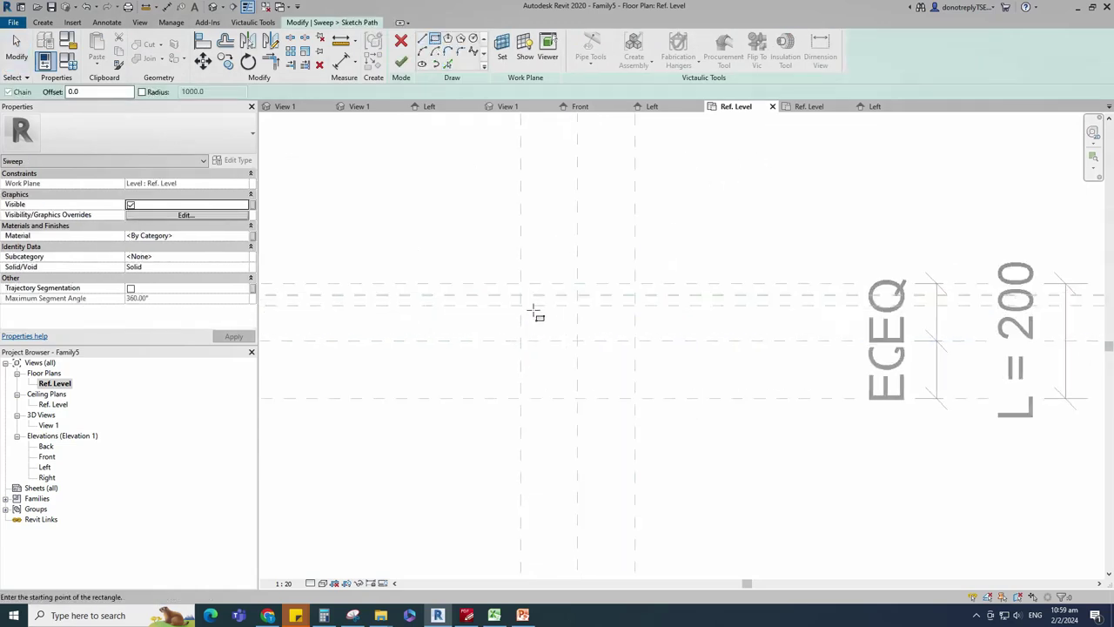
{"action": "scroll", "coordinate": [522, 287], "scroll_direction": "up", "scroll_amount": 3}
{"action": "left_click", "coordinate": [653, 416]}
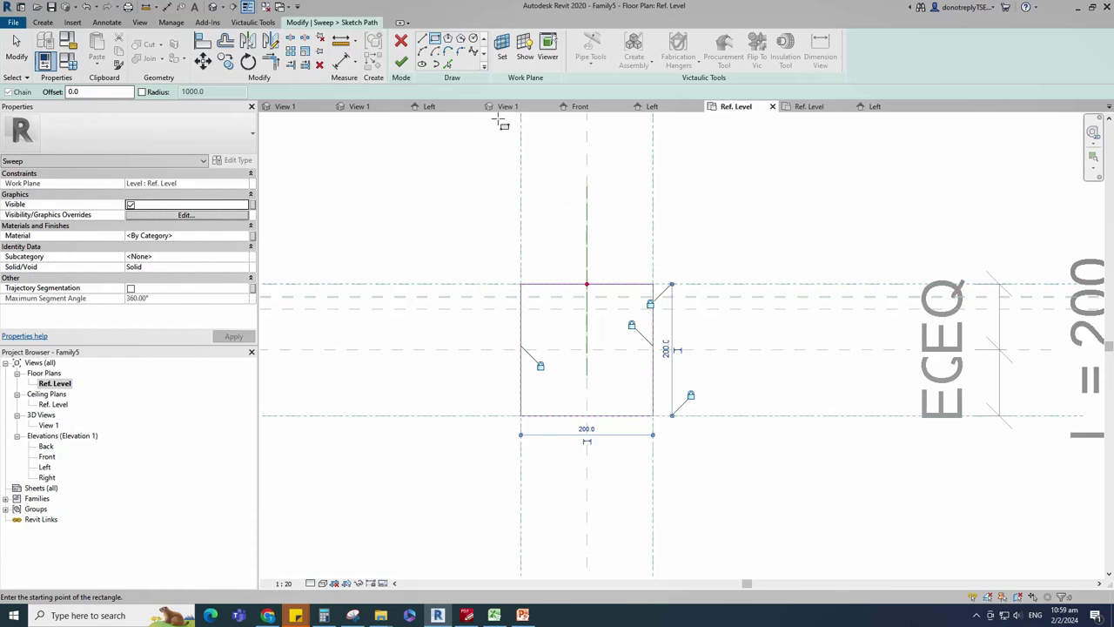
{"action": "left_click", "coordinate": [401, 63]}
Step: Sketch the sweep profile in the Left elevation with a 46 mm radius arc from the path point to the middle plane's intersection with the upper plane
{"action": "left_click", "coordinate": [866, 52]}
{"action": "left_click", "coordinate": [888, 61]}
{"action": "left_click", "coordinate": [727, 427]}
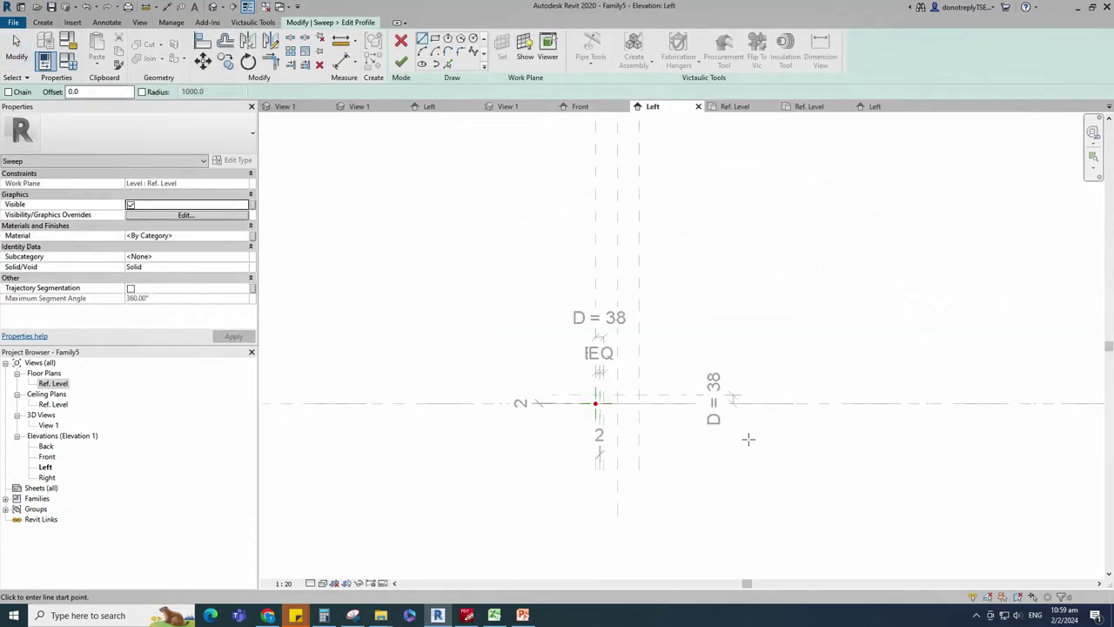
{"action": "scroll", "coordinate": [748, 438], "scroll_direction": "up", "scroll_amount": 5}
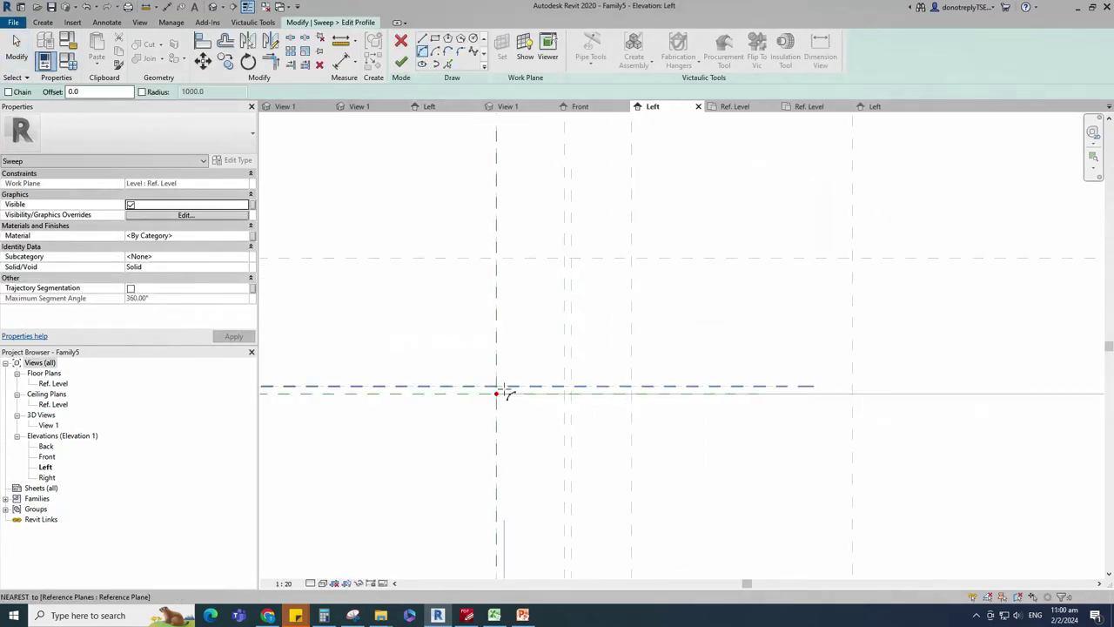
{"action": "scroll", "coordinate": [502, 396], "scroll_direction": "up", "scroll_amount": 4}
{"action": "left_click", "coordinate": [493, 392]}
{"action": "scroll", "coordinate": [562, 383], "scroll_direction": "down", "scroll_amount": 1}
{"action": "left_click", "coordinate": [607, 186]}
{"action": "left_click", "coordinate": [607, 198]}
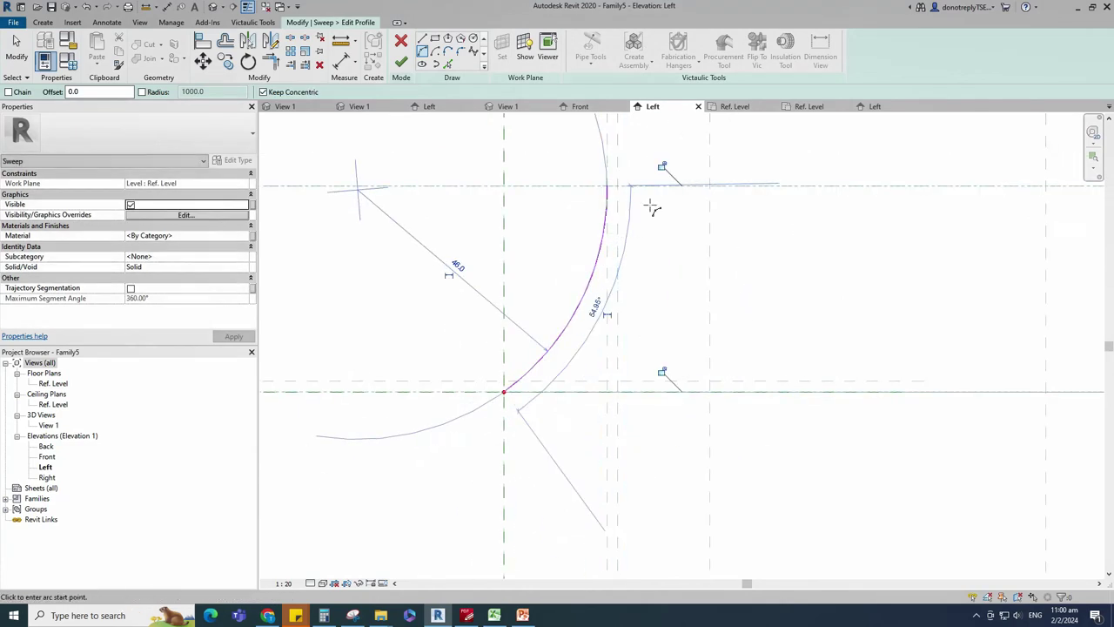
Step: Add a parallel copy of the profile arc offset 2 mm towards the inside
{"action": "left_click", "coordinate": [447, 64]}
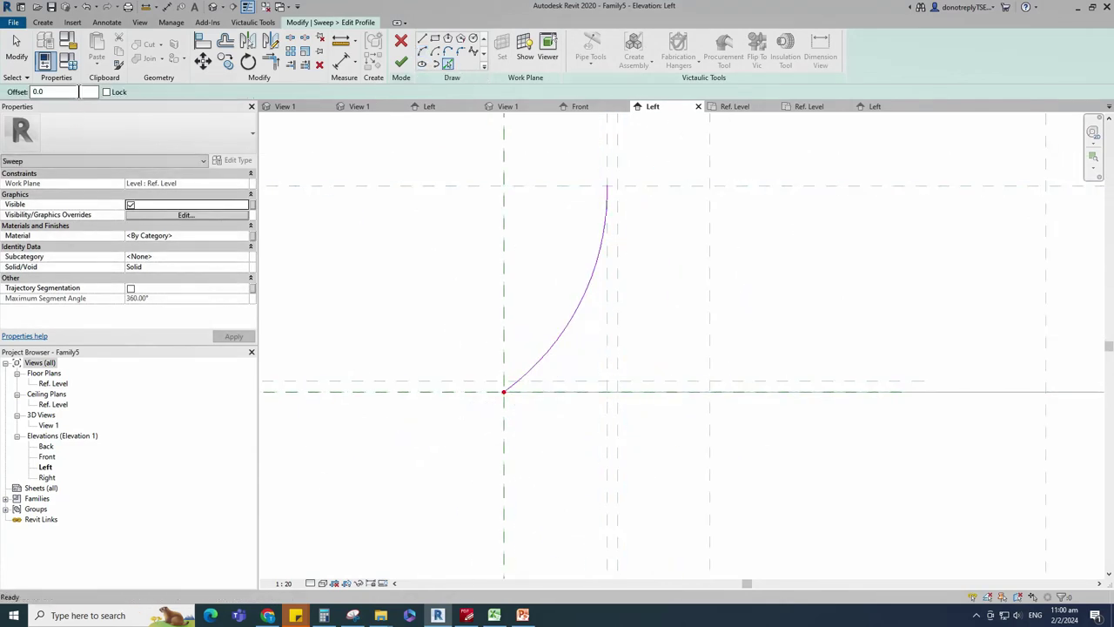
{"action": "scroll", "coordinate": [564, 356], "scroll_direction": "up", "scroll_amount": 1}
{"action": "scroll", "coordinate": [642, 320], "scroll_direction": "down", "scroll_amount": 1}
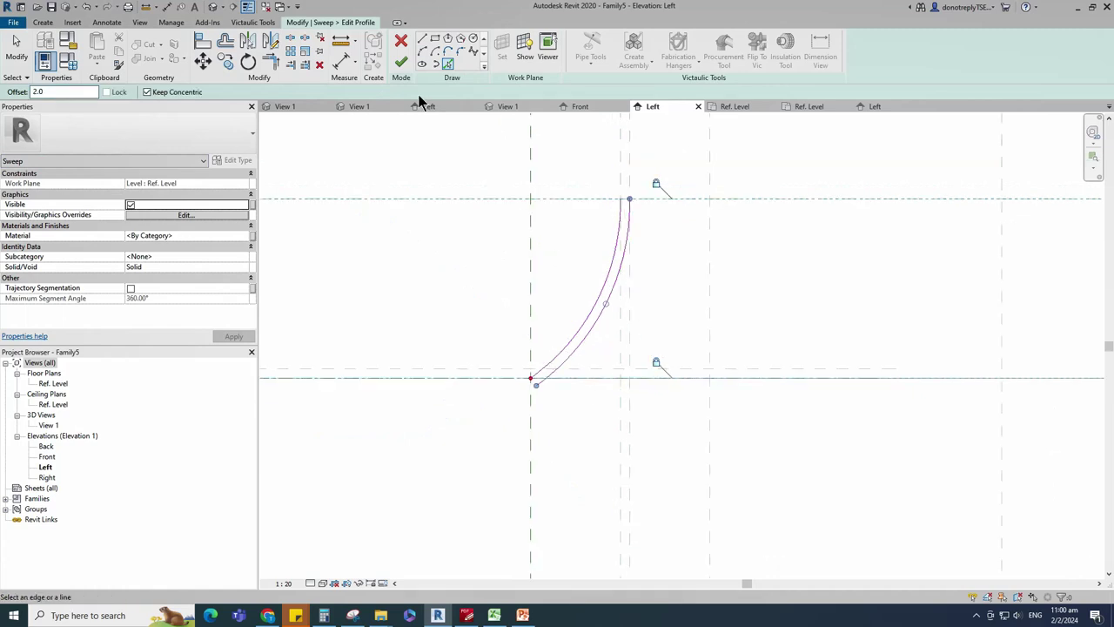
Step: Close the upper ends of the two profile arcs with a straight line at zero offset
{"action": "left_click", "coordinate": [422, 39]}
{"action": "left_click_drag", "start_coordinate": [97, 92], "coordinate": [69, 96]}
{"action": "type", "text": "0"}
{"action": "key", "text": "Return"}
{"action": "scroll", "coordinate": [627, 213], "scroll_direction": "up", "scroll_amount": 3}
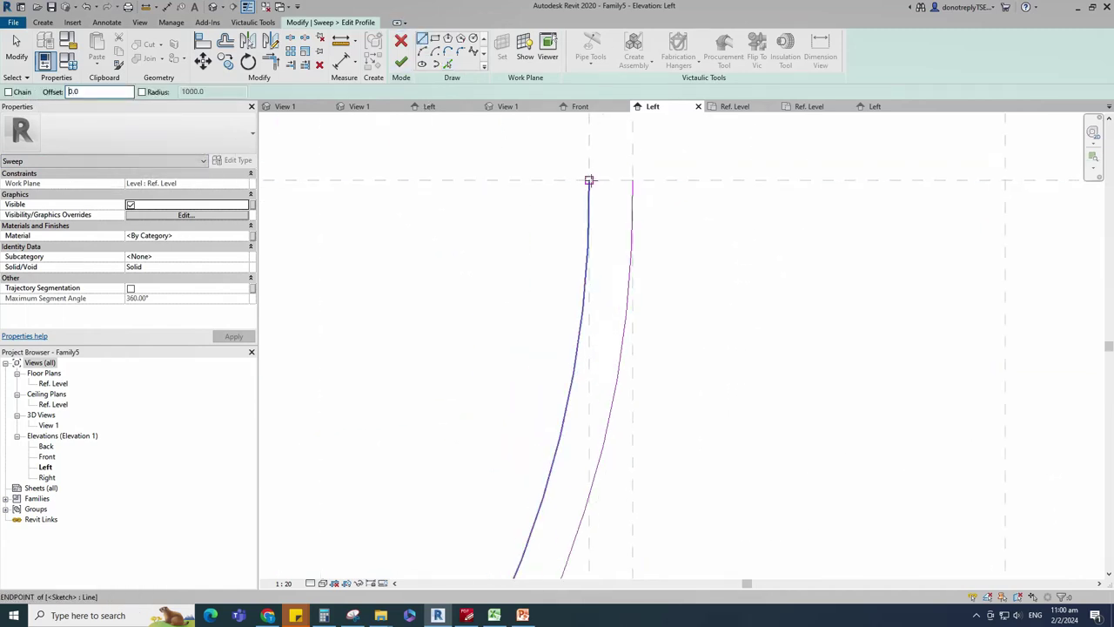
{"action": "left_click", "coordinate": [589, 179]}
{"action": "left_click", "coordinate": [628, 180]}
{"action": "scroll", "coordinate": [644, 218], "scroll_direction": "down", "scroll_amount": 2}
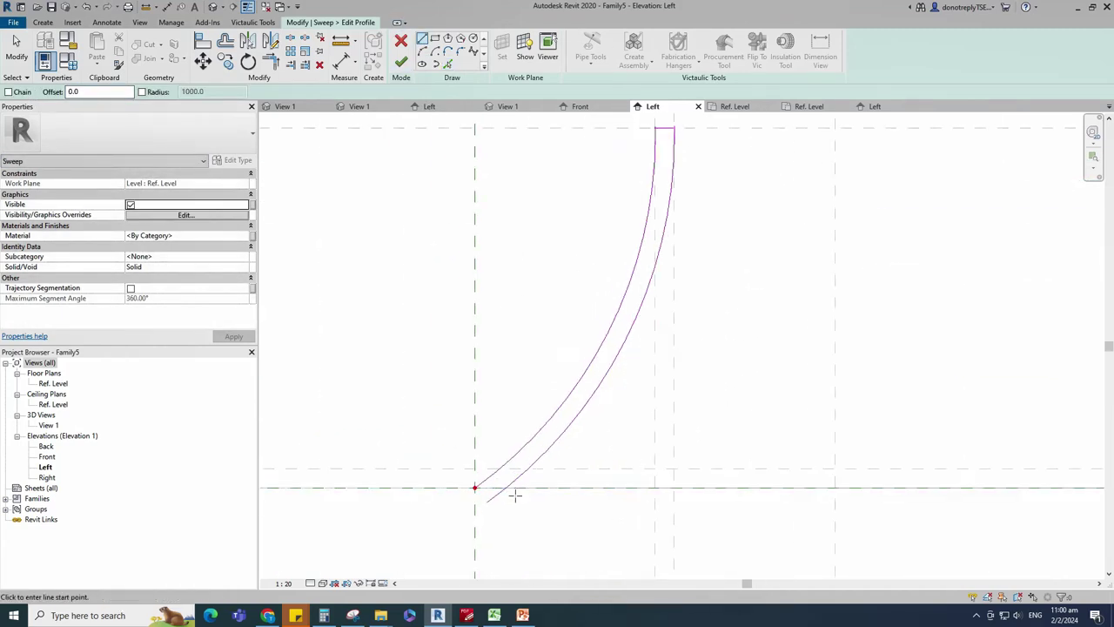
Step: Close the lower ends of the arcs with a line along Ref. Level and trim the overhanging inner arc to it
{"action": "scroll", "coordinate": [487, 488], "scroll_direction": "up", "scroll_amount": 3}
{"action": "left_click", "coordinate": [458, 459]}
{"action": "left_click", "coordinate": [529, 459]}
{"action": "key", "text": "Escape"}
{"action": "scroll", "coordinate": [566, 438], "scroll_direction": "down", "scroll_amount": 6}
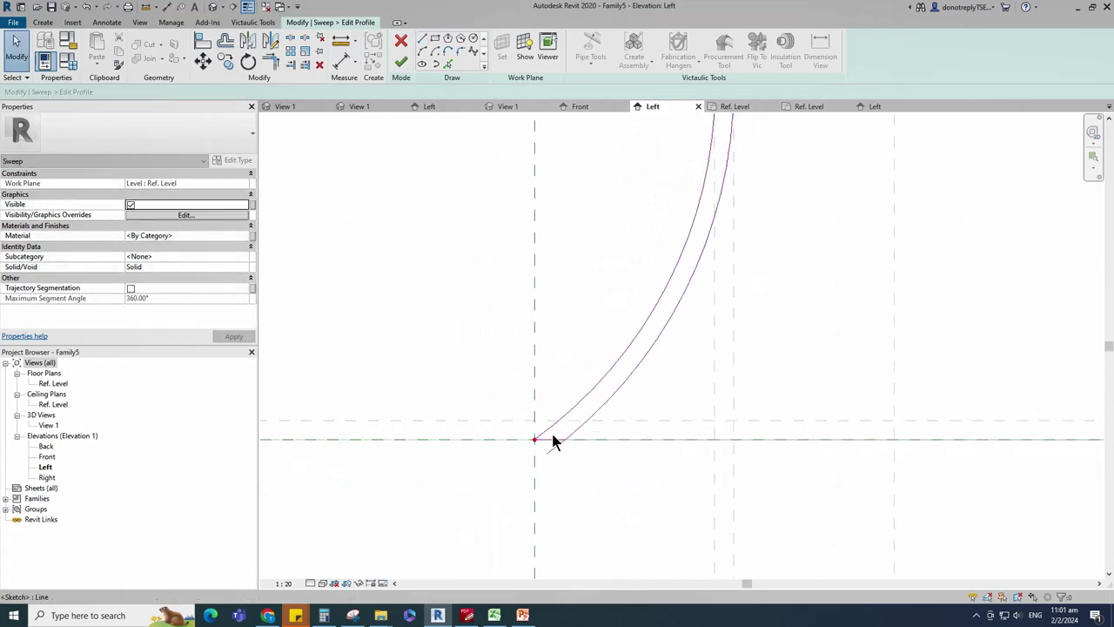
{"action": "left_click", "coordinate": [271, 61]}
{"action": "scroll", "coordinate": [555, 448], "scroll_direction": "up", "scroll_amount": 2}
{"action": "left_click", "coordinate": [552, 434]}
{"action": "left_click", "coordinate": [573, 427]}
{"action": "scroll", "coordinate": [575, 430], "scroll_direction": "down", "scroll_amount": 2}
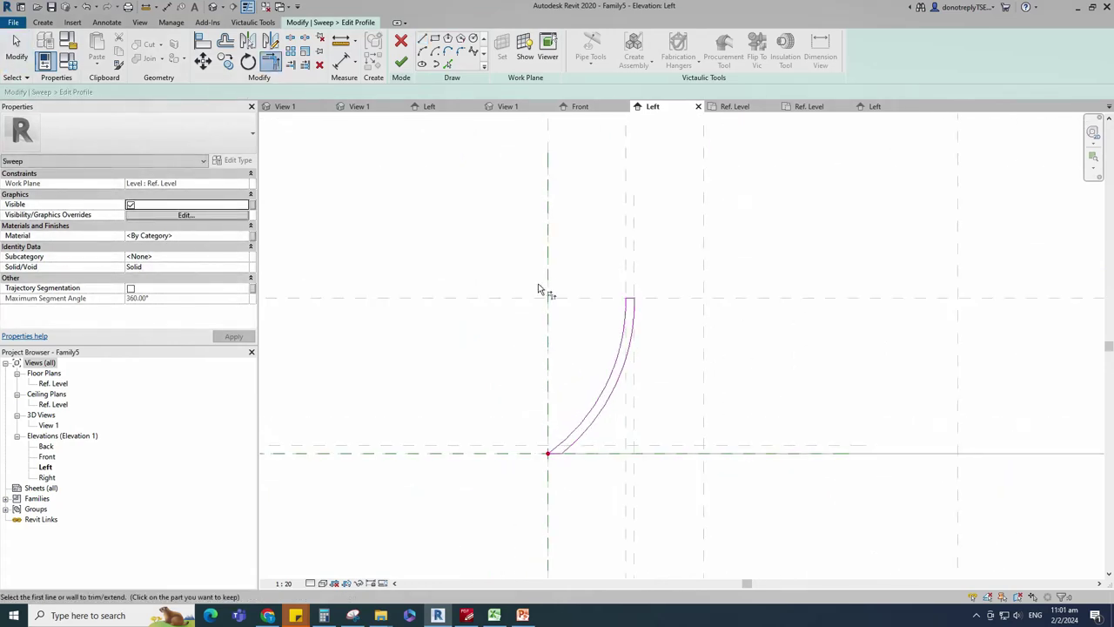
{"action": "scroll", "coordinate": [636, 385], "scroll_direction": "down", "scroll_amount": 2}
Step: Flex the family's L parameter between 250 and 200 mm, and leave it set to 250 mm
{"action": "left_click", "coordinate": [69, 61]}
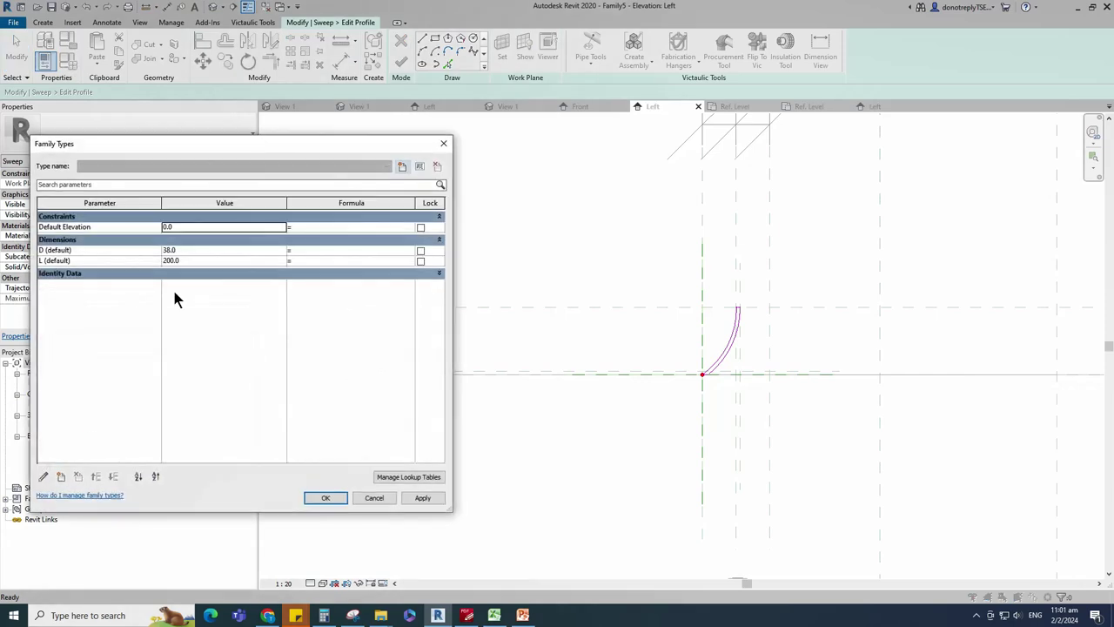
{"action": "left_click", "coordinate": [423, 498]}
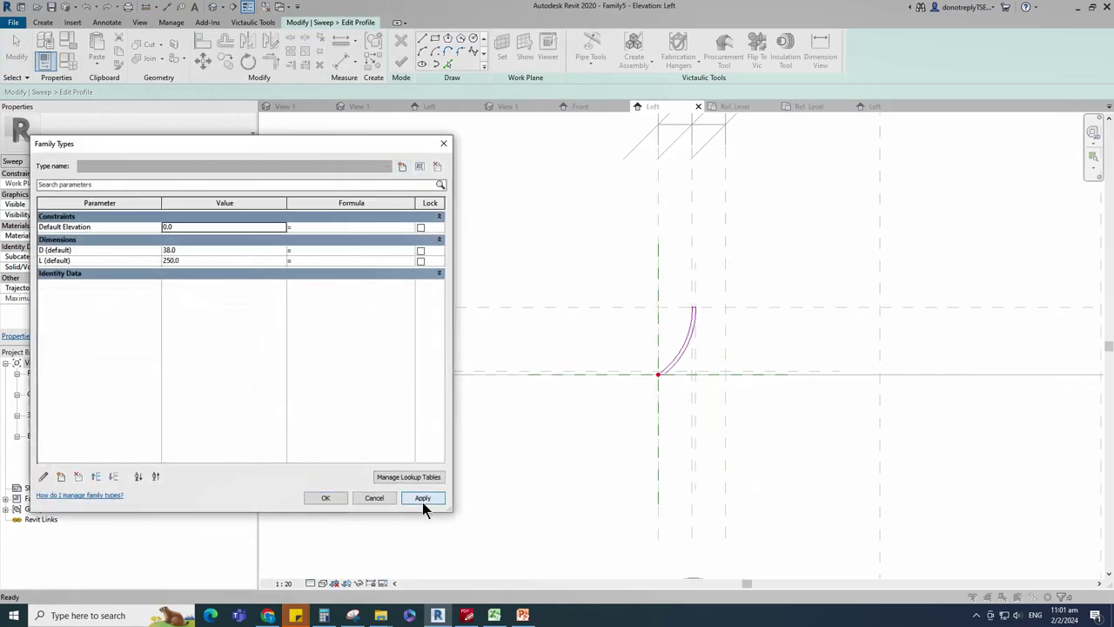
{"action": "type", "text": "200"}
{"action": "left_click", "coordinate": [422, 498]}
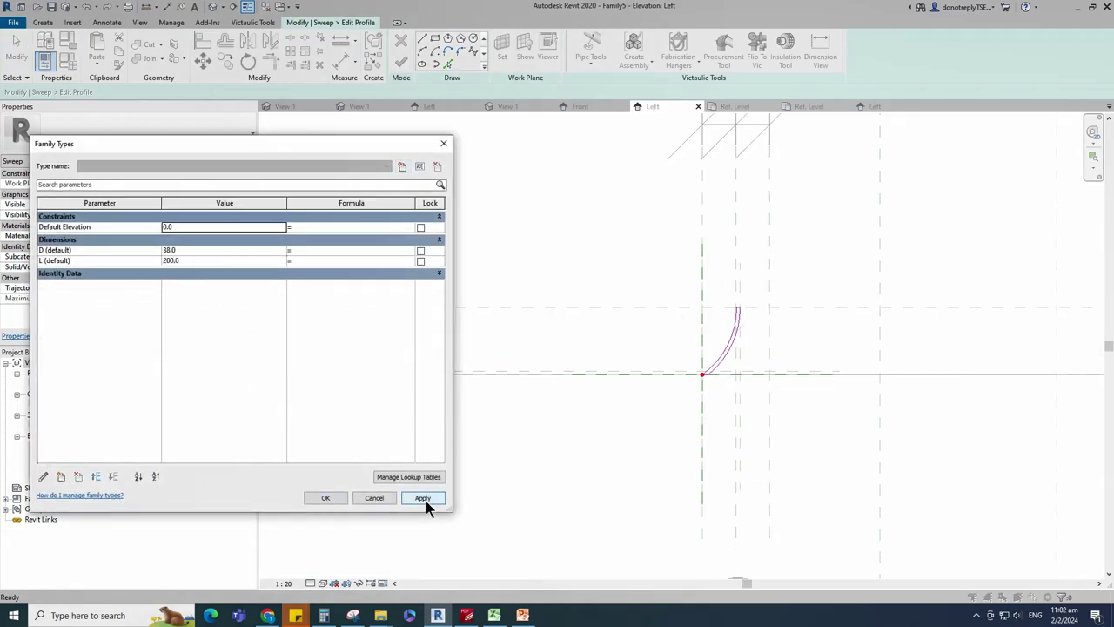
{"action": "left_click", "coordinate": [184, 261]}
{"action": "left_click", "coordinate": [422, 498]}
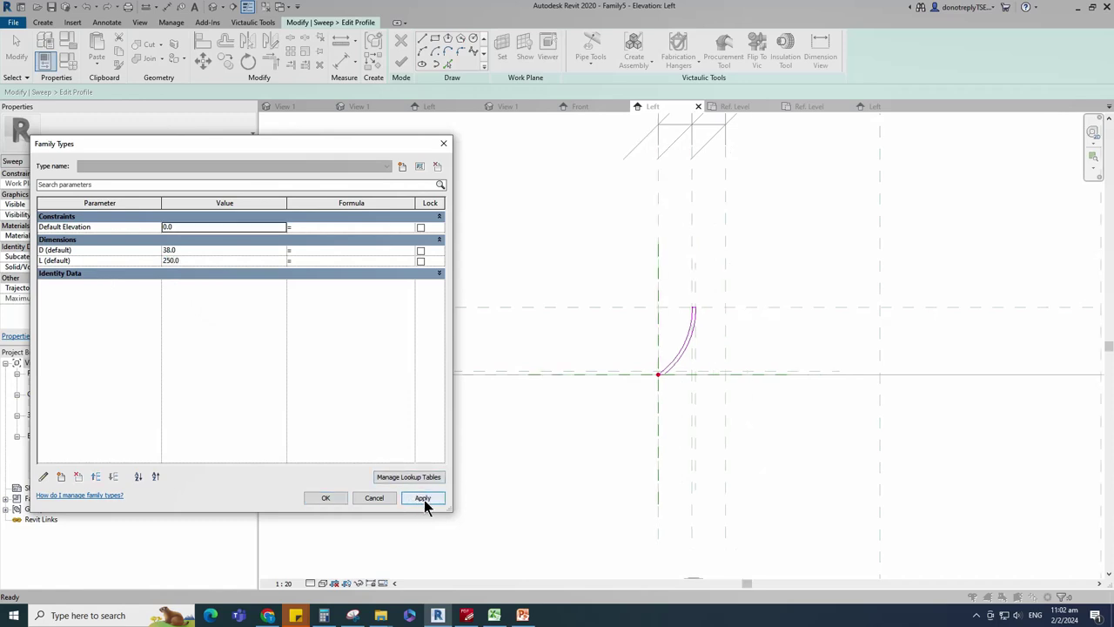
{"action": "left_click", "coordinate": [325, 498]}
Step: Finish the profile and the sweep, and show the frame isometrically in the 3D view View 1
{"action": "left_click", "coordinate": [401, 61]}
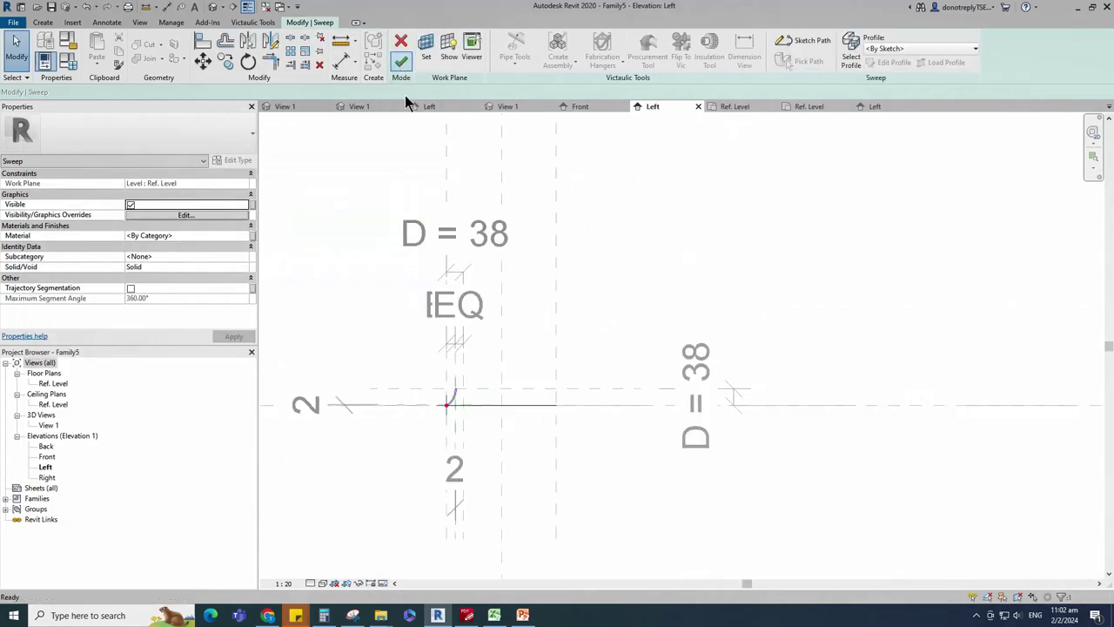
{"action": "left_click", "coordinate": [401, 61]}
{"action": "scroll", "coordinate": [560, 451], "scroll_direction": "up", "scroll_amount": 2}
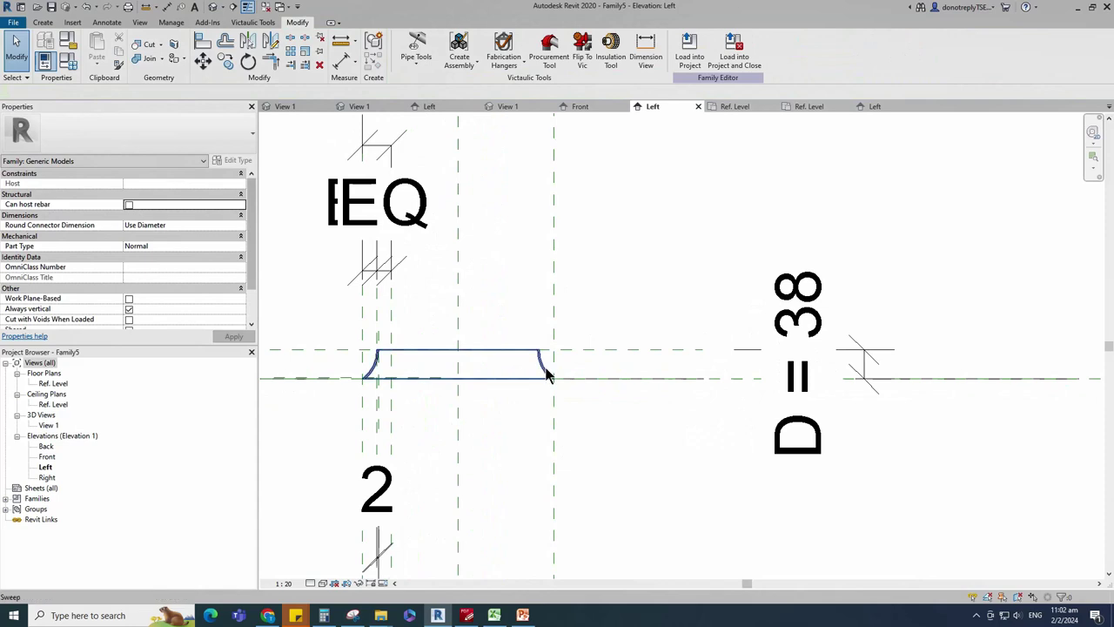
{"action": "scroll", "coordinate": [668, 437], "scroll_direction": "down", "scroll_amount": 3}
{"action": "double_click", "coordinate": [49, 424]}
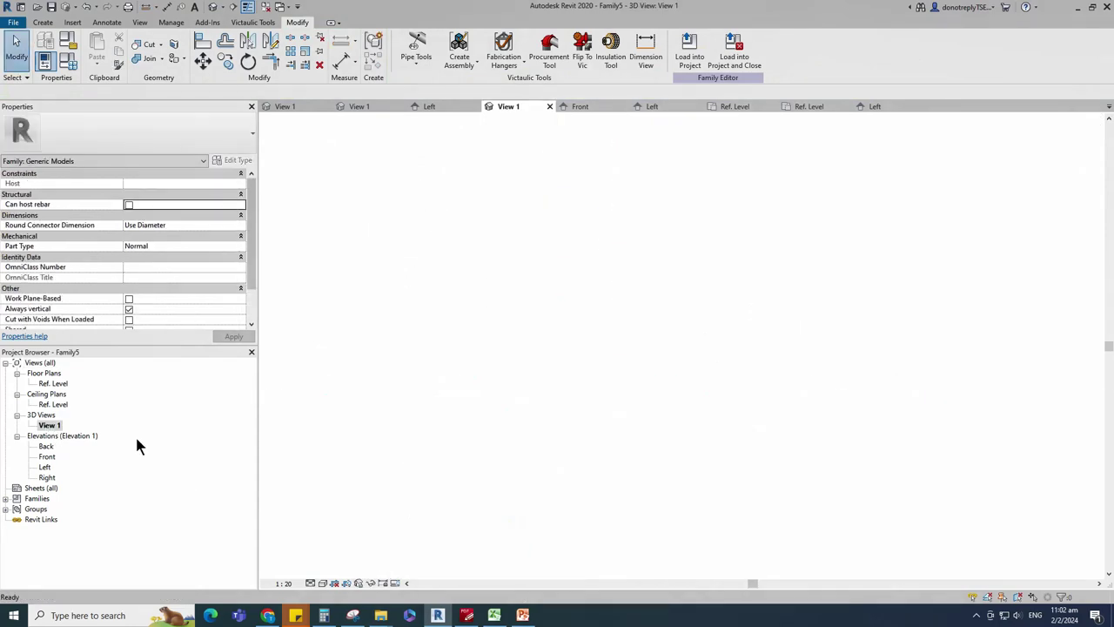
{"action": "left_click", "coordinate": [1050, 127]}
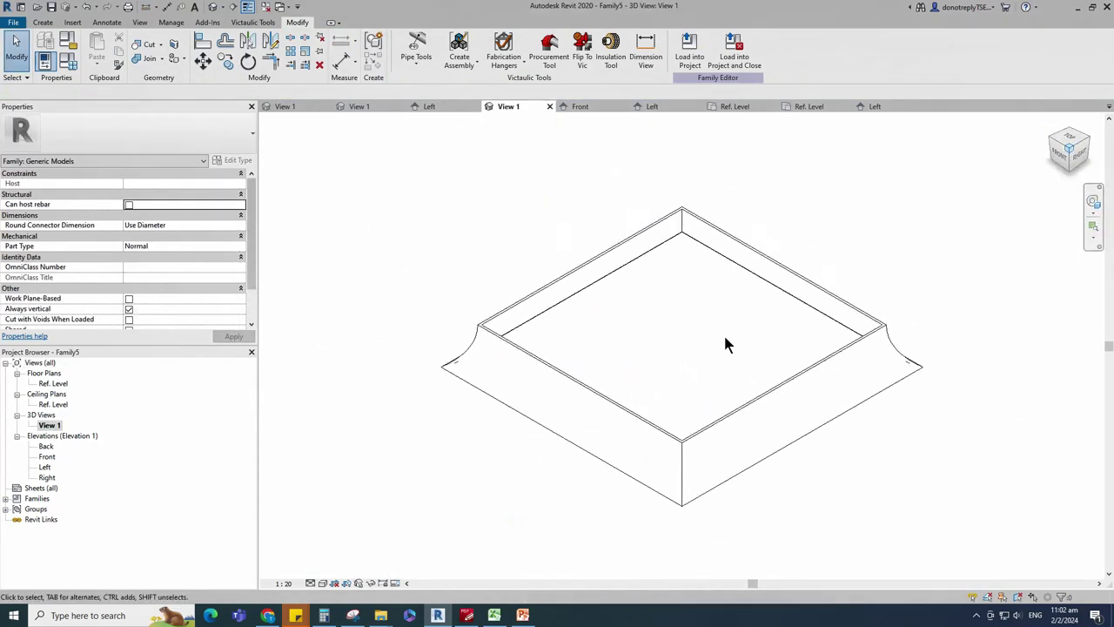
Step: Display the deflector frame in View 1 with shaded surfaces and visible edges
{"action": "left_click", "coordinate": [335, 583]}
{"action": "left_click", "coordinate": [344, 559]}
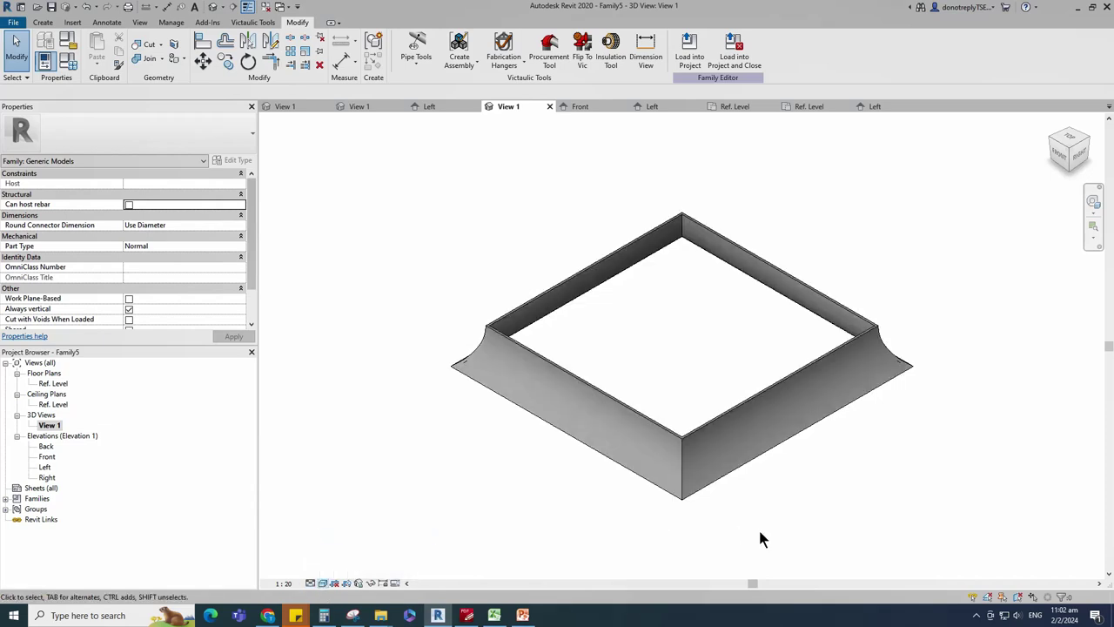
{"action": "middle_click_drag", "start_coordinate": [760, 532], "coordinate": [796, 495], "text": "shift"}
{"action": "scroll", "coordinate": [744, 467], "scroll_direction": "down", "scroll_amount": 2}
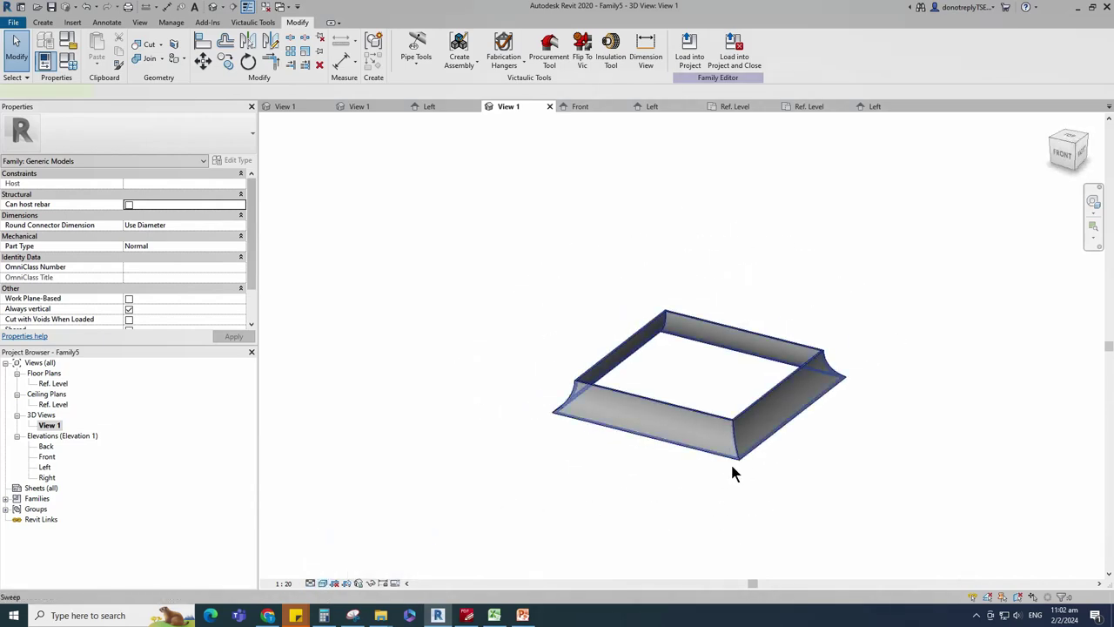
Step: Associate the sweep's material with a new type family parameter named Material
{"action": "left_click", "coordinate": [735, 453]}
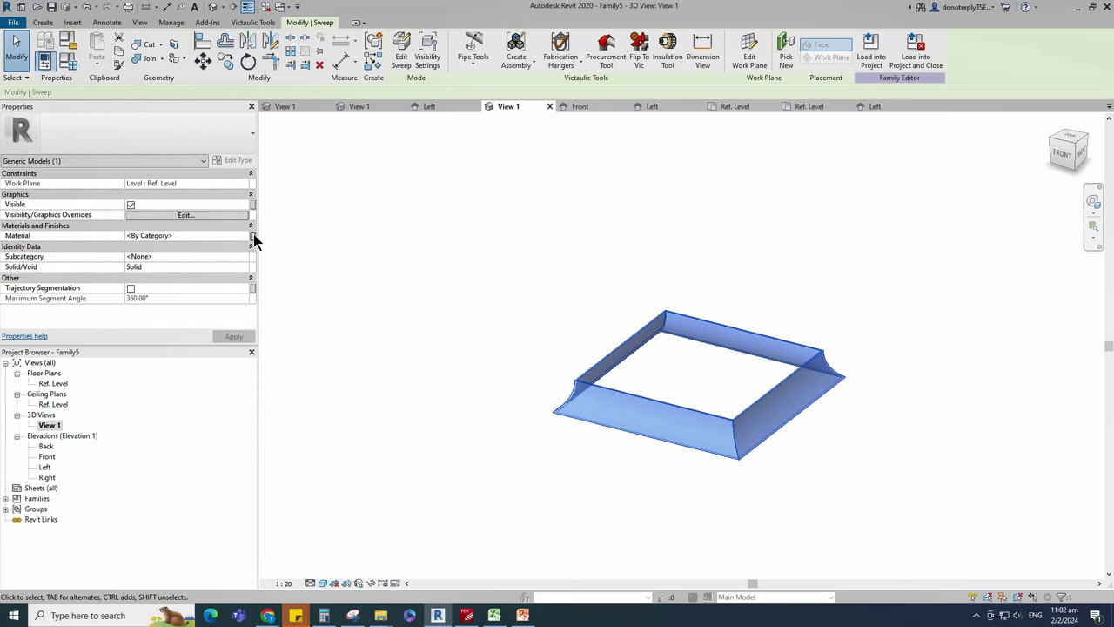
{"action": "left_click", "coordinate": [253, 234]}
{"action": "left_click", "coordinate": [399, 401]}
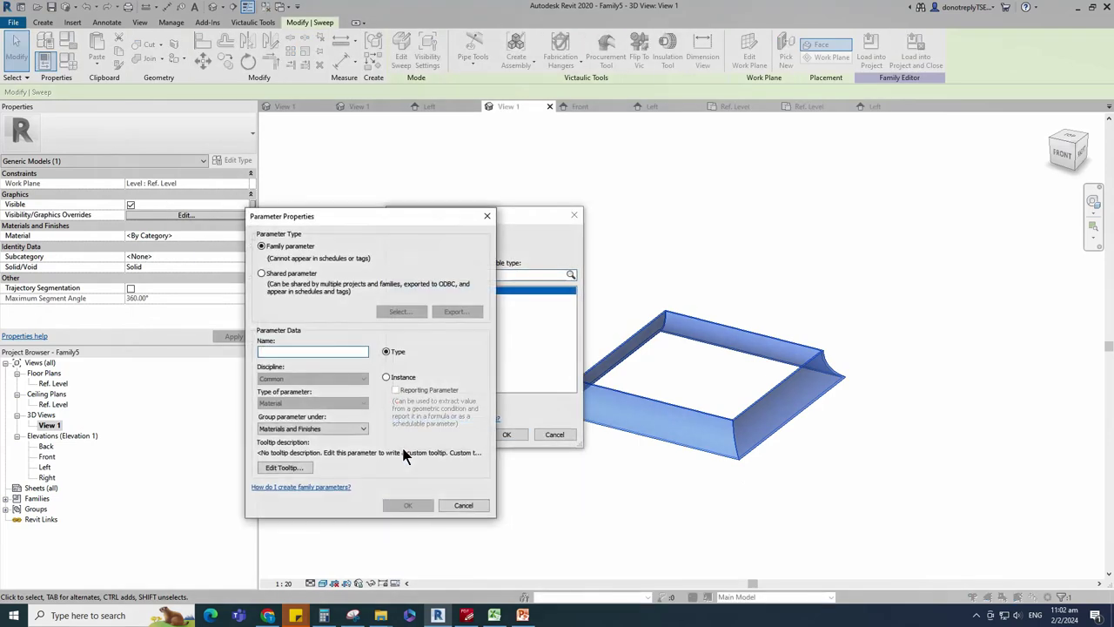
{"action": "type", "text": "Material"}
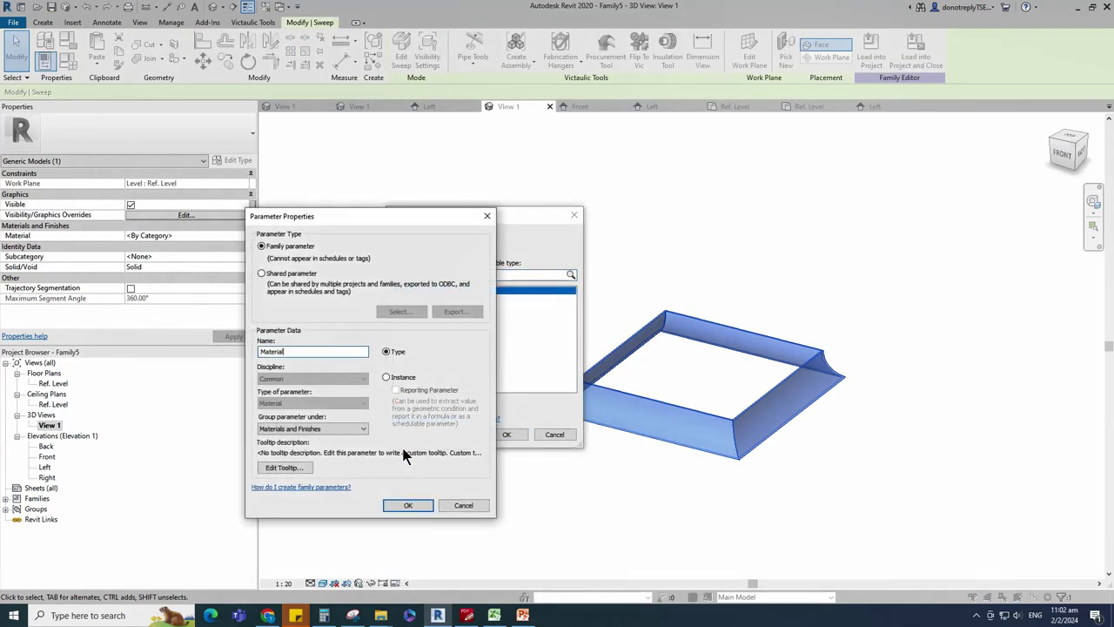
{"action": "left_click", "coordinate": [412, 505]}
{"action": "left_click", "coordinate": [501, 435]}
{"action": "left_click", "coordinate": [502, 442]}
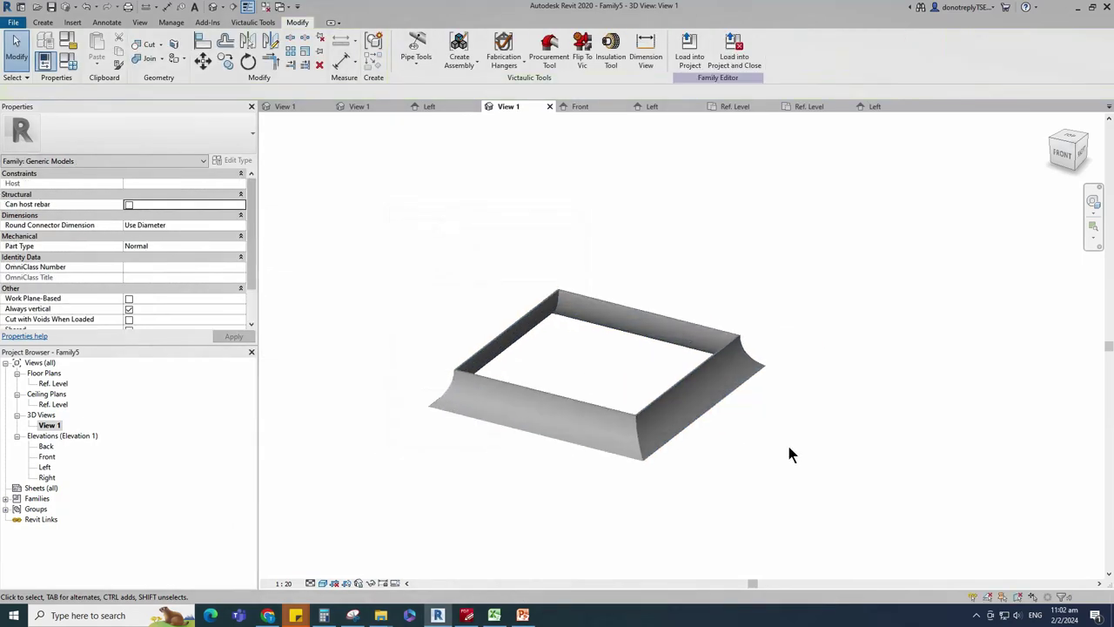
Step: Close the inactive views and save the frame family in the TT folder as Deflector
{"action": "left_click", "coordinate": [1052, 123]}
{"action": "left_click", "coordinate": [266, 8]}
{"action": "left_click", "coordinate": [51, 7]}
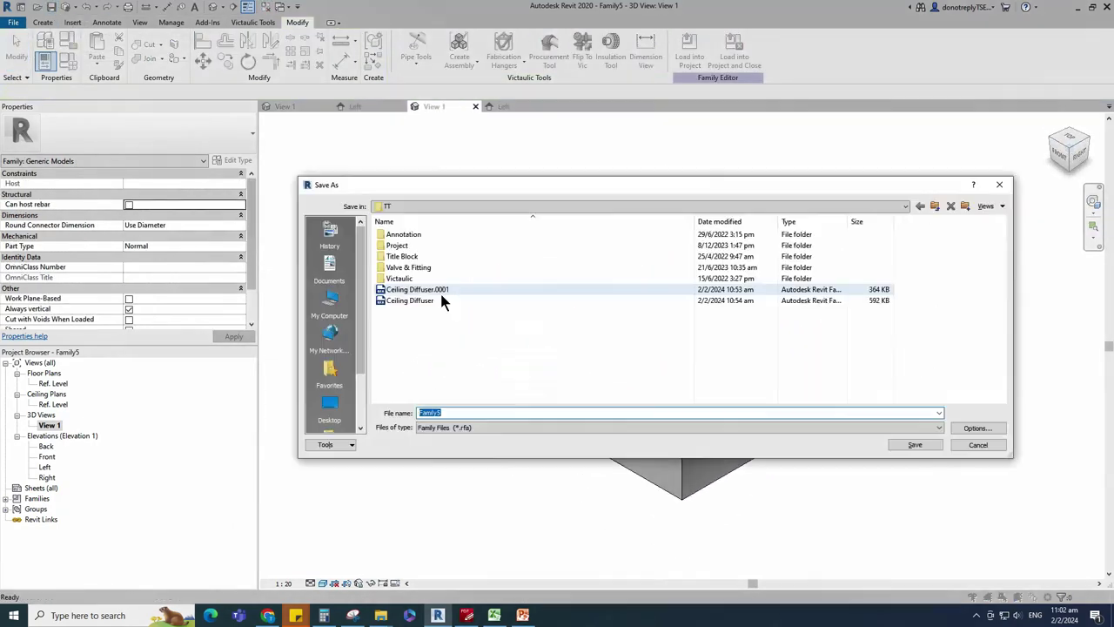
{"action": "type", "text": "Deflector"}
{"action": "left_click", "coordinate": [912, 447]}
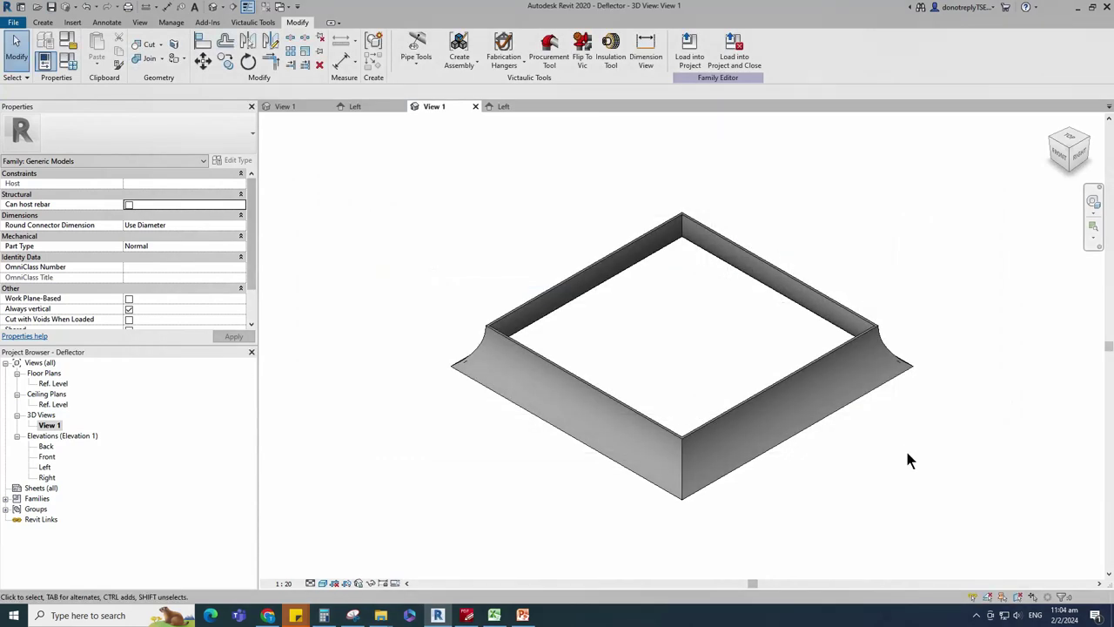
Step: Load the Deflector family into the open Ceiling Diffuser.rfa
{"action": "left_click", "coordinate": [689, 48]}
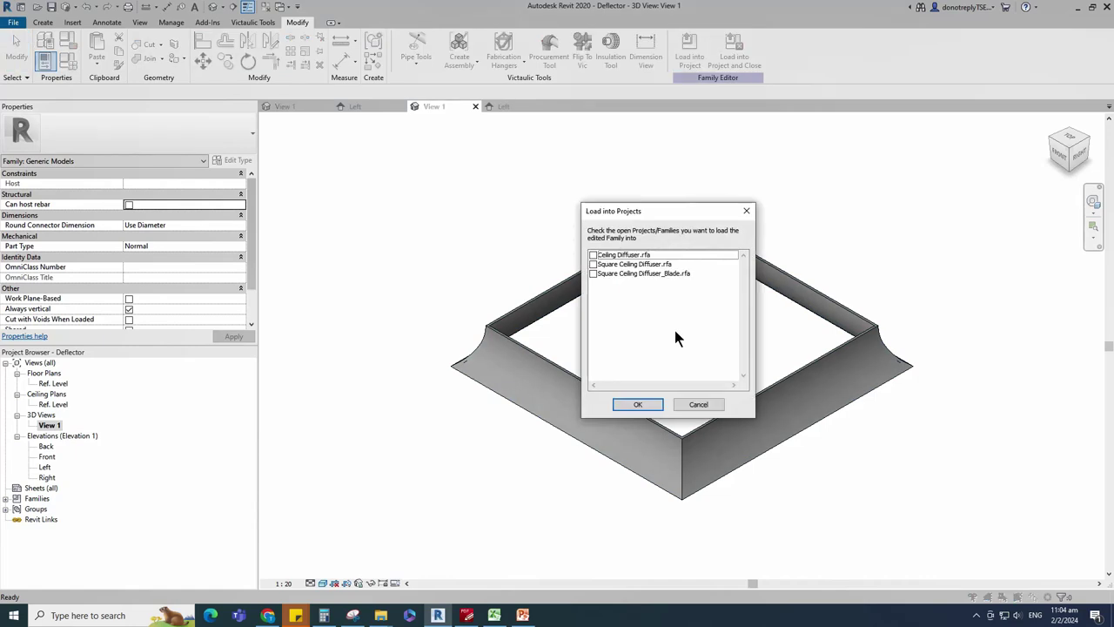
{"action": "left_click", "coordinate": [593, 254]}
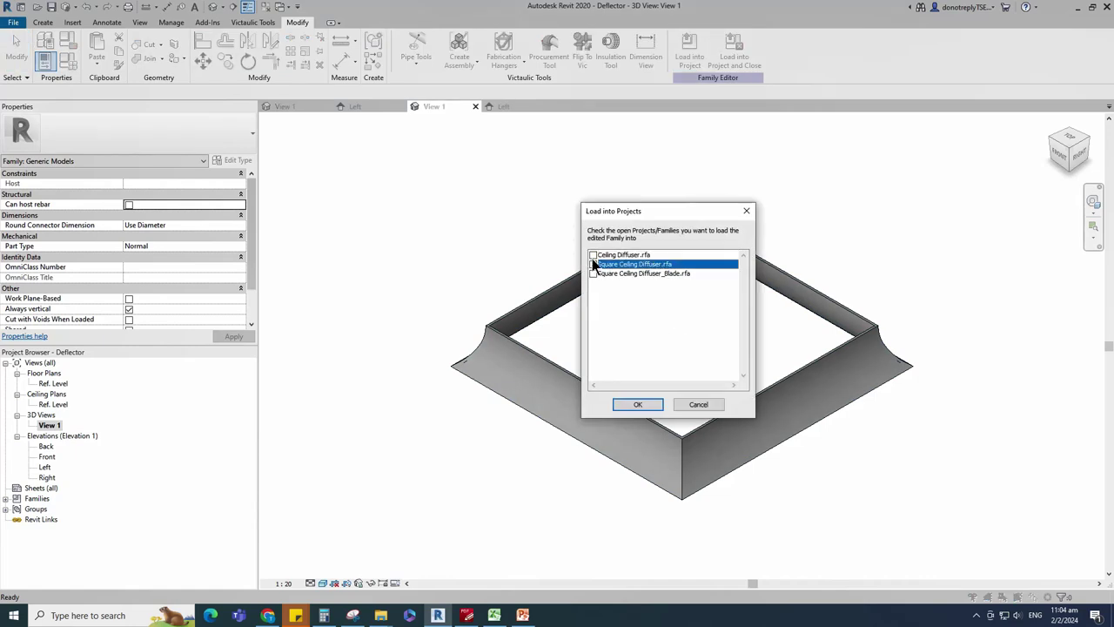
{"action": "left_click", "coordinate": [649, 406]}
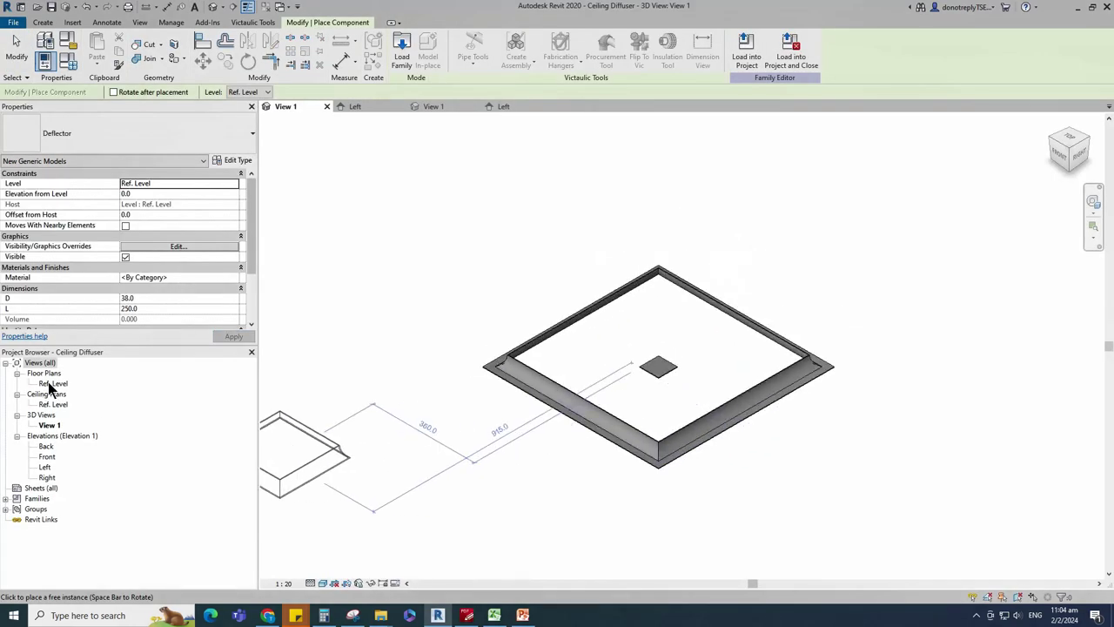
Step: Place one Deflector instance near the diffuser's centre in the Ref. Level floor plan
{"action": "double_click", "coordinate": [49, 384]}
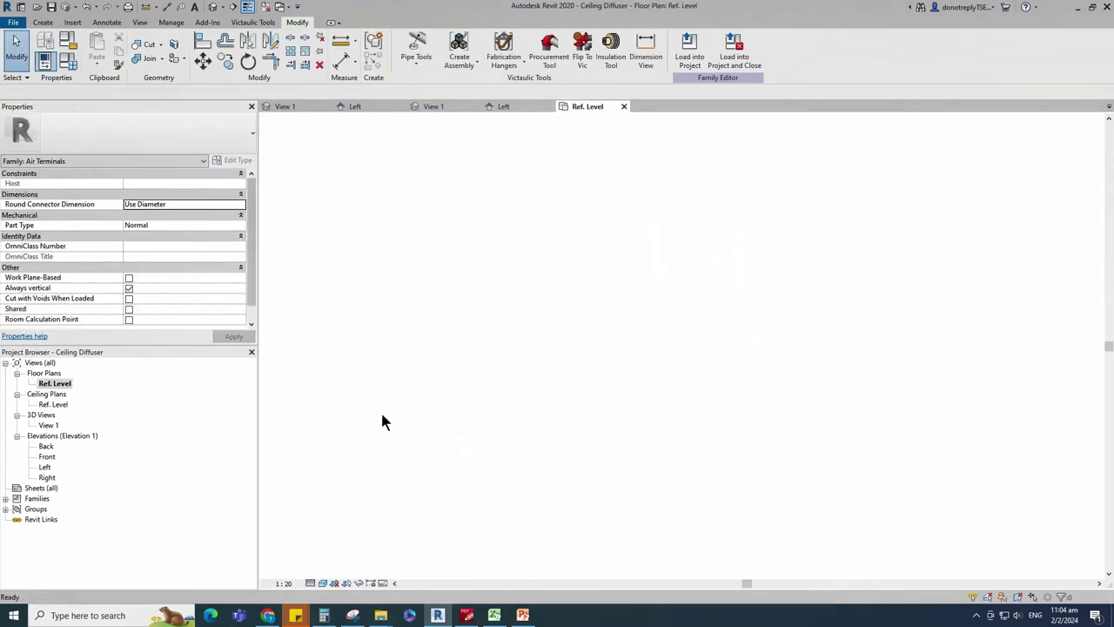
{"action": "left_click", "coordinate": [6, 499]}
{"action": "left_click", "coordinate": [18, 520]}
{"action": "left_click", "coordinate": [28, 530]}
{"action": "left_click_drag", "start_coordinate": [66, 541], "coordinate": [694, 363]}
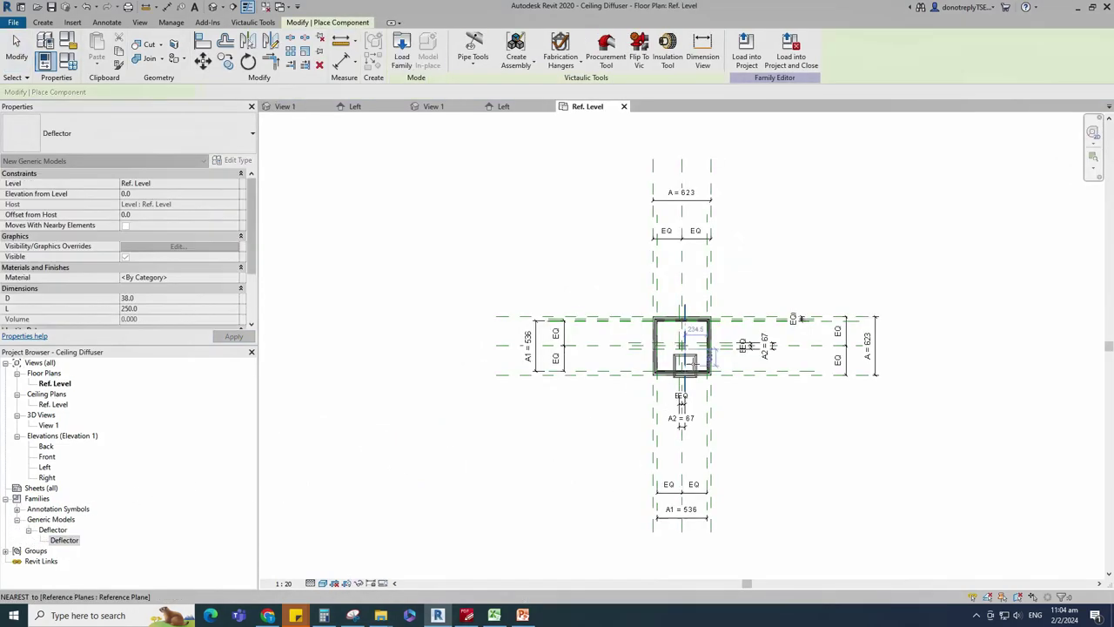
{"action": "scroll", "coordinate": [685, 358], "scroll_direction": "up", "scroll_amount": 6}
{"action": "scroll", "coordinate": [645, 331], "scroll_direction": "down", "scroll_amount": 2}
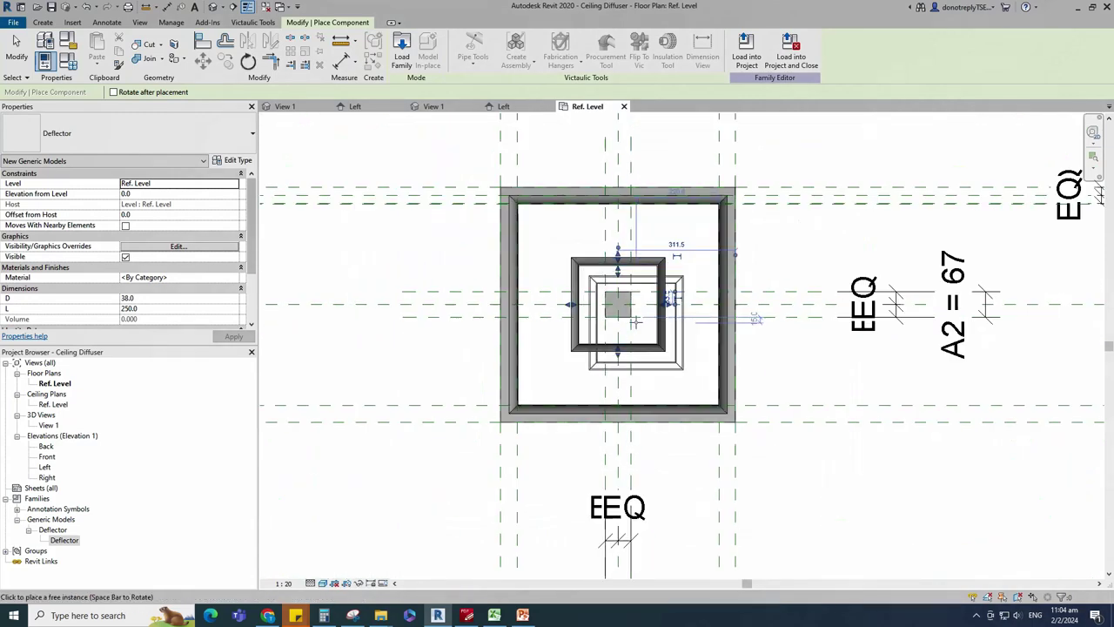
{"action": "scroll", "coordinate": [637, 322], "scroll_direction": "down", "scroll_amount": 2}
{"action": "key", "text": "Escape"}
{"action": "key", "text": "Escape"}
Step: Align the Deflector's centre planes with the diffuser's vertical and horizontal centre reference planes
{"action": "left_click", "coordinate": [202, 41]}
{"action": "left_click", "coordinate": [623, 151]}
{"action": "left_click", "coordinate": [624, 322]}
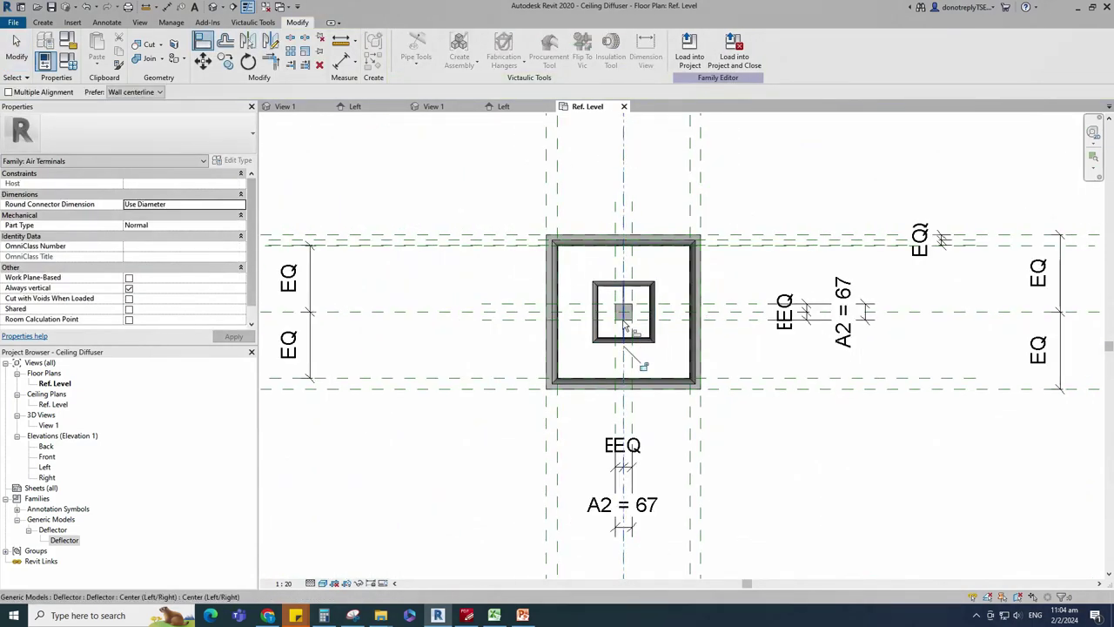
{"action": "key", "text": "Escape"}
{"action": "key", "text": "Escape"}
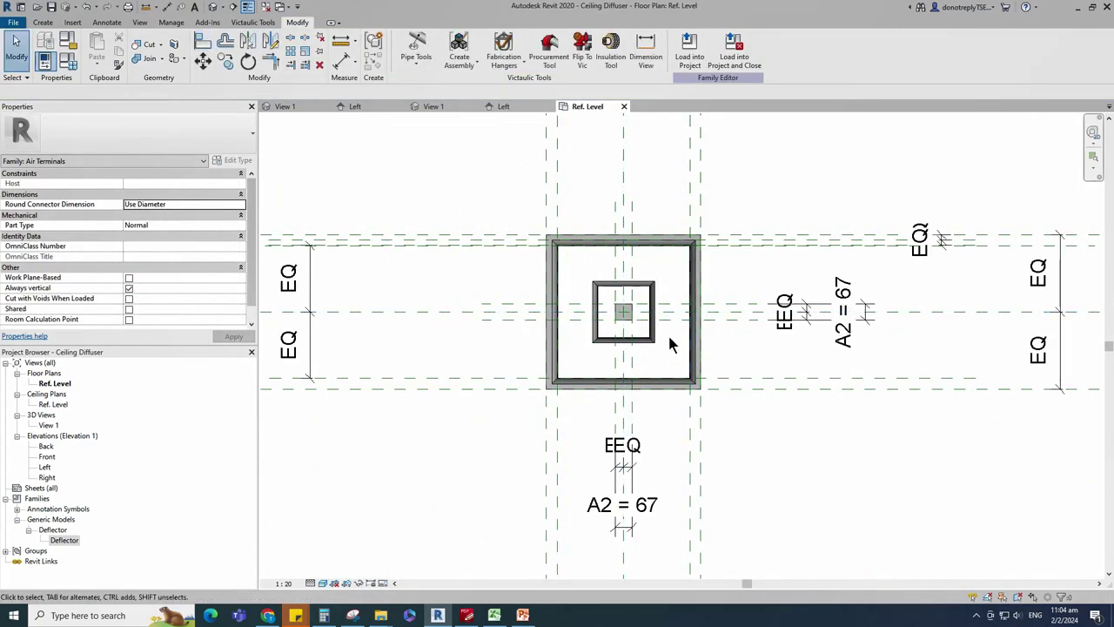
Step: Associate the placed Deflector's Material with the diffuser family's material parameter
{"action": "scroll", "coordinate": [670, 341], "scroll_direction": "up", "scroll_amount": 1}
{"action": "left_click", "coordinate": [654, 338]}
{"action": "scroll", "coordinate": [784, 301], "scroll_direction": "down", "scroll_amount": 2}
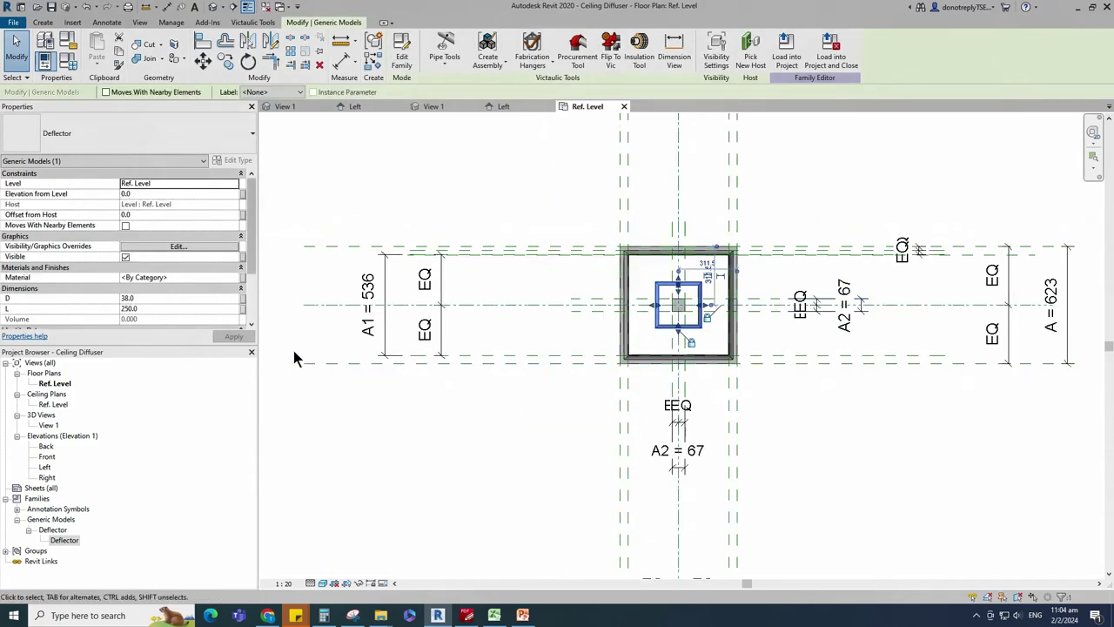
{"action": "left_click", "coordinate": [244, 277]}
{"action": "left_click", "coordinate": [505, 434]}
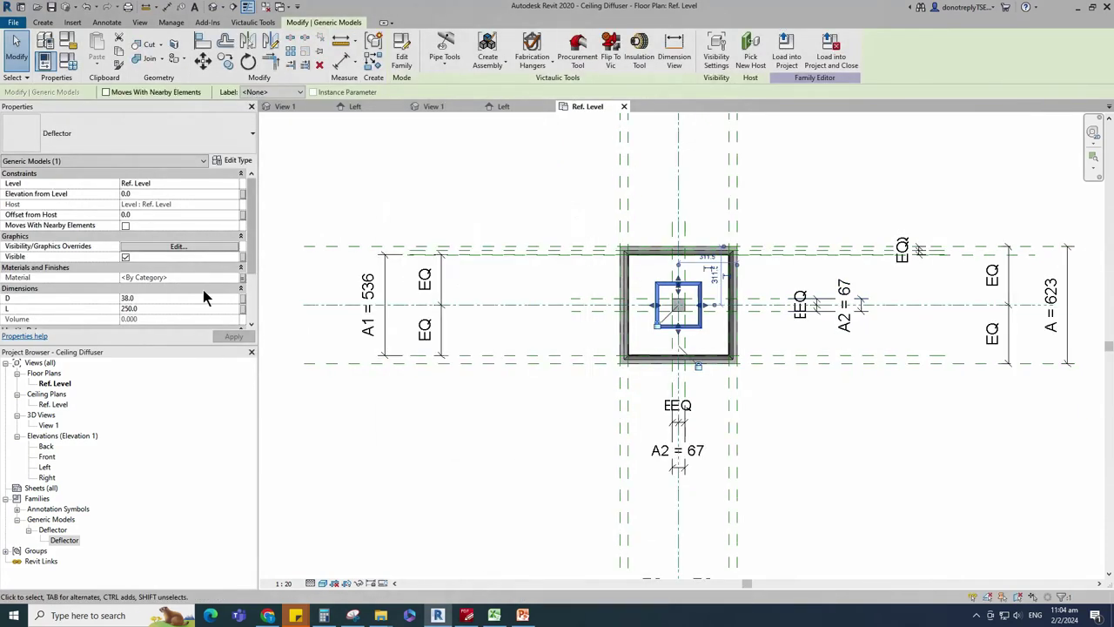
Step: Associate the Deflector's D dimension with the diffuser family's existing D parameter
{"action": "scroll", "coordinate": [218, 289], "scroll_direction": "down", "scroll_amount": 2}
{"action": "left_click", "coordinate": [243, 246]}
{"action": "left_click", "coordinate": [399, 320]}
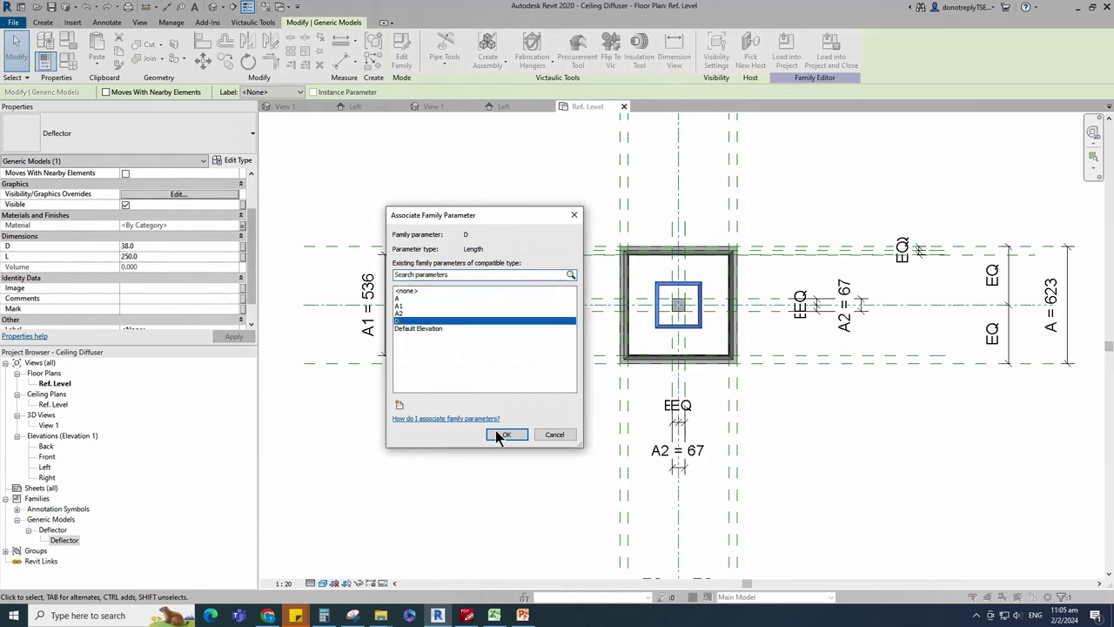
{"action": "left_click", "coordinate": [506, 433]}
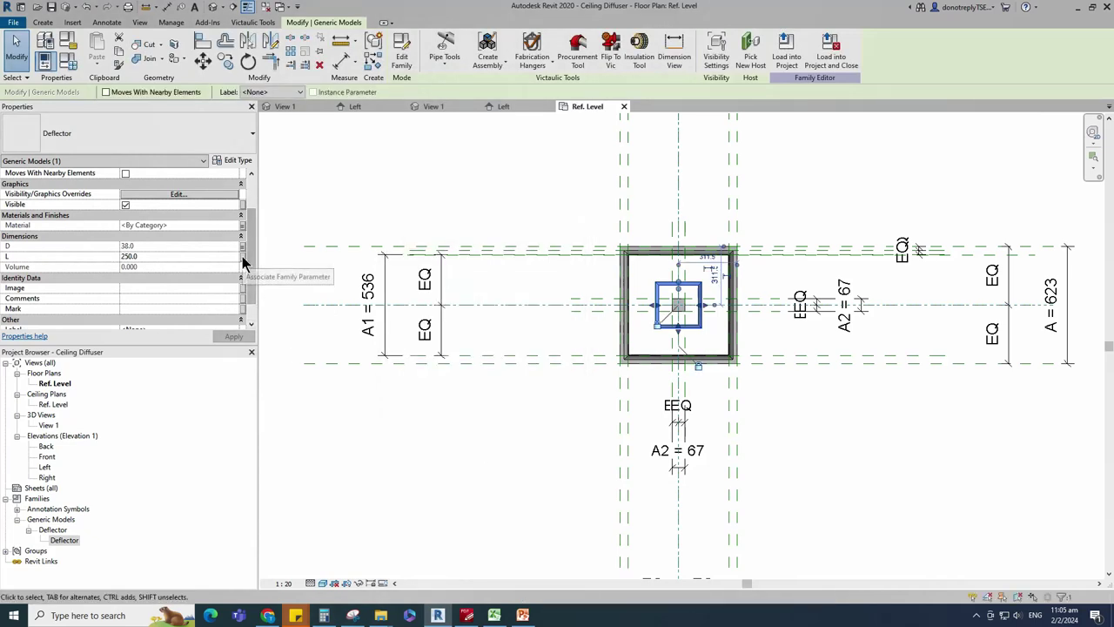
Step: Associate the Deflector's L dimension with a new type family parameter named L, grouped under Dimensions
{"action": "left_click", "coordinate": [244, 259]}
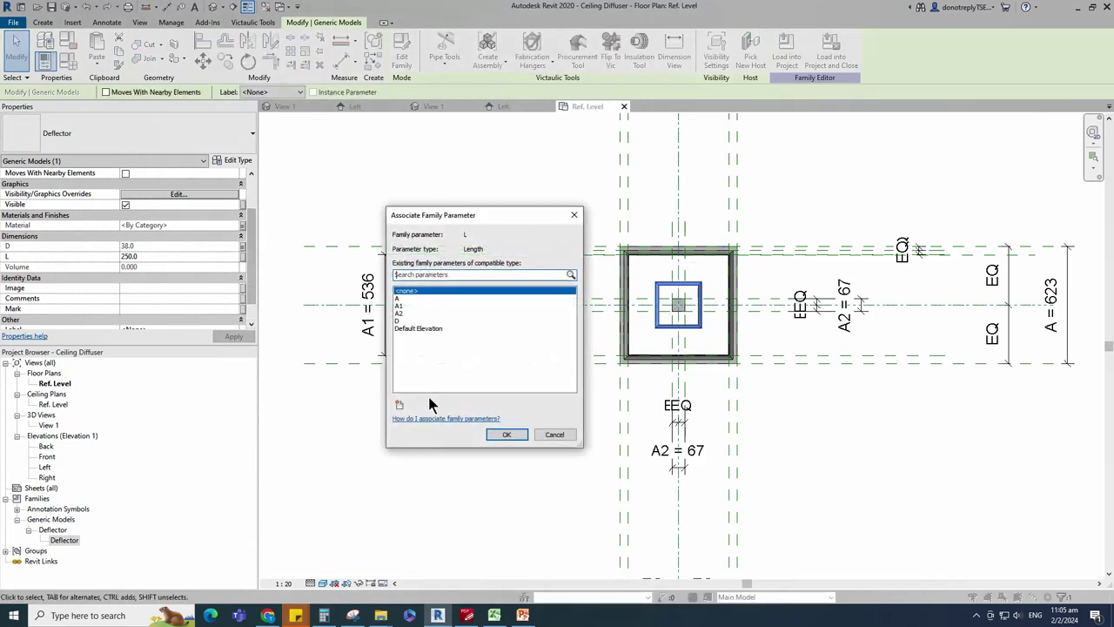
{"action": "left_click", "coordinate": [402, 405]}
{"action": "type", "text": "L"}
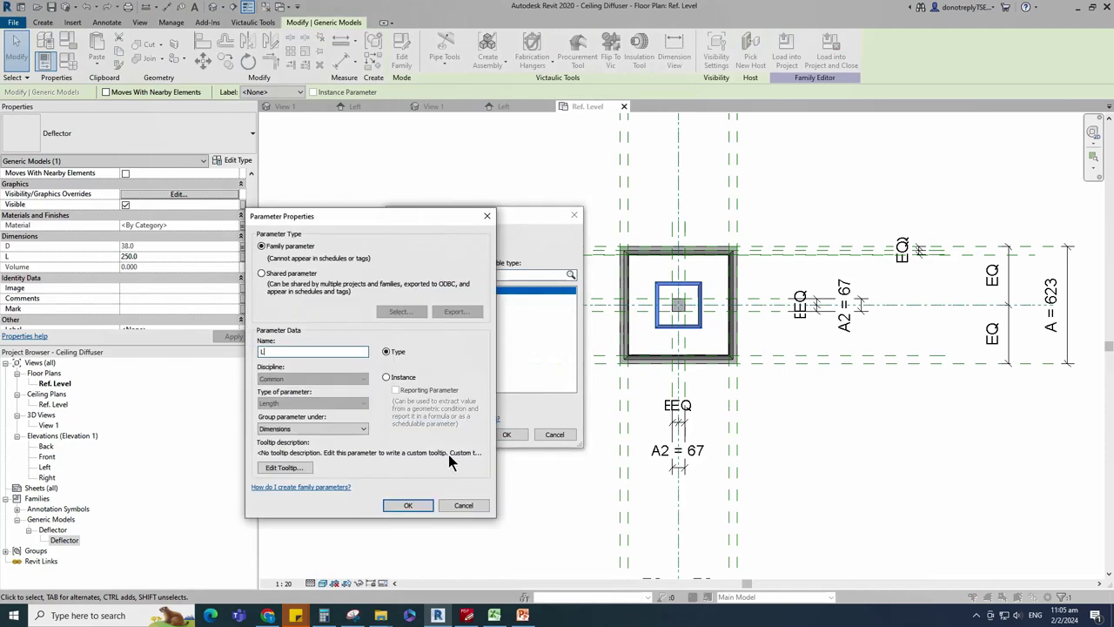
{"action": "left_click", "coordinate": [409, 506]}
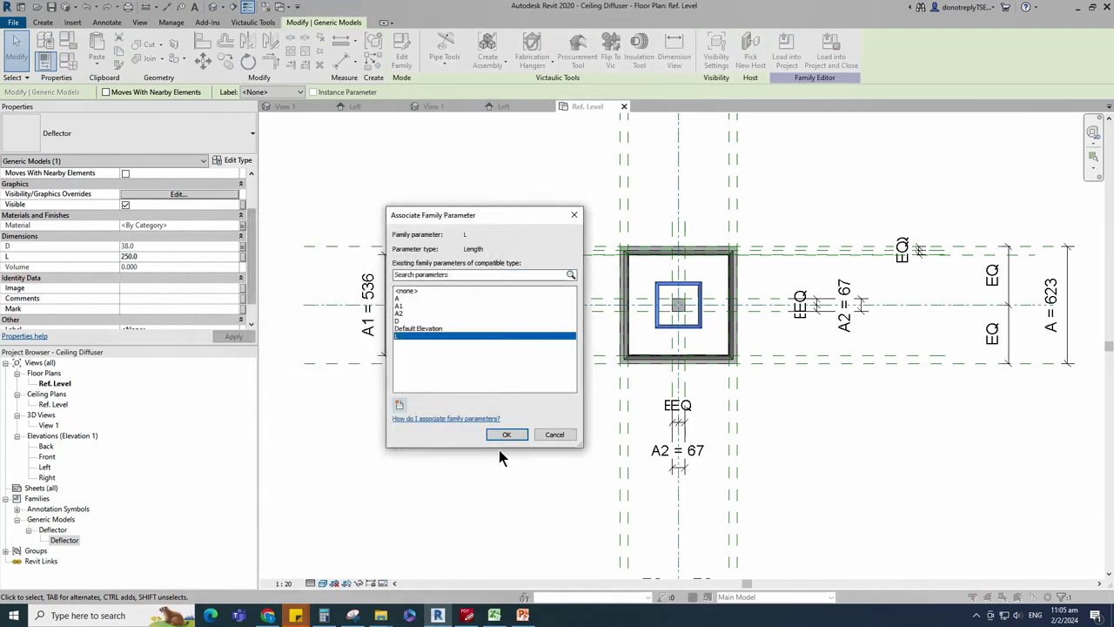
{"action": "left_click", "coordinate": [502, 434]}
{"action": "left_click", "coordinate": [481, 490]}
{"action": "scroll", "coordinate": [731, 370], "scroll_direction": "up", "scroll_amount": 2}
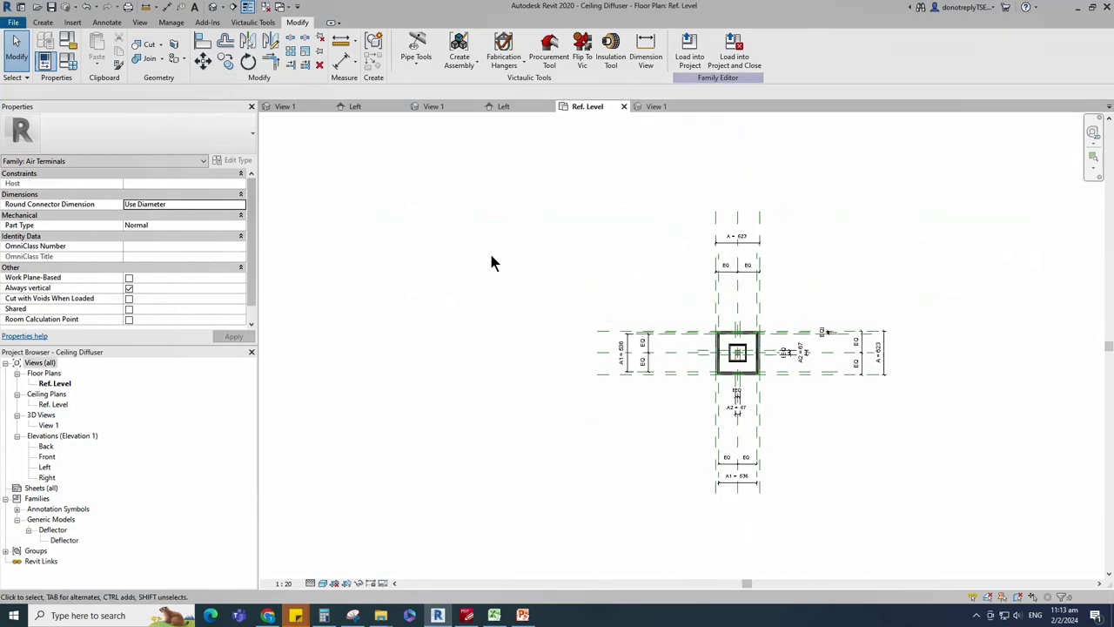
Step: Add a length type parameter named n under Dimensions to the Ceiling Diffuser family
{"action": "left_click", "coordinate": [68, 61]}
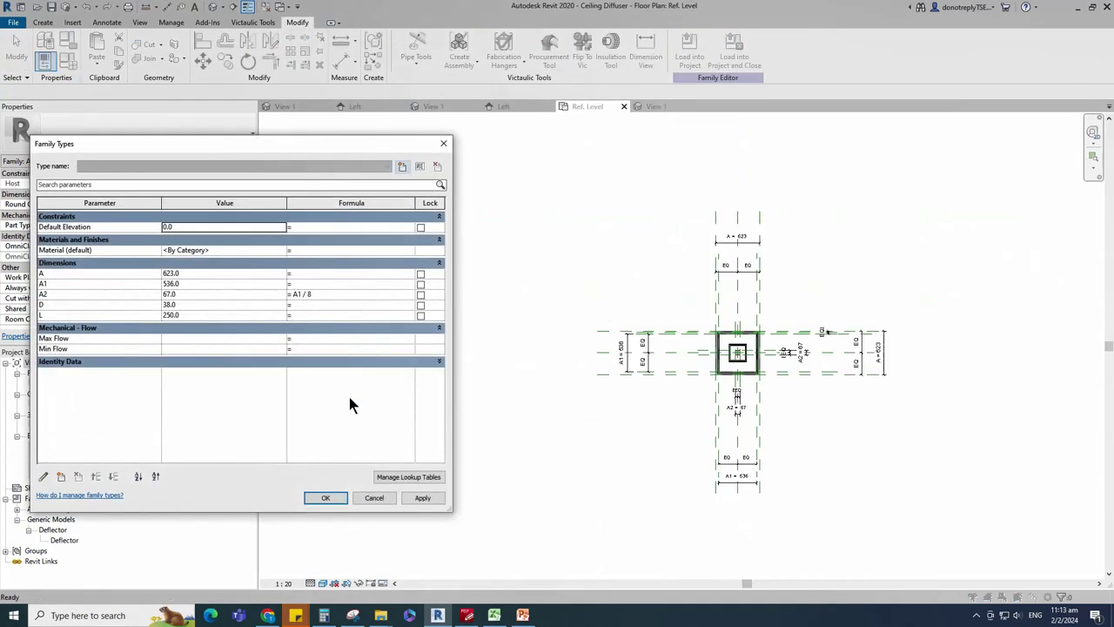
{"action": "left_click", "coordinate": [61, 476]}
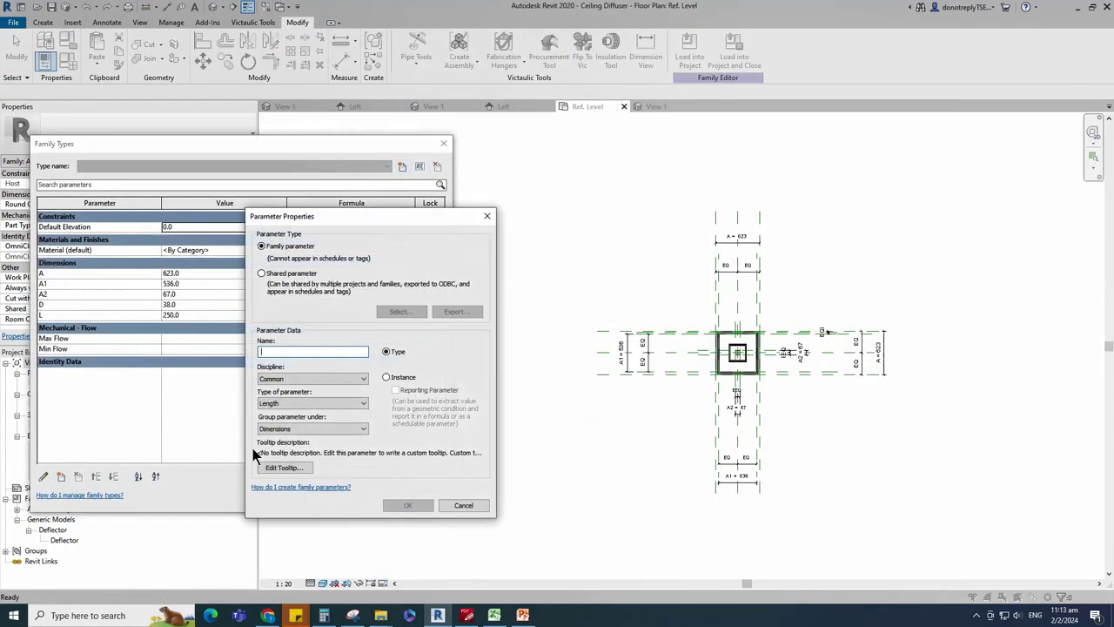
{"action": "type", "text": "n"}
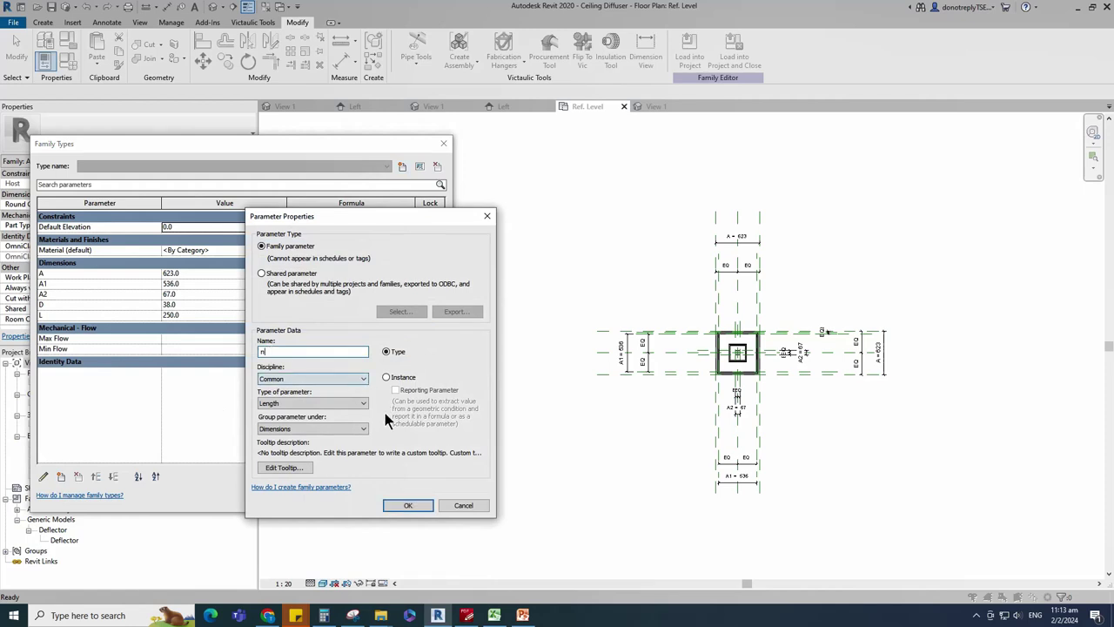
{"action": "left_click", "coordinate": [404, 506]}
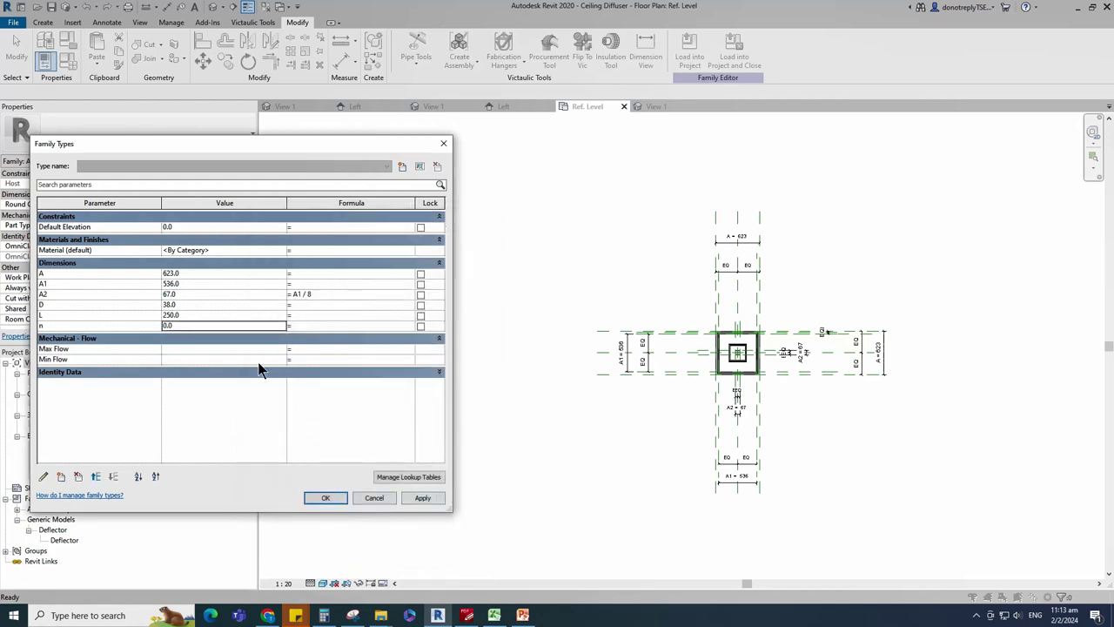
Step: Set the formula of n to (A1 - A2) / 12 and the formula of L to A2 + 39 mm
{"action": "left_click", "coordinate": [293, 326]}
{"action": "type", "text": "("}
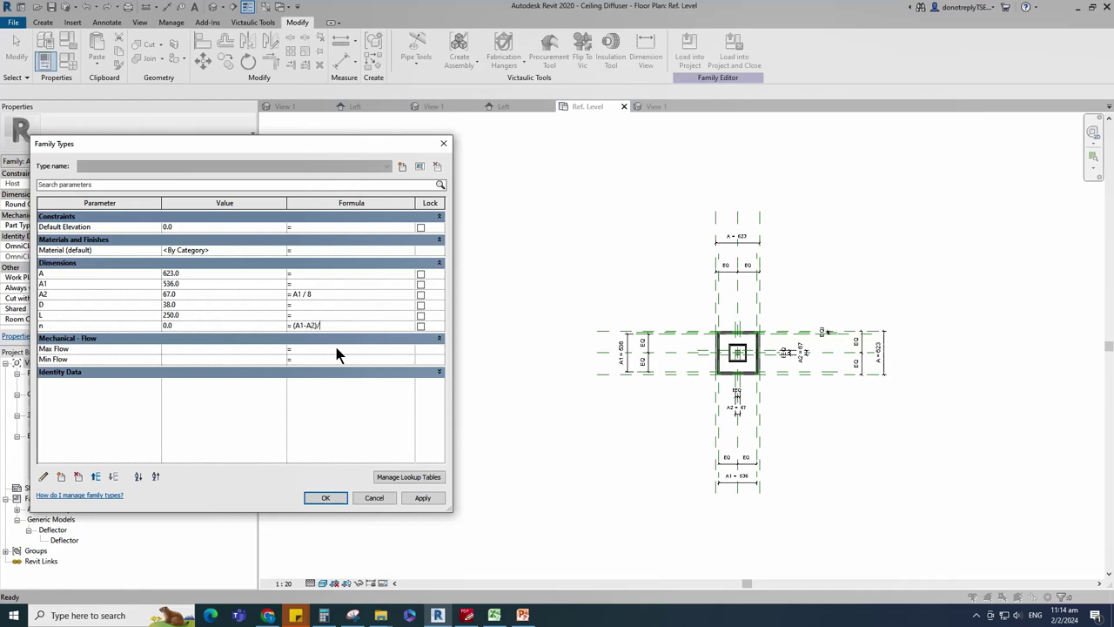
{"action": "type", "text": "A1 - A2) / 12"}
{"action": "left_click", "coordinate": [422, 498]}
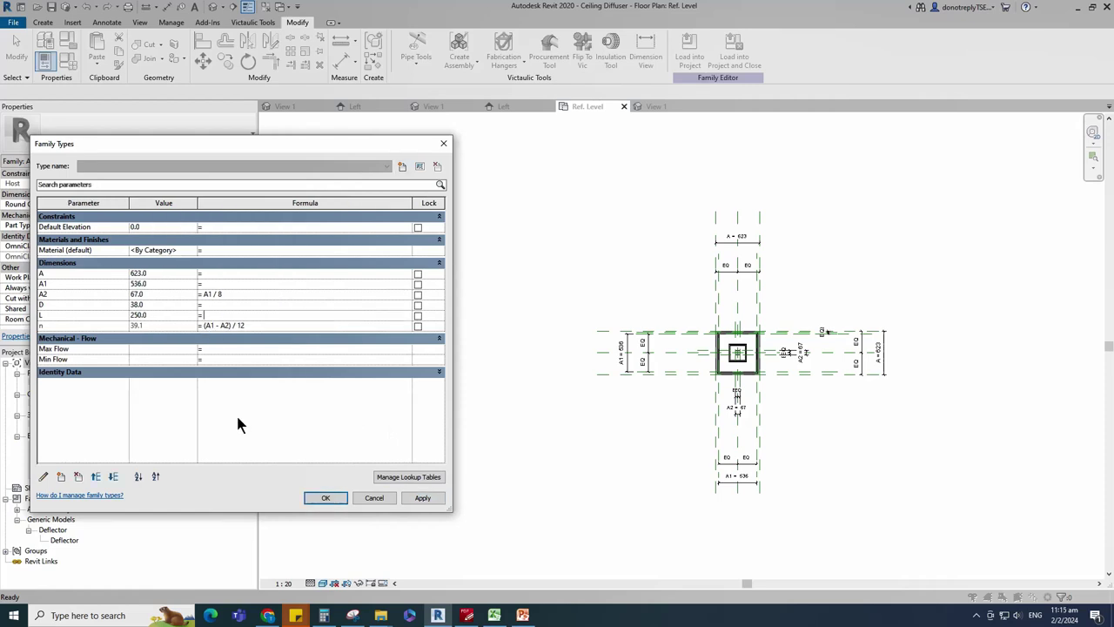
{"action": "type", "text": "A2 + 39 mm"}
{"action": "left_click", "coordinate": [424, 497]}
Step: Add three length type parameters named L01, L02 and L03 under Dimensions
{"action": "left_click", "coordinate": [61, 476]}
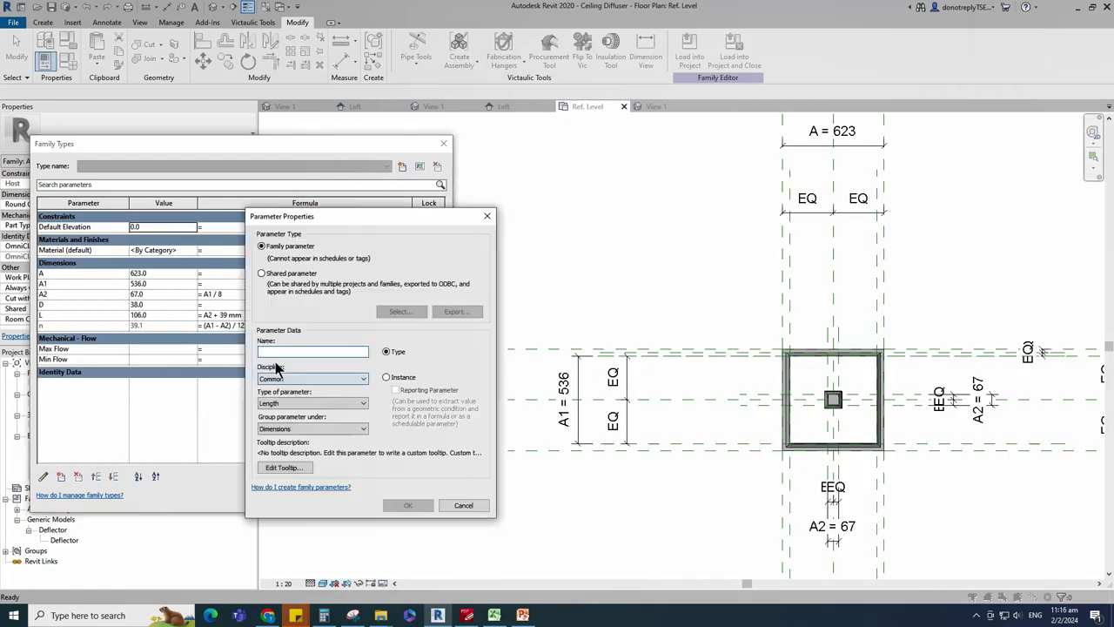
{"action": "type", "text": "L01"}
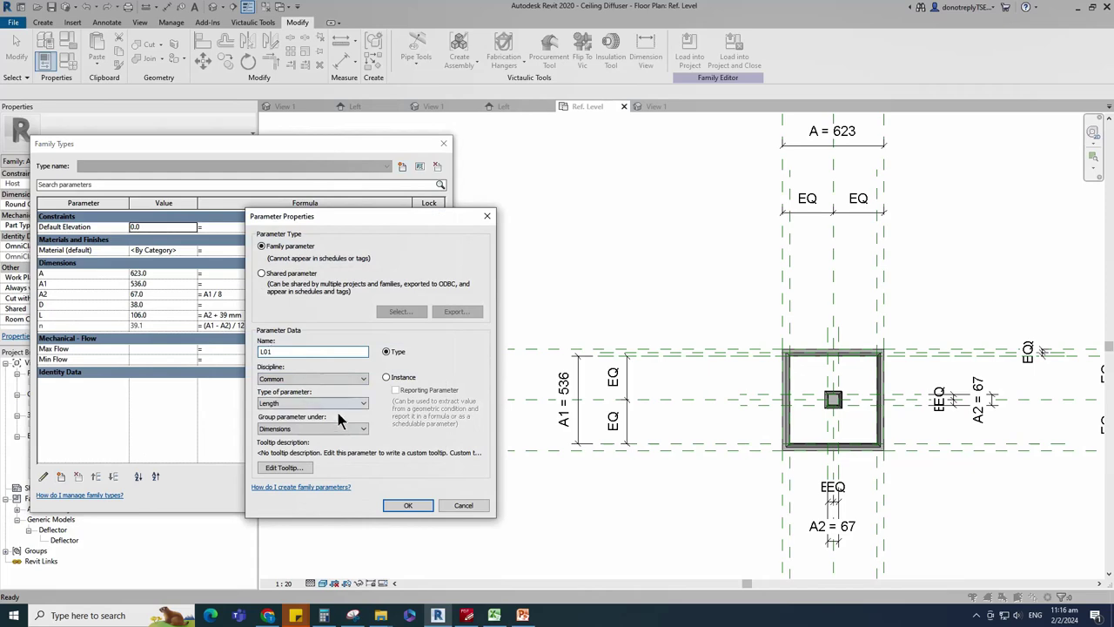
{"action": "left_click", "coordinate": [405, 505]}
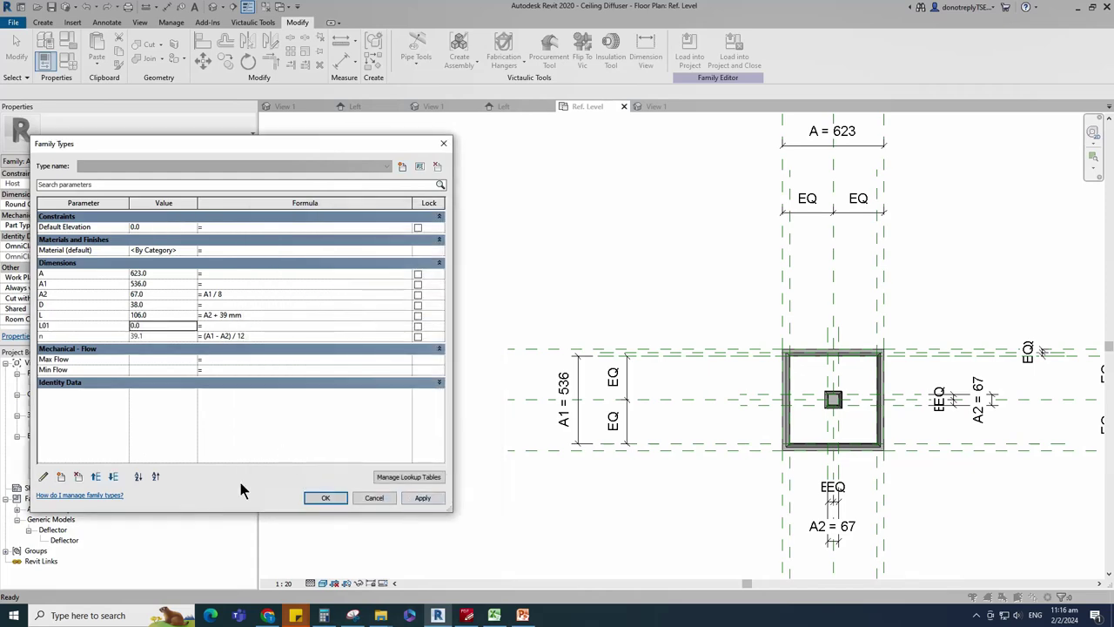
{"action": "left_click", "coordinate": [61, 476]}
{"action": "type", "text": "L02"}
{"action": "left_click", "coordinate": [408, 505]}
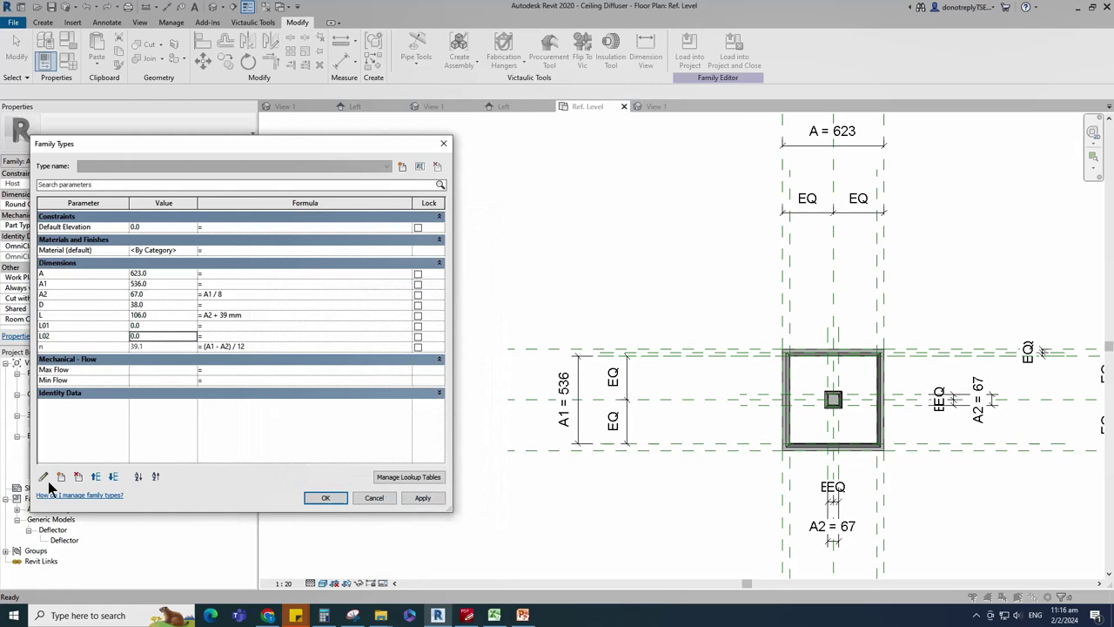
{"action": "left_click", "coordinate": [61, 476]}
{"action": "type", "text": "L03"}
{"action": "left_click", "coordinate": [407, 505]}
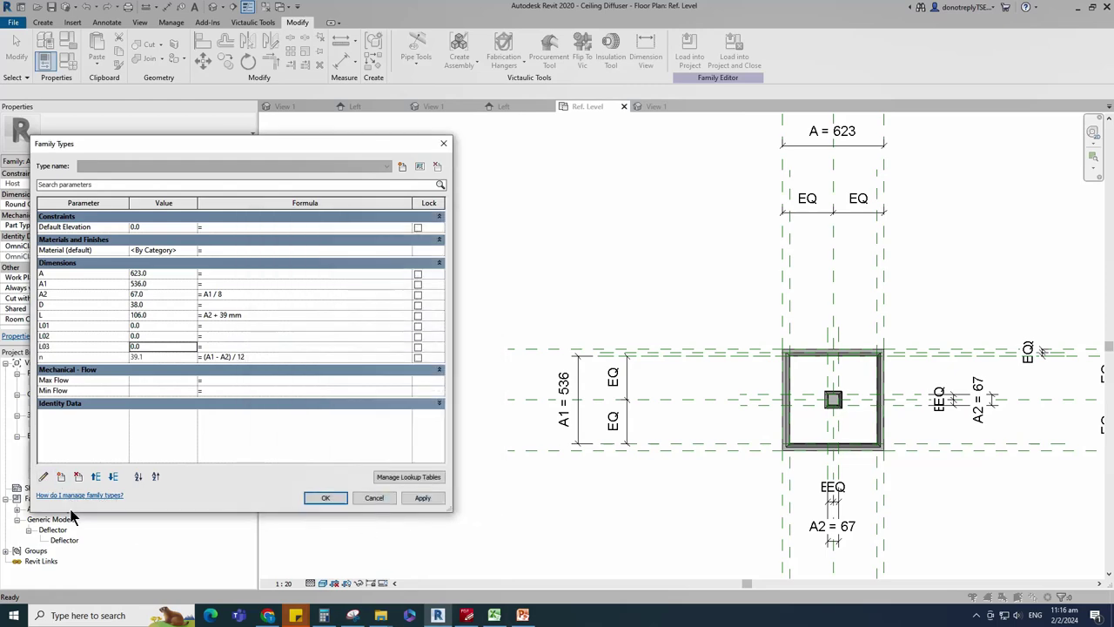
Step: Add four length type parameters named L04, L05, L06 and L07 under Dimensions
{"action": "left_click", "coordinate": [61, 476]}
{"action": "type", "text": "L04"}
{"action": "key", "text": "Return"}
{"action": "left_click", "coordinate": [61, 476]}
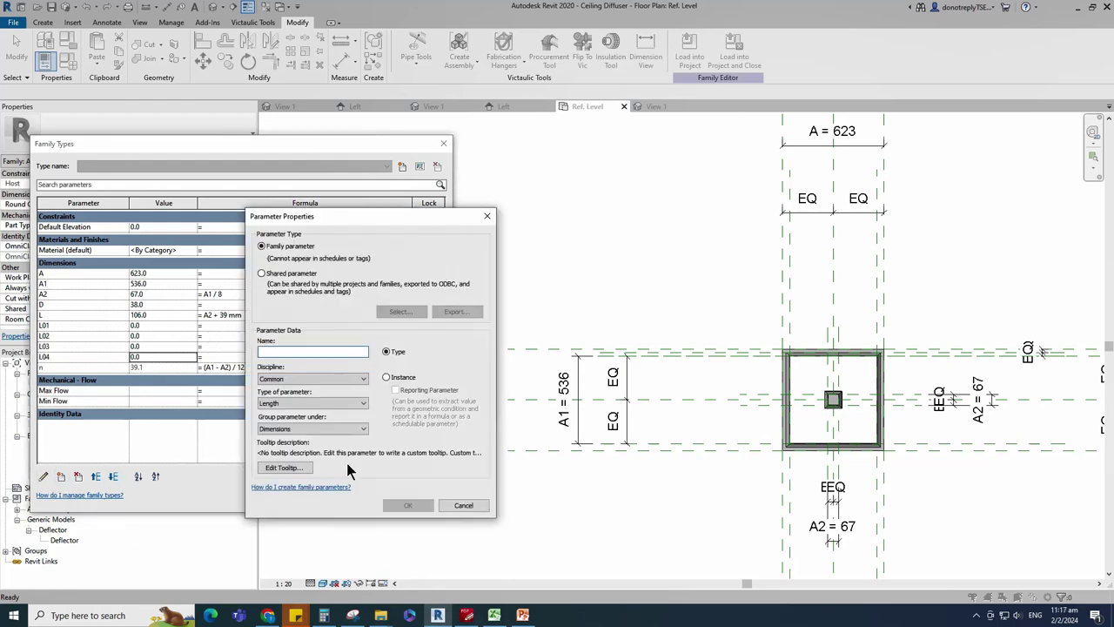
{"action": "type", "text": "L05"}
{"action": "left_click", "coordinate": [406, 506]}
{"action": "left_click", "coordinate": [62, 476]}
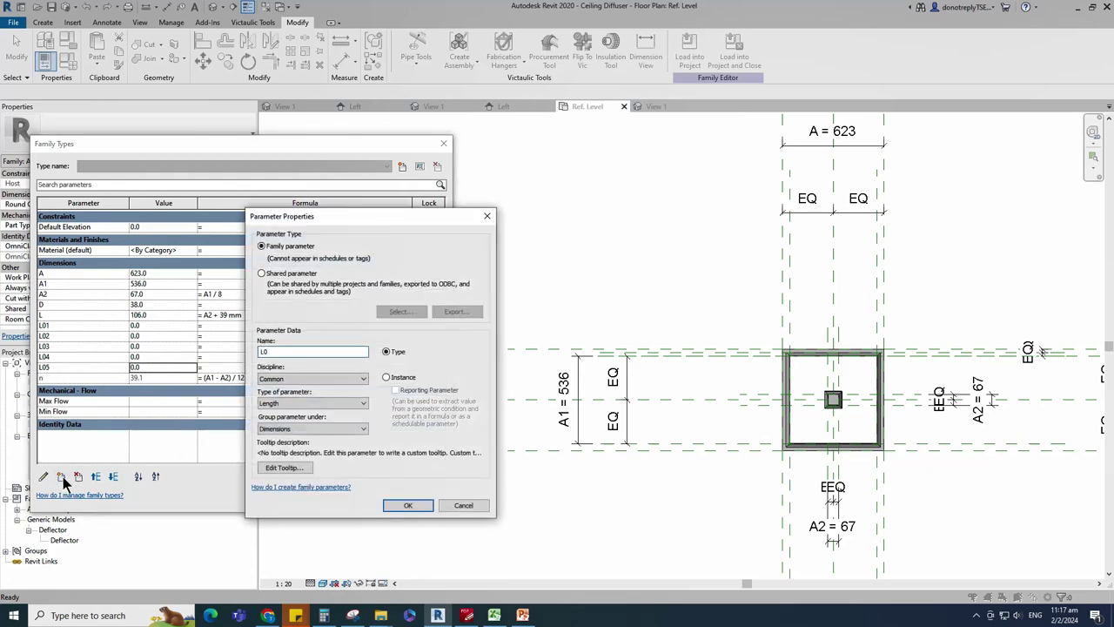
{"action": "type", "text": "L06"}
{"action": "key", "text": "Return"}
{"action": "left_click", "coordinate": [60, 477]}
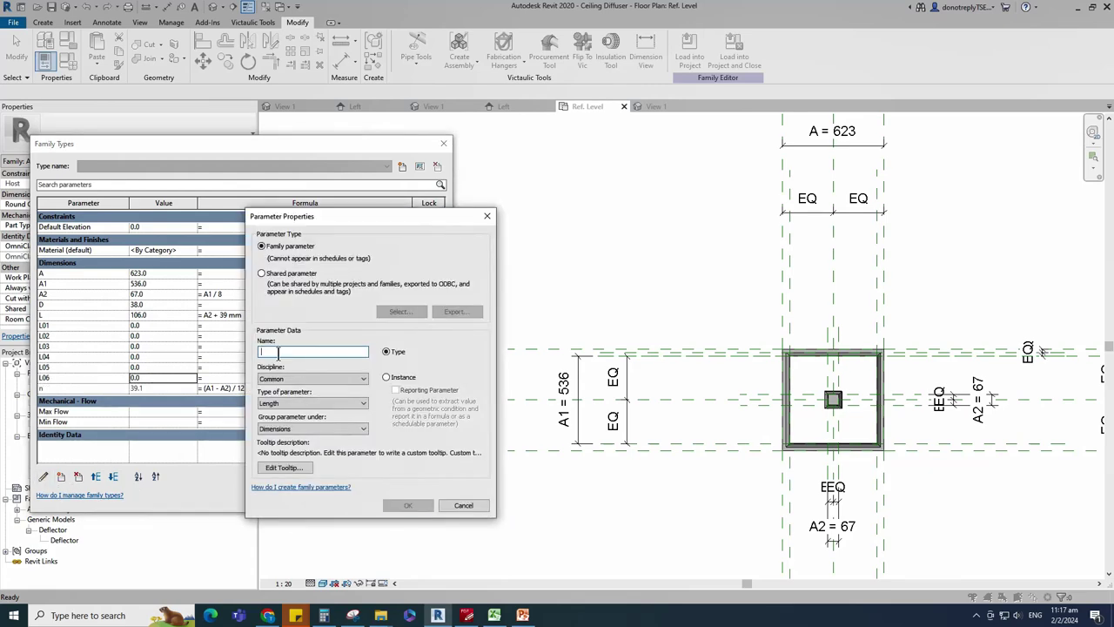
{"action": "type", "text": "L07"}
{"action": "left_click", "coordinate": [405, 506]}
Step: Add four length type parameters named L08, L09, L10 and L11 under Dimensions
{"action": "left_click", "coordinate": [61, 476]}
{"action": "type", "text": "L0"}
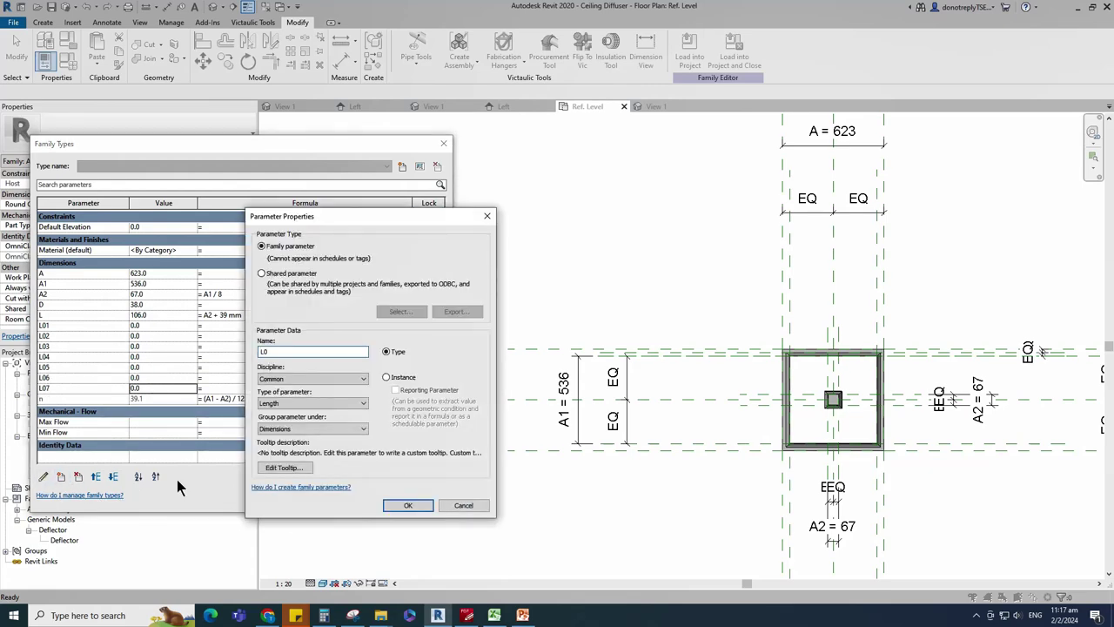
{"action": "type", "text": "8"}
{"action": "left_click", "coordinate": [407, 505]}
{"action": "left_click", "coordinate": [61, 476]}
{"action": "type", "text": "L09"}
{"action": "left_click", "coordinate": [406, 504]}
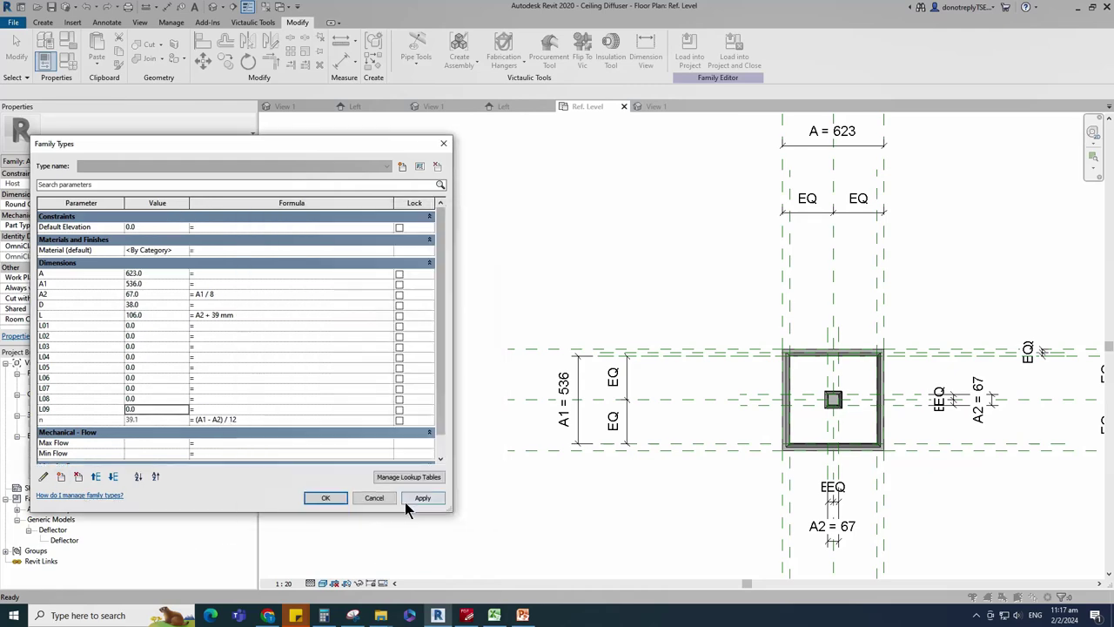
{"action": "left_click", "coordinate": [61, 476]}
{"action": "type", "text": "L10"}
{"action": "left_click", "coordinate": [406, 504]}
{"action": "left_click", "coordinate": [61, 476]}
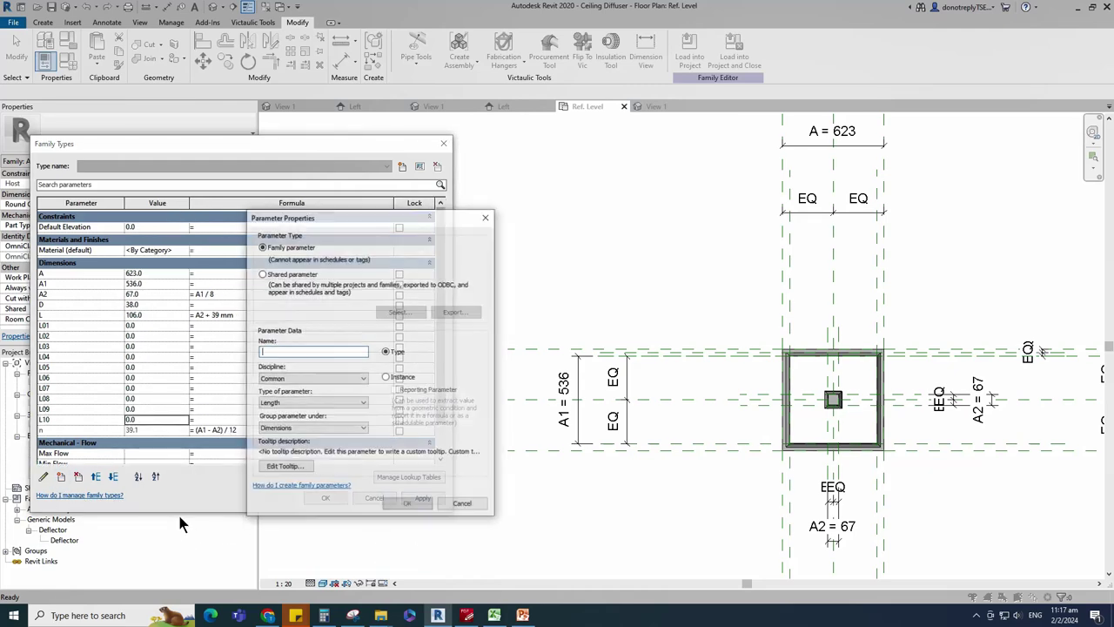
{"action": "type", "text": "L11"}
{"action": "left_click", "coordinate": [406, 505]}
Step: Set the formula of L01 to L + 39 mm by reusing the formula of L
{"action": "scroll", "coordinate": [212, 316], "scroll_direction": "down", "scroll_amount": 1}
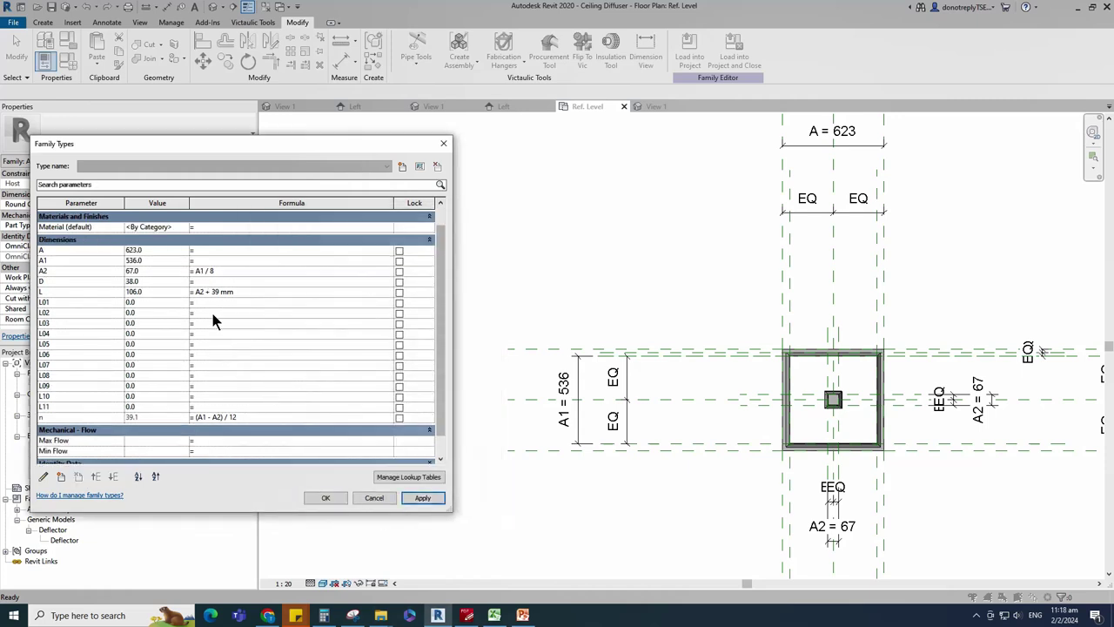
{"action": "left_click", "coordinate": [249, 292]}
{"action": "key", "text": "ctrl+c"}
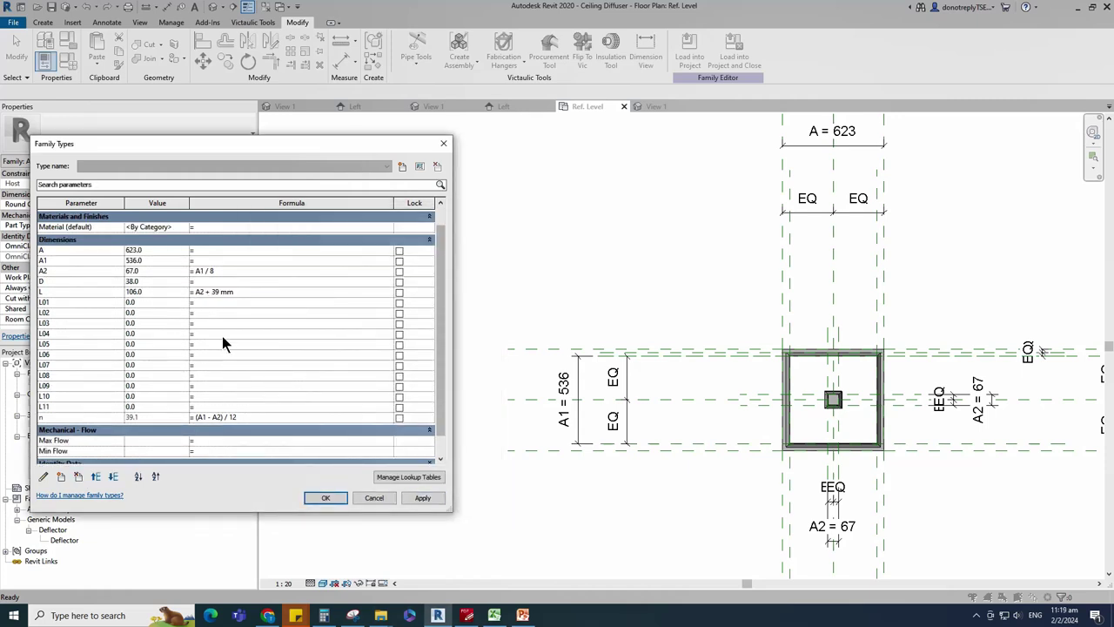
{"action": "left_click", "coordinate": [205, 302]}
{"action": "key", "text": "ctrl+v"}
{"action": "key", "text": "BackSpace"}
{"action": "key", "text": "BackSpace"}
{"action": "type", "text": "L"}
{"action": "left_click", "coordinate": [423, 498]}
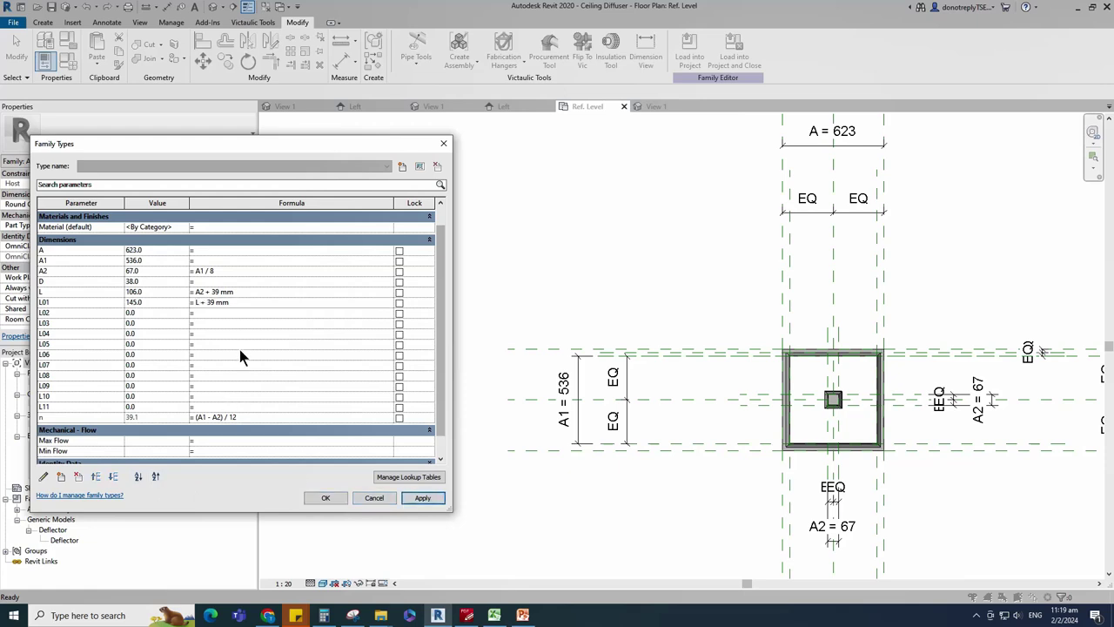
Step: Set the formulas of L02 through L05 to the preceding length parameter + 39 mm, from L01 + 39 mm up to L04 + 39 mm
{"action": "left_click", "coordinate": [222, 302]}
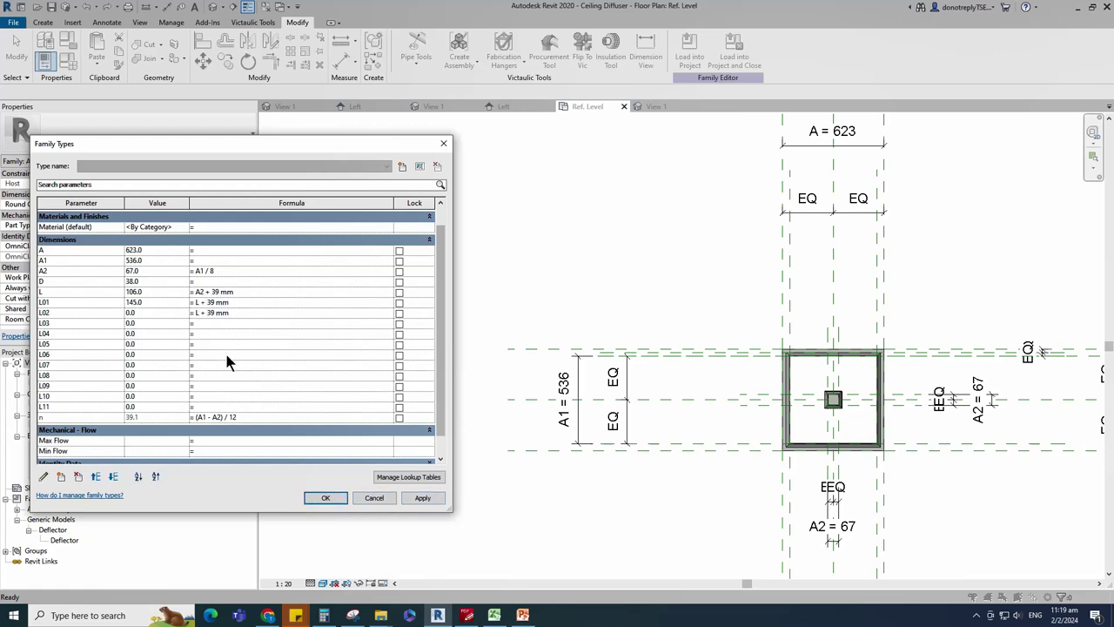
{"action": "type", "text": "01"}
{"action": "left_click", "coordinate": [202, 319]}
{"action": "key", "text": "ctrl+c"}
{"action": "type", "text": "2 + 39 mm"}
{"action": "key", "text": "Down"}
{"action": "left_click", "coordinate": [410, 498]}
{"action": "left_click", "coordinate": [196, 345]}
{"action": "key", "text": "ctrl+v"}
{"action": "type", "text": "4"}
{"action": "key", "text": "Return"}
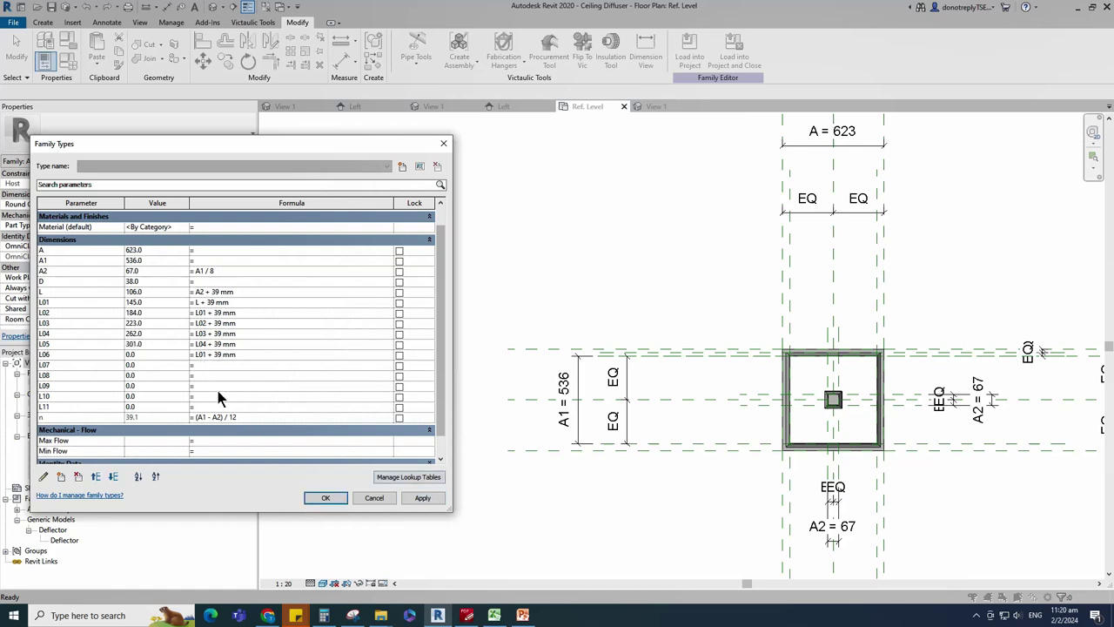
Step: Set the formula of L06 to L05 + 39 mm and the formula of L07 to L06 + 39 mm
{"action": "type", "text": "5"}
{"action": "left_click", "coordinate": [423, 498]}
{"action": "left_click", "coordinate": [208, 365]}
{"action": "key", "text": "ctrl+v"}
{"action": "left_click", "coordinate": [206, 365]}
{"action": "key", "text": "BackSpace"}
{"action": "type", "text": "6"}
{"action": "key", "text": "Return"}
Step: Set the formula of L08 to L07 + 39 mm and the formula of L09 to L08 + 39 mm
{"action": "type", "text": "7"}
{"action": "key", "text": "Return"}
{"action": "key", "text": "Left"}
{"action": "key", "text": "Left"}
{"action": "key", "text": "Left"}
{"action": "key", "text": "Left"}
{"action": "key", "text": "Left"}
{"action": "key", "text": "Left"}
{"action": "key", "text": "Left"}
{"action": "key", "text": "Left"}
{"action": "type", "text": "8"}
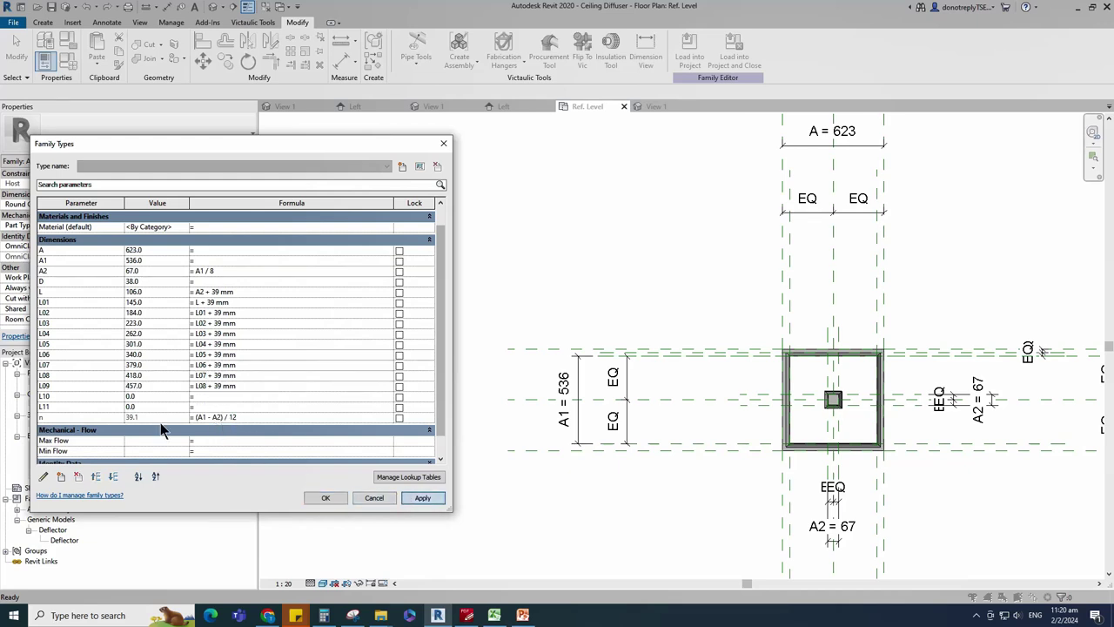
Step: Set the formulas of L10 to L09 + 39 mm and L11 to L10 + 39 mm, and accept the family types
{"action": "key", "text": "Return"}
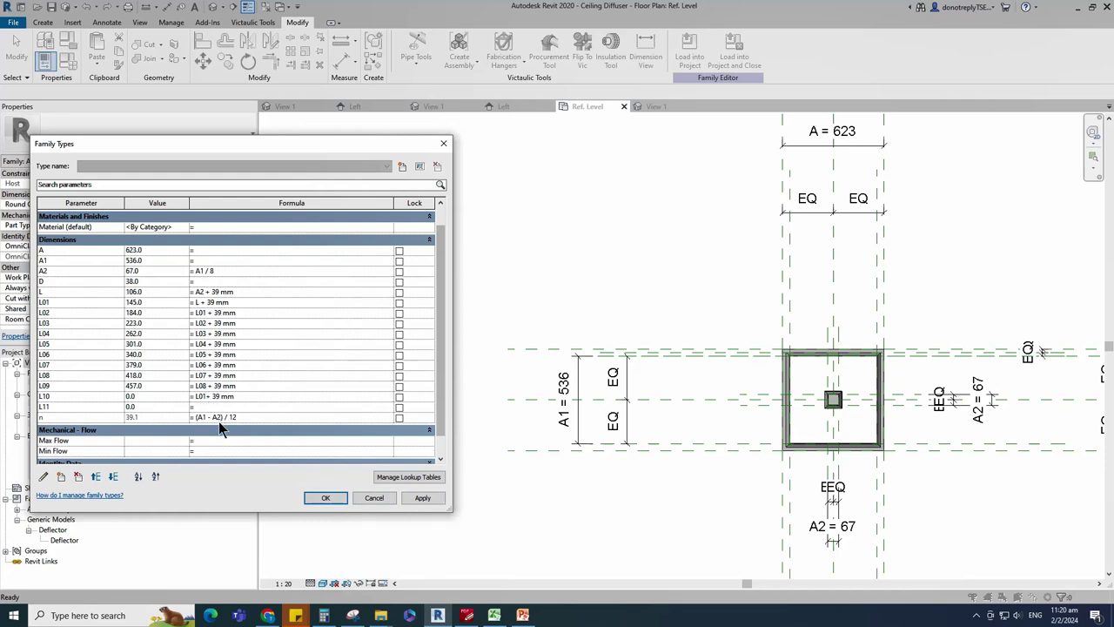
{"action": "left_click", "coordinate": [422, 497]}
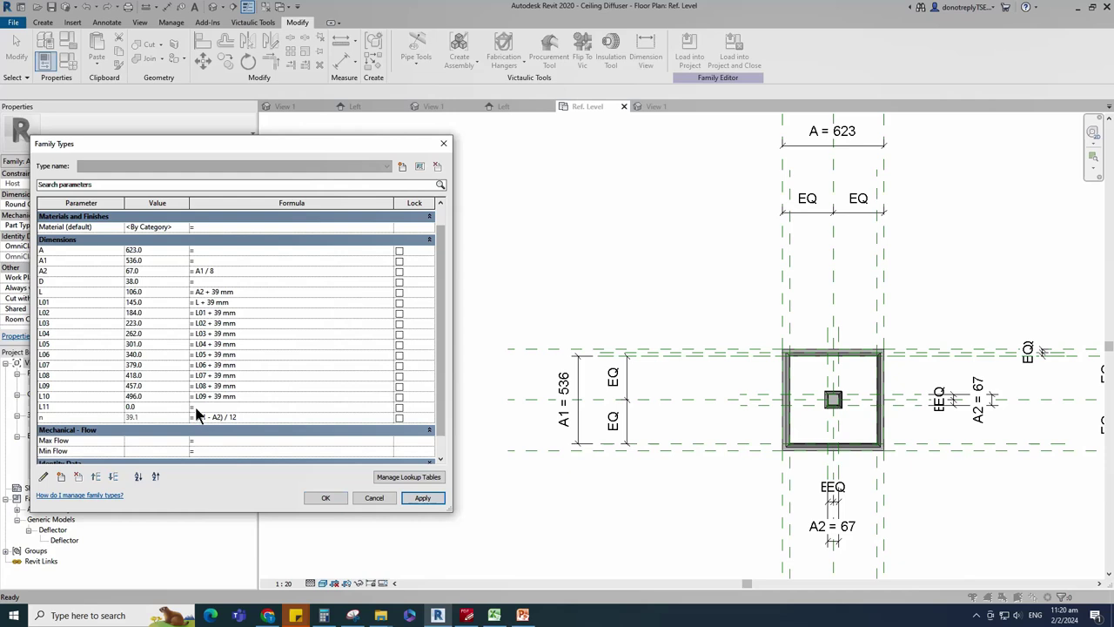
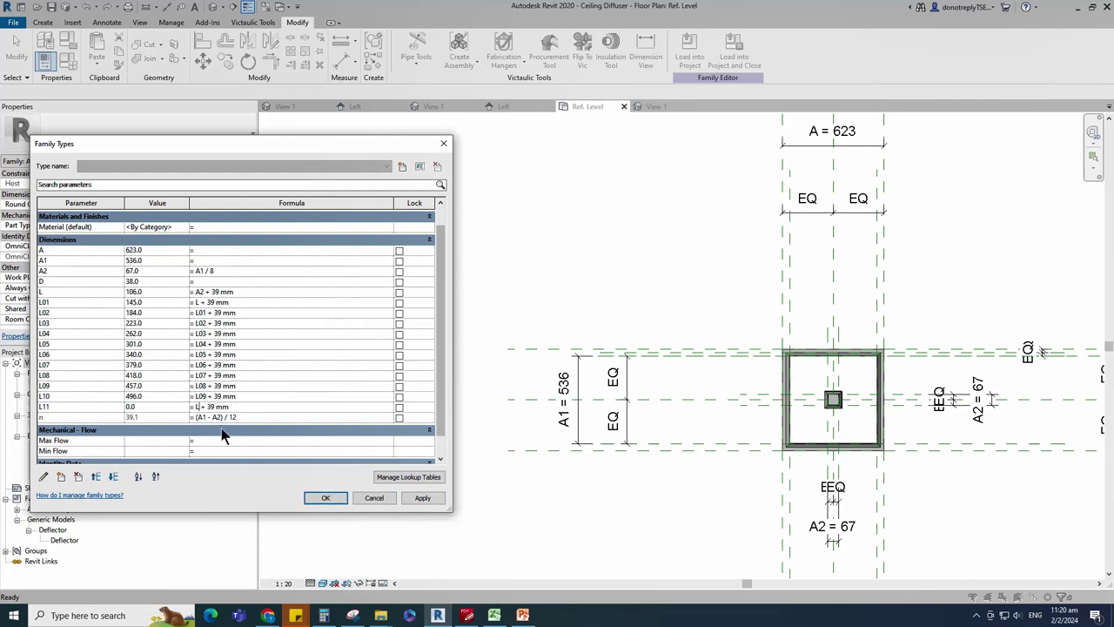
{"action": "left_click", "coordinate": [418, 500]}
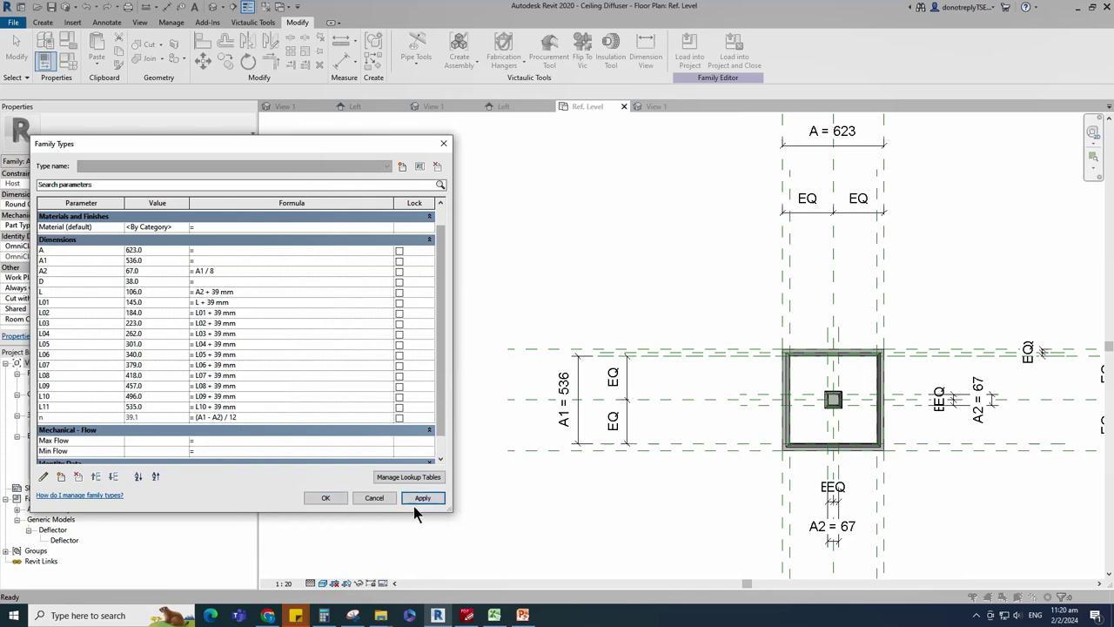
{"action": "left_click", "coordinate": [330, 497]}
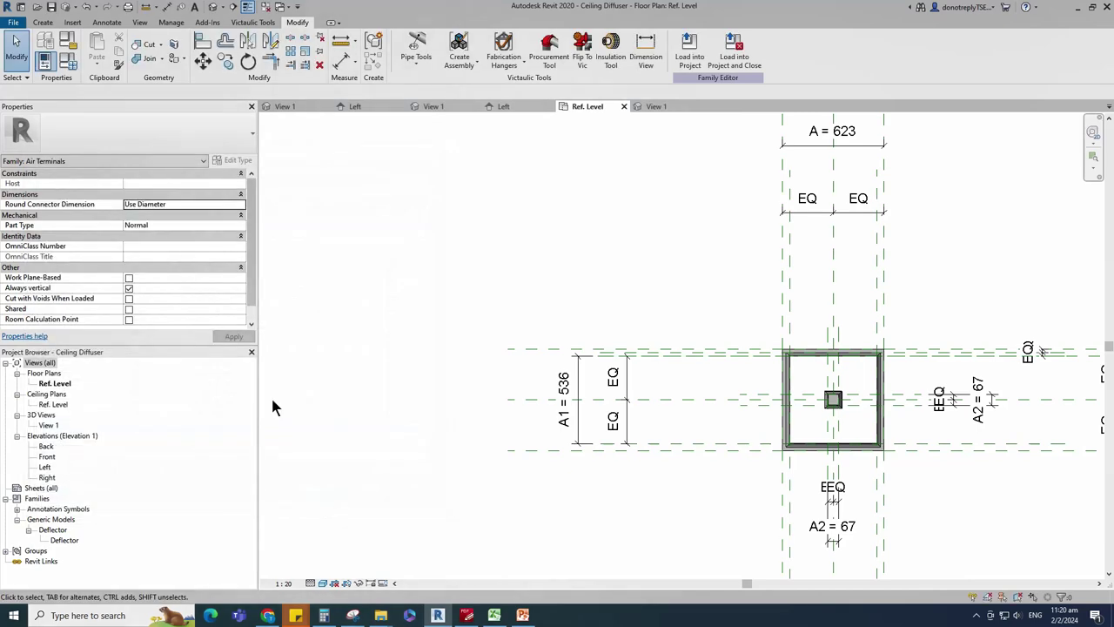
Step: Copy the central Deflector about 140 mm straight down in the Ref. Level plan
{"action": "scroll", "coordinate": [296, 397], "scroll_direction": "down", "scroll_amount": 3}
{"action": "scroll", "coordinate": [553, 412], "scroll_direction": "up", "scroll_amount": 5}
{"action": "left_click", "coordinate": [530, 367]}
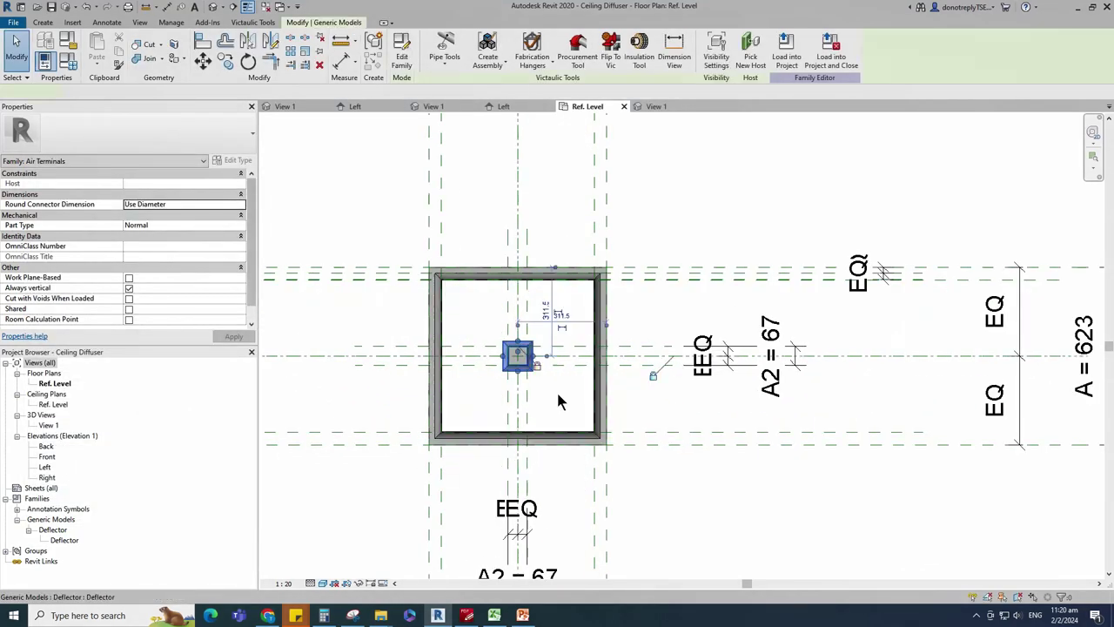
{"action": "left_click", "coordinate": [225, 59]}
{"action": "left_click", "coordinate": [518, 357]}
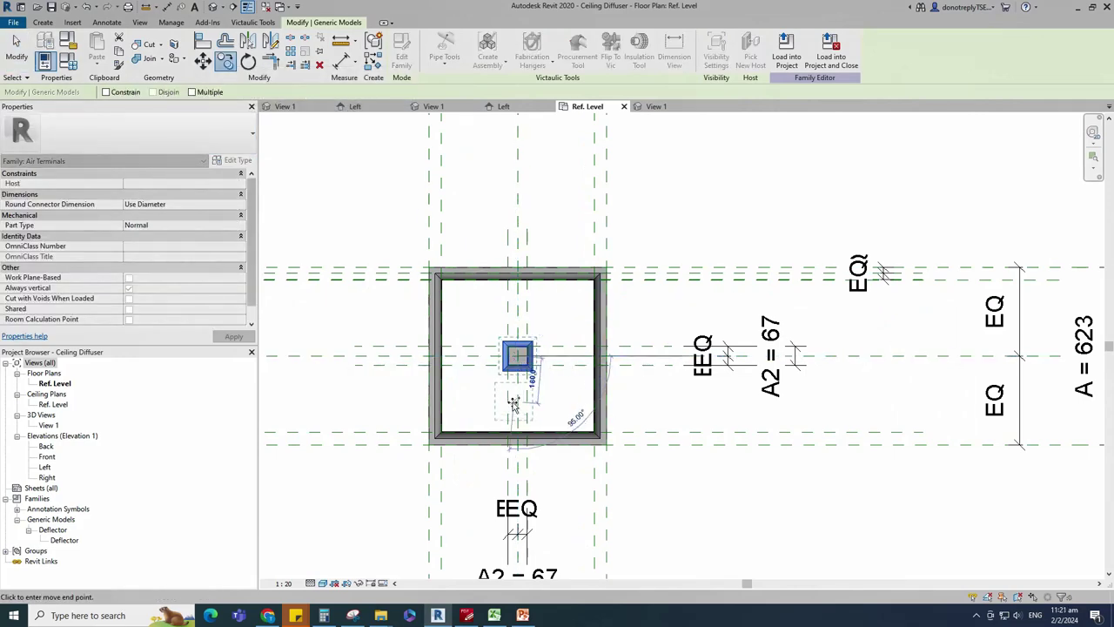
{"action": "left_click", "coordinate": [518, 396]}
{"action": "left_click", "coordinate": [564, 426]}
Step: Associate the copied Deflector's L dimension with the family parameter L01
{"action": "left_click", "coordinate": [532, 396]}
{"action": "scroll", "coordinate": [555, 528], "scroll_direction": "down", "scroll_amount": 2}
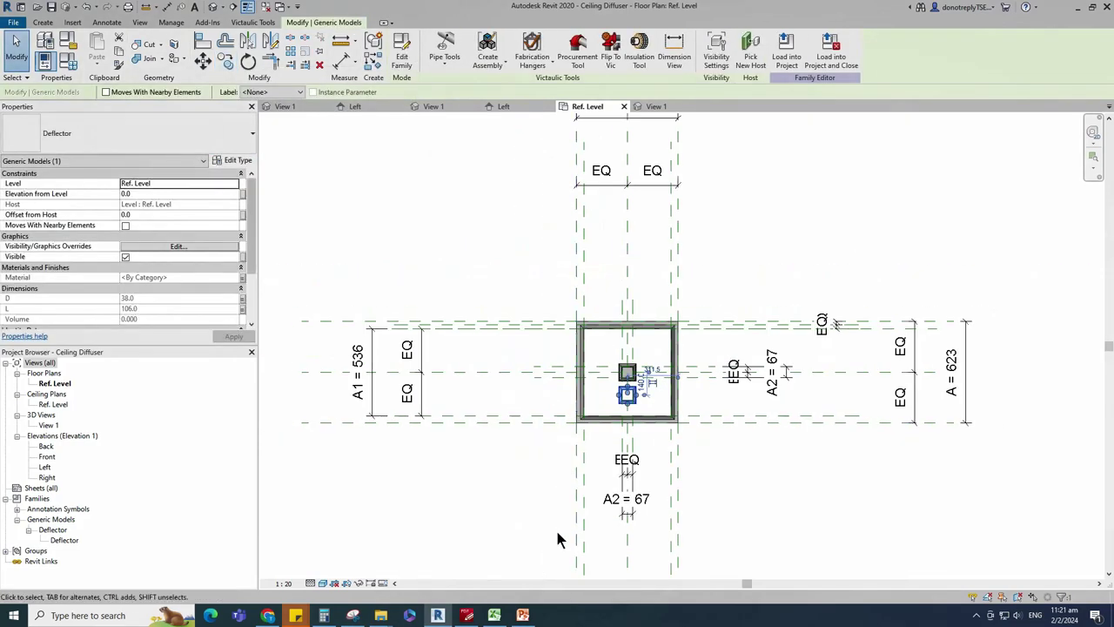
{"action": "scroll", "coordinate": [649, 438], "scroll_direction": "up", "scroll_amount": 3}
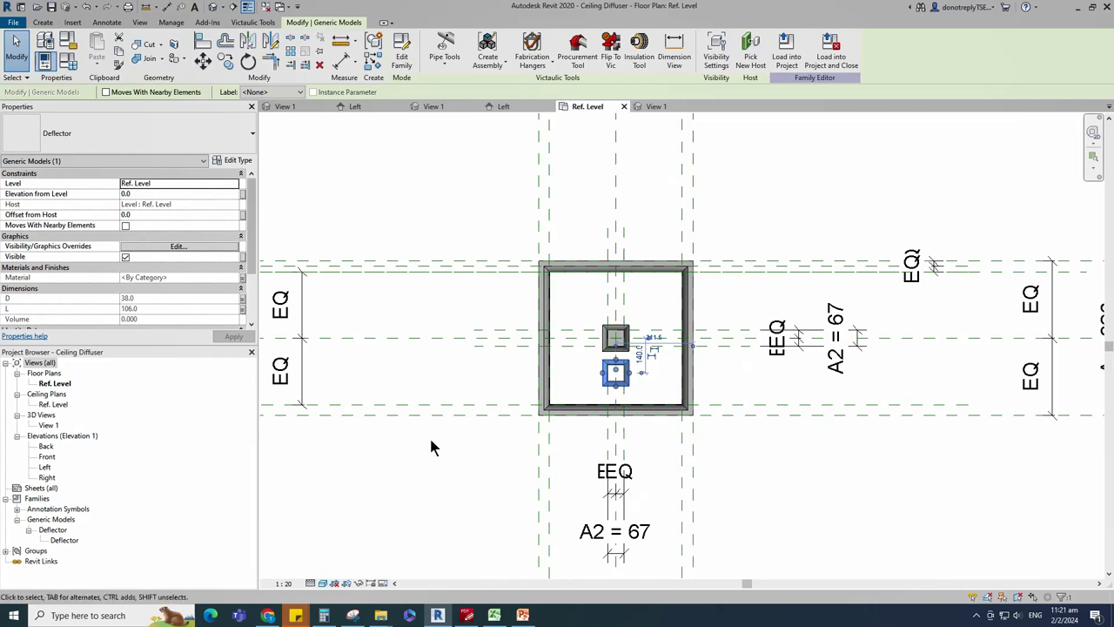
{"action": "scroll", "coordinate": [243, 296], "scroll_direction": "down", "scroll_amount": 1}
{"action": "left_click", "coordinate": [243, 287]}
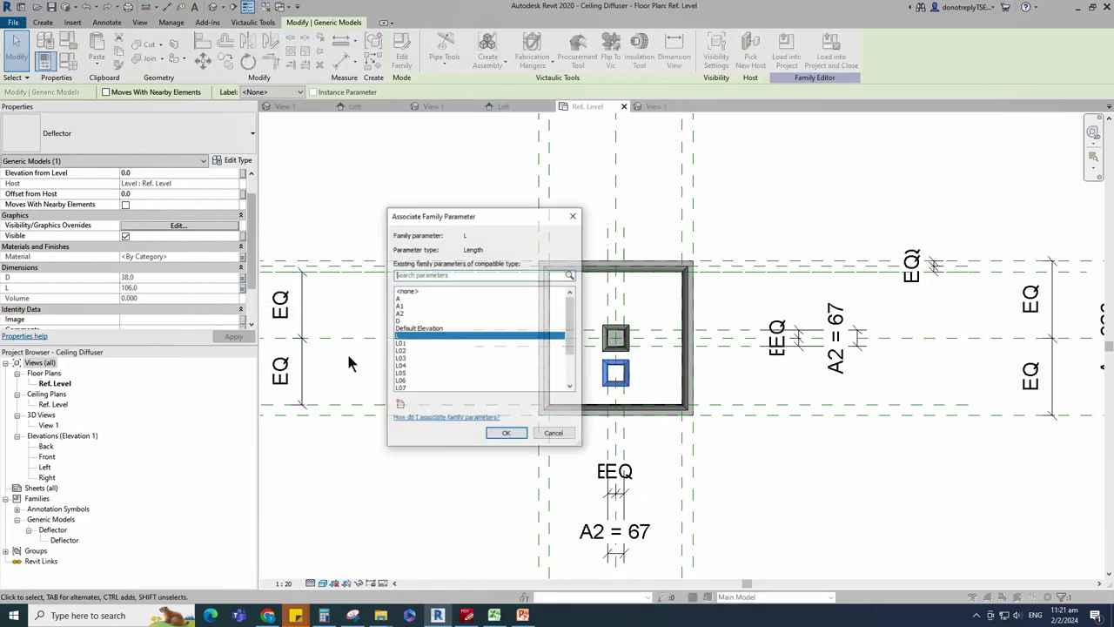
{"action": "left_click", "coordinate": [506, 433]}
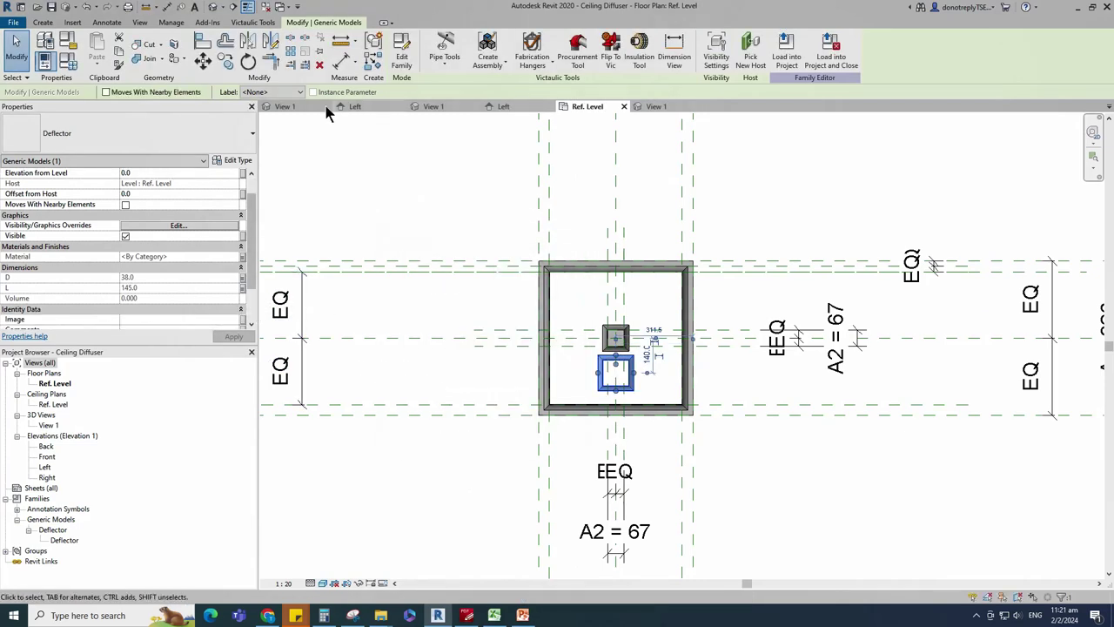
Step: Align the L01 Deflector with the Center (Front/Back) reference plane
{"action": "left_click", "coordinate": [204, 43]}
{"action": "left_click", "coordinate": [722, 337]}
{"action": "left_click", "coordinate": [626, 374]}
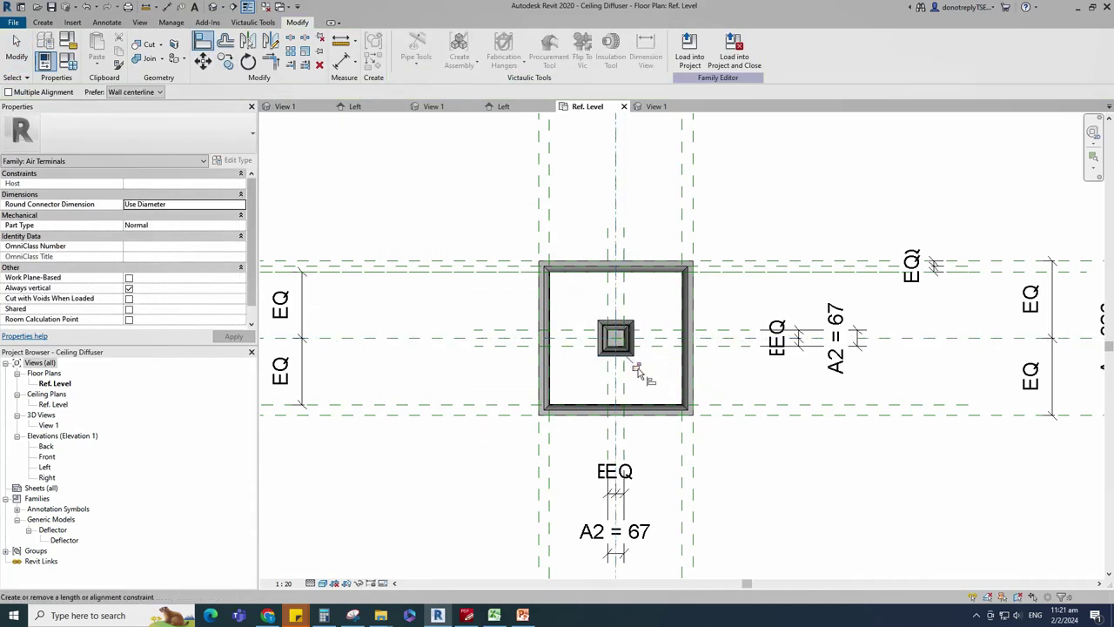
{"action": "key", "text": "Escape"}
{"action": "key", "text": "Escape"}
Step: Copy the L01 Deflector about 180 mm straight down and associate the copy's L dimension with L02
{"action": "left_click", "coordinate": [632, 351]}
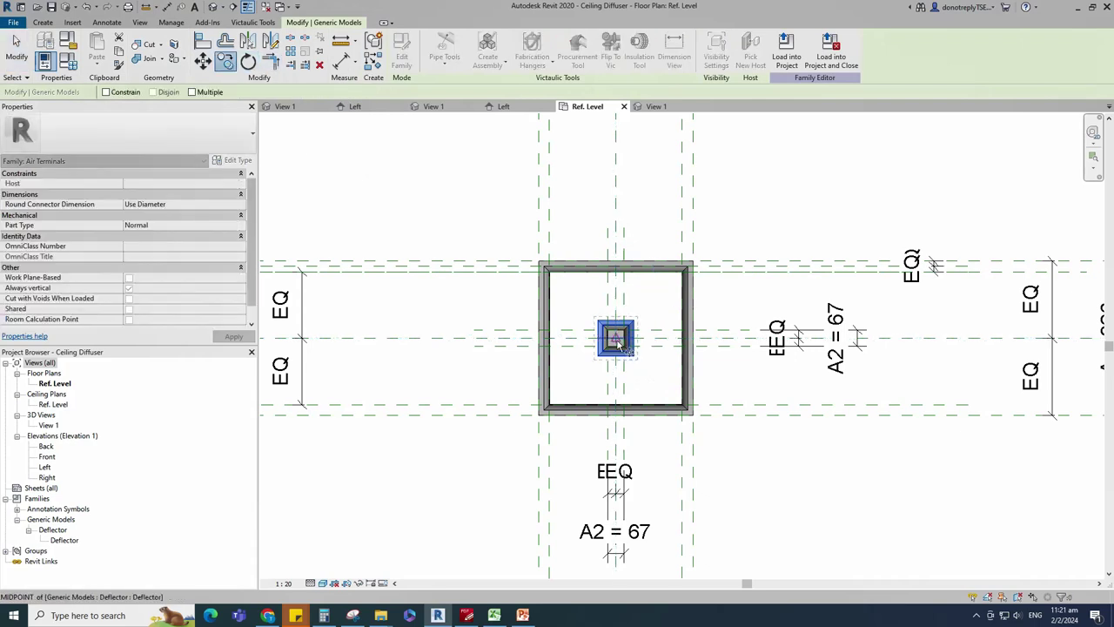
{"action": "left_click_drag", "start_coordinate": [610, 348], "coordinate": [671, 398]}
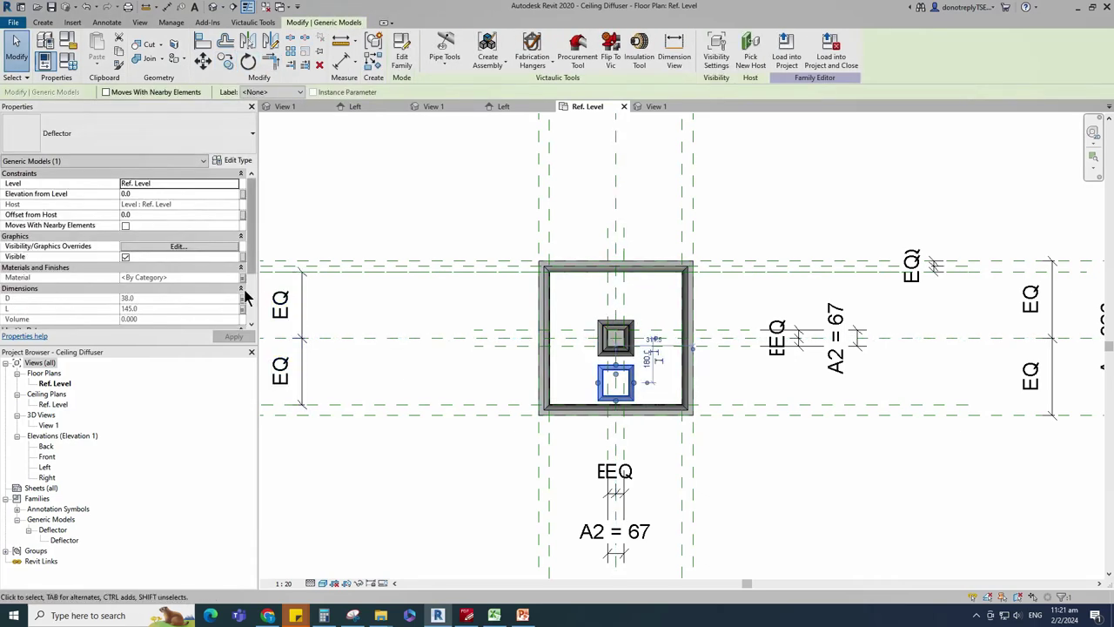
{"action": "left_click", "coordinate": [242, 309]}
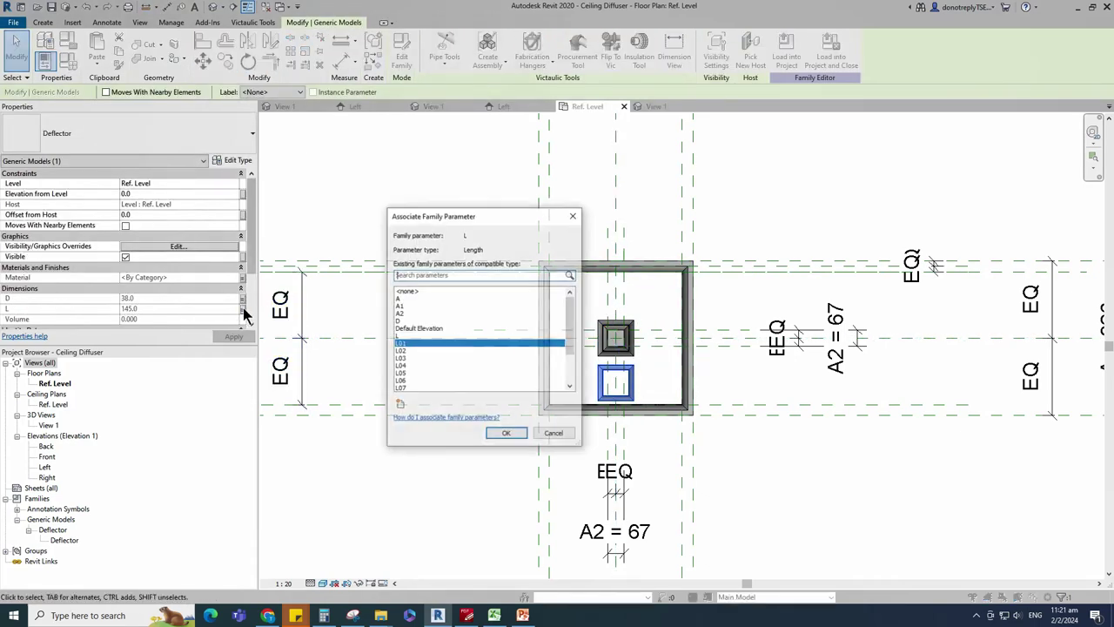
{"action": "left_click", "coordinate": [405, 352]}
{"action": "left_click", "coordinate": [506, 435]}
{"action": "left_click", "coordinate": [720, 456]}
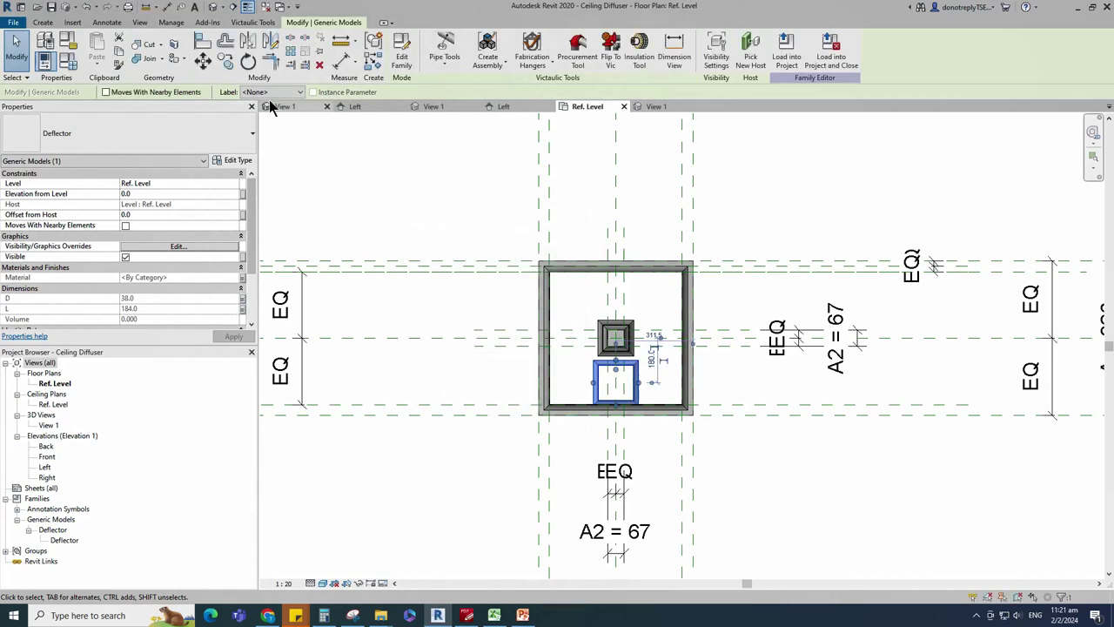
Step: Align the L02 Deflector with the Center (Front/Back) reference plane and lock the alignment
{"action": "key", "text": "a"}
{"action": "key", "text": "l"}
{"action": "left_click", "coordinate": [639, 385]}
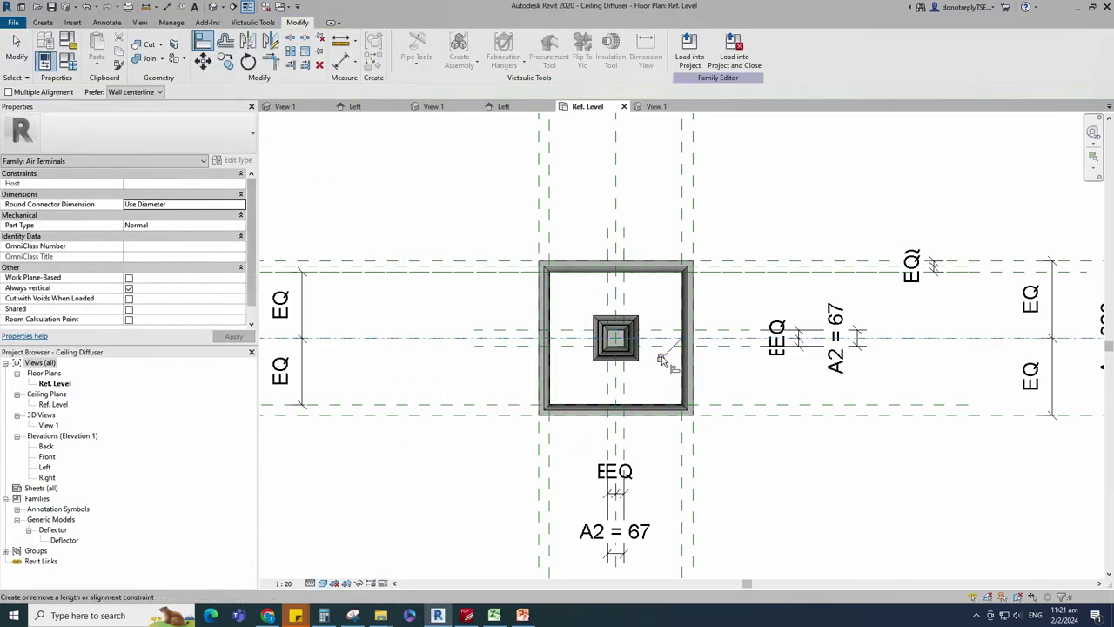
{"action": "left_click", "coordinate": [662, 358]}
{"action": "key", "text": "Escape"}
{"action": "key", "text": "Escape"}
Step: Copy the L02 Deflector about 180 mm straight down and associate the copy's L dimension with L03
{"action": "left_click", "coordinate": [639, 359]}
{"action": "left_click", "coordinate": [226, 61]}
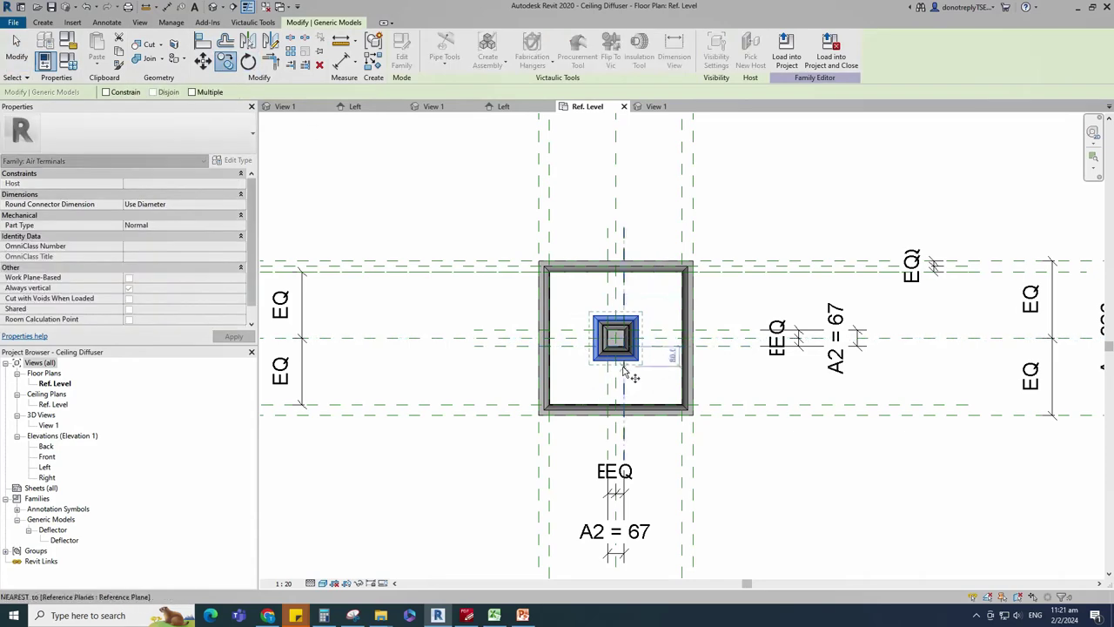
{"action": "left_click", "coordinate": [617, 337]}
{"action": "left_click", "coordinate": [616, 383]}
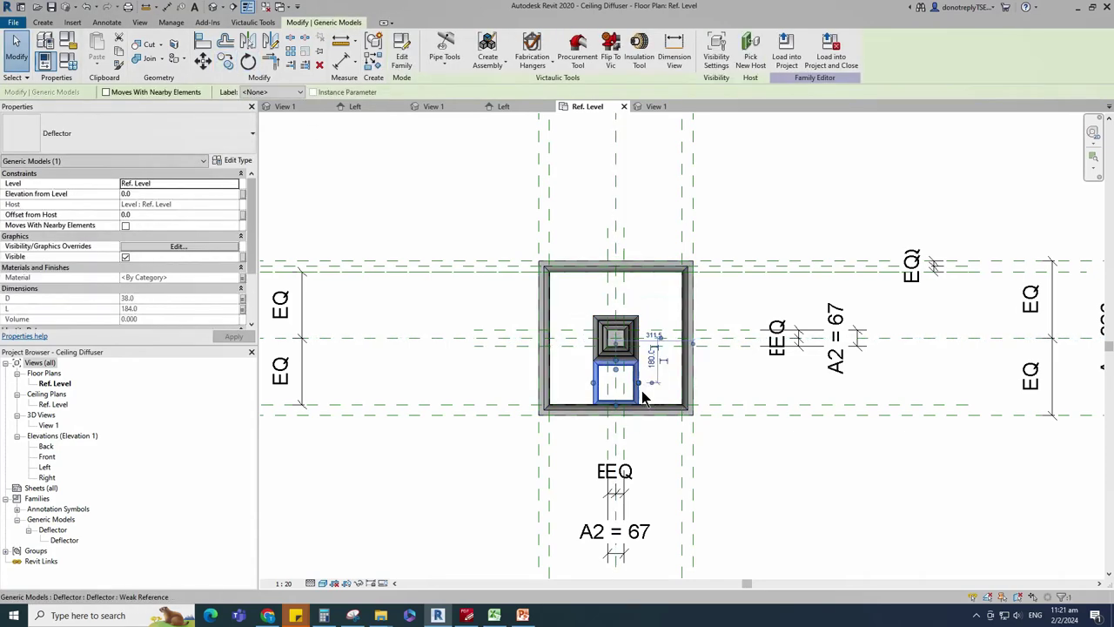
{"action": "left_click", "coordinate": [242, 308]}
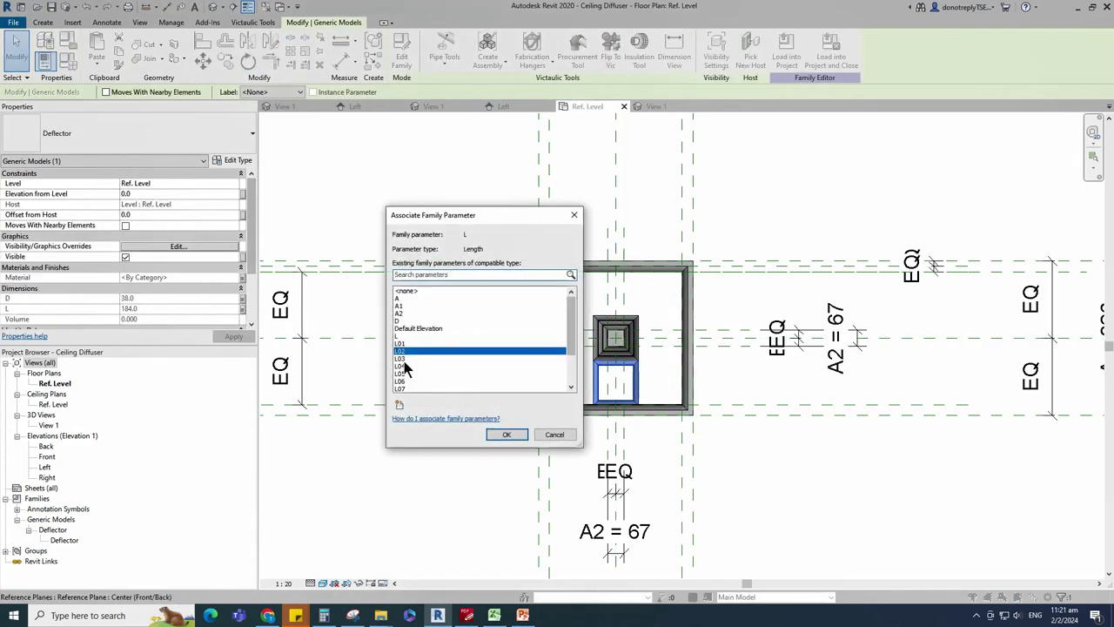
{"action": "left_click", "coordinate": [453, 370]}
{"action": "left_click", "coordinate": [500, 437]}
Step: Align the L03 Deflector with the Center (Front/Back) reference plane
{"action": "left_click", "coordinate": [202, 42]}
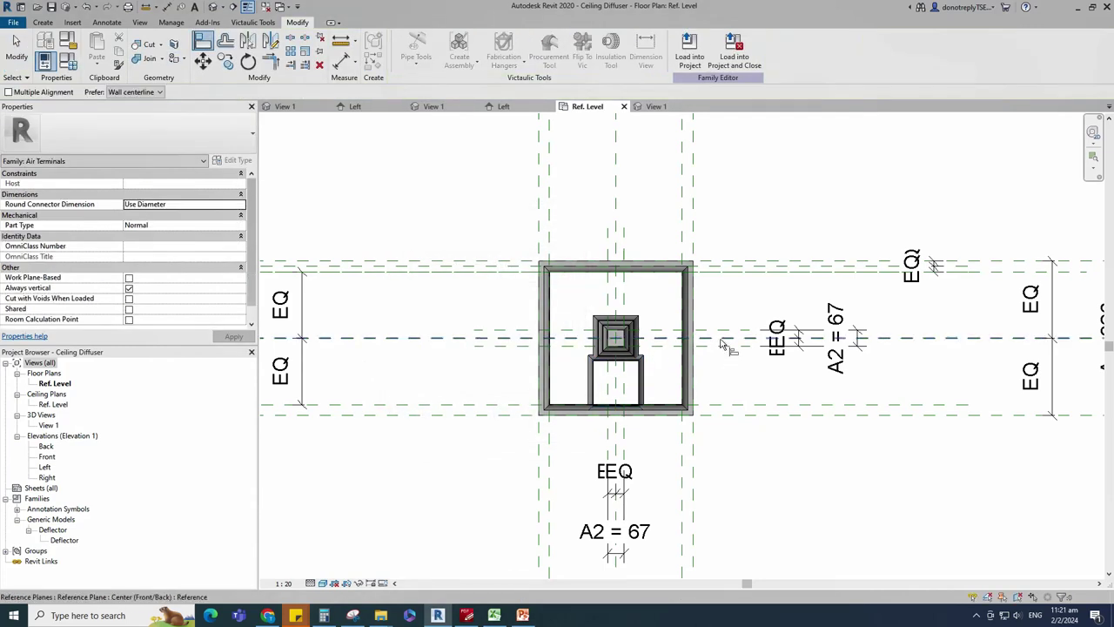
{"action": "left_click", "coordinate": [723, 339]}
{"action": "left_click", "coordinate": [635, 384]}
{"action": "key", "text": "Escape"}
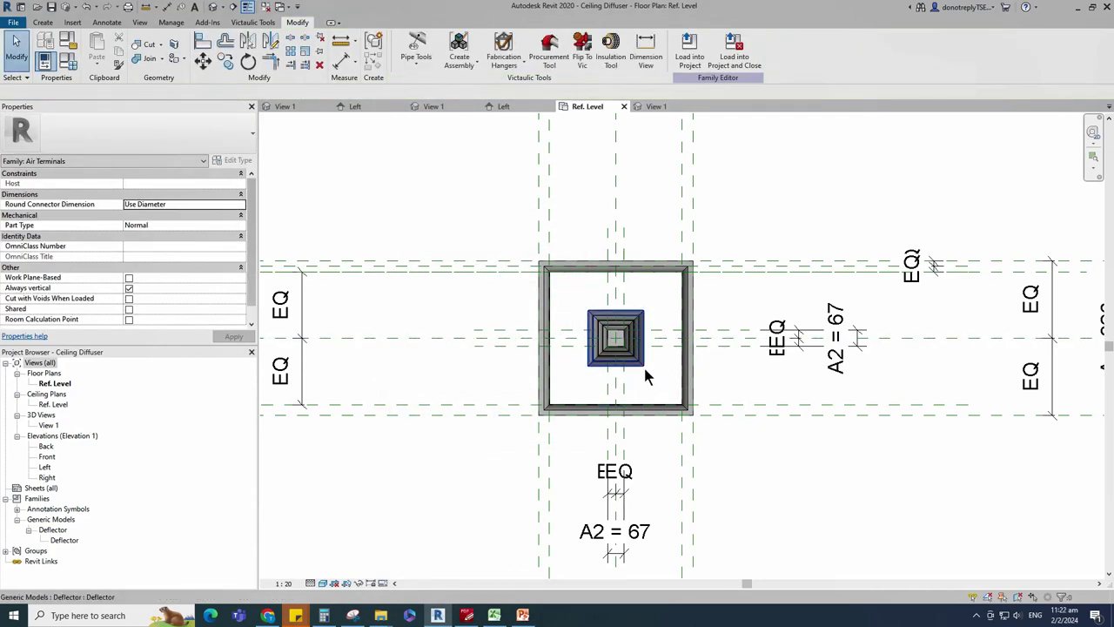
Step: Copy the L03 Deflector about 180 mm straight down and open the parameter association of the copy's L dimension
{"action": "left_click", "coordinate": [643, 365]}
{"action": "left_click", "coordinate": [225, 60]}
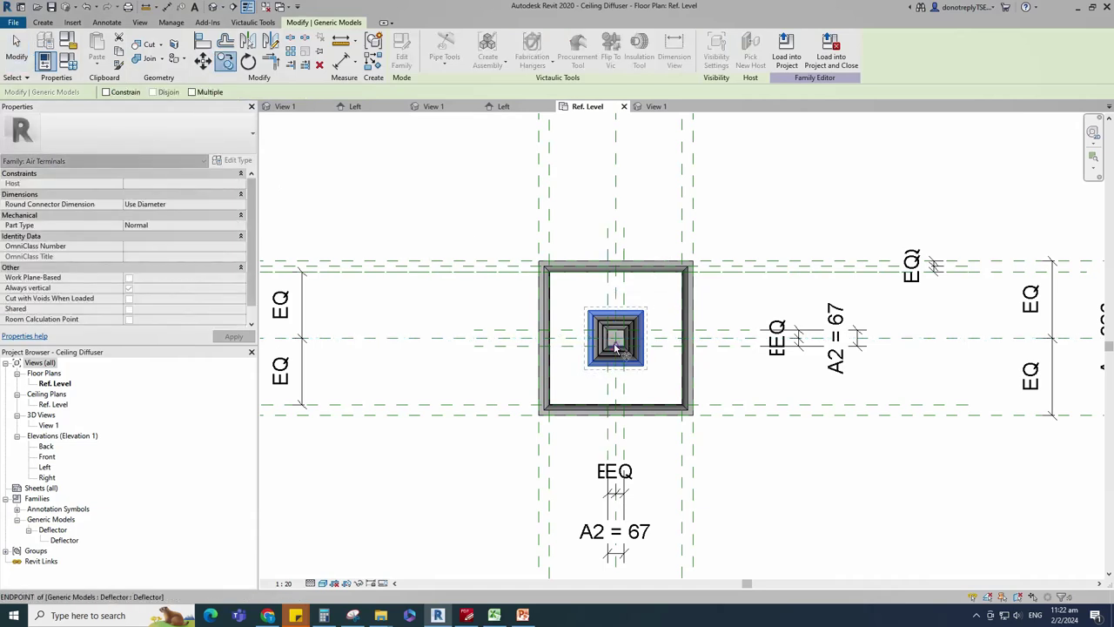
{"action": "left_click", "coordinate": [617, 340]}
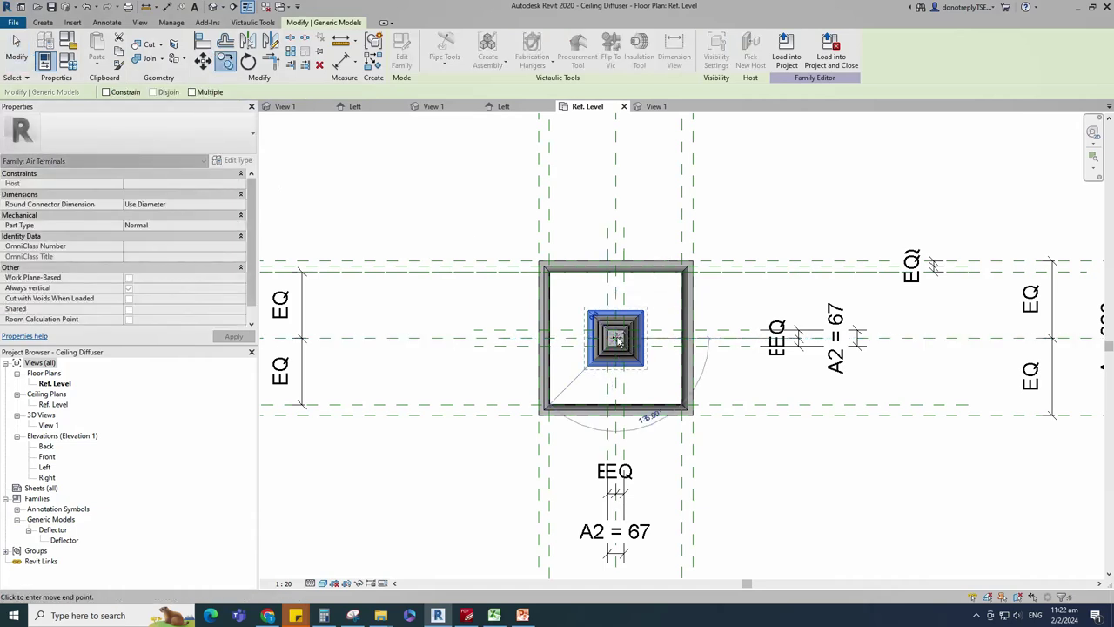
{"action": "left_click", "coordinate": [616, 382]}
{"action": "key", "text": "Escape"}
{"action": "left_click", "coordinate": [644, 396]}
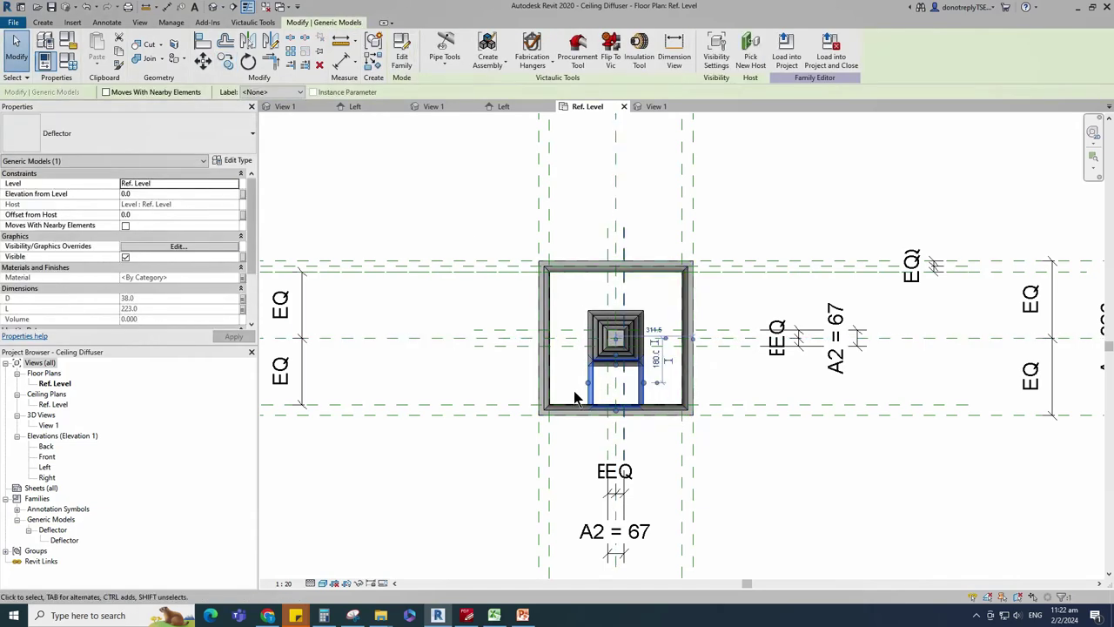
{"action": "left_click", "coordinate": [243, 309]}
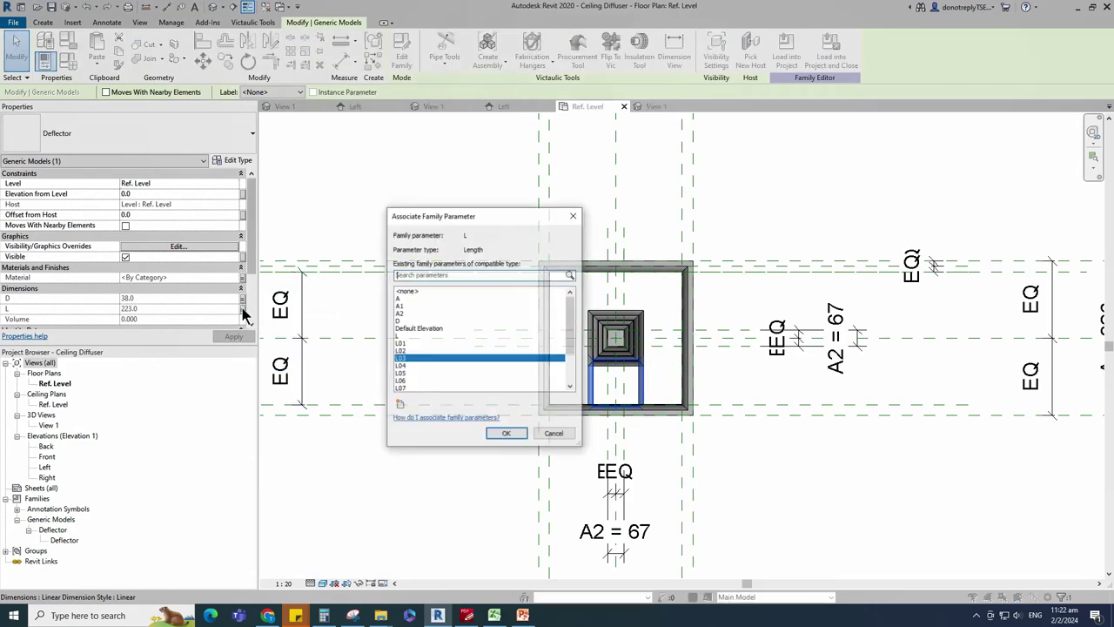
Step: Associate the copied deflector's L with family parameter L04 and align its centre to the Center (Front/Back) reference plane
{"action": "left_click", "coordinate": [414, 373]}
{"action": "left_click", "coordinate": [505, 433]}
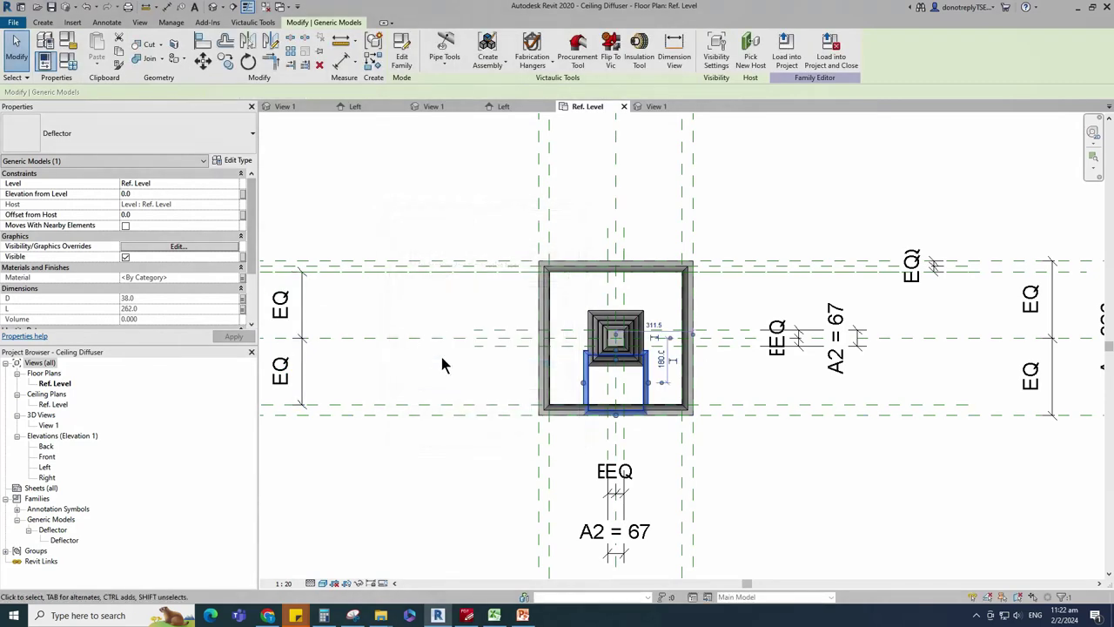
{"action": "scroll", "coordinate": [442, 365], "scroll_direction": "down", "scroll_amount": 2}
{"action": "key", "text": "a"}
{"action": "key", "text": "l"}
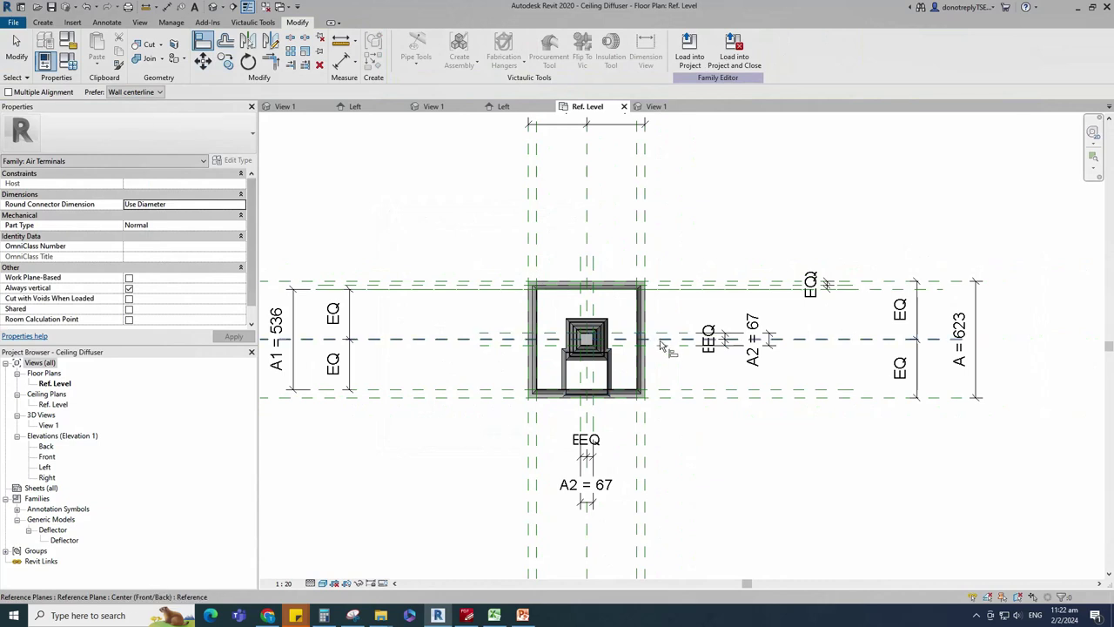
{"action": "left_click", "coordinate": [660, 341]}
{"action": "left_click", "coordinate": [608, 375]}
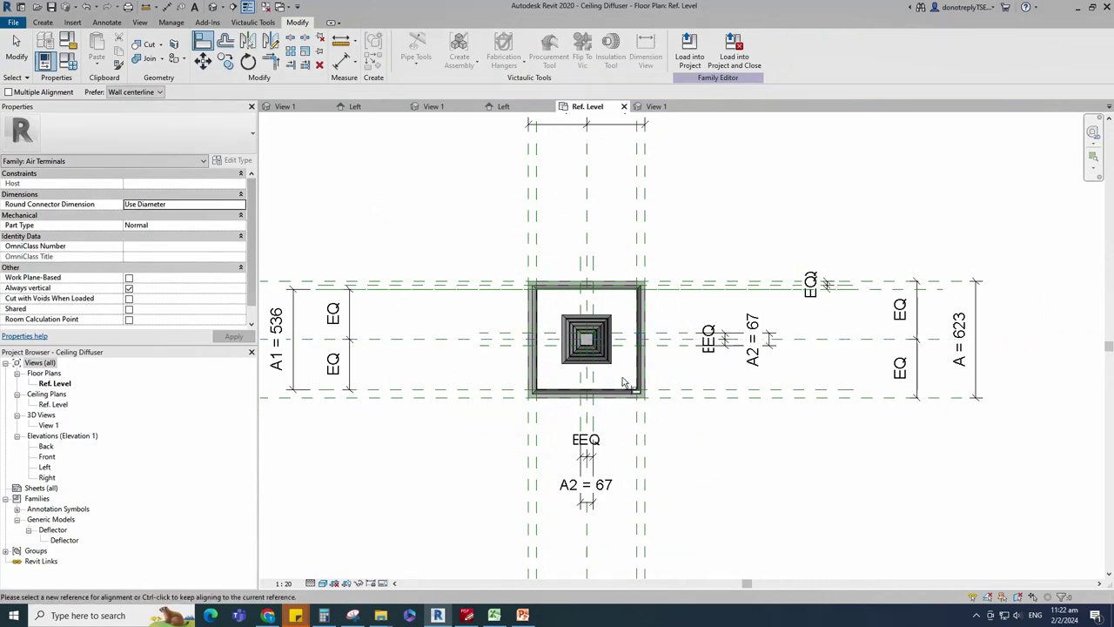
{"action": "key", "text": "Escape"}
{"action": "key", "text": "Escape"}
Step: Copy the outermost L04 deflector from the diffuser centre straight down along the vertical centre reference plane
{"action": "left_click", "coordinate": [612, 365]}
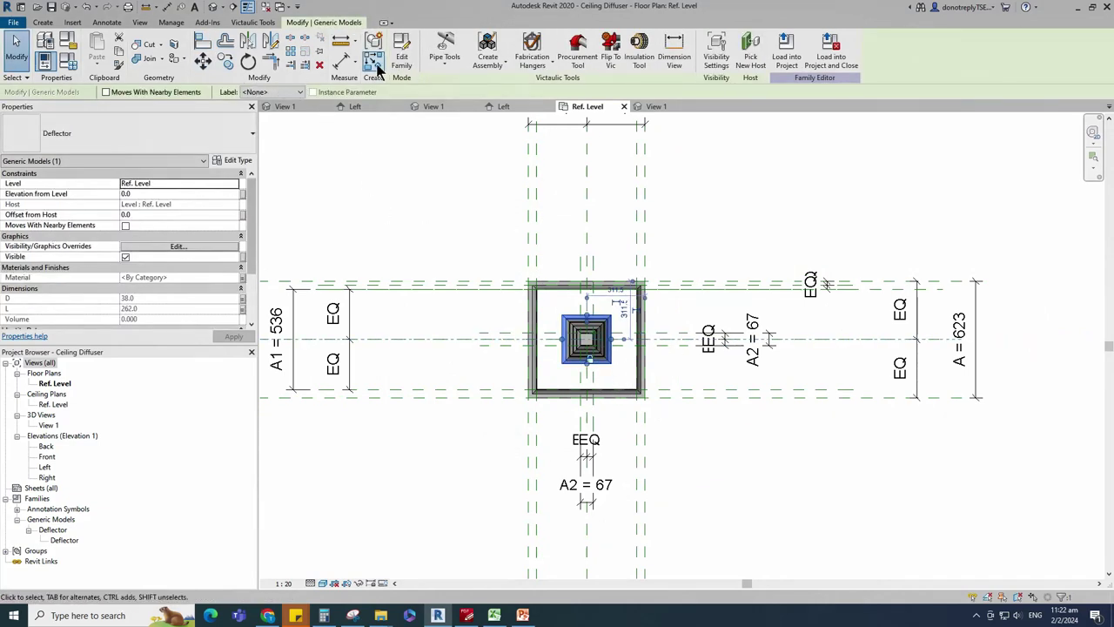
{"action": "left_click", "coordinate": [225, 60]}
{"action": "scroll", "coordinate": [582, 329], "scroll_direction": "up", "scroll_amount": 2}
{"action": "left_click", "coordinate": [582, 325]}
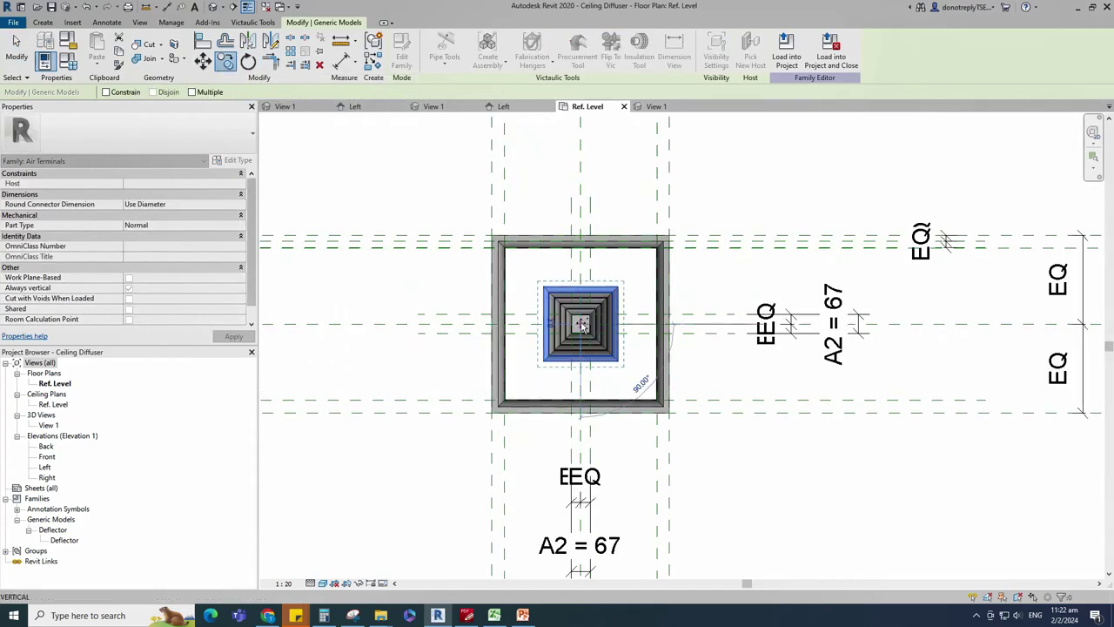
{"action": "left_click", "coordinate": [581, 376]}
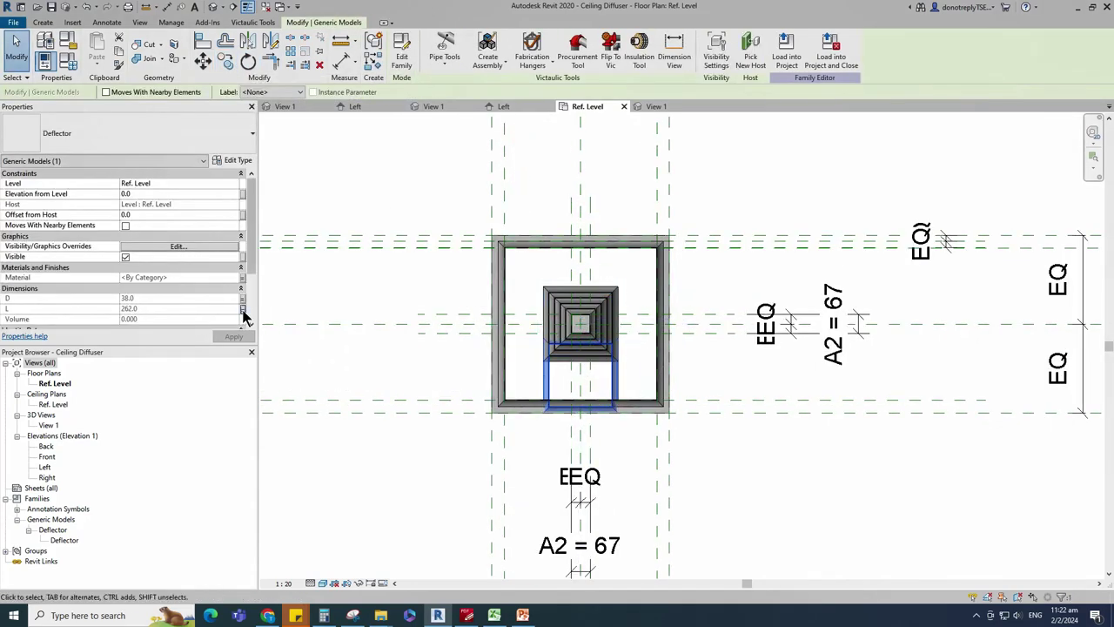
Step: Associate the new deflector copy's L with L05 and align its centre to the Center (Front/Back) reference plane
{"action": "left_click", "coordinate": [242, 308]}
{"action": "left_click", "coordinate": [413, 373]}
{"action": "left_click", "coordinate": [493, 426]}
{"action": "key", "text": "a"}
{"action": "key", "text": "l"}
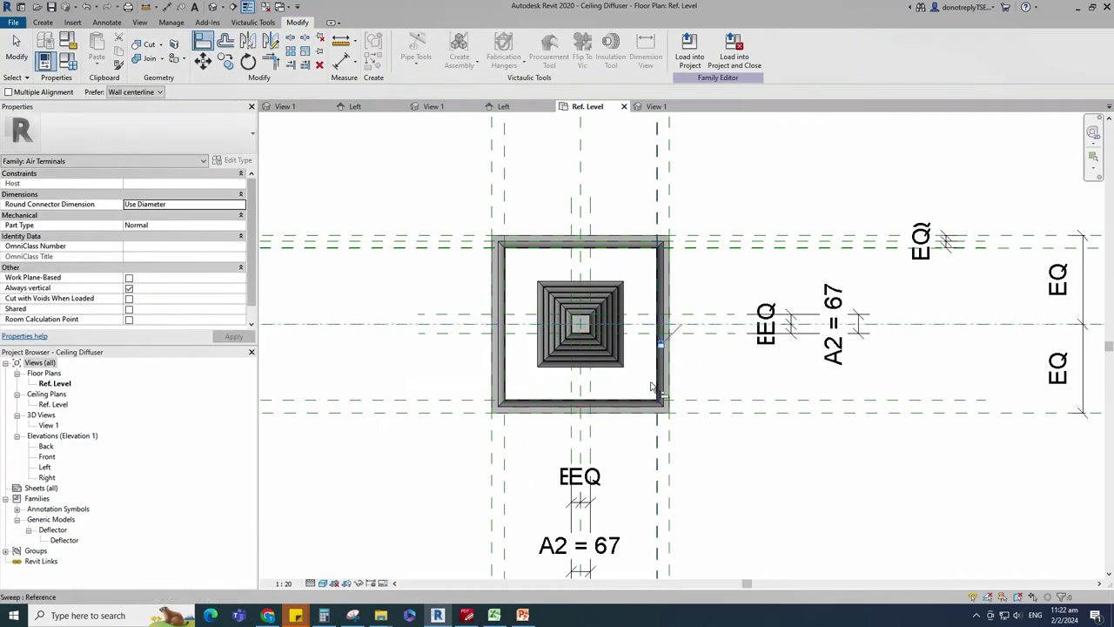
{"action": "key", "text": "Escape"}
Step: Copy the outermost L05 deflector from the diffuser centre straight down along the vertical centre reference plane
{"action": "left_click", "coordinate": [622, 364]}
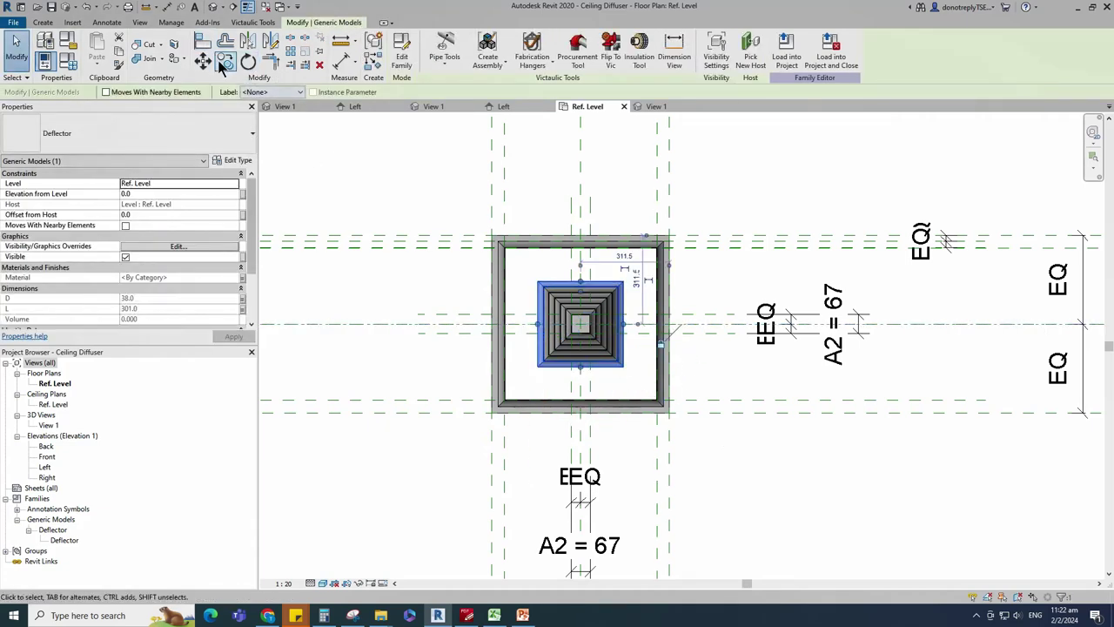
{"action": "left_click", "coordinate": [225, 61]}
{"action": "left_click", "coordinate": [580, 324]}
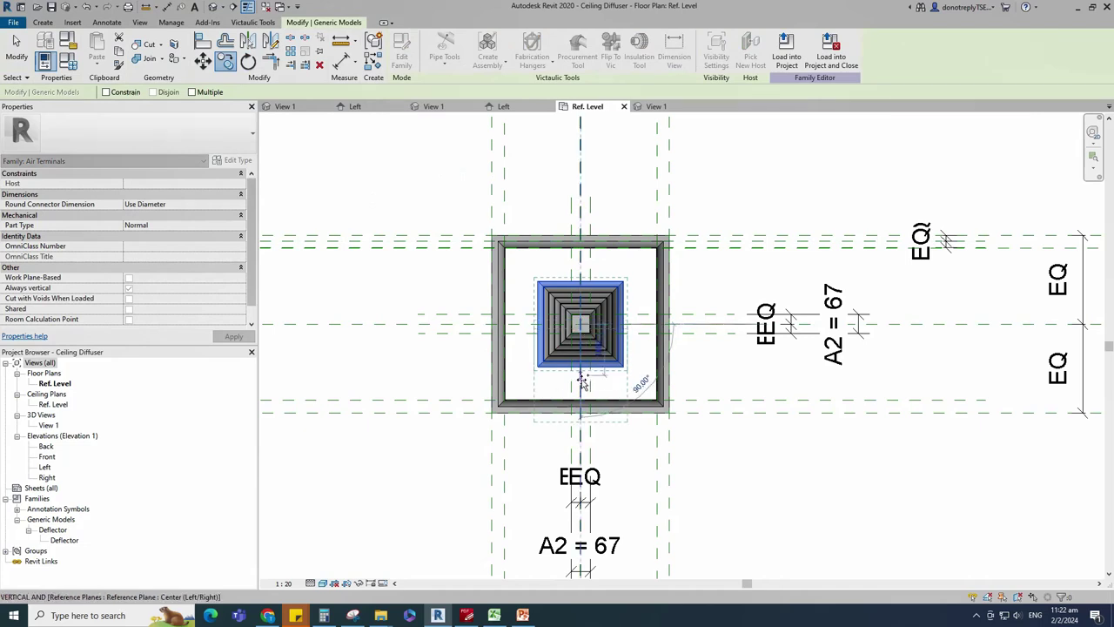
{"action": "left_click", "coordinate": [580, 382]}
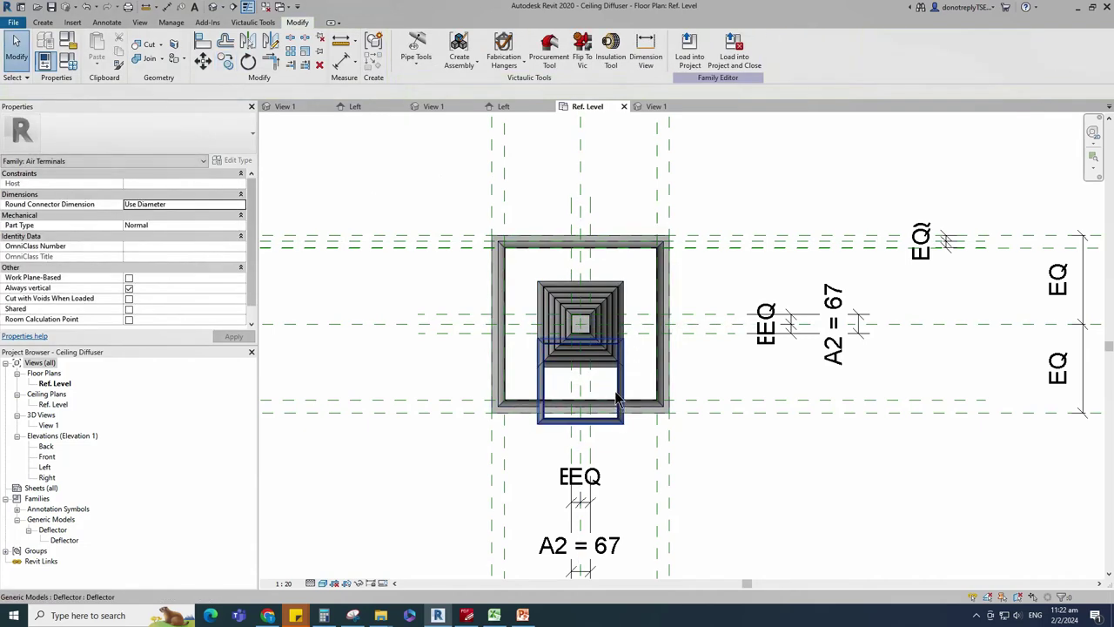
Step: Associate the new deflector copy's L with L06 and align its centre to the Center (Front/Back) reference plane
{"action": "left_click", "coordinate": [245, 308]}
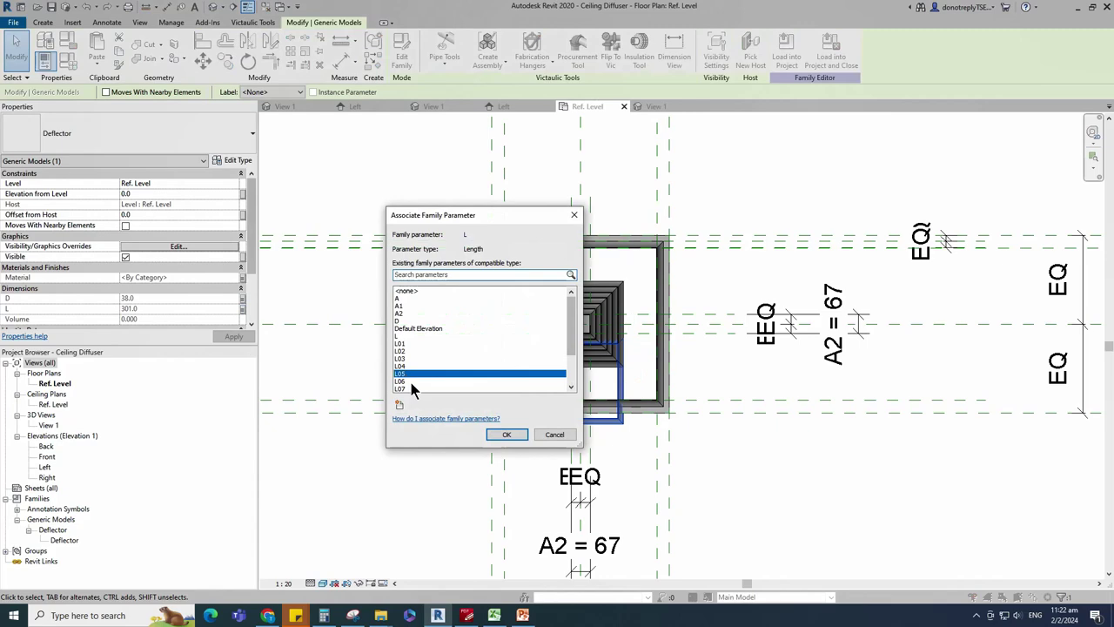
{"action": "left_click", "coordinate": [405, 380]}
{"action": "left_click", "coordinate": [492, 430]}
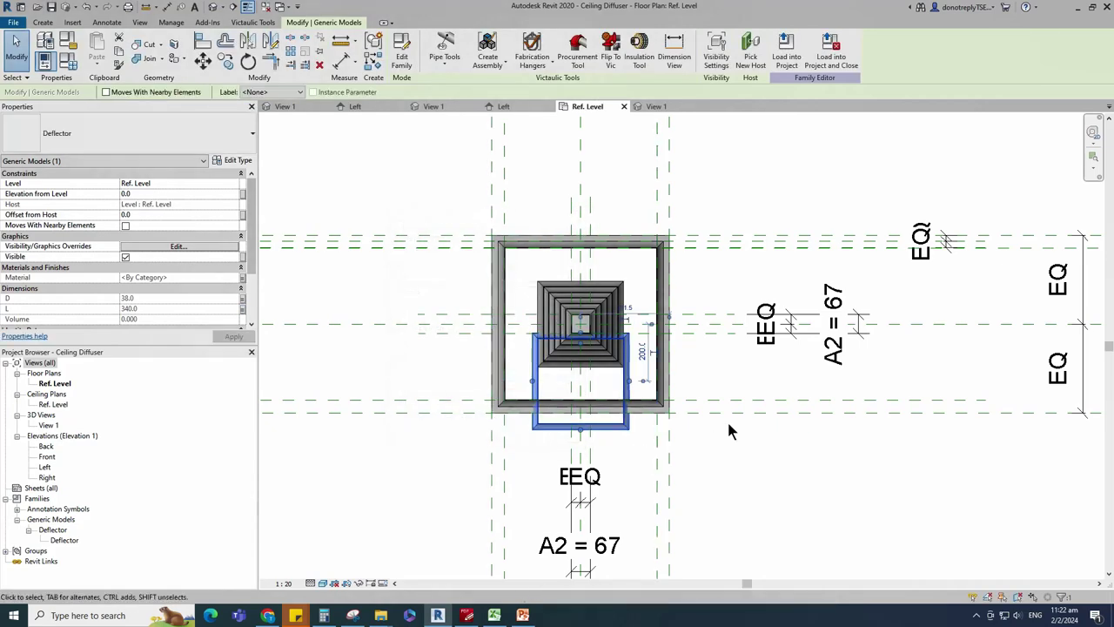
{"action": "scroll", "coordinate": [728, 430], "scroll_direction": "down", "scroll_amount": 1}
{"action": "key", "text": "a"}
{"action": "key", "text": "l"}
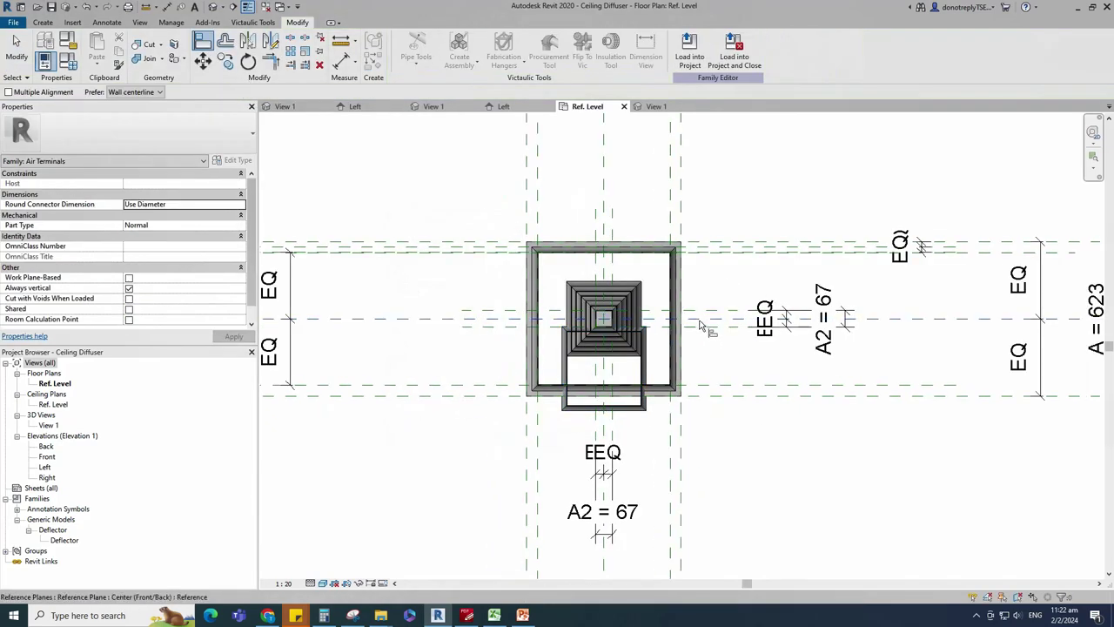
{"action": "left_click", "coordinate": [700, 320]}
{"action": "left_click", "coordinate": [644, 371]}
{"action": "key", "text": "Escape"}
{"action": "key", "text": "Escape"}
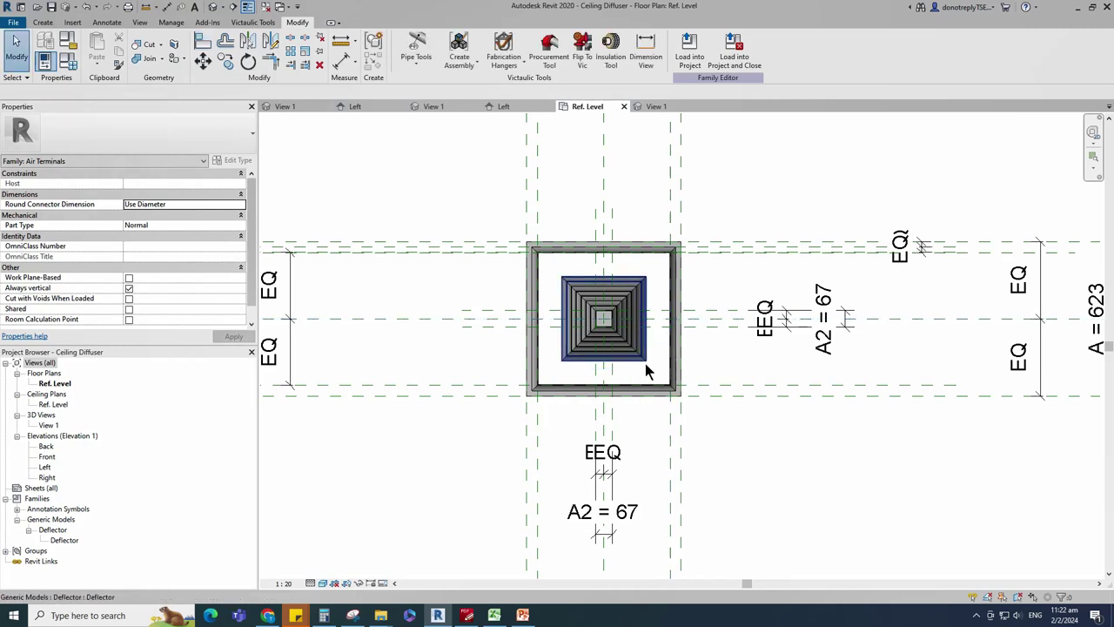
Step: Copy the outermost L06 deflector from the diffuser centre straight down along the vertical centre reference plane
{"action": "left_click", "coordinate": [645, 360]}
{"action": "left_click", "coordinate": [225, 62]}
{"action": "left_click", "coordinate": [603, 320]}
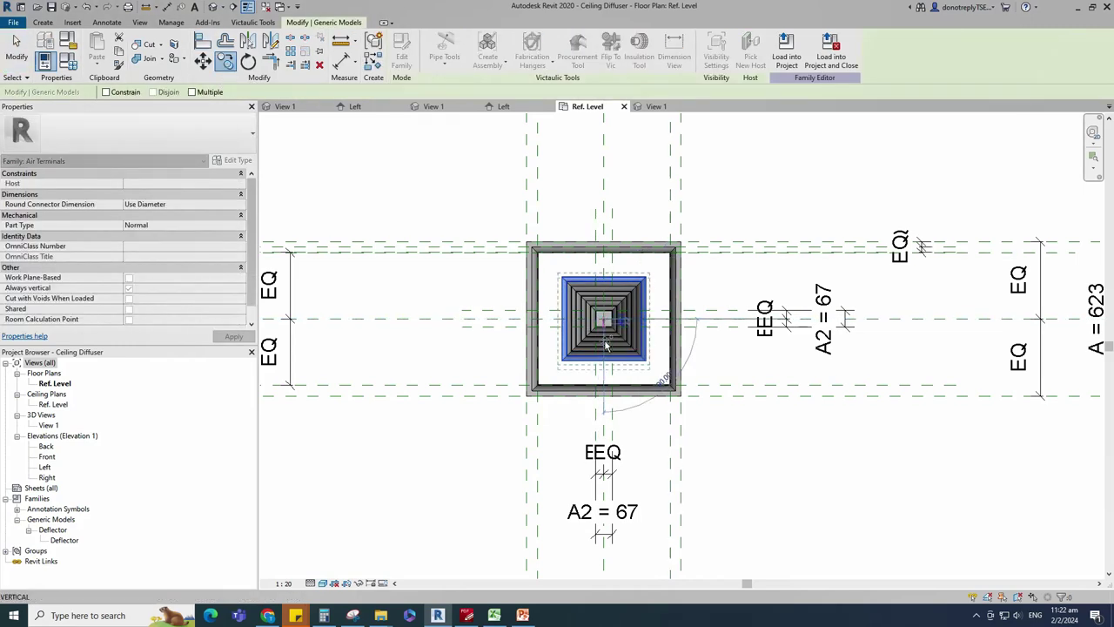
{"action": "left_click", "coordinate": [603, 377]}
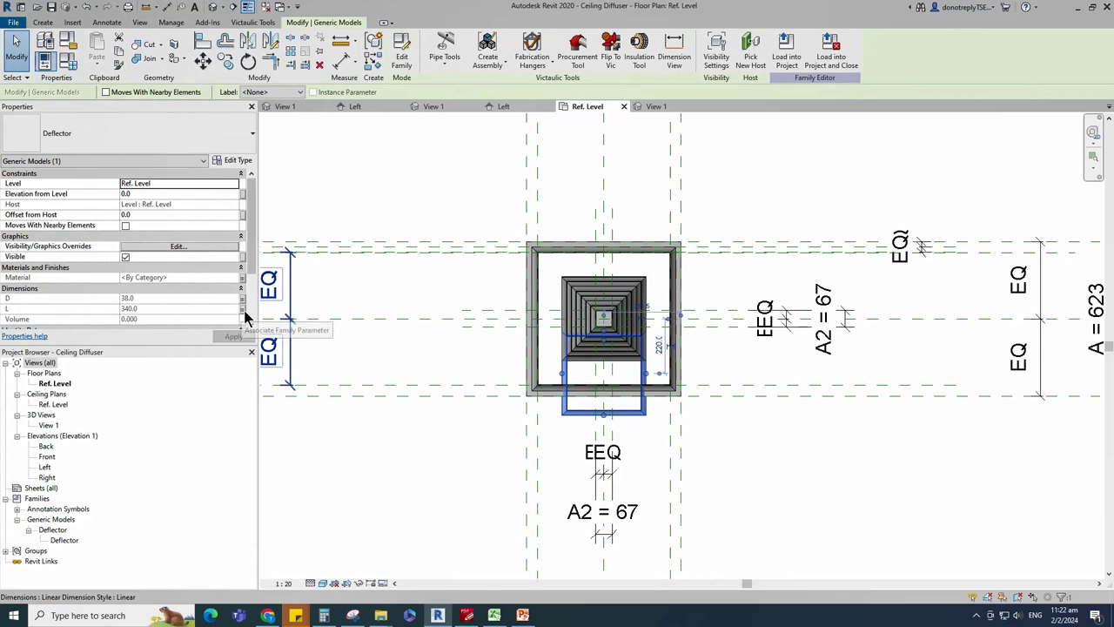
Step: Associate the new deflector copy's L with L07, then align and lock its centre to the Center (Front/Back) reference plane
{"action": "left_click", "coordinate": [244, 308]}
{"action": "scroll", "coordinate": [443, 360], "scroll_direction": "down", "scroll_amount": 2}
{"action": "left_click", "coordinate": [413, 344]}
{"action": "left_click", "coordinate": [507, 434]}
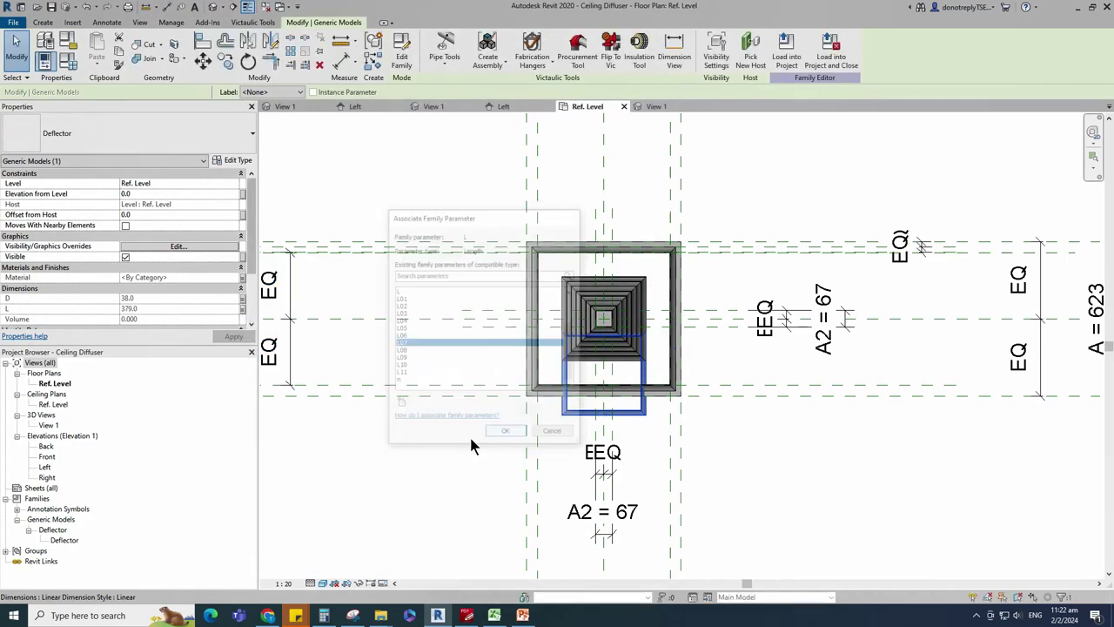
{"action": "key", "text": "Escape"}
{"action": "left_click", "coordinate": [707, 320]}
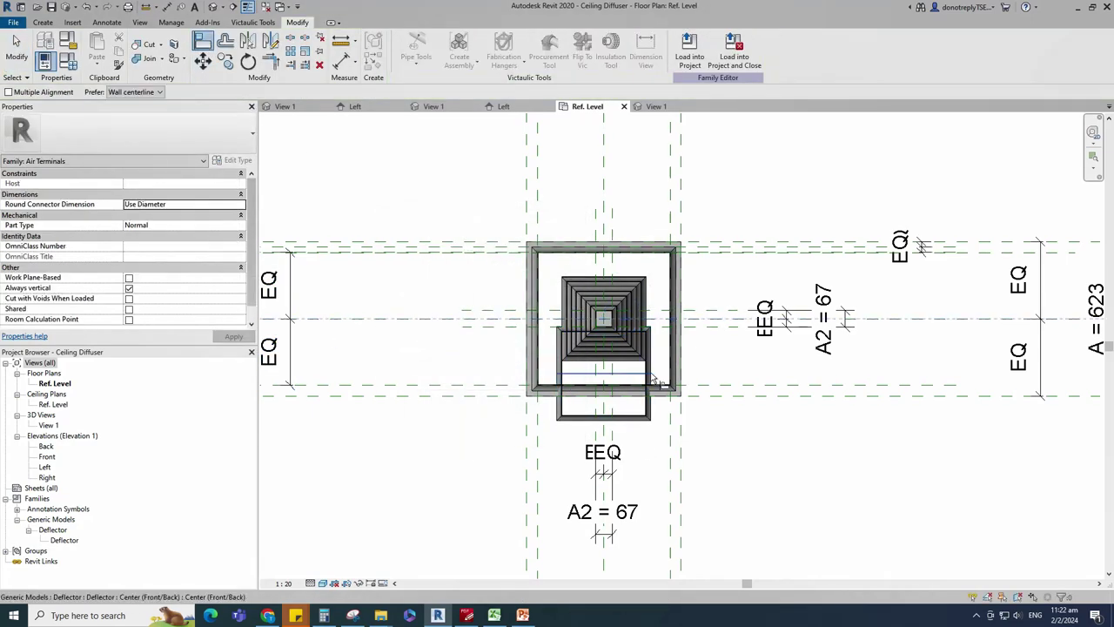
{"action": "left_click", "coordinate": [655, 375]}
{"action": "left_click", "coordinate": [660, 339]}
{"action": "key", "text": "Escape"}
Step: Copy the outermost L07 deflector from the diffuser centre straight down along the vertical centre reference plane
{"action": "left_click", "coordinate": [647, 366]}
{"action": "key", "text": "m"}
{"action": "key", "text": "v"}
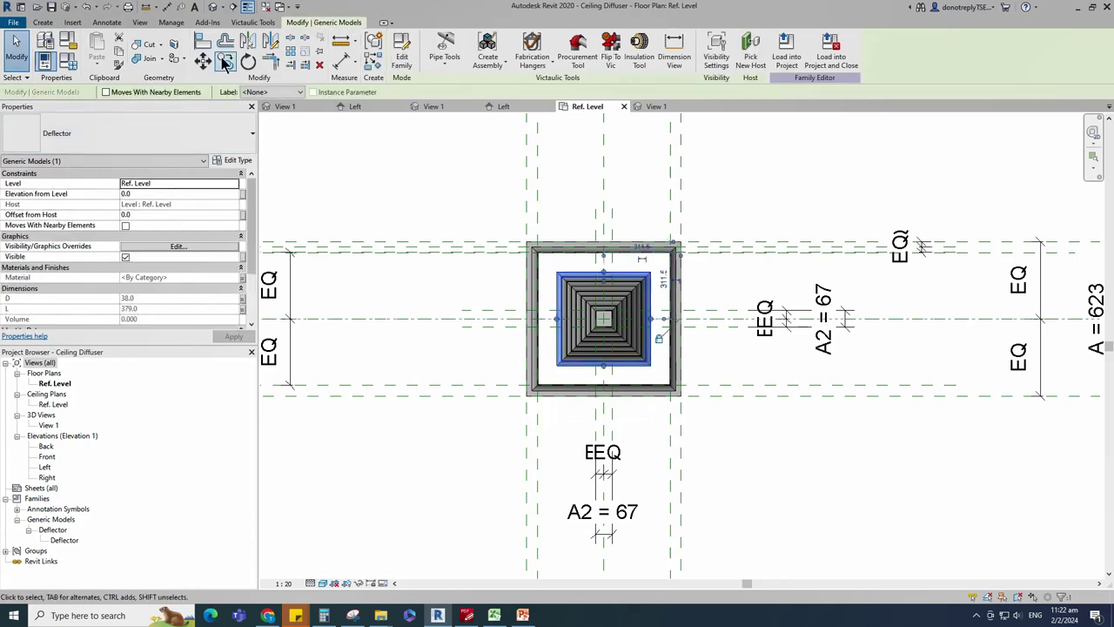
{"action": "left_click", "coordinate": [603, 318]}
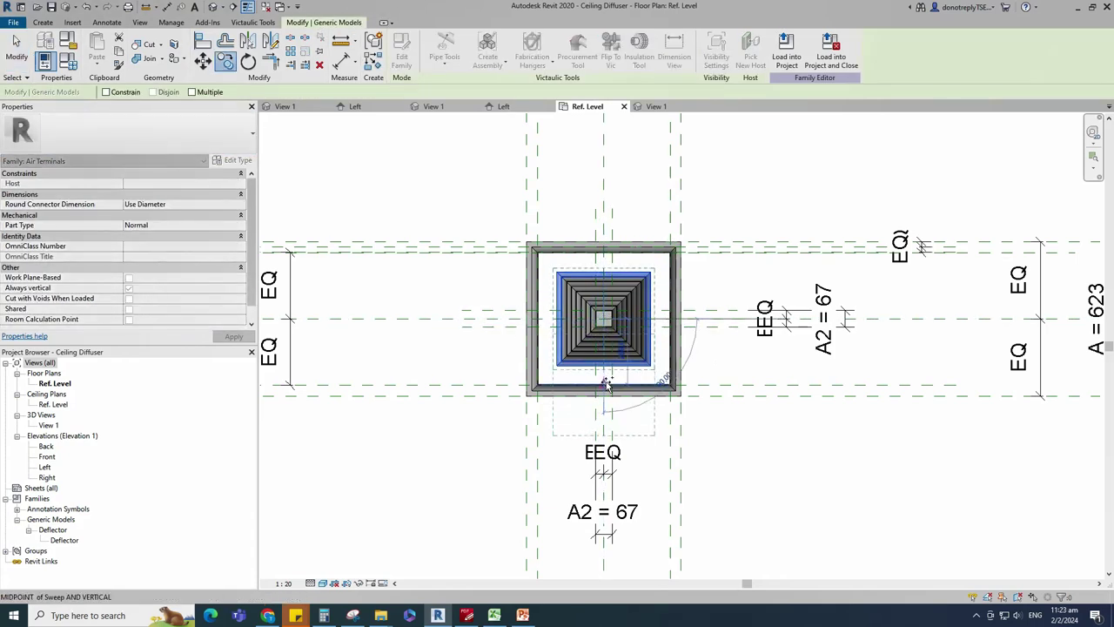
{"action": "left_click", "coordinate": [603, 378]}
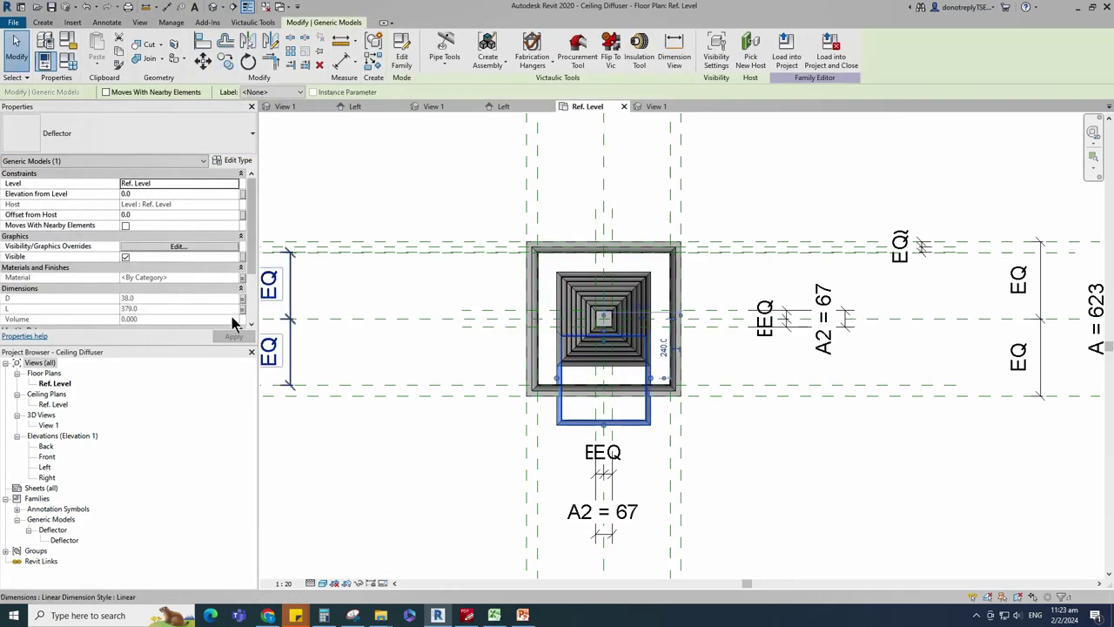
Step: Associate the new deflector copy's L with L08 and align its centre to the Center (Front/Back) reference plane
{"action": "left_click", "coordinate": [243, 309]}
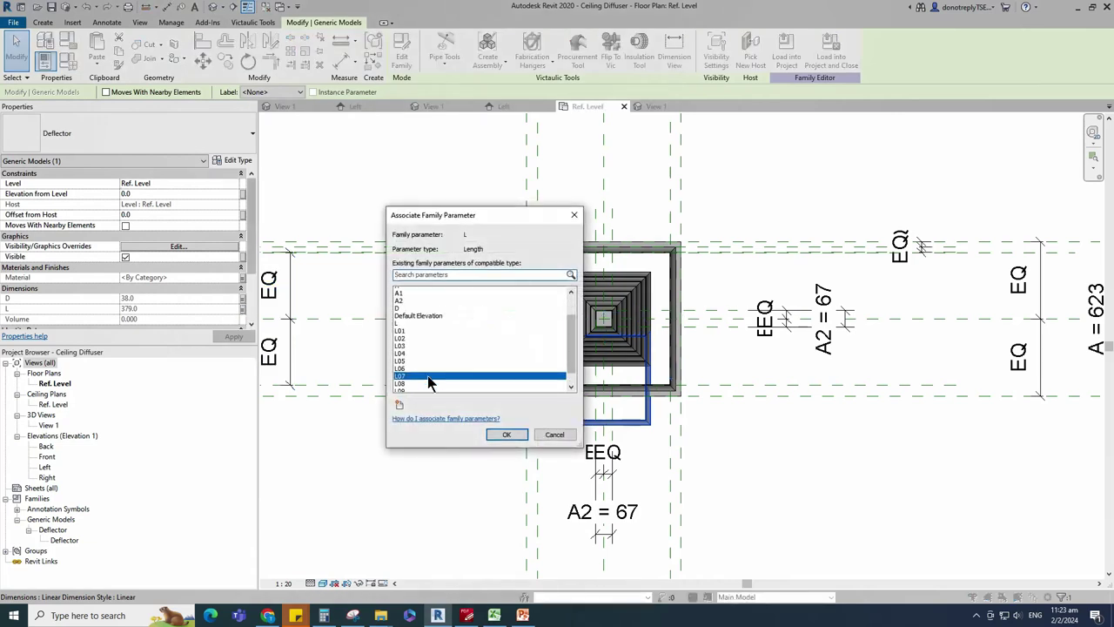
{"action": "scroll", "coordinate": [427, 375], "scroll_direction": "down", "scroll_amount": 2}
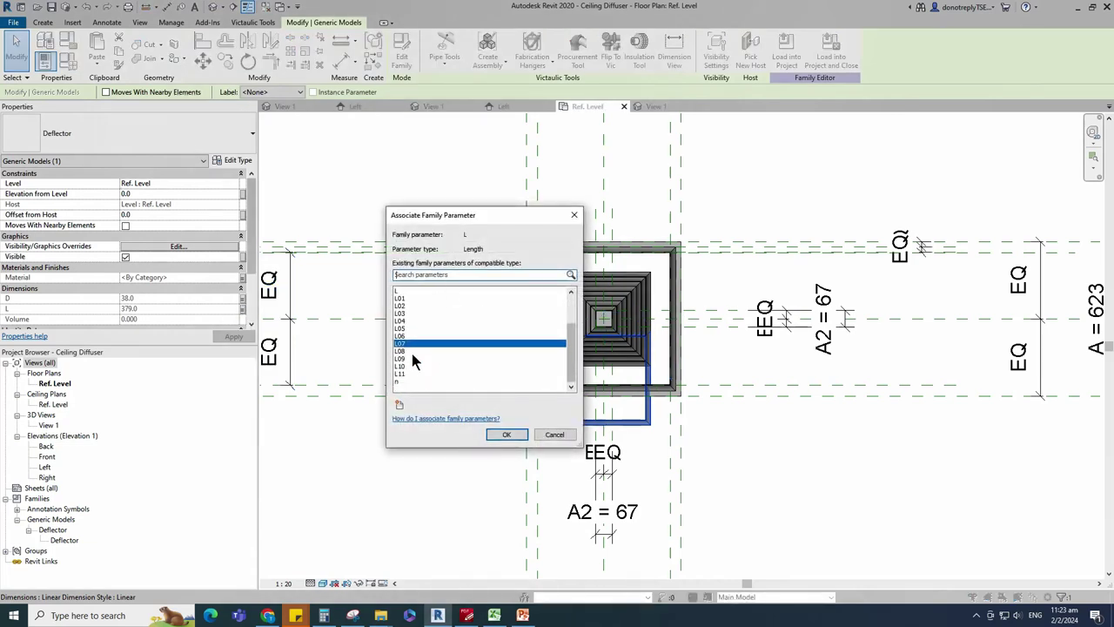
{"action": "left_click", "coordinate": [505, 434]}
{"action": "key", "text": "Escape"}
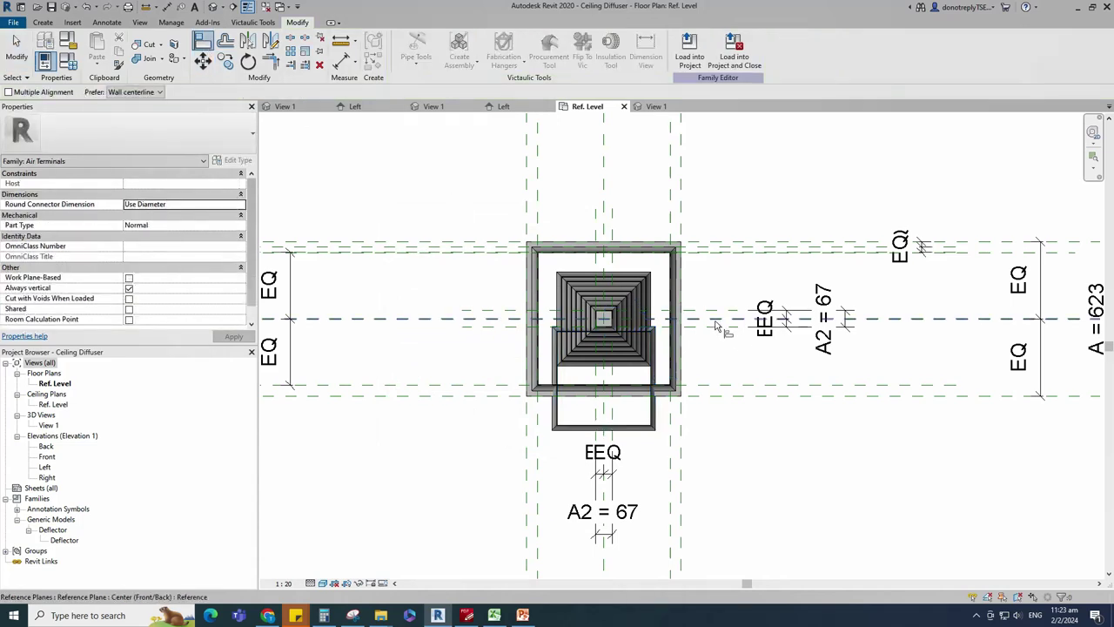
{"action": "left_click", "coordinate": [716, 320]}
{"action": "left_click", "coordinate": [710, 370]}
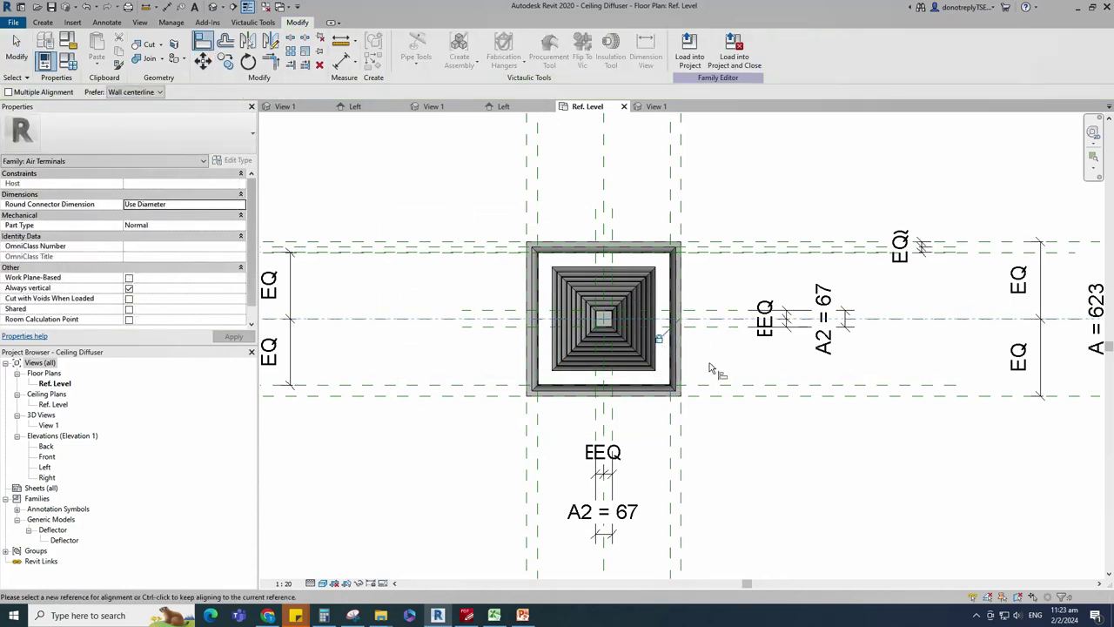
{"action": "key", "text": "Escape"}
{"action": "key", "text": "Escape"}
Step: Copy the outermost L08 deflector from the diffuser centre straight down along the vertical centre reference plane
{"action": "left_click", "coordinate": [658, 371]}
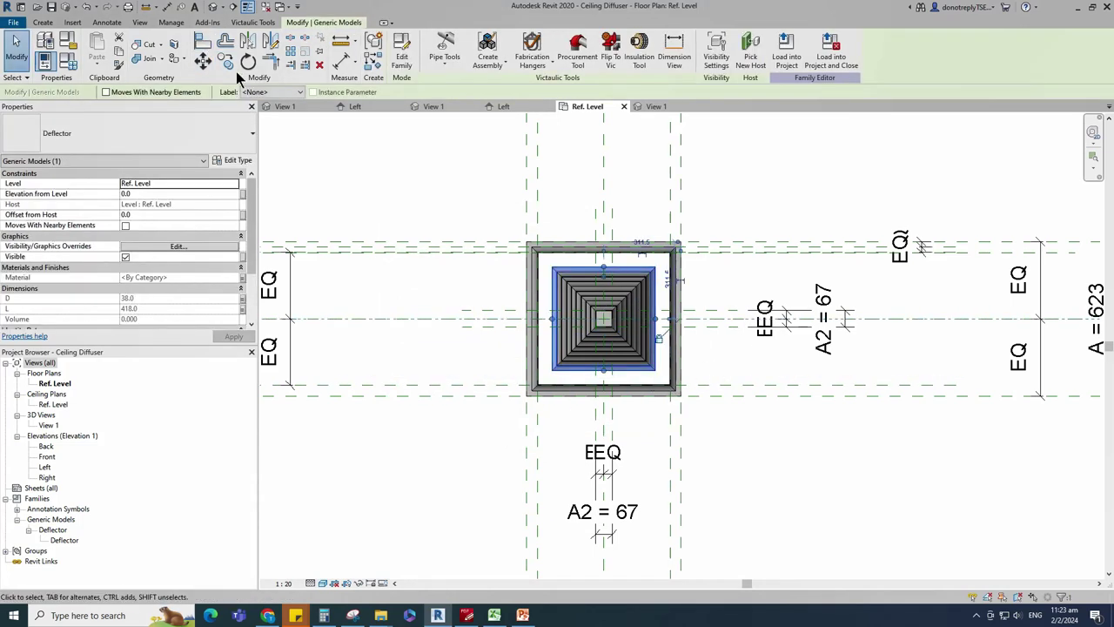
{"action": "left_click", "coordinate": [605, 318]}
{"action": "left_click", "coordinate": [604, 378]}
{"action": "left_click", "coordinate": [666, 415]}
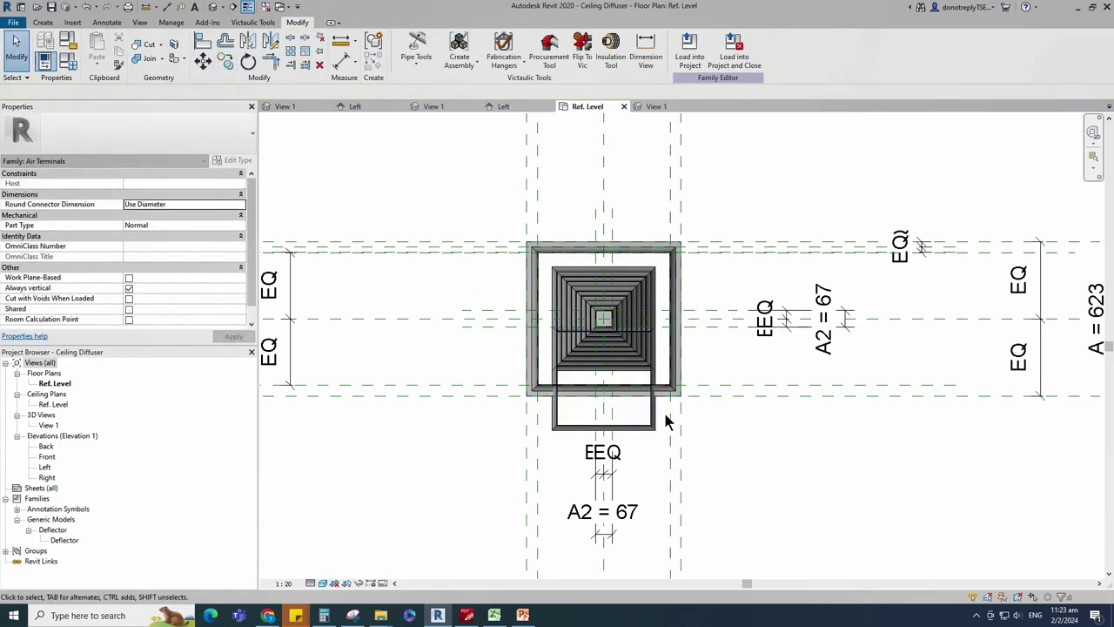
Step: Associate the new deflector copy's L with L09 and align its centre to the Center (Front/Back) reference plane
{"action": "left_click", "coordinate": [654, 413]}
{"action": "left_click", "coordinate": [243, 309]}
{"action": "scroll", "coordinate": [431, 358], "scroll_direction": "down", "scroll_amount": 2}
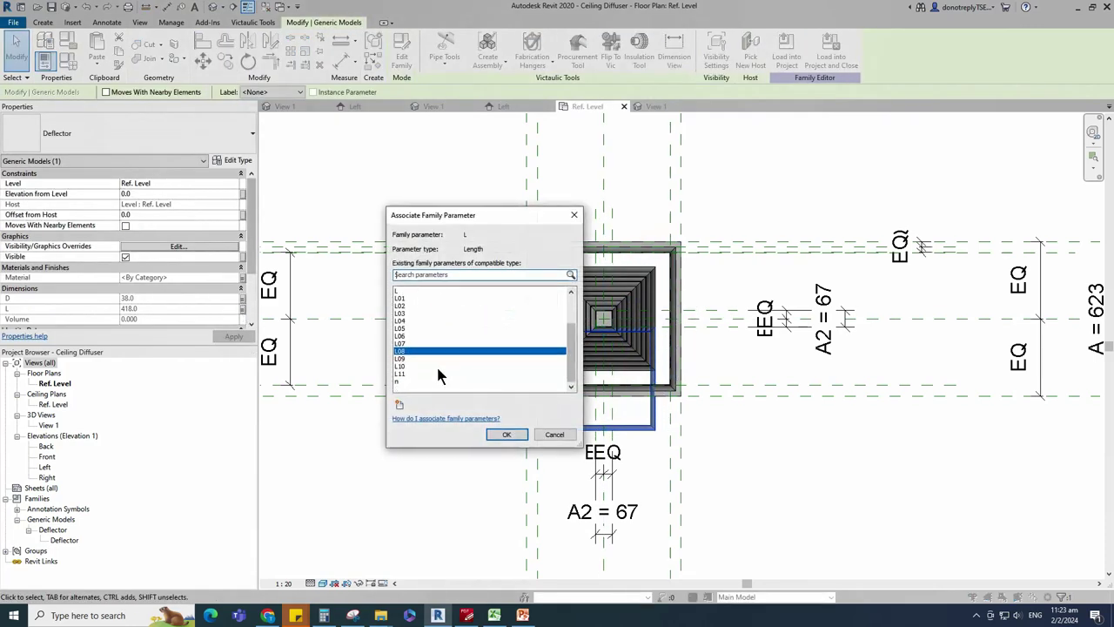
{"action": "left_click", "coordinate": [412, 360]}
{"action": "left_click", "coordinate": [495, 435]}
{"action": "left_click", "coordinate": [203, 43]}
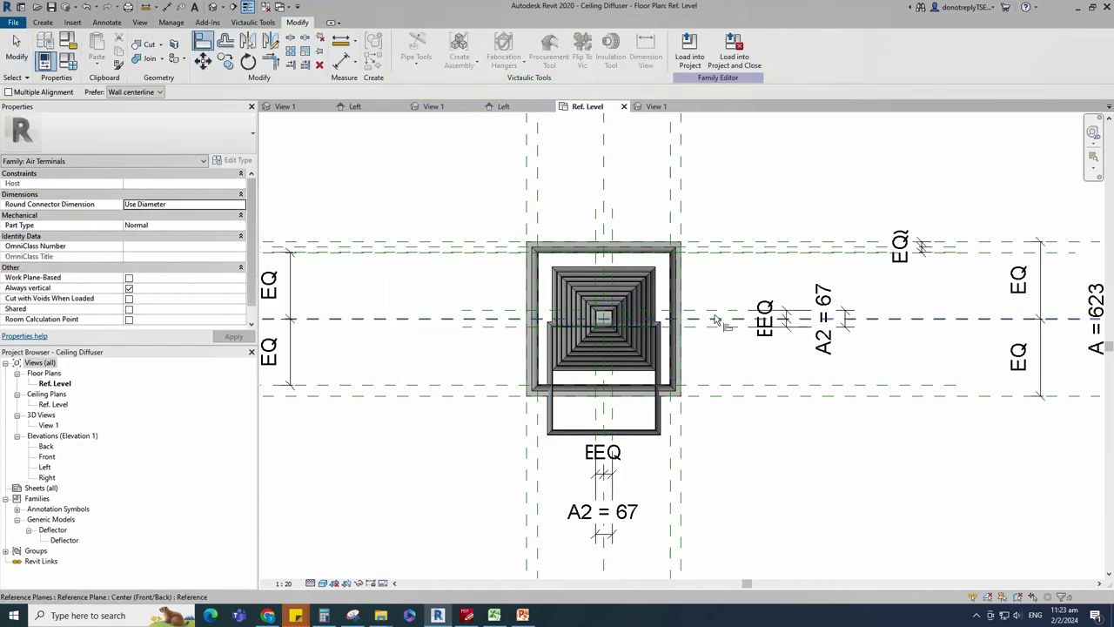
{"action": "left_click", "coordinate": [715, 320]}
{"action": "left_click", "coordinate": [652, 378]}
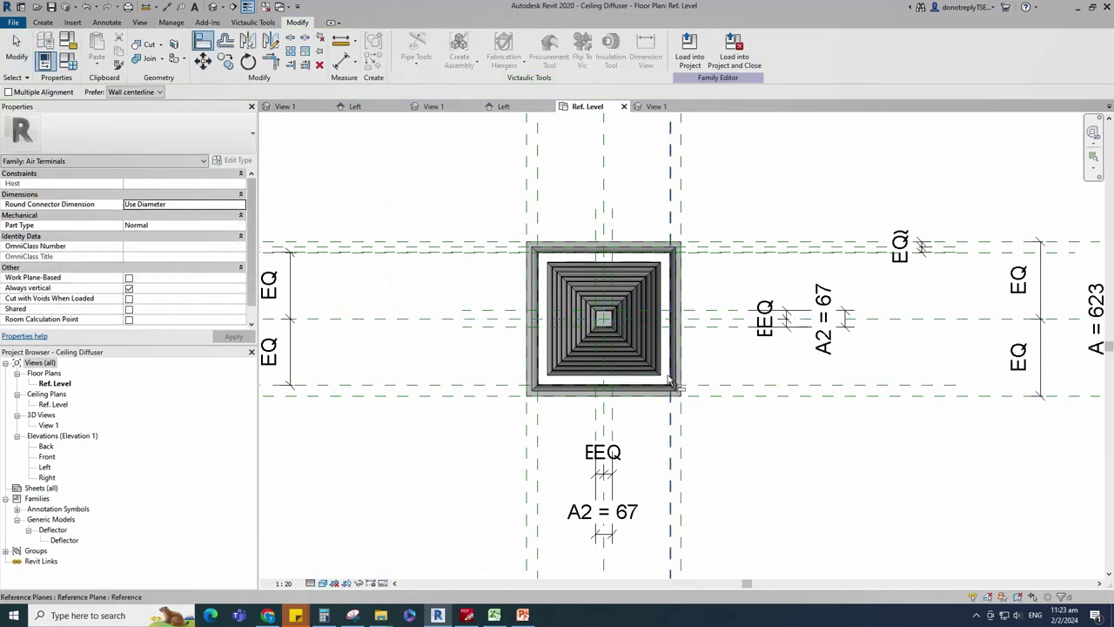
Step: Copy the outermost L09 deflector straight down along the vertical centre reference plane, past the diffuser frame's lower edge
{"action": "left_click", "coordinate": [659, 373]}
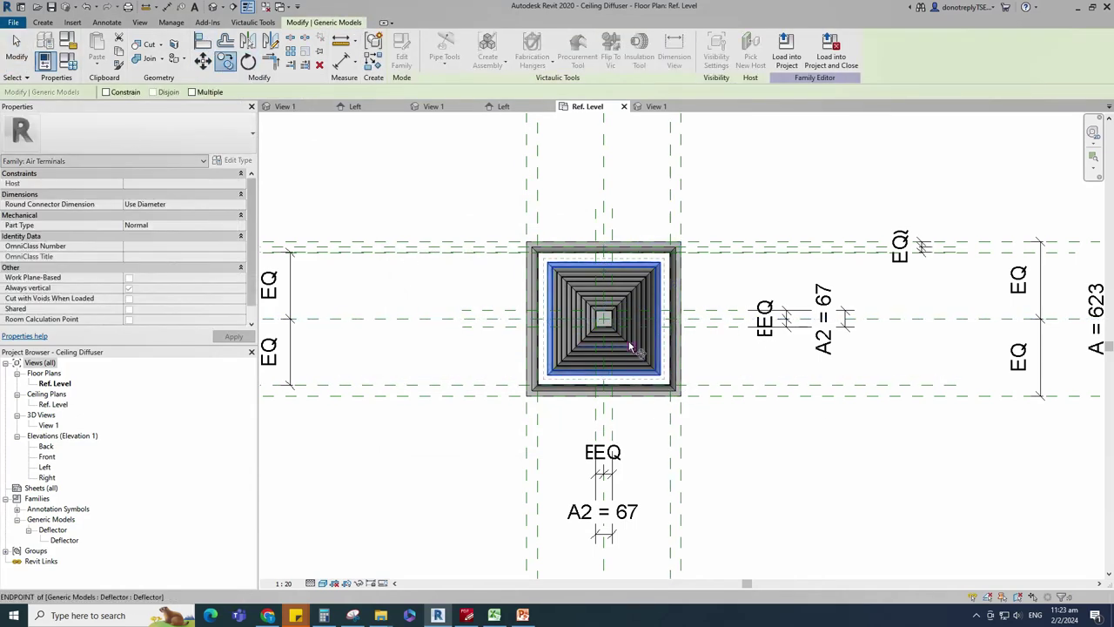
{"action": "left_click_drag", "start_coordinate": [633, 348], "coordinate": [606, 383]}
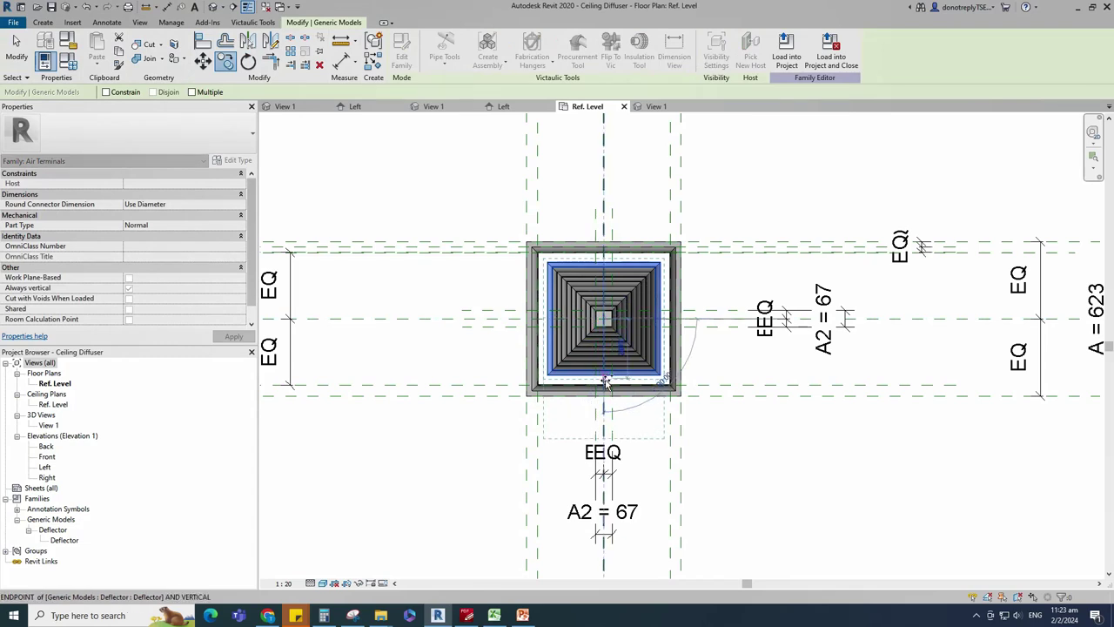
{"action": "left_click", "coordinate": [605, 409]}
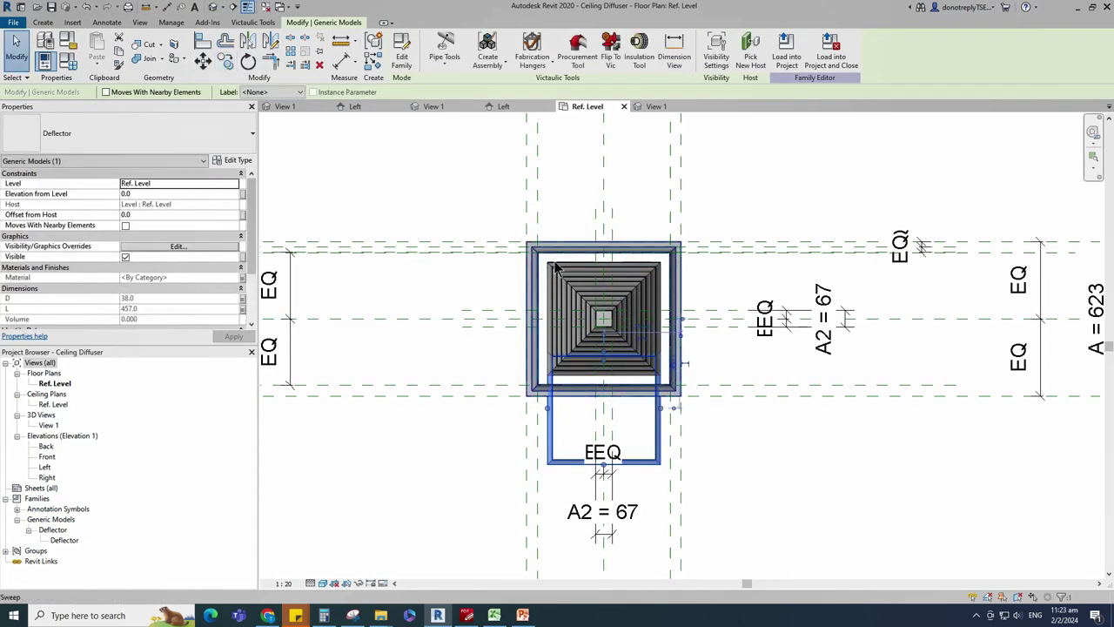
Step: Associate the lowest deflector copy's L with family parameter L10
{"action": "scroll", "coordinate": [552, 247], "scroll_direction": "down", "scroll_amount": 1}
{"action": "left_click", "coordinate": [243, 309]}
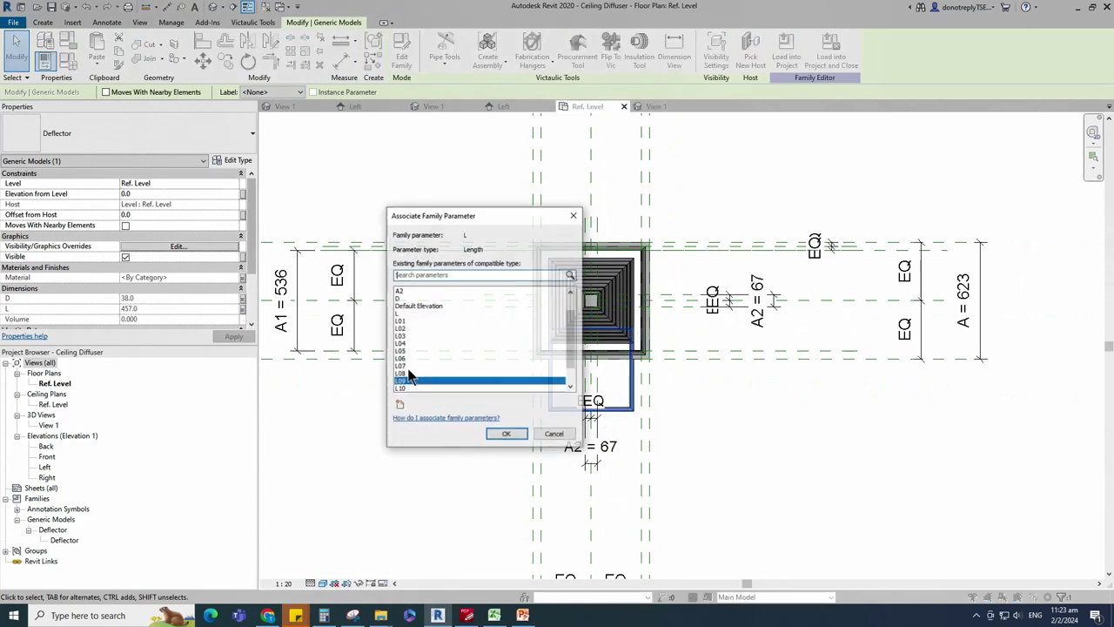
{"action": "scroll", "coordinate": [418, 374], "scroll_direction": "down", "scroll_amount": 1}
{"action": "left_click", "coordinate": [408, 366]}
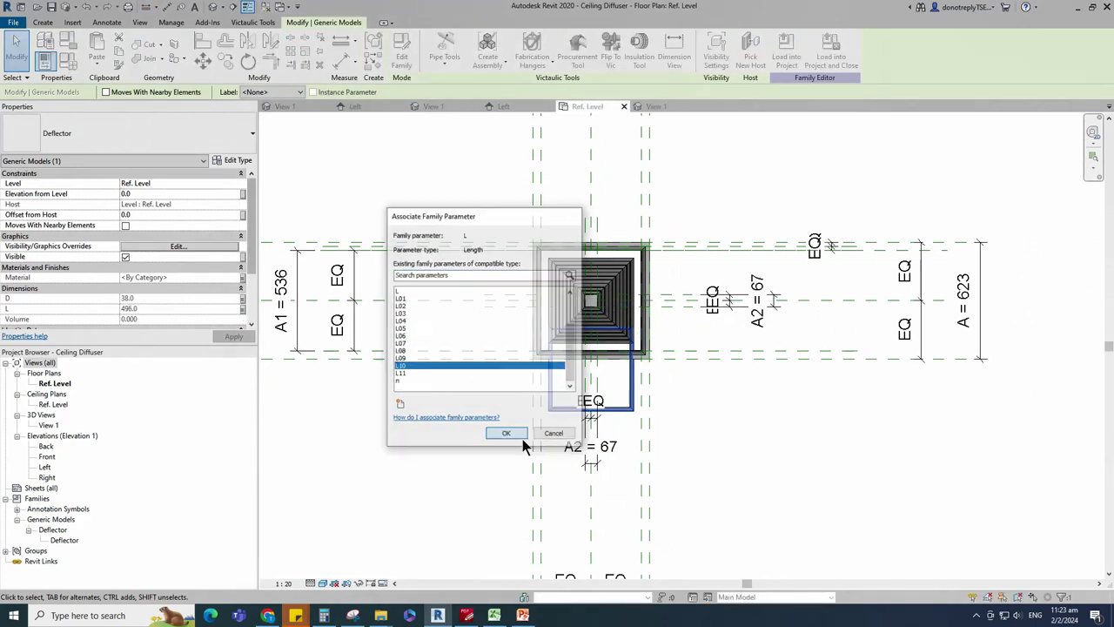
Step: Confirm the L10 association and align the lowest deflector copy's centre to the Center (Front/Back) reference plane
{"action": "left_click", "coordinate": [506, 434]}
{"action": "left_click", "coordinate": [202, 41]}
{"action": "left_click", "coordinate": [689, 294]}
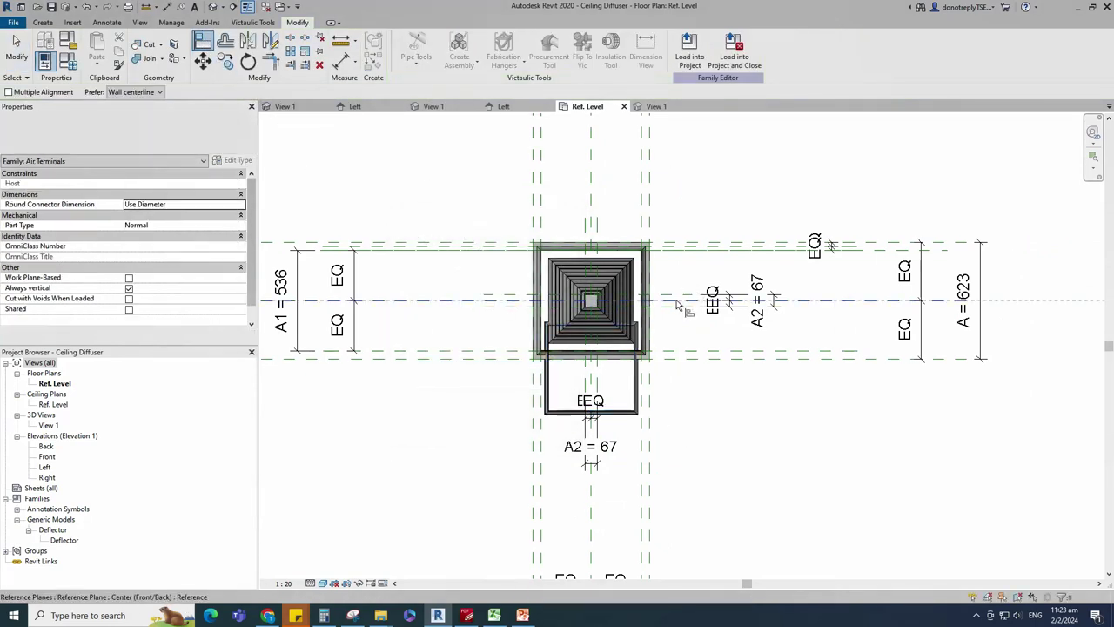
{"action": "left_click", "coordinate": [633, 369]}
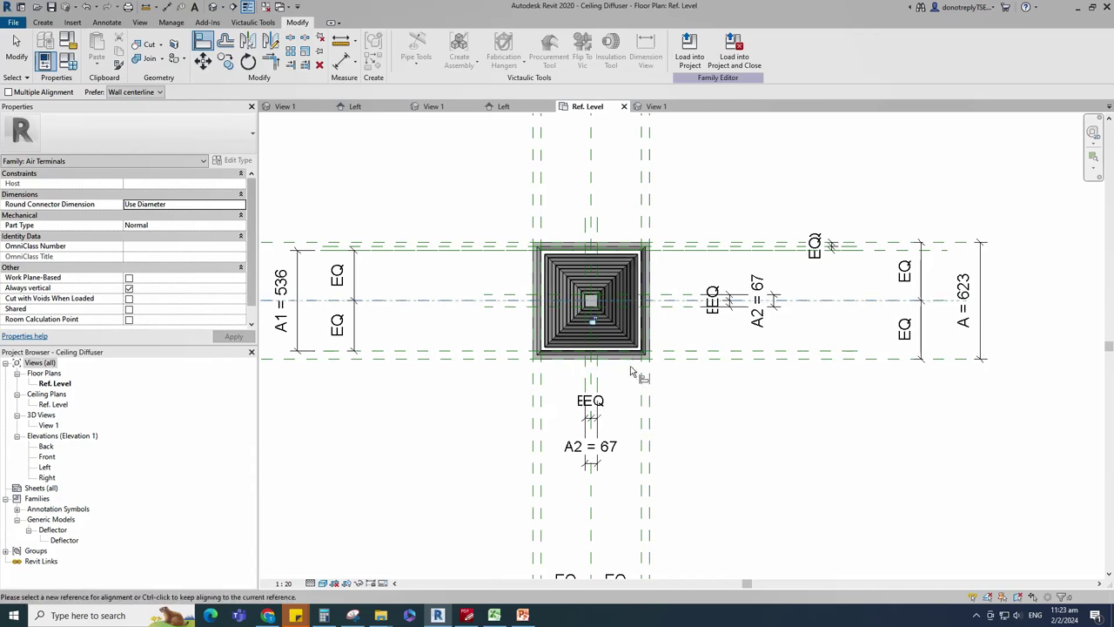
{"action": "key", "text": "Escape"}
Step: Copy the outermost L10 deflector from the diffuser centre straight down along the vertical centre reference plane
{"action": "scroll", "coordinate": [631, 352], "scroll_direction": "up", "scroll_amount": 3}
{"action": "left_click", "coordinate": [641, 346]}
{"action": "scroll", "coordinate": [640, 347], "scroll_direction": "up", "scroll_amount": 1}
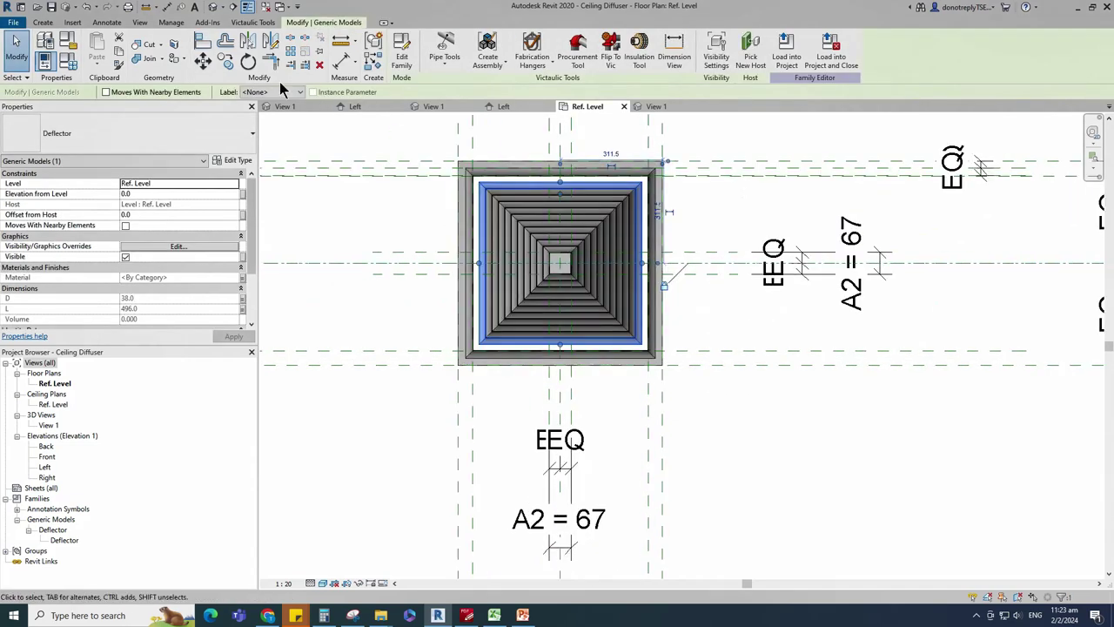
{"action": "left_click", "coordinate": [226, 63]}
{"action": "left_click", "coordinate": [562, 266]}
{"action": "left_click", "coordinate": [562, 394]}
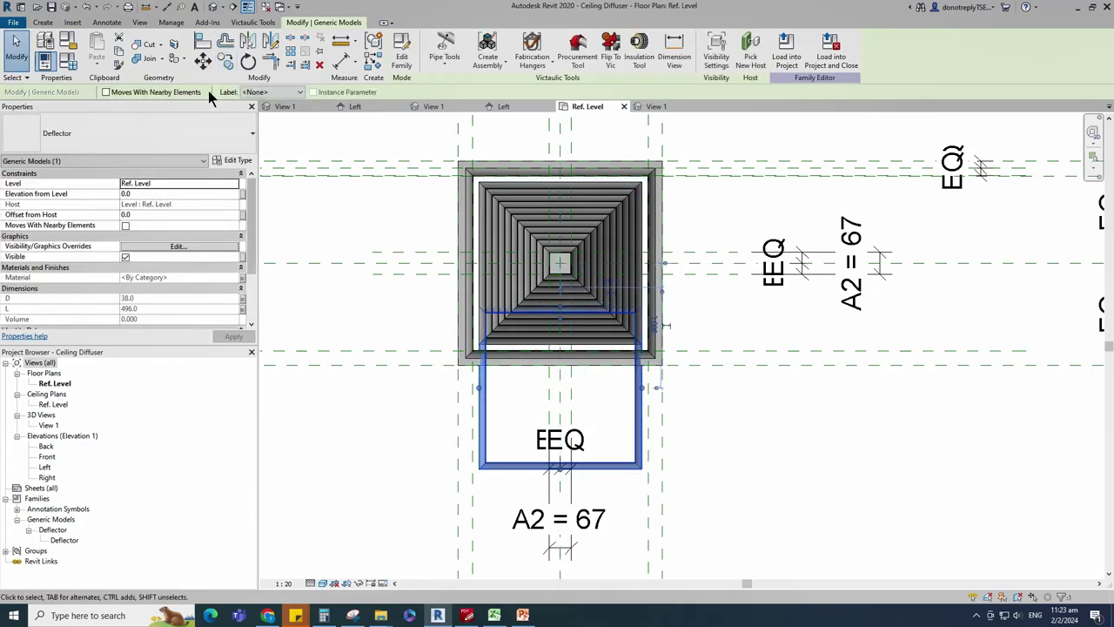
Step: Associate the new deflector copy's L with L11 and align its centre to the Center (Front/Back) reference plane
{"action": "left_click", "coordinate": [243, 309]}
{"action": "left_click", "coordinate": [432, 380]}
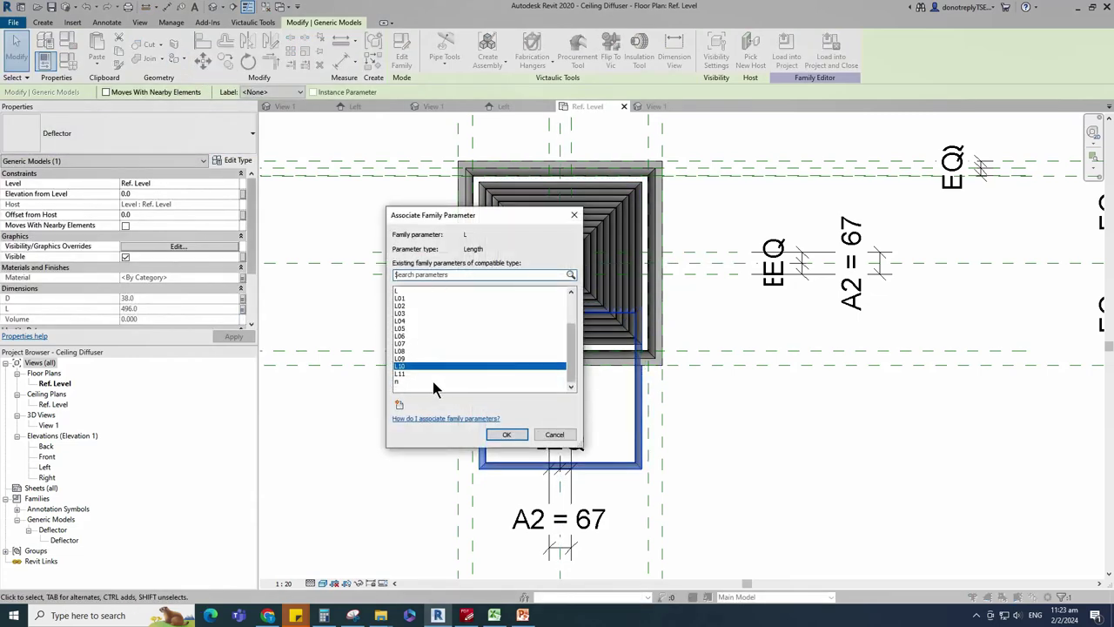
{"action": "left_click", "coordinate": [508, 434]}
{"action": "left_click", "coordinate": [202, 41]}
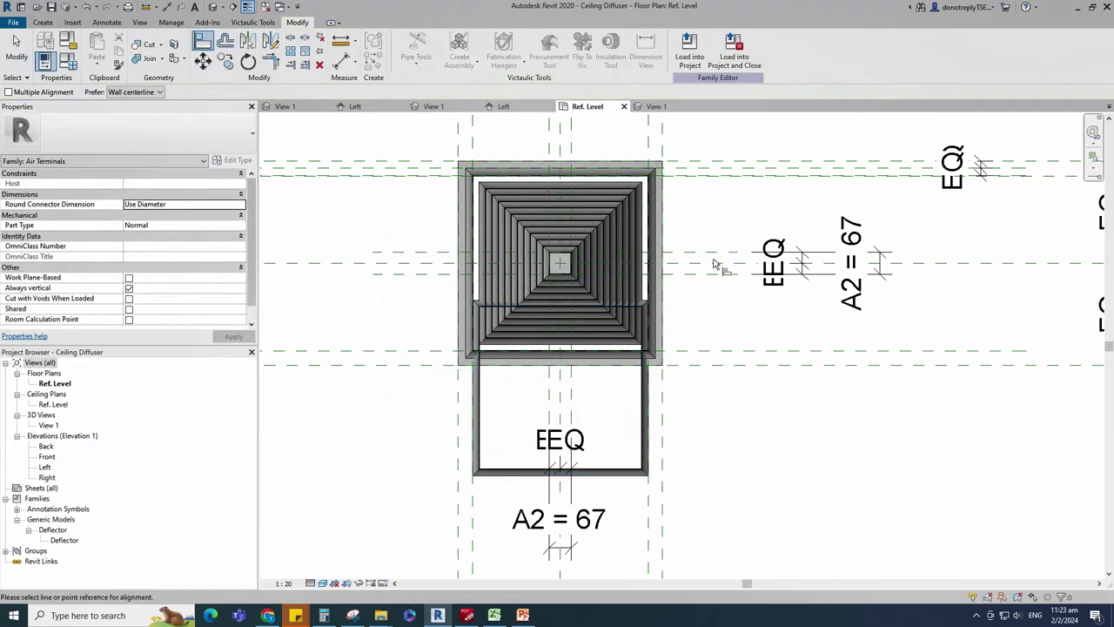
{"action": "left_click", "coordinate": [644, 383]}
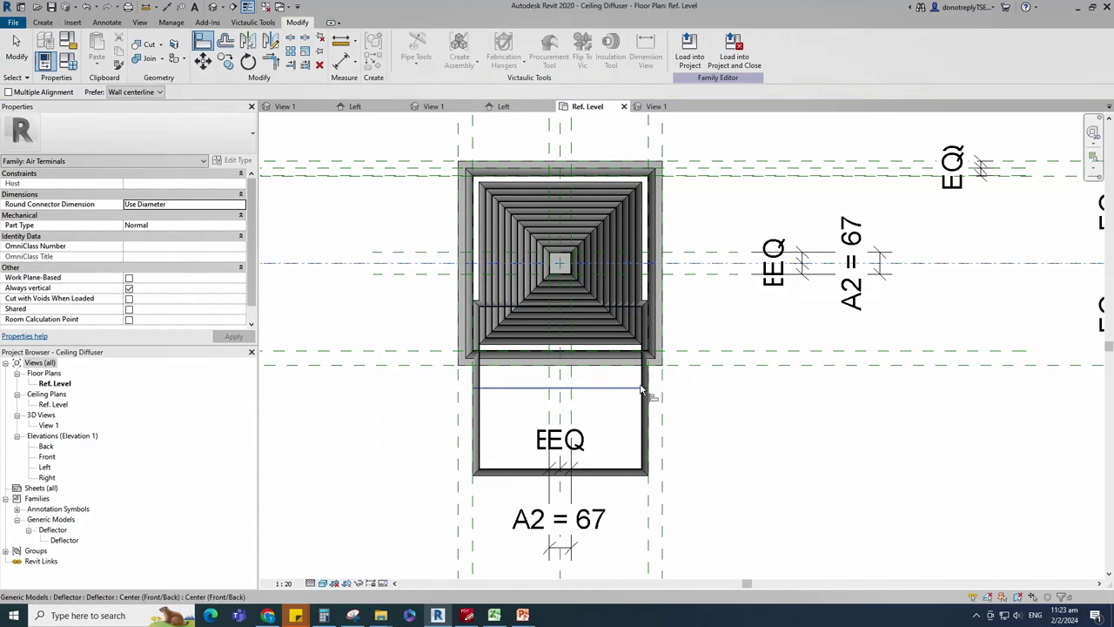
{"action": "scroll", "coordinate": [744, 368], "scroll_direction": "down", "scroll_amount": 2}
{"action": "key", "text": "Escape"}
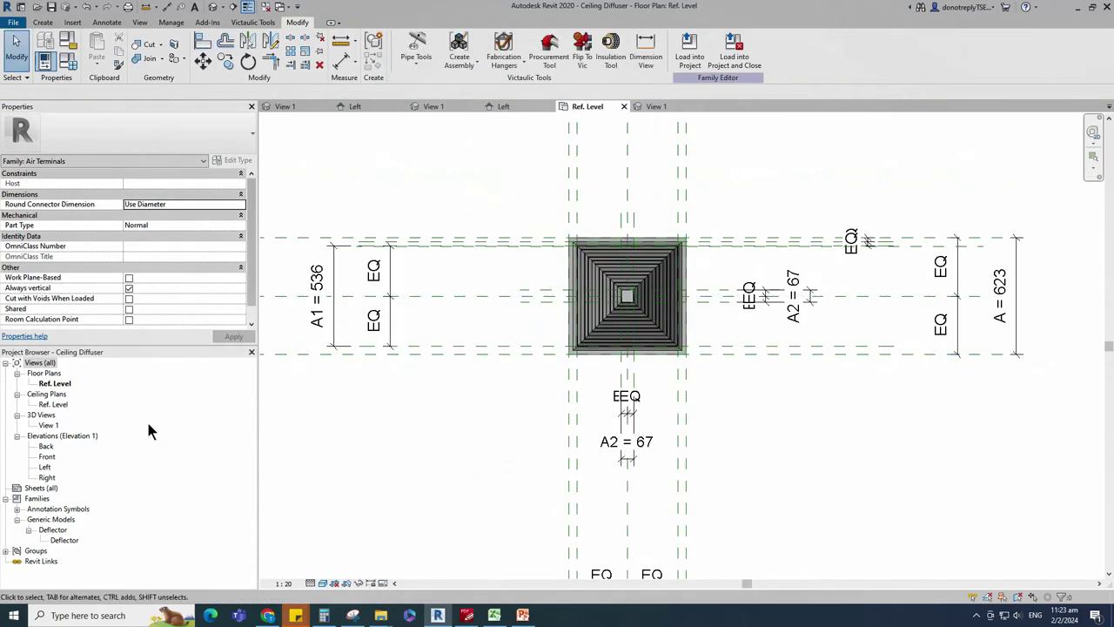
Step: Examine the nested deflectors from below in 3D View 1 and return to the Ref. Level floor plan
{"action": "double_click", "coordinate": [48, 425]}
{"action": "mouse_move", "coordinate": [562, 441]}
{"action": "middle_mouse_down", "text": "shift"}
{"action": "mouse_move", "coordinate": [813, 346]}
{"action": "mouse_move", "coordinate": [796, 374]}
{"action": "mouse_move", "coordinate": [887, 424]}
{"action": "mouse_move", "coordinate": [809, 500]}
{"action": "mouse_move", "coordinate": [890, 537]}
{"action": "mouse_move", "coordinate": [987, 540]}
{"action": "mouse_move", "coordinate": [744, 418]}
{"action": "mouse_move", "coordinate": [970, 380]}
{"action": "mouse_move", "coordinate": [772, 483]}
{"action": "mouse_move", "coordinate": [798, 440]}
{"action": "mouse_move", "coordinate": [933, 485]}
{"action": "mouse_move", "coordinate": [769, 510]}
{"action": "mouse_move", "coordinate": [758, 363]}
{"action": "mouse_move", "coordinate": [772, 374]}
{"action": "mouse_move", "coordinate": [769, 462]}
{"action": "mouse_move", "coordinate": [591, 455]}
{"action": "mouse_move", "coordinate": [554, 435]}
{"action": "middle_mouse_up", "text": "shift"}
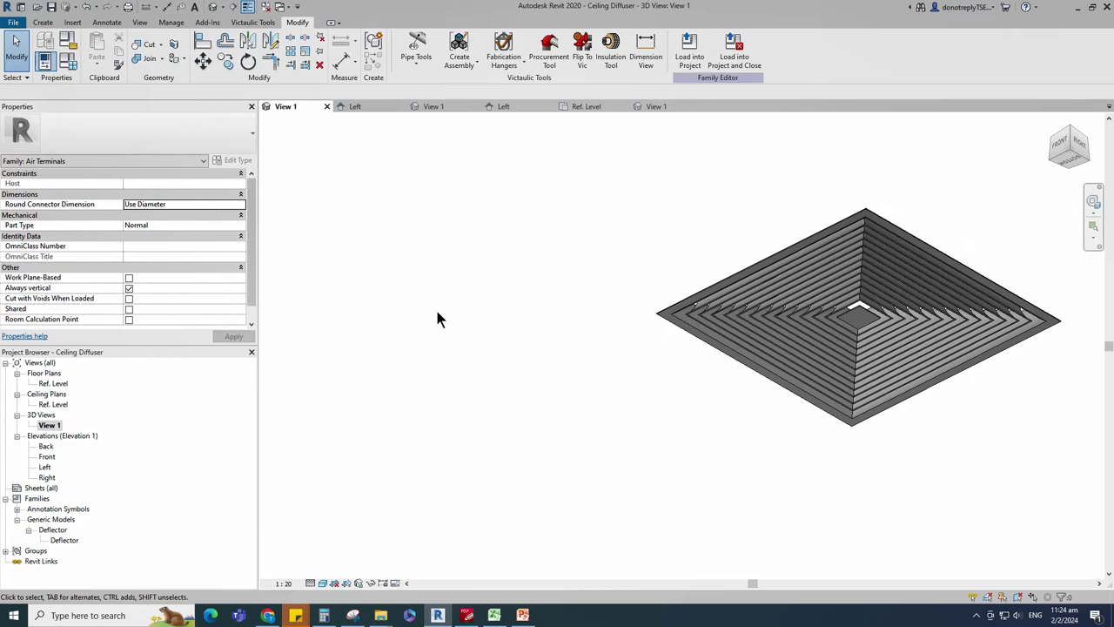
{"action": "double_click", "coordinate": [50, 384]}
{"action": "scroll", "coordinate": [609, 396], "scroll_direction": "up", "scroll_amount": 3}
{"action": "scroll", "coordinate": [654, 385], "scroll_direction": "down", "scroll_amount": 4}
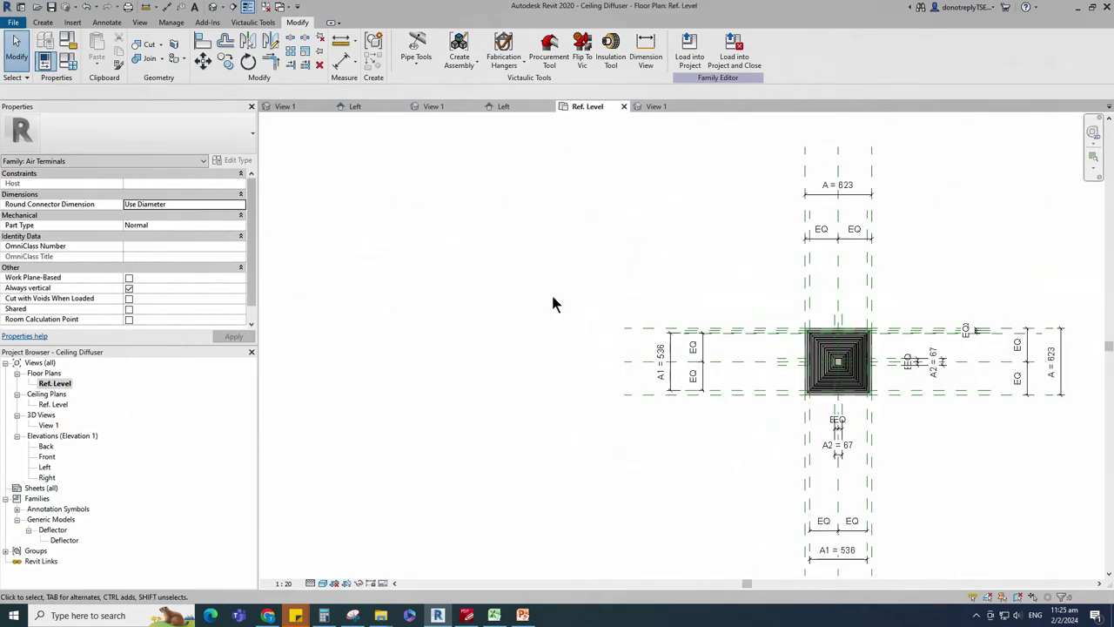
Step: Import the Dimension.png size table as a raster image and place it above and to the left of the diffuser
{"action": "left_click", "coordinate": [73, 23]}
{"action": "left_click", "coordinate": [389, 48]}
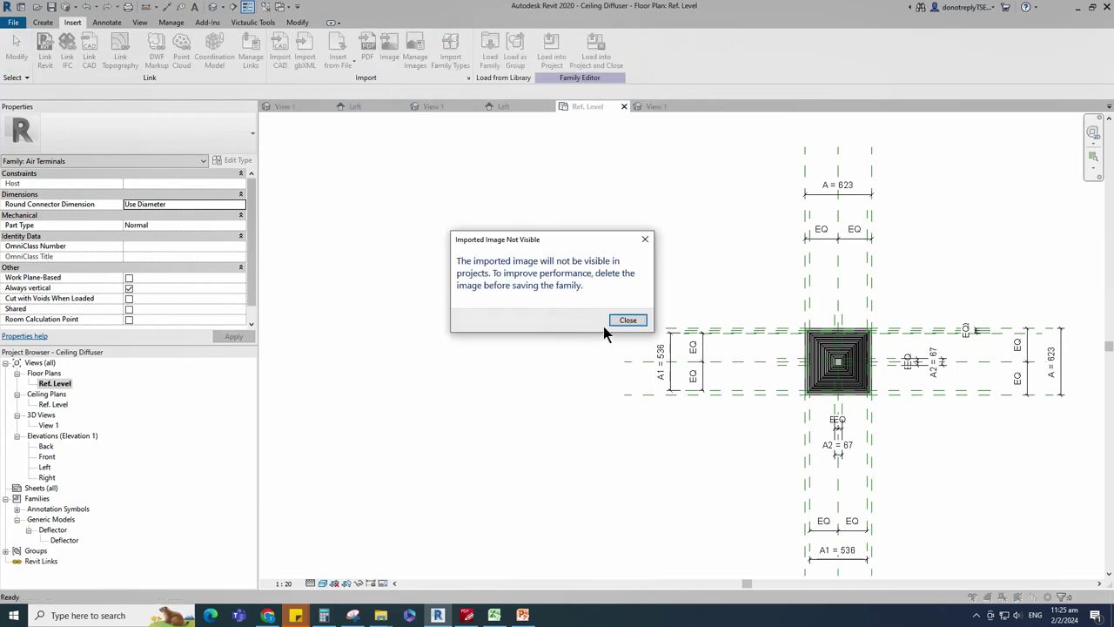
{"action": "left_click", "coordinate": [620, 319]}
{"action": "left_click", "coordinate": [643, 498]}
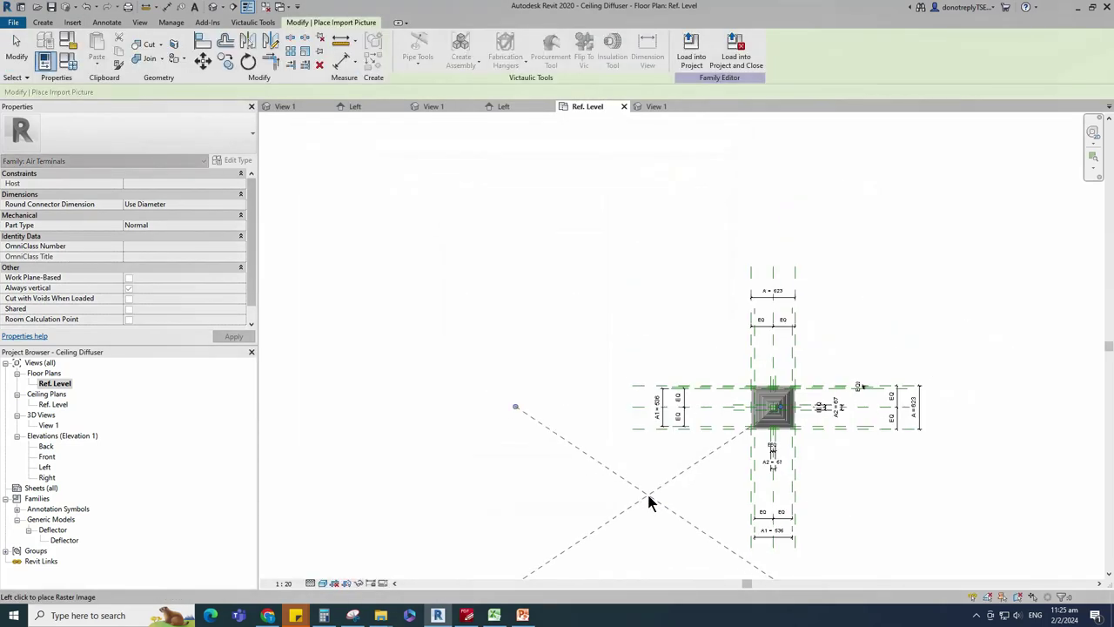
{"action": "left_click", "coordinate": [617, 344]}
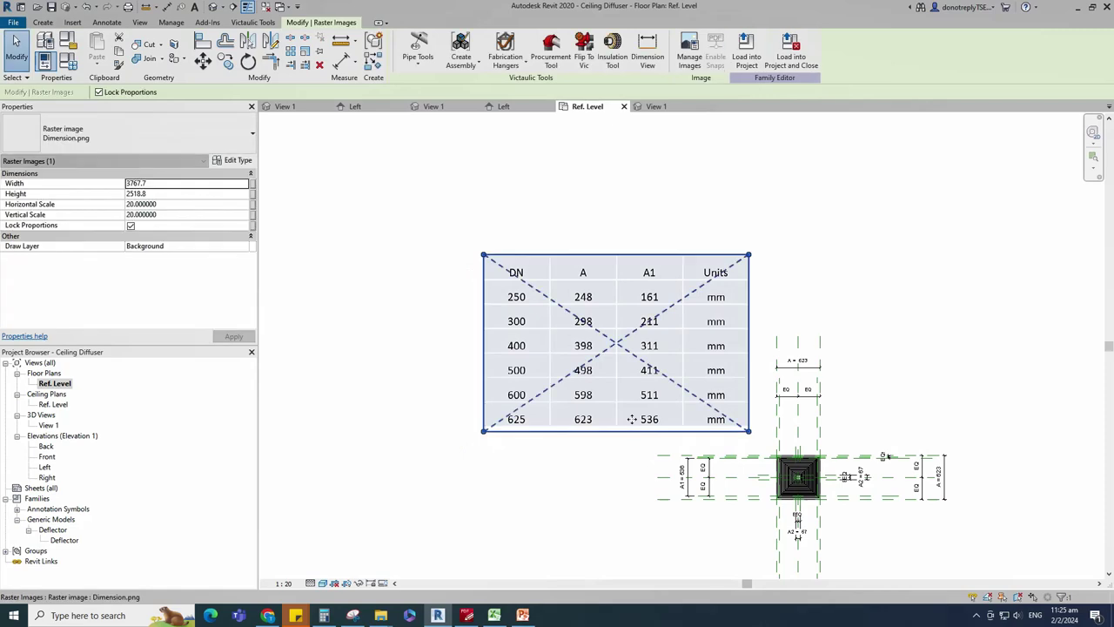
{"action": "left_click", "coordinate": [608, 489]}
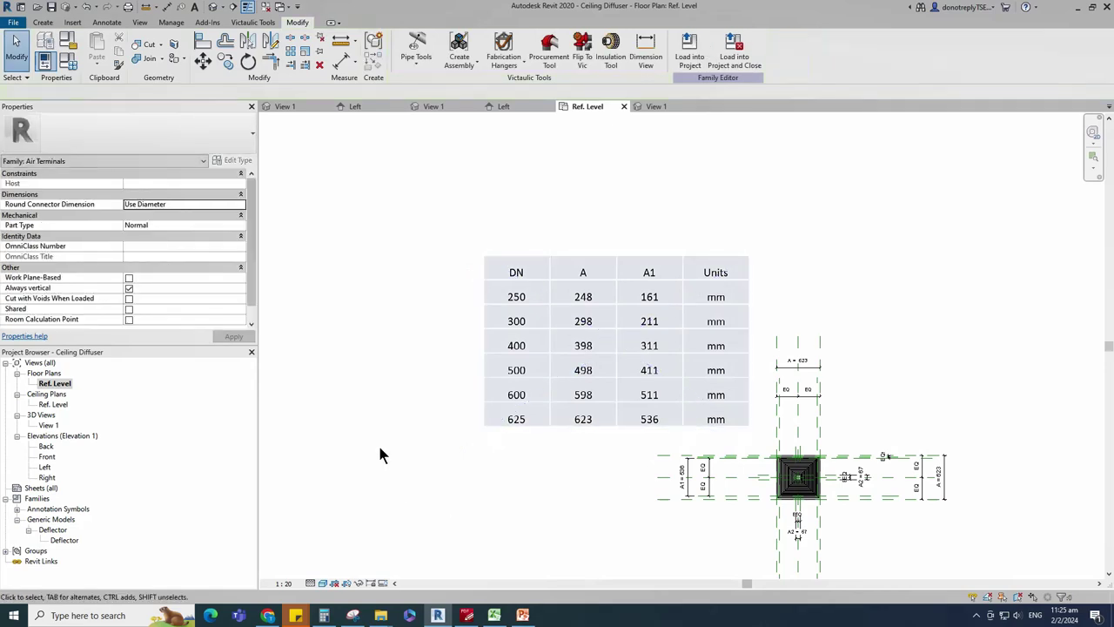
Step: Create a family type named DN625 with the current dimension values
{"action": "left_click", "coordinate": [68, 60]}
{"action": "scroll", "coordinate": [290, 372], "scroll_direction": "down", "scroll_amount": 2}
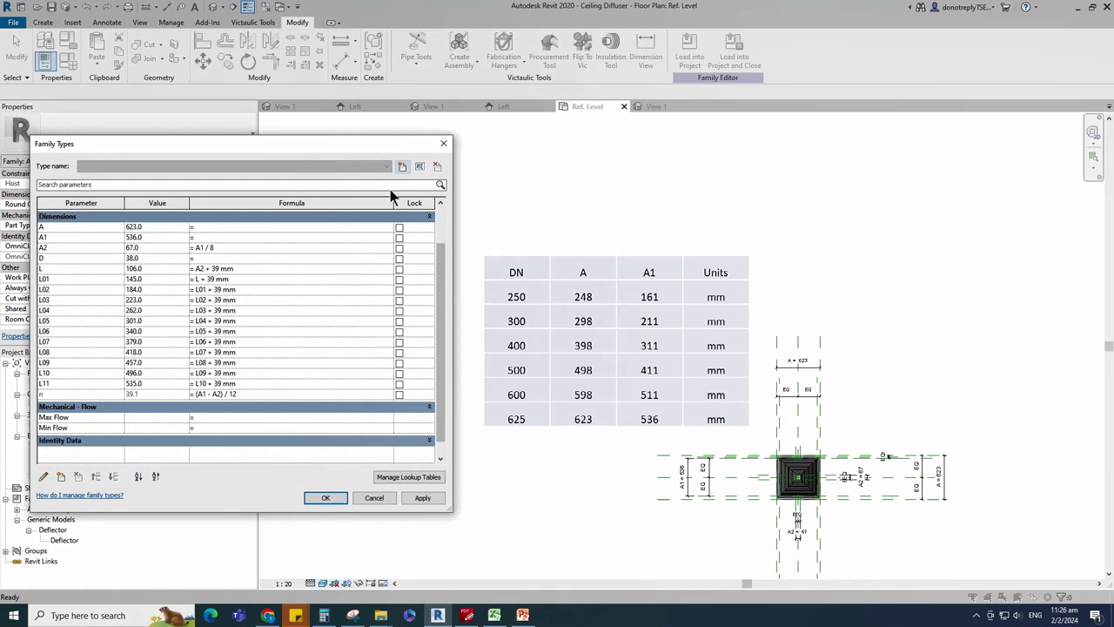
{"action": "left_click", "coordinate": [402, 165]}
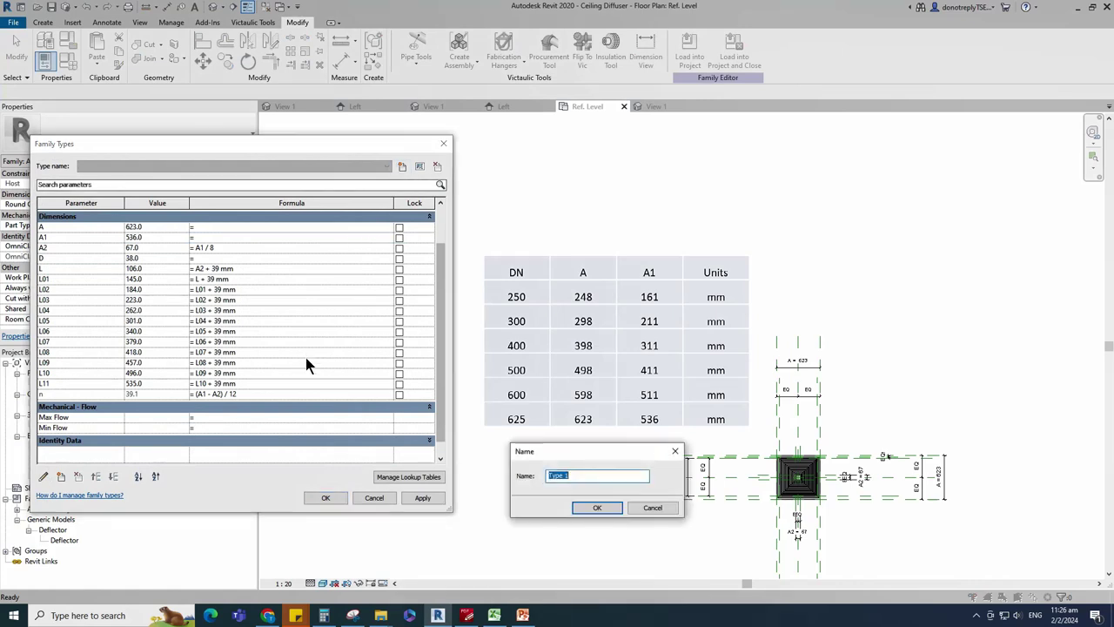
{"action": "type", "text": "DN625"}
{"action": "left_click", "coordinate": [592, 508]}
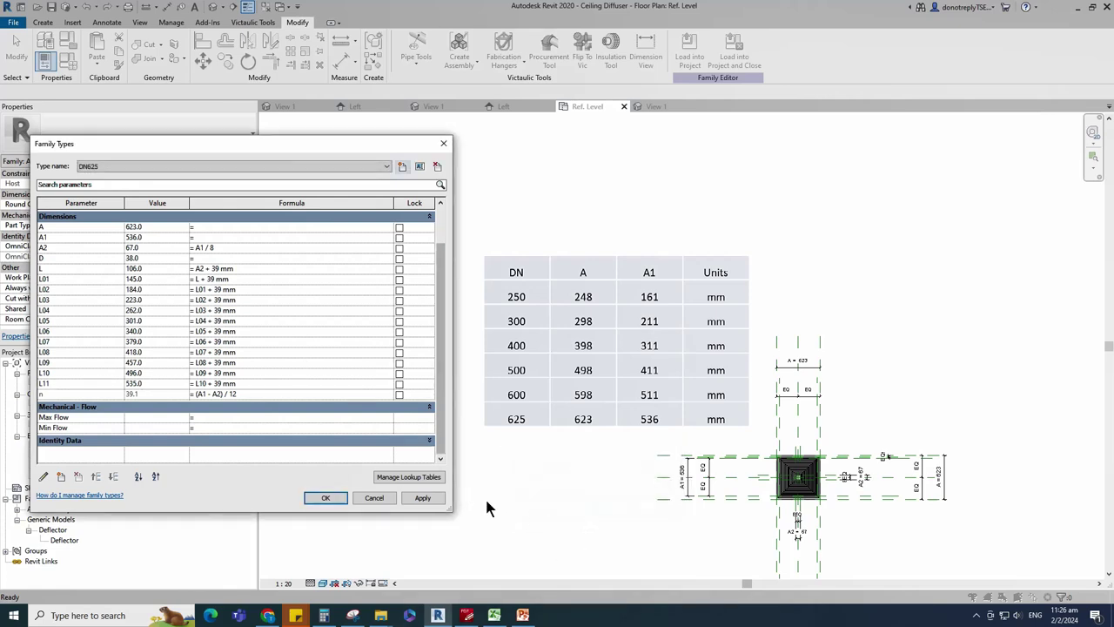
Step: Create family type DN600 with A set to 598 and A1 to 511, and apply it
{"action": "left_click", "coordinate": [403, 165]}
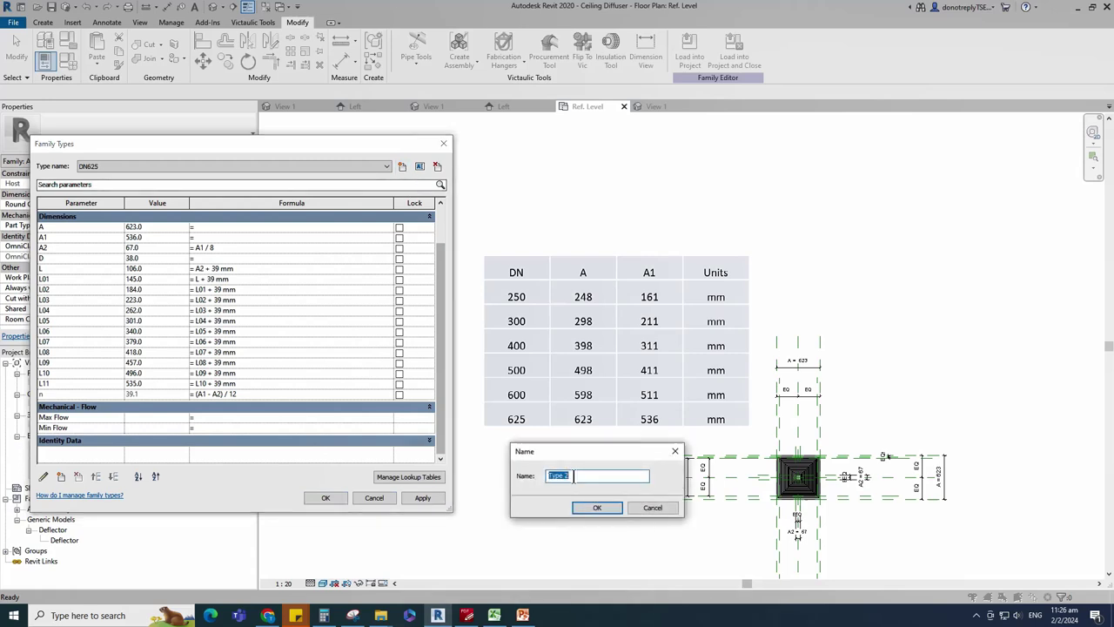
{"action": "type", "text": "DN600"}
{"action": "left_click", "coordinate": [596, 508]}
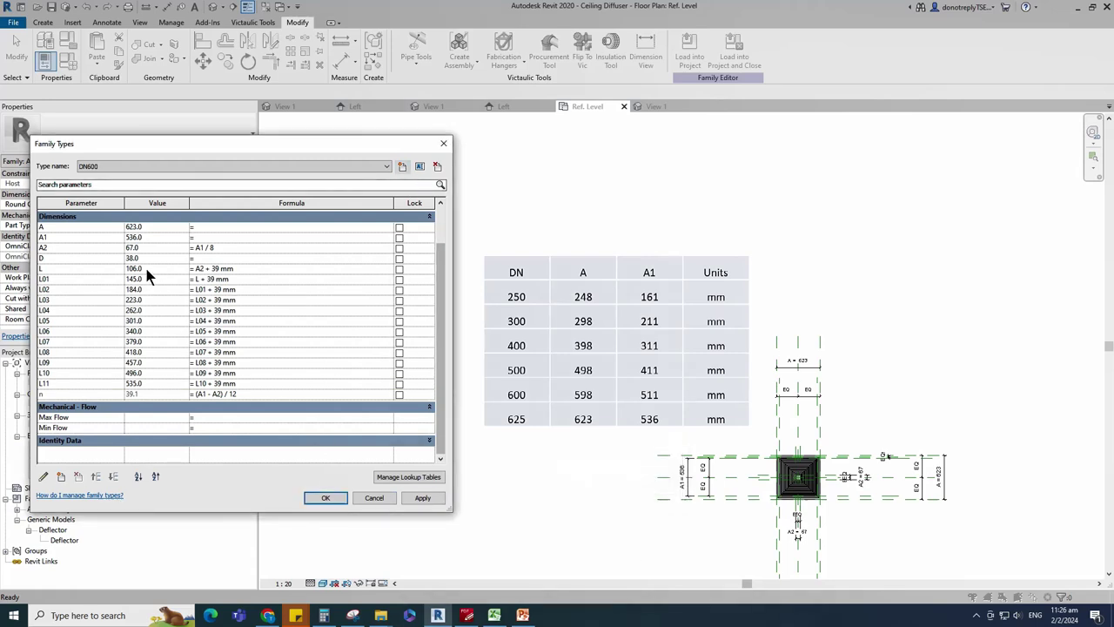
{"action": "left_click", "coordinate": [128, 228]}
{"action": "type", "text": "598"}
{"action": "left_click", "coordinate": [139, 238]}
{"action": "type", "text": "511"}
{"action": "left_click", "coordinate": [423, 497]}
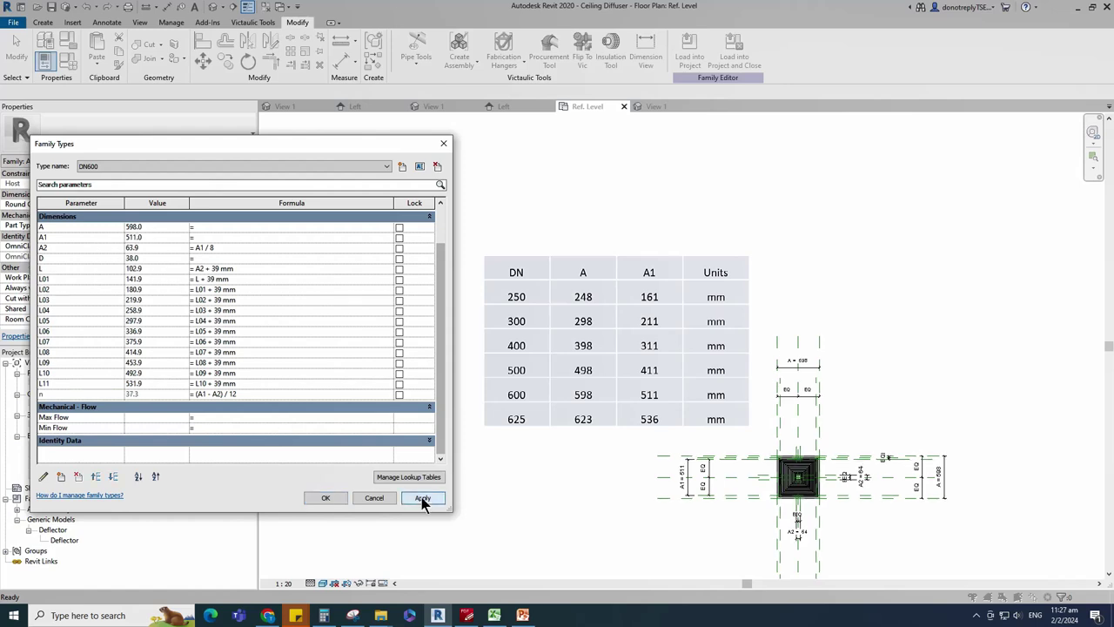
Step: Create family type DN500 with A set to 498 and A1 to 411, and apply it
{"action": "left_click", "coordinate": [402, 165]}
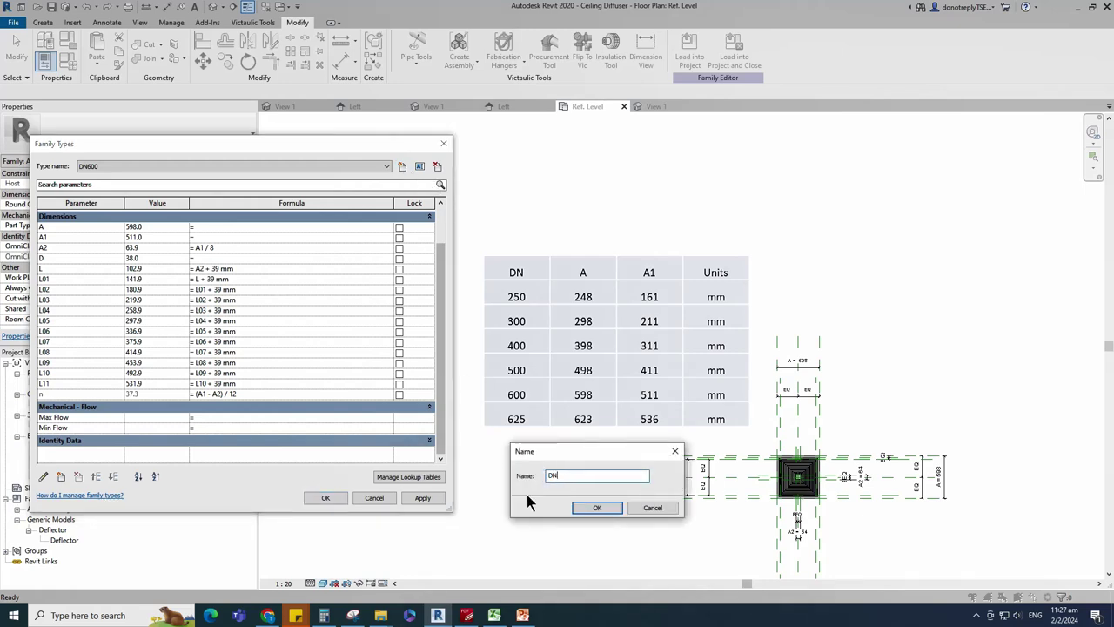
{"action": "type", "text": "DN500"}
{"action": "key", "text": "Return"}
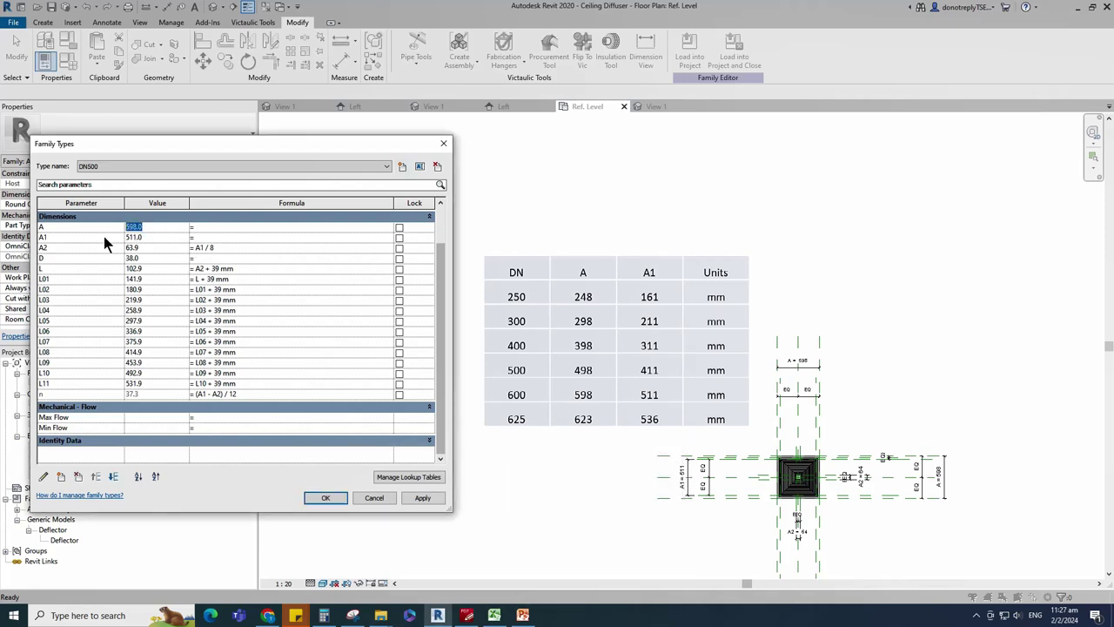
{"action": "type", "text": "498"}
{"action": "left_click", "coordinate": [136, 237]}
{"action": "type", "text": "411"}
{"action": "left_click", "coordinate": [422, 498]}
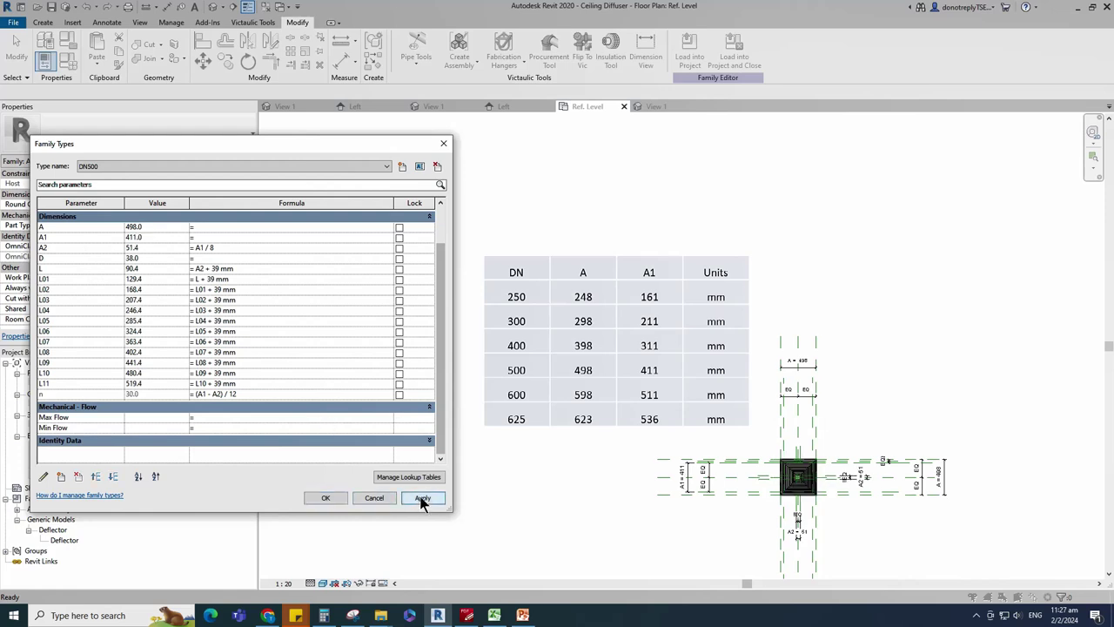
Step: Create family type DN400 with A set to 398 and A1 to 311, and apply it
{"action": "left_click", "coordinate": [401, 166]}
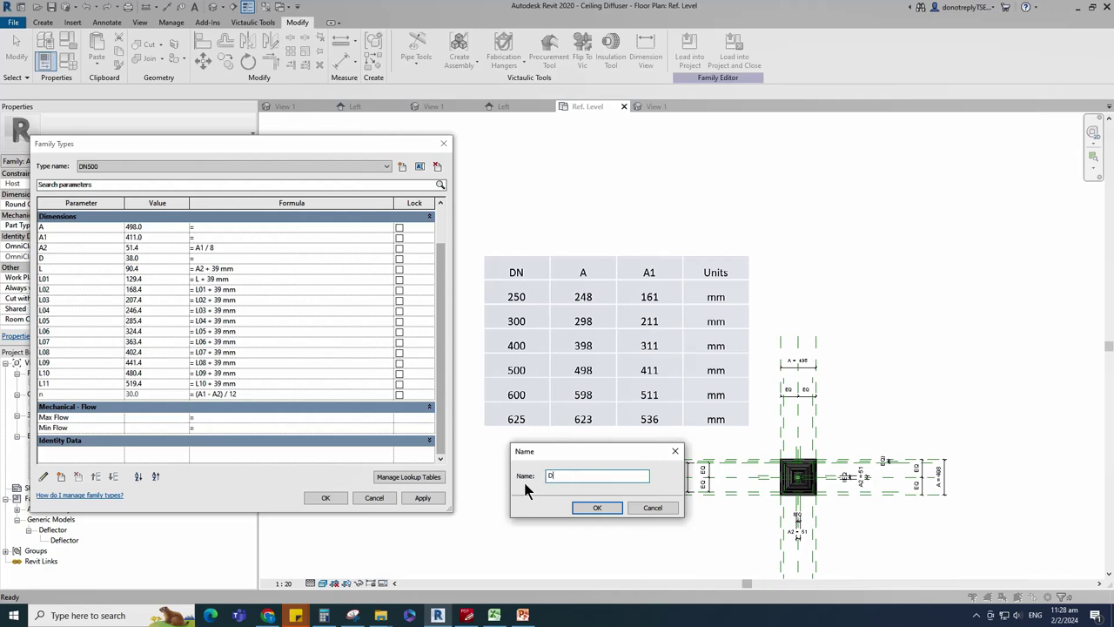
{"action": "type", "text": "DN400"}
{"action": "left_click", "coordinate": [595, 508]}
{"action": "left_click_drag", "start_coordinate": [155, 228], "coordinate": [101, 233]}
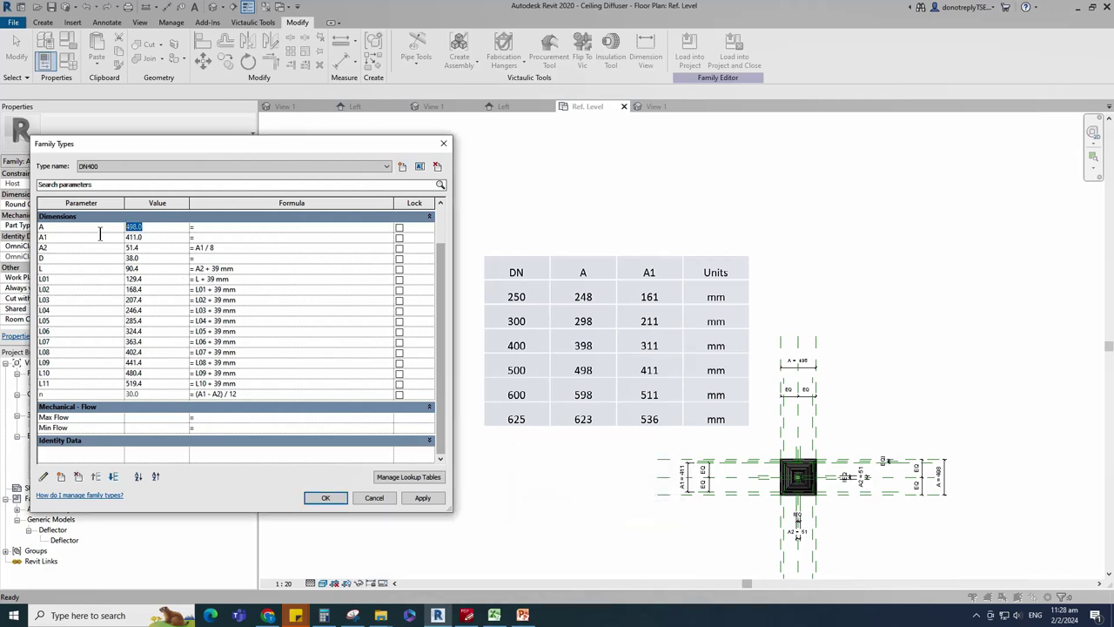
{"action": "type", "text": "398"}
{"action": "left_click", "coordinate": [133, 237]}
{"action": "type", "text": "311"}
{"action": "left_click", "coordinate": [422, 499]}
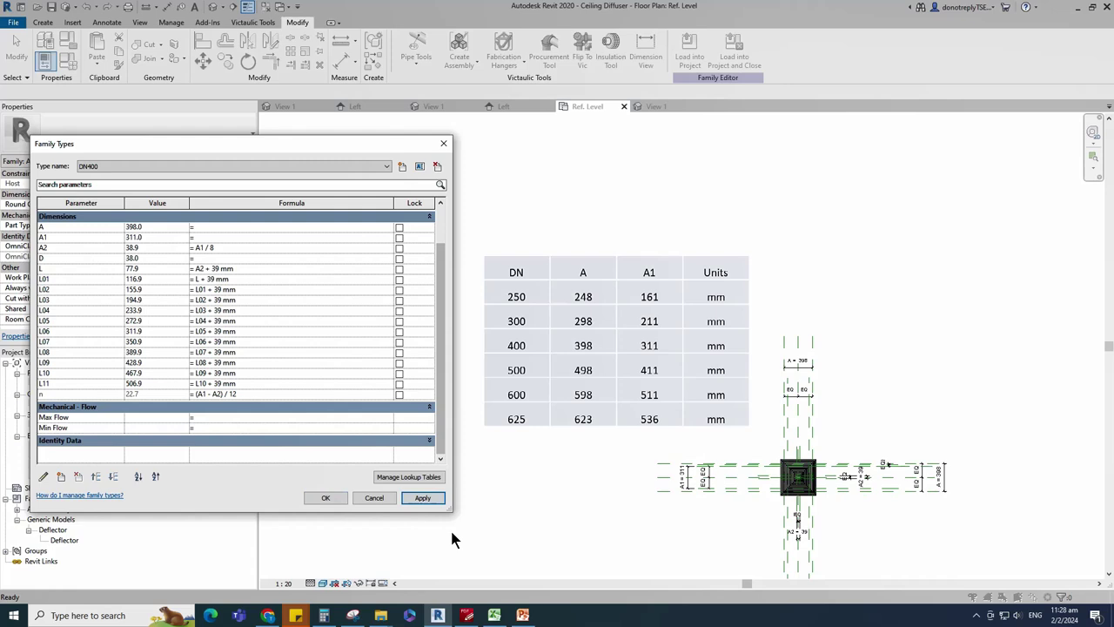
Step: Create family type DN300 with A set to 298 and A1 to 211, and apply it
{"action": "left_click", "coordinate": [402, 165]}
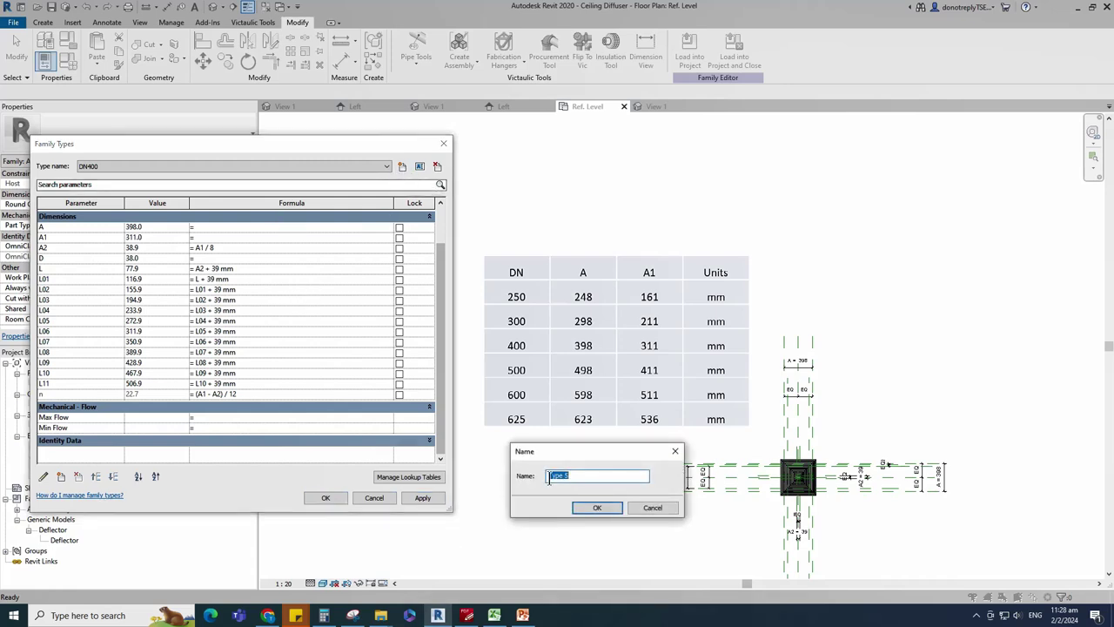
{"action": "type", "text": "DN300"}
{"action": "left_click", "coordinate": [597, 507]}
{"action": "left_click", "coordinate": [137, 228]}
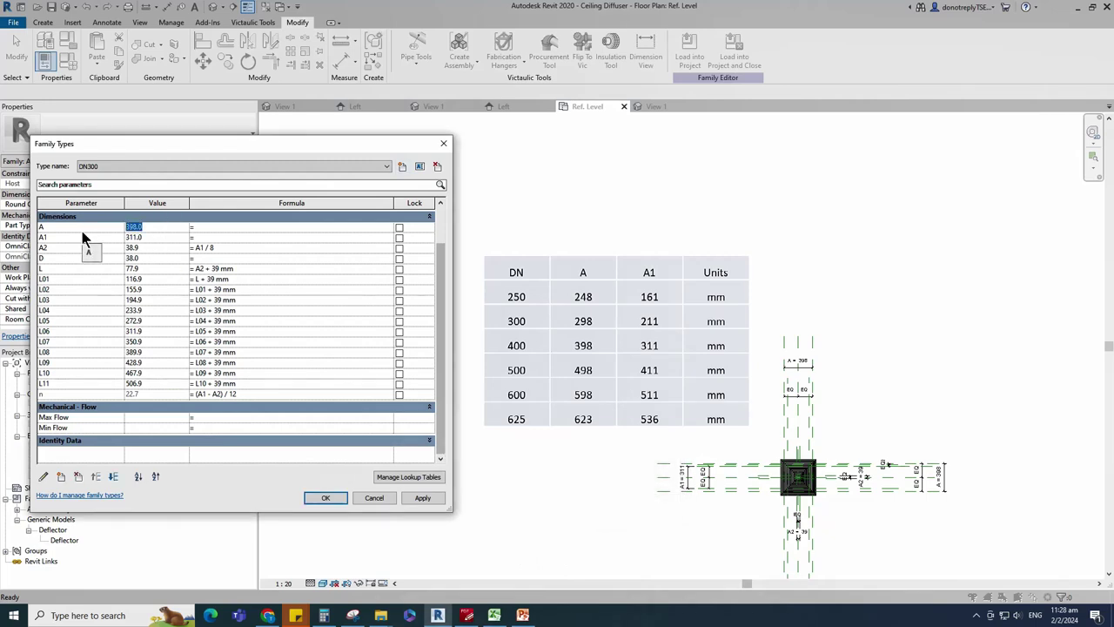
{"action": "type", "text": "298"}
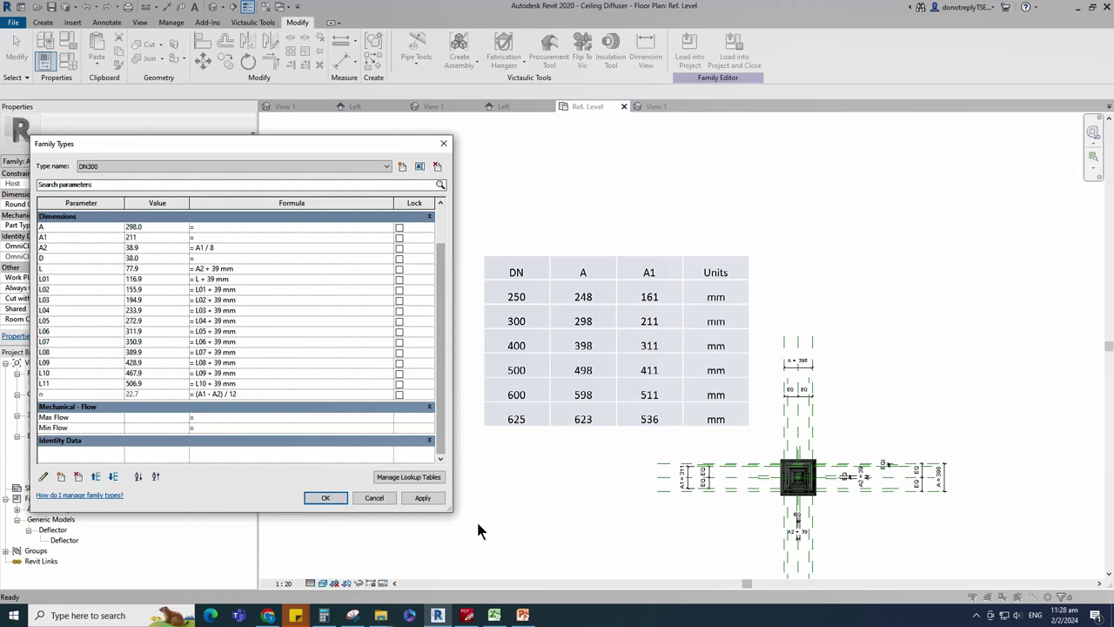
{"action": "left_click", "coordinate": [419, 499]}
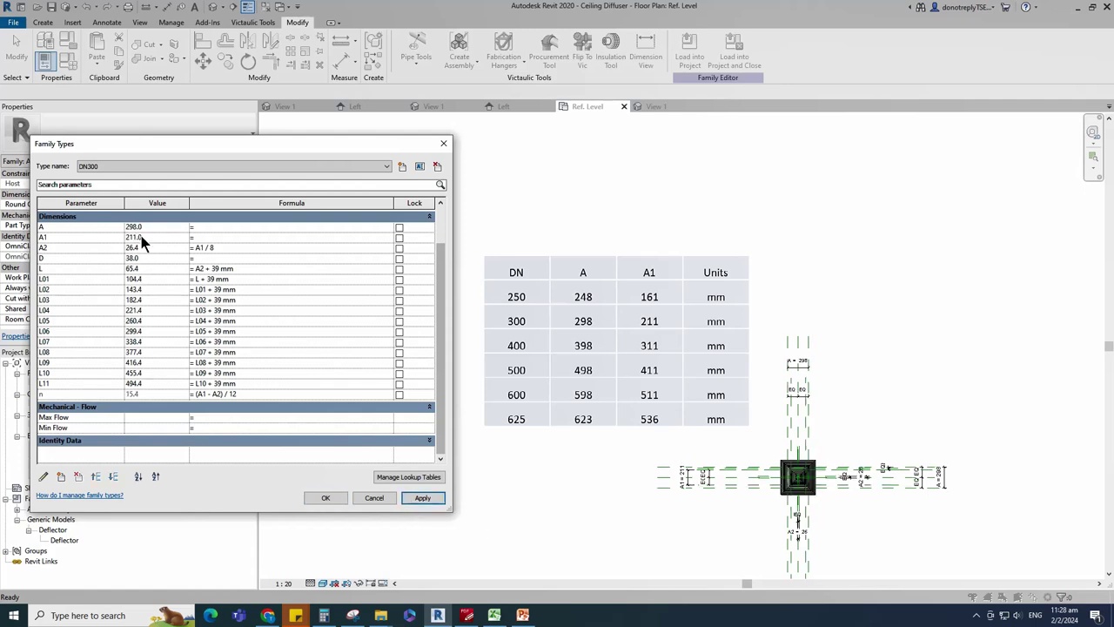
Step: Create family type DN250 with A set to 248 and A1 to 161, and apply it
{"action": "left_click", "coordinate": [401, 165]}
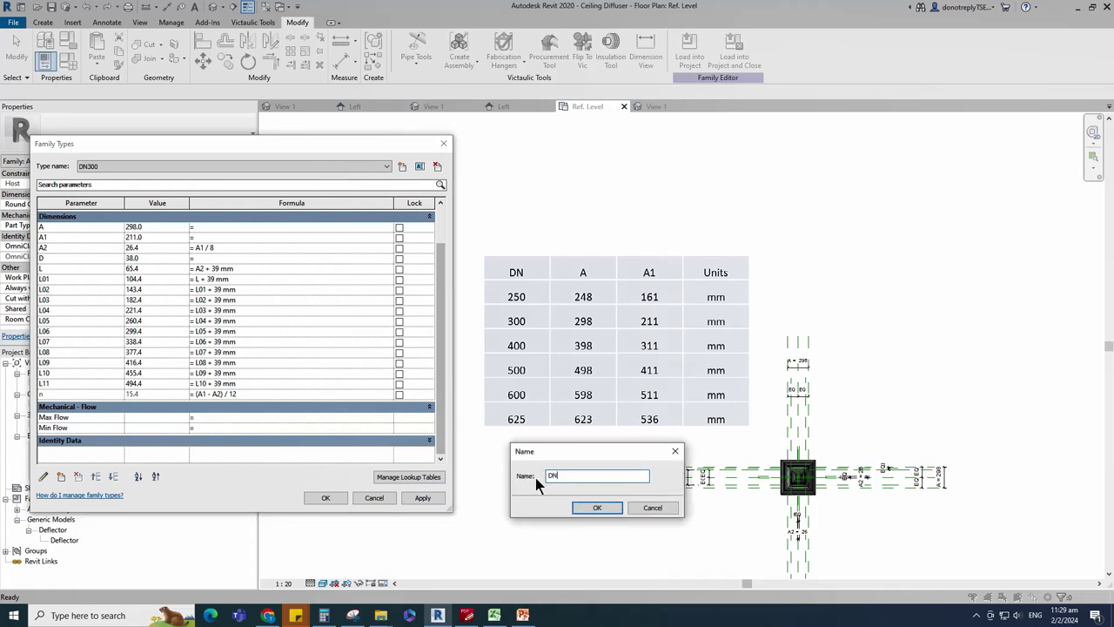
{"action": "type", "text": "DN250"}
{"action": "left_click", "coordinate": [597, 508]}
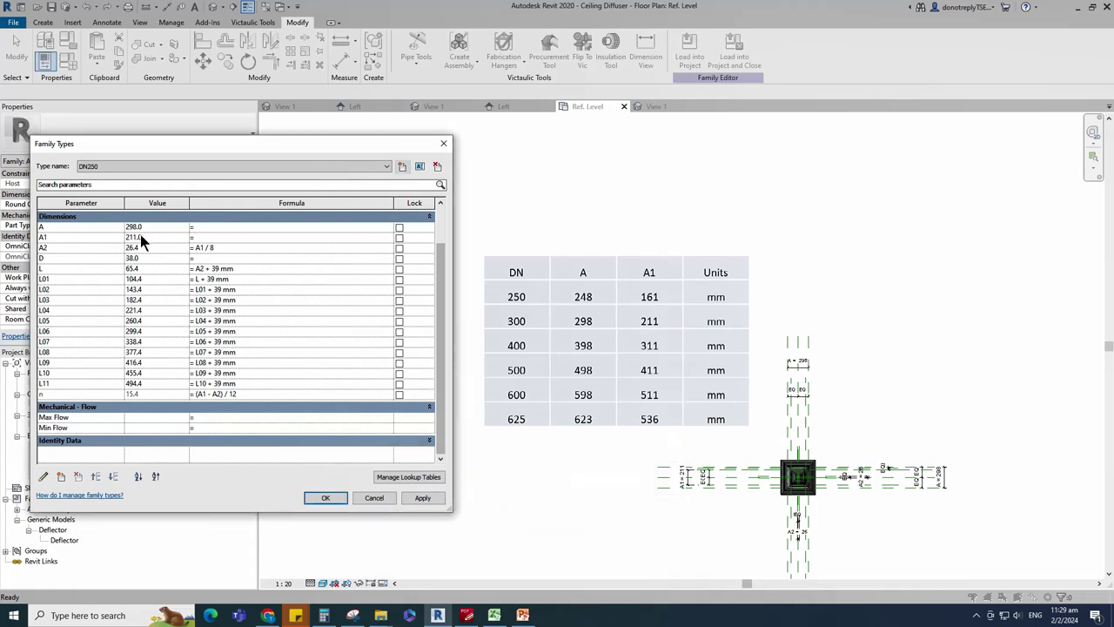
{"action": "left_click_drag", "start_coordinate": [146, 226], "coordinate": [117, 235]}
{"action": "type", "text": "24"}
{"action": "left_click", "coordinate": [424, 499]}
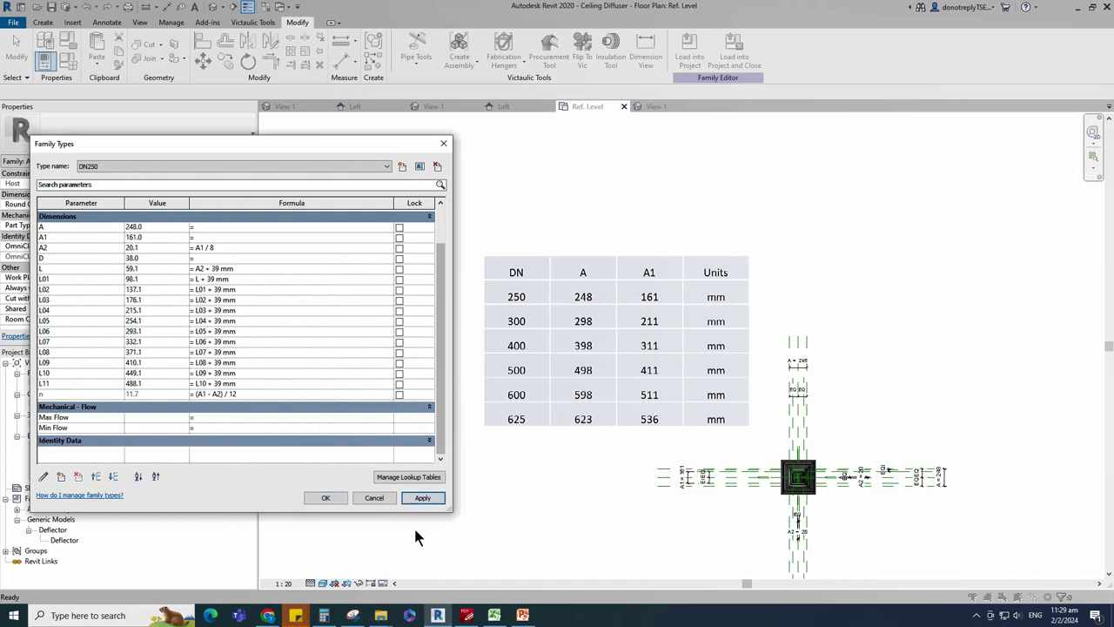
Step: Switch the current family type to DN625 and apply it to the diffuser
{"action": "left_click", "coordinate": [152, 165]}
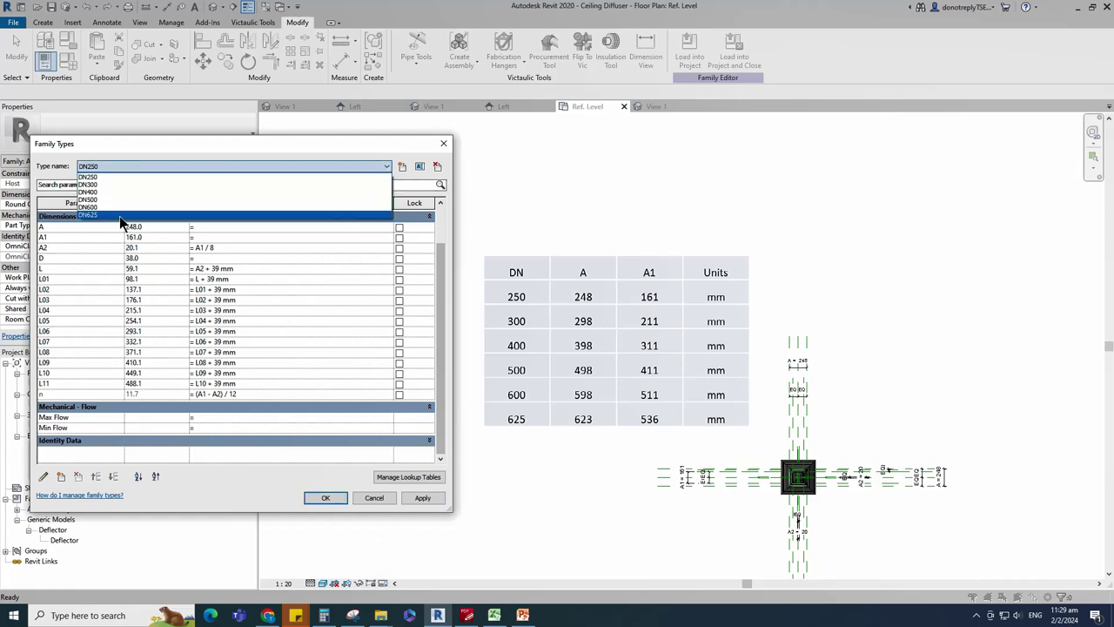
{"action": "left_click", "coordinate": [119, 215]}
{"action": "left_click", "coordinate": [423, 498]}
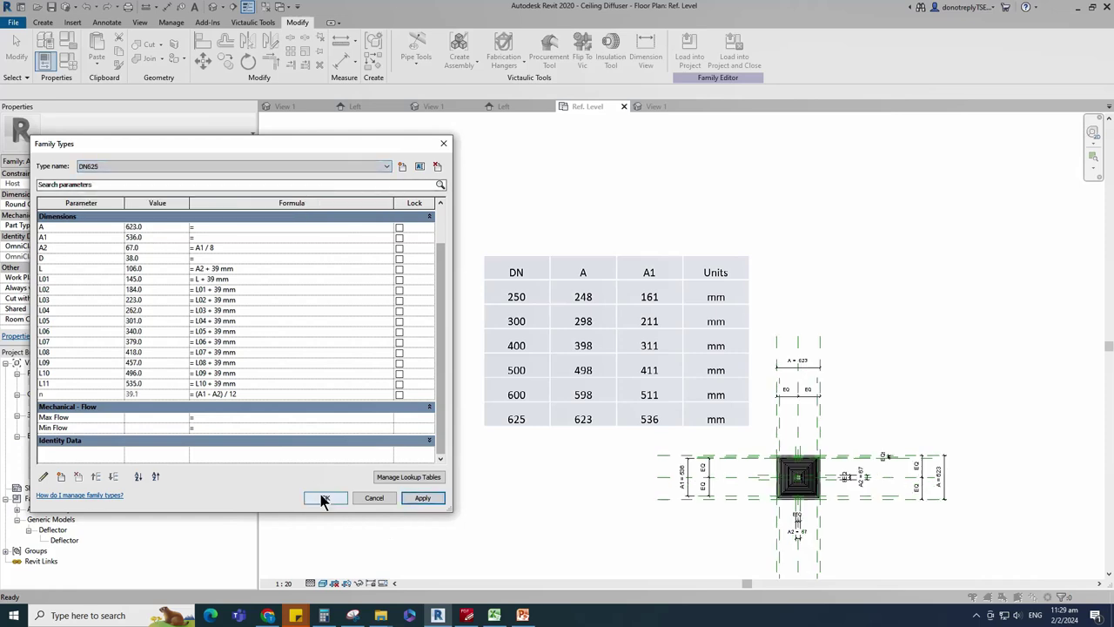
Step: Accept the family type settings and open the diffuser's 3D view
{"action": "left_click", "coordinate": [325, 497]}
{"action": "scroll", "coordinate": [899, 525], "scroll_direction": "up", "scroll_amount": 5}
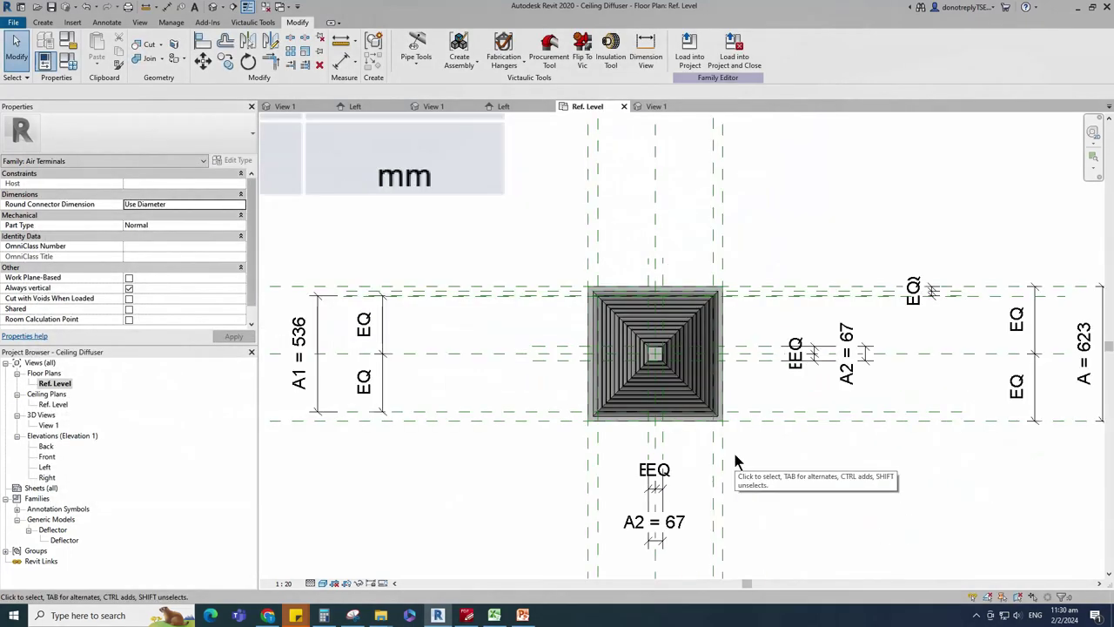
{"action": "double_click", "coordinate": [49, 425]}
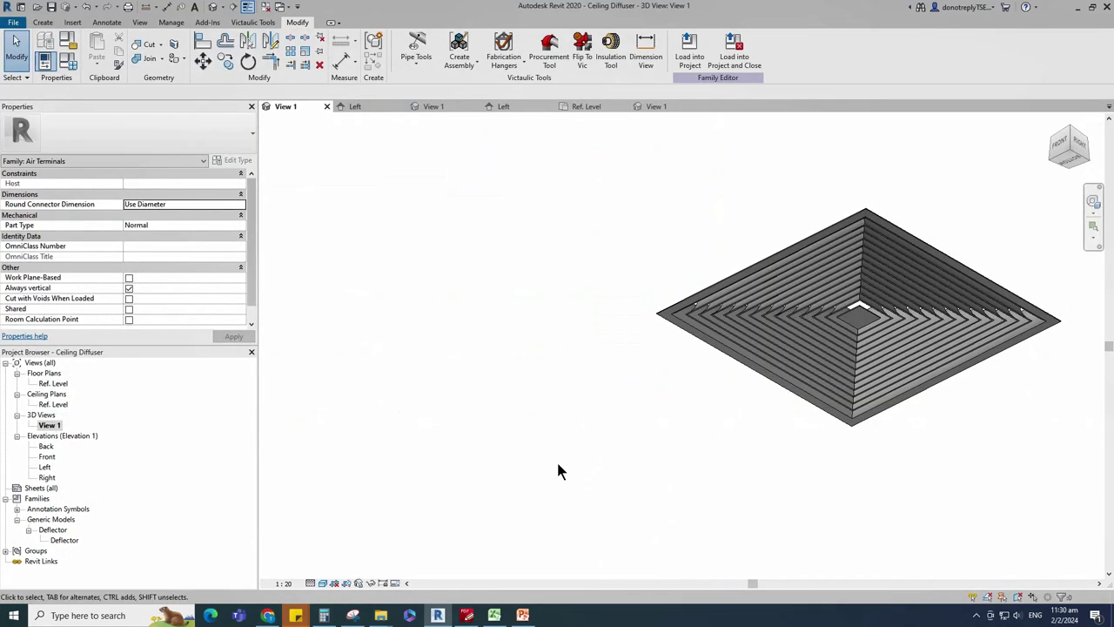
{"action": "scroll", "coordinate": [707, 455], "scroll_direction": "down", "scroll_amount": 2}
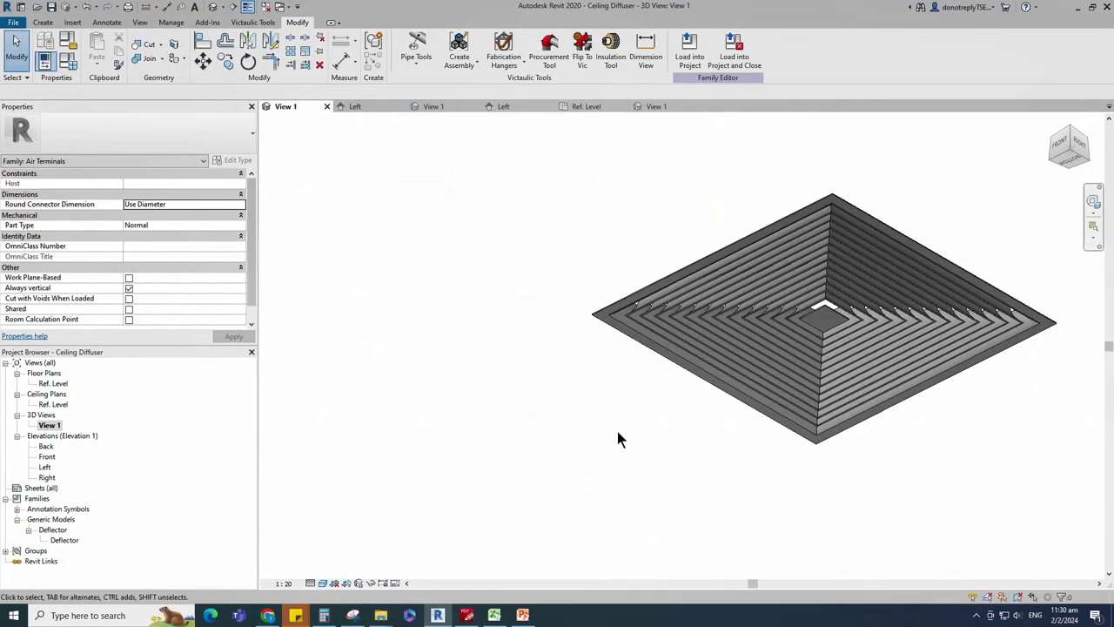
Step: Switch the current family type to DN600 and apply it to the diffuser
{"action": "left_click", "coordinate": [68, 61]}
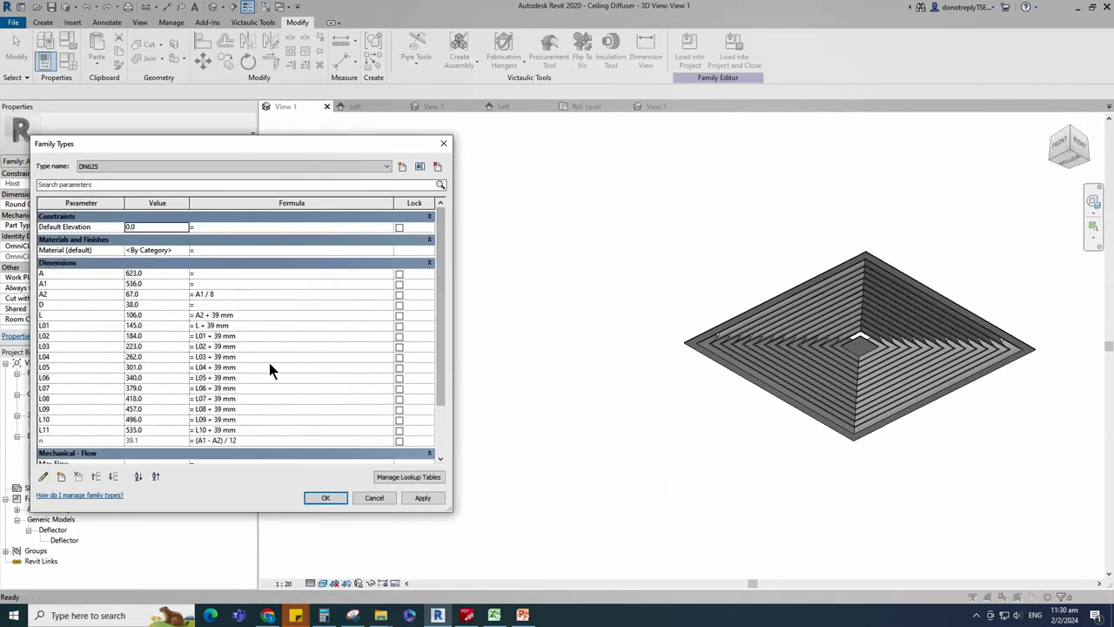
{"action": "left_click", "coordinate": [166, 167]}
{"action": "left_click", "coordinate": [91, 208]}
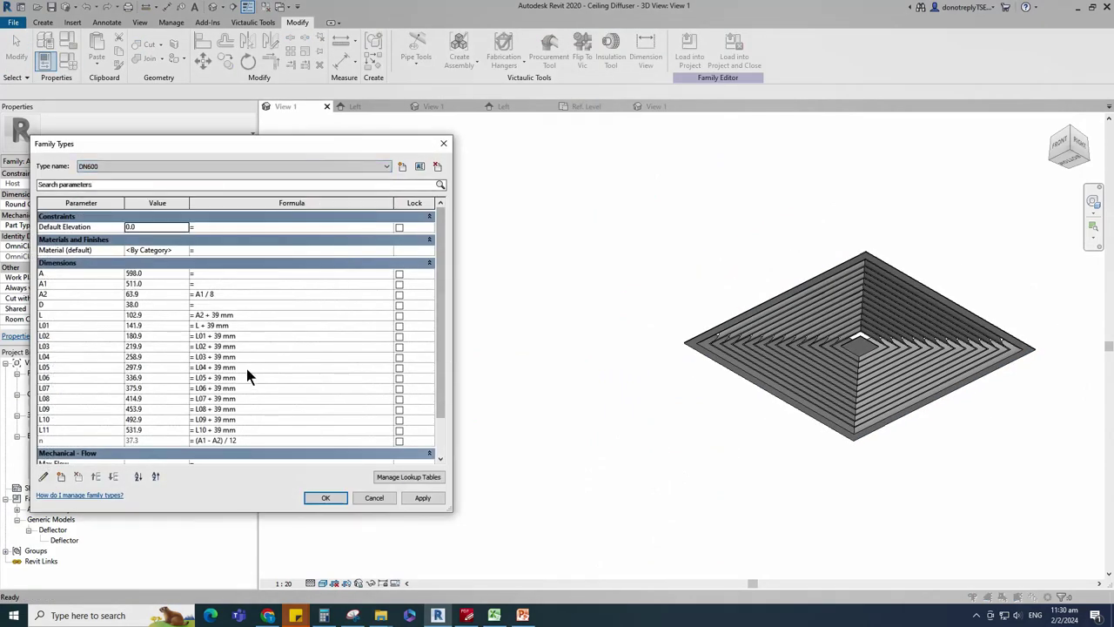
{"action": "left_click", "coordinate": [422, 498]}
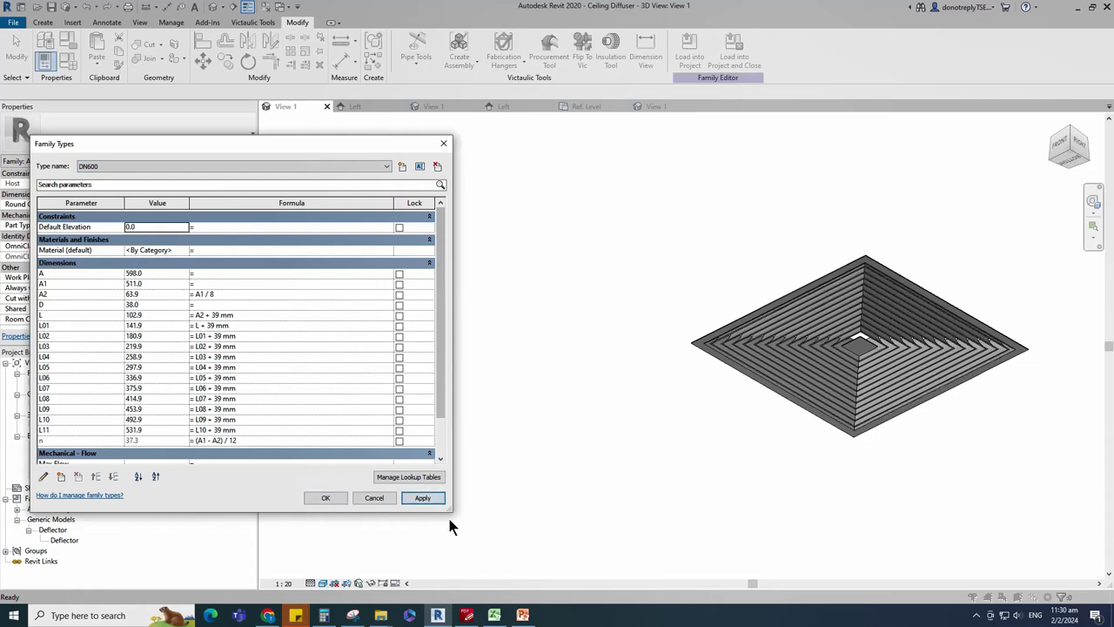
{"action": "left_click", "coordinate": [325, 498]}
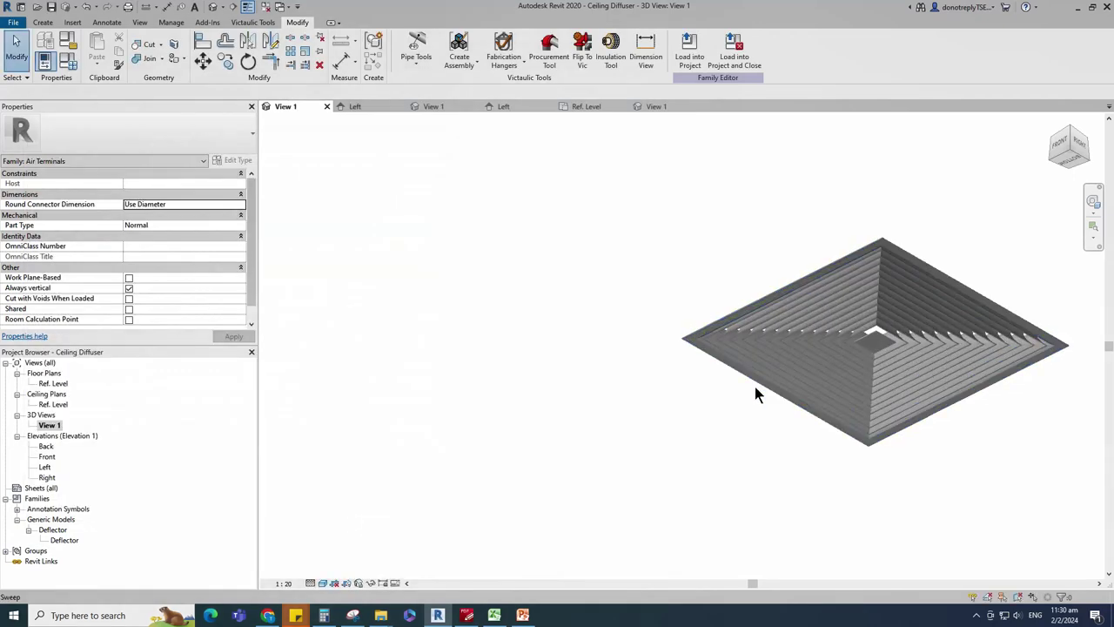
Step: Link the outermost deflector's Visible property to a new Yes/No type parameter named DN625
{"action": "scroll", "coordinate": [750, 391], "scroll_direction": "up", "scroll_amount": 5}
{"action": "scroll", "coordinate": [648, 384], "scroll_direction": "down", "scroll_amount": 5}
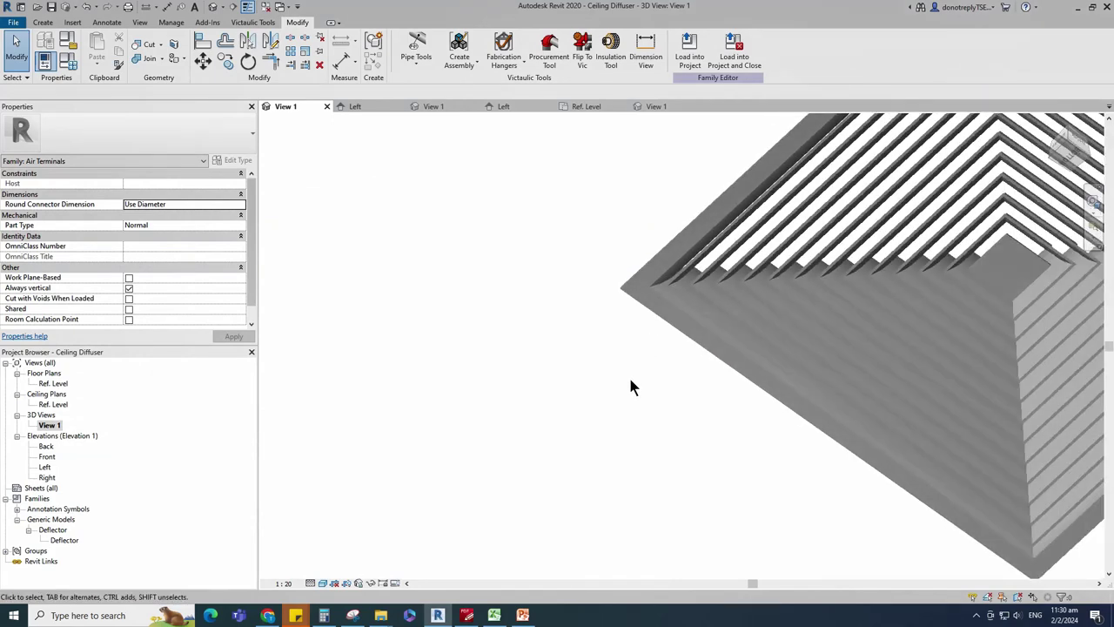
{"action": "left_click", "coordinate": [659, 330]}
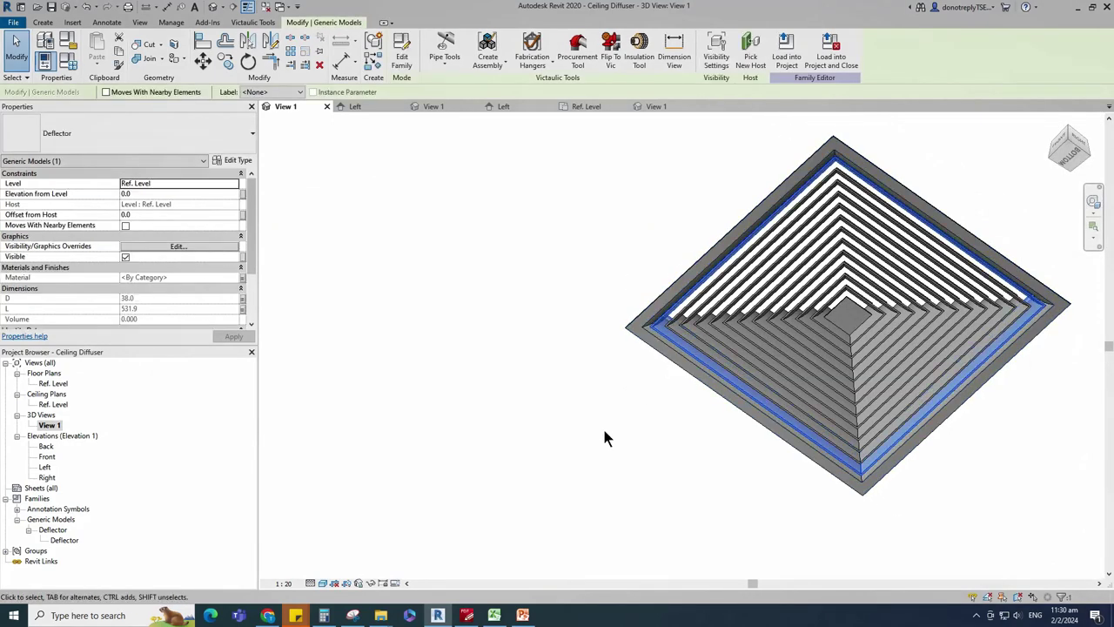
{"action": "middle_click_drag", "start_coordinate": [594, 430], "coordinate": [616, 442], "text": "shift"}
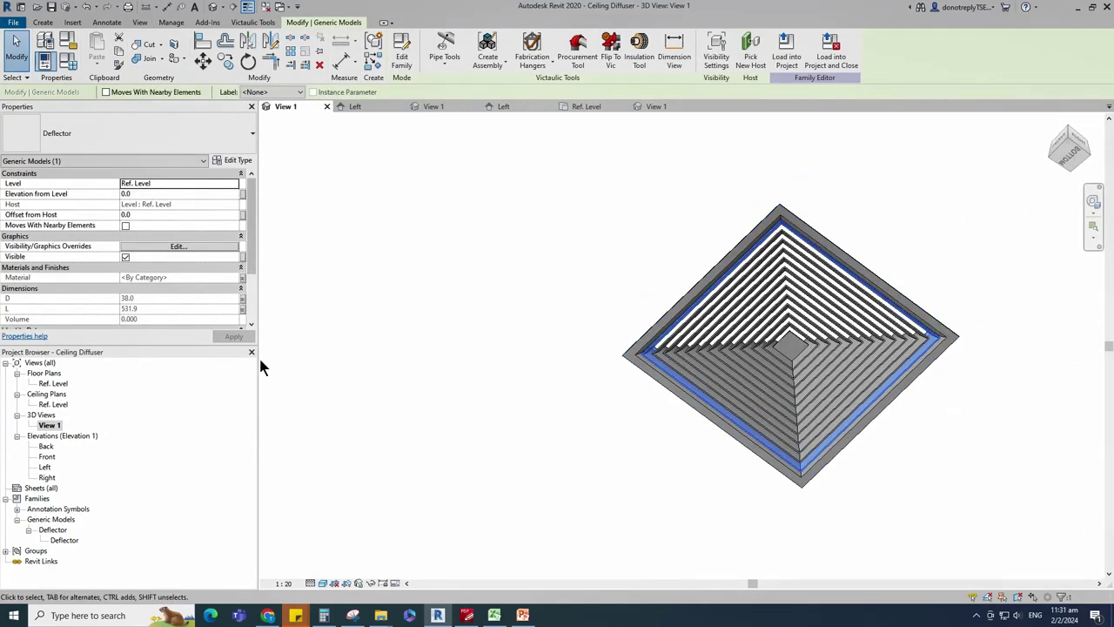
{"action": "left_click", "coordinate": [243, 256]}
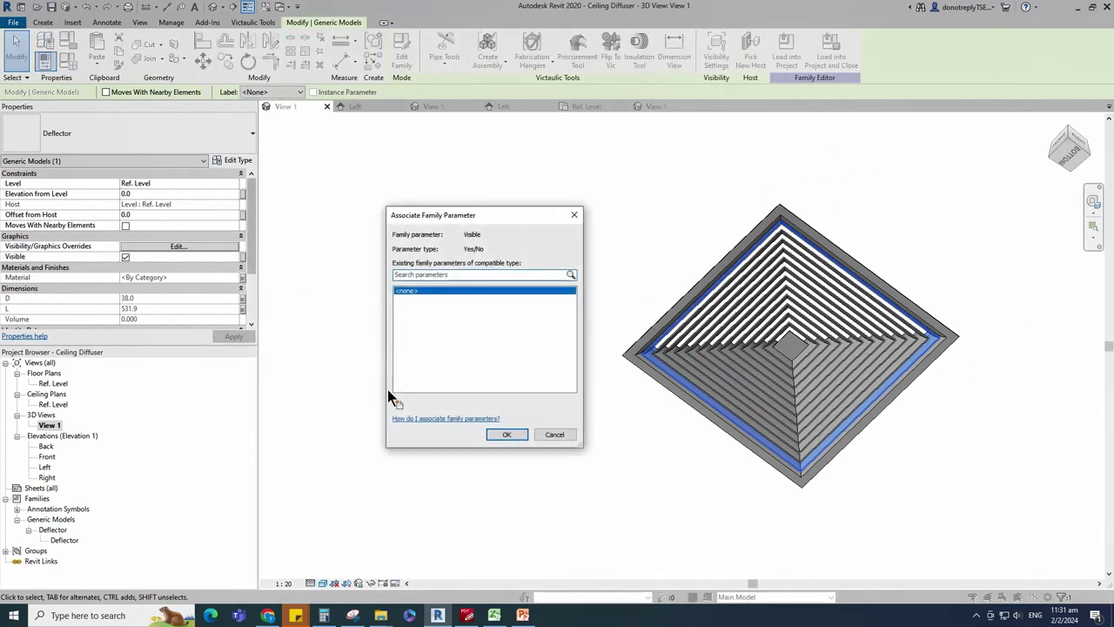
{"action": "left_click", "coordinate": [396, 408]}
{"action": "type", "text": "D"}
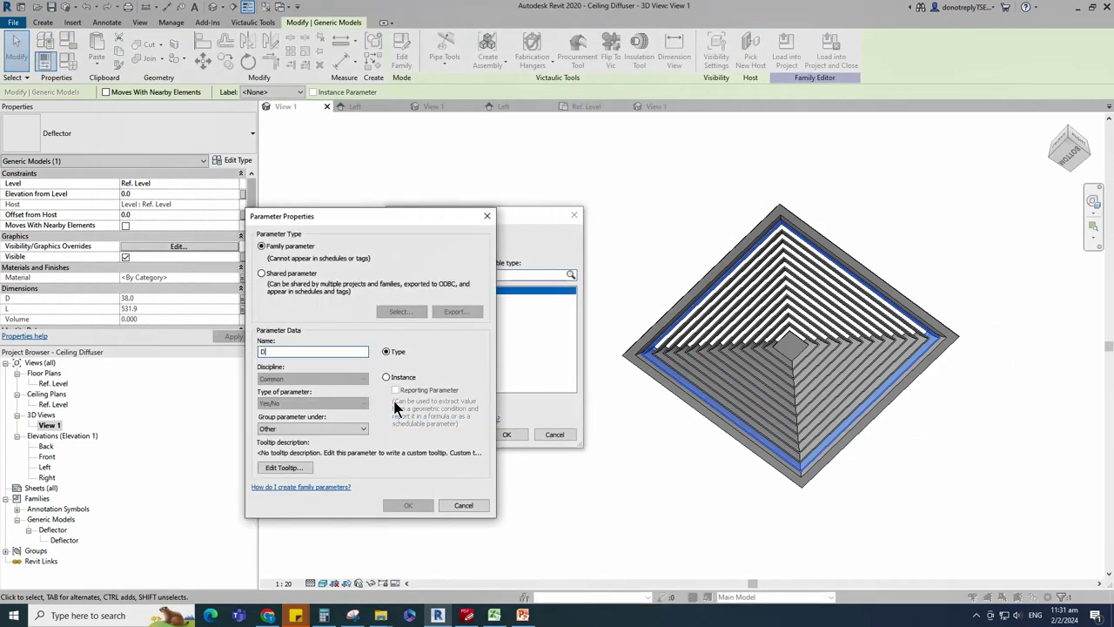
{"action": "type", "text": "N625"}
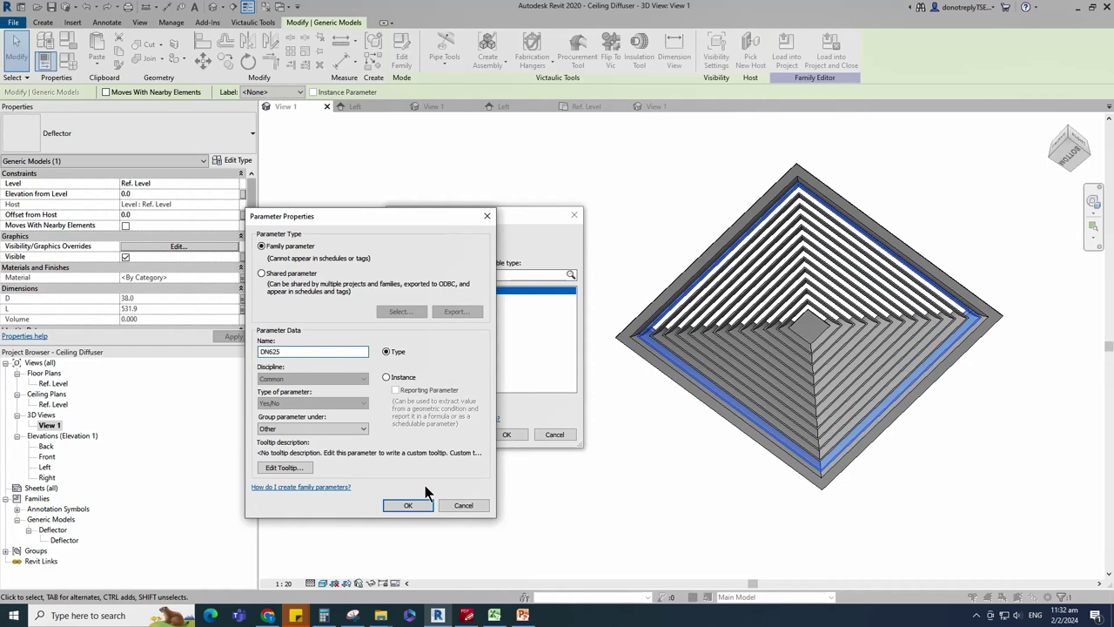
{"action": "left_click", "coordinate": [408, 505]}
{"action": "left_click", "coordinate": [504, 431]}
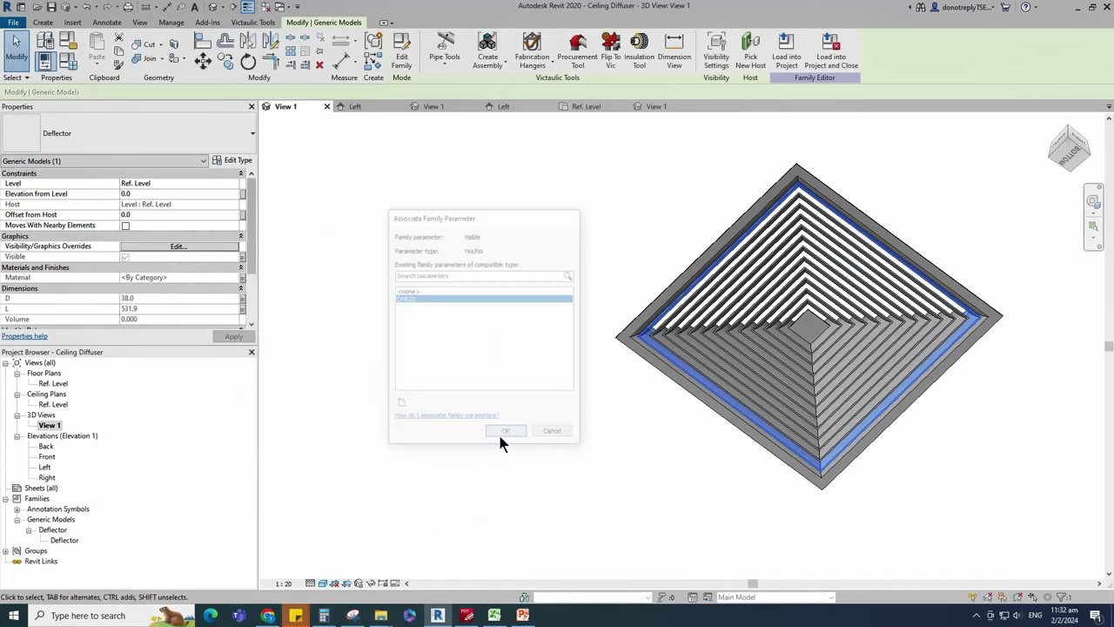
{"action": "left_click", "coordinate": [589, 444]}
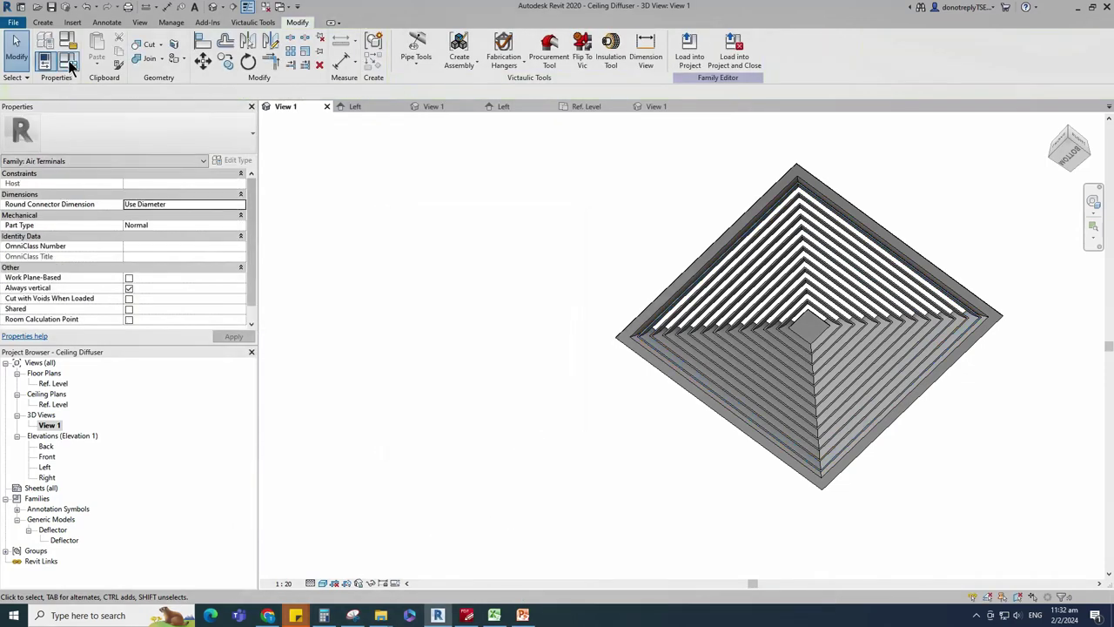
Step: Turn off the DN625 visibility parameter for family type DN600 and apply the change
{"action": "left_click", "coordinate": [68, 61]}
{"action": "scroll", "coordinate": [277, 367], "scroll_direction": "down", "scroll_amount": 3}
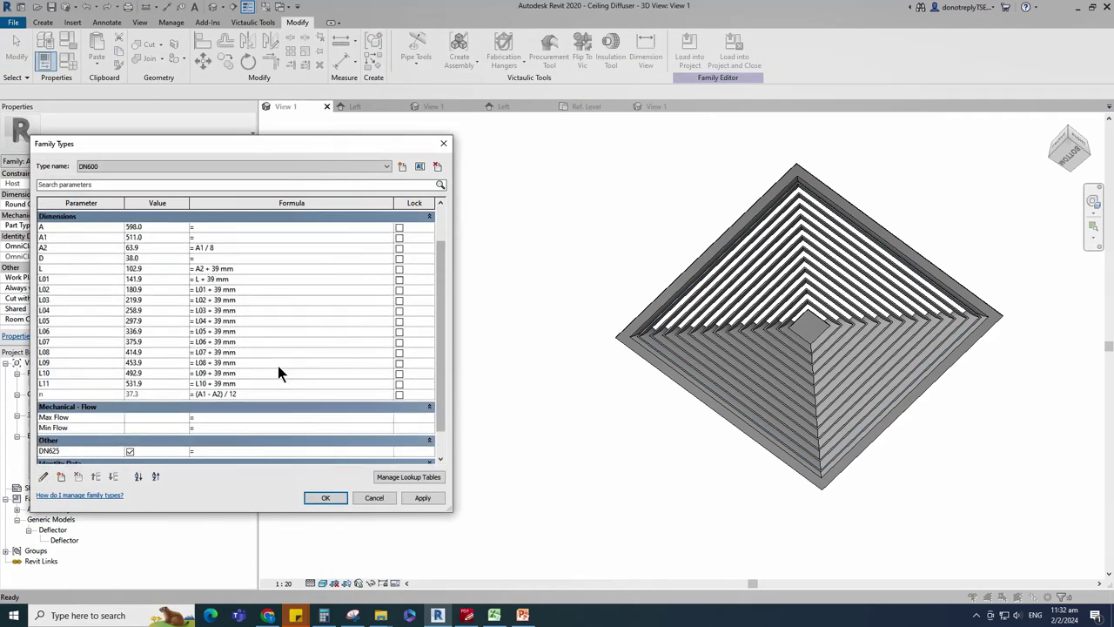
{"action": "left_click", "coordinate": [129, 428]}
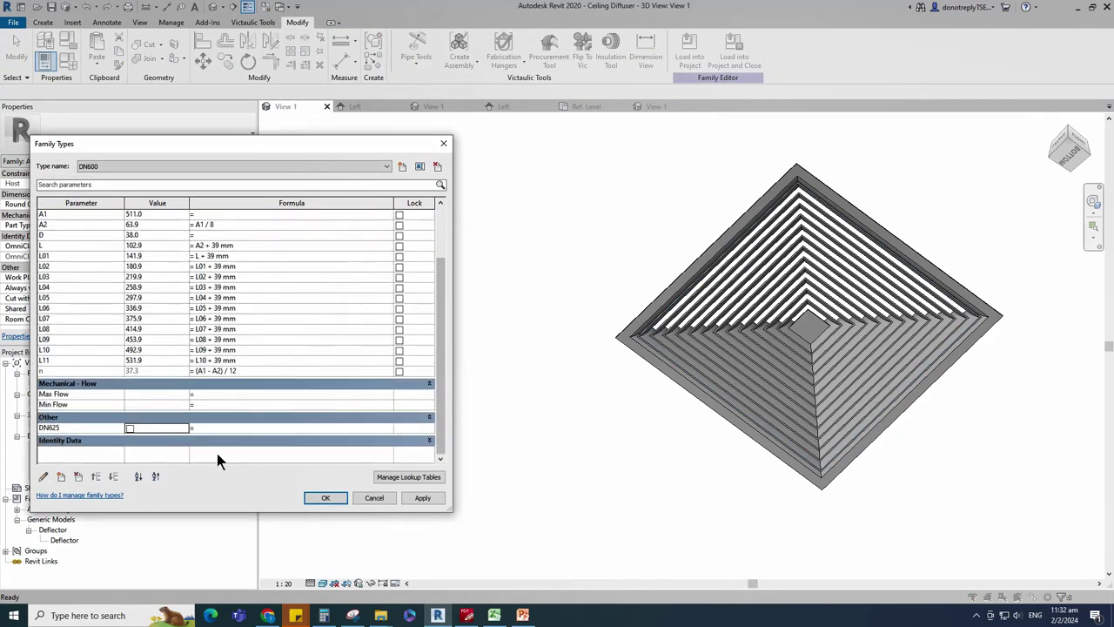
{"action": "left_click", "coordinate": [422, 497]}
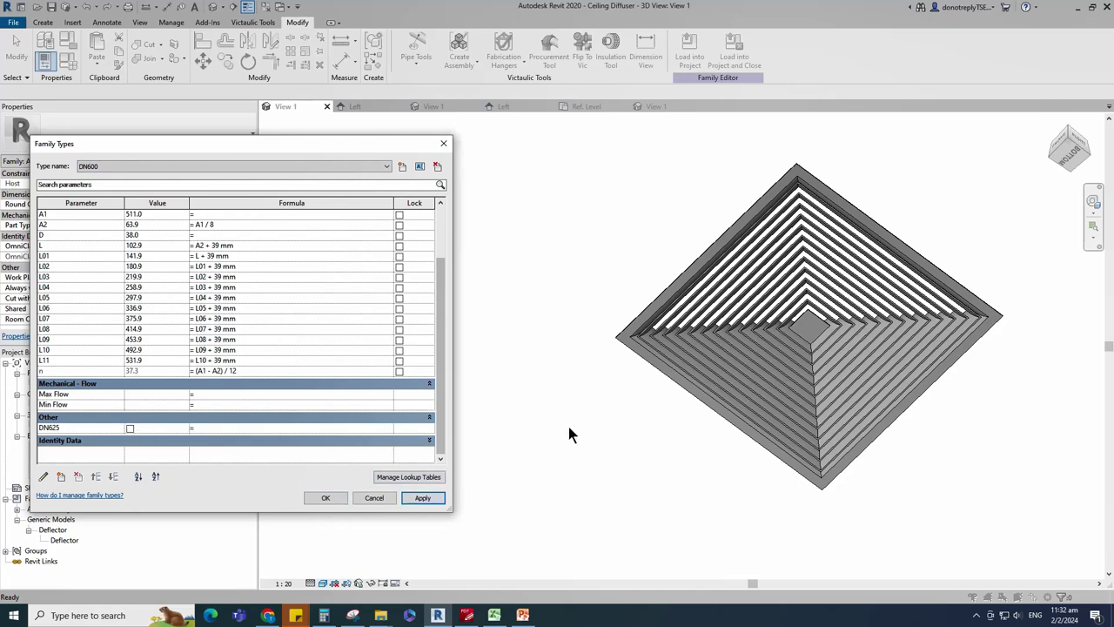
Step: Switch the current family type to DN500 and apply it to the diffuser
{"action": "left_click", "coordinate": [145, 166]}
{"action": "left_click", "coordinate": [114, 201]}
{"action": "left_click", "coordinate": [426, 497]}
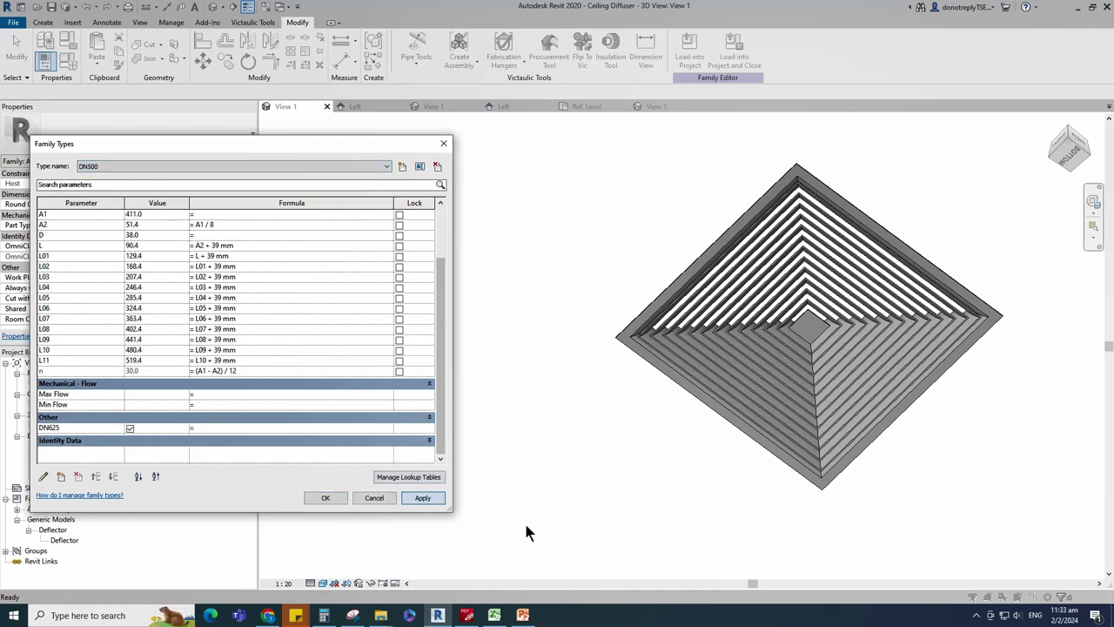
{"action": "left_click", "coordinate": [324, 498]}
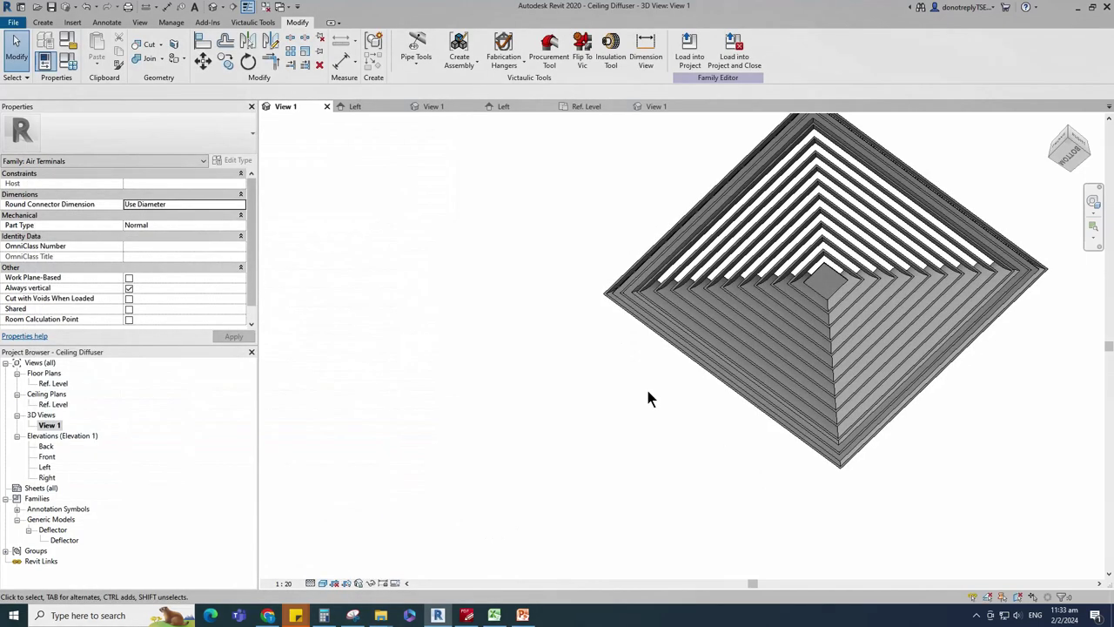
Step: Link the Visible property of the next two deflectors inside the outermost one to a new Yes/No type parameter named DN600
{"action": "scroll", "coordinate": [644, 383], "scroll_direction": "up", "scroll_amount": 2}
{"action": "scroll", "coordinate": [415, 415], "scroll_direction": "down", "scroll_amount": 1}
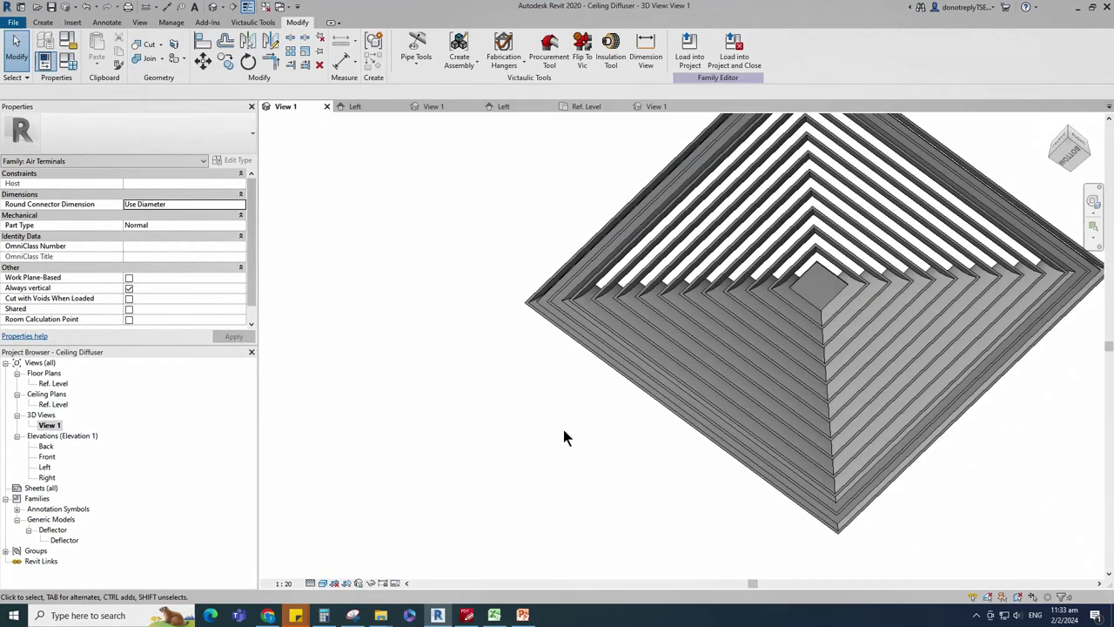
{"action": "scroll", "coordinate": [564, 329], "scroll_direction": "up", "scroll_amount": 1}
{"action": "left_click", "coordinate": [572, 311]}
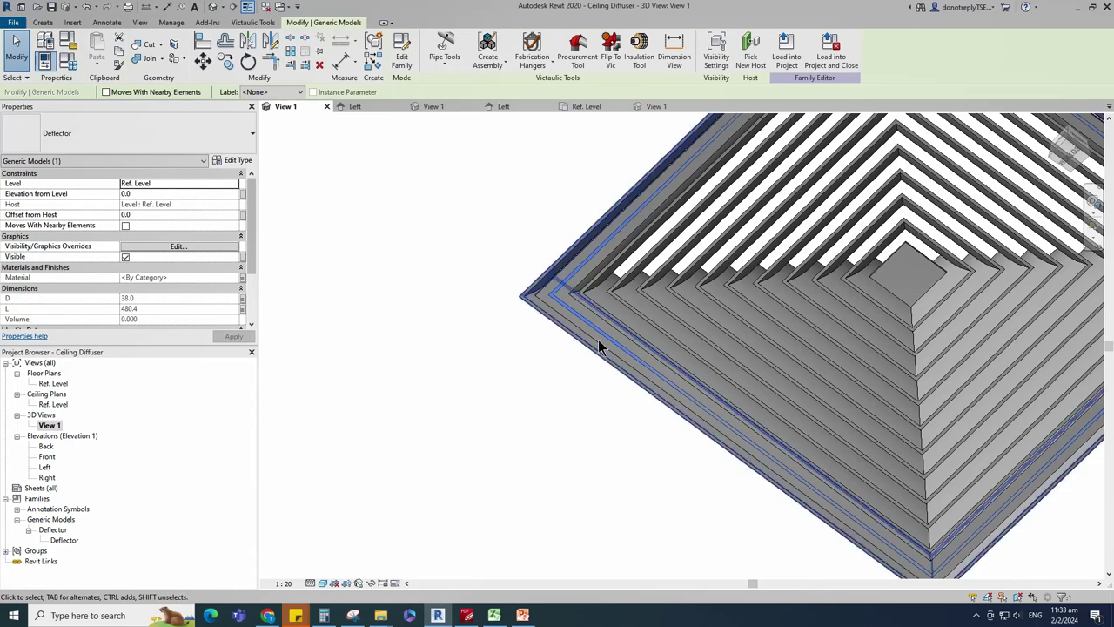
{"action": "left_click", "coordinate": [597, 276], "text": "ctrl"}
{"action": "scroll", "coordinate": [561, 355], "scroll_direction": "down", "scroll_amount": 3}
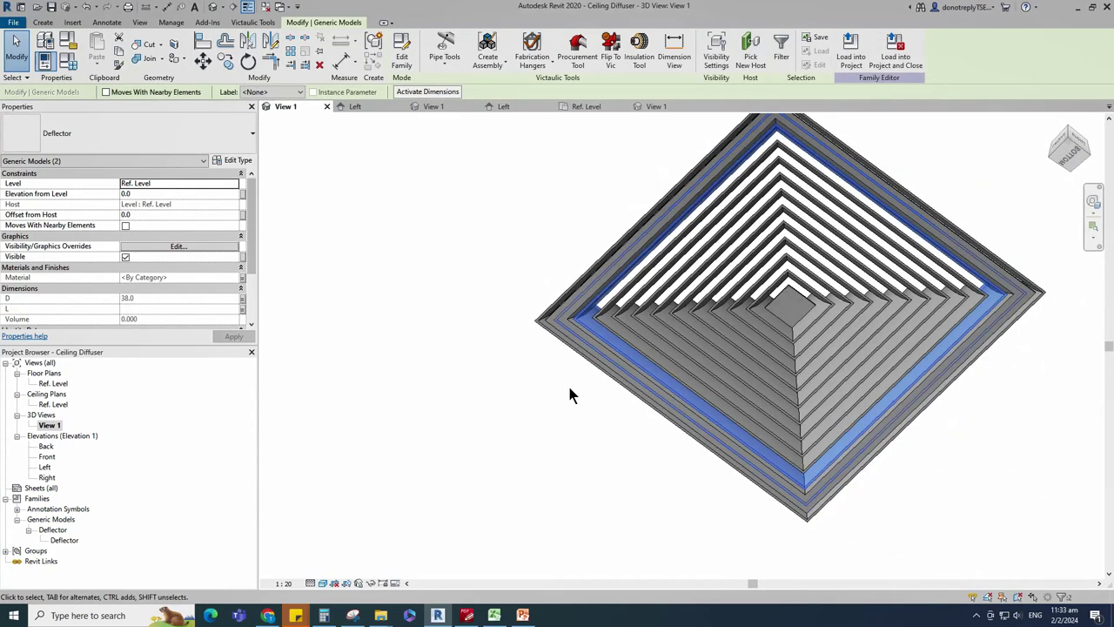
{"action": "left_click", "coordinate": [243, 256]}
{"action": "left_click", "coordinate": [400, 405]}
{"action": "type", "text": "DN600"}
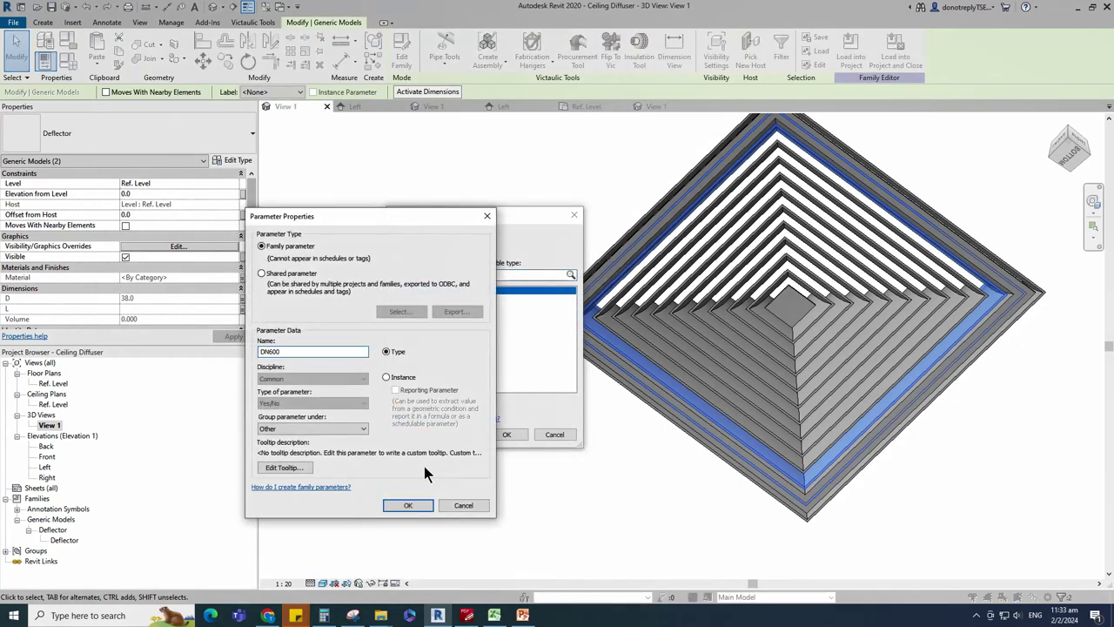
{"action": "key", "text": "Return"}
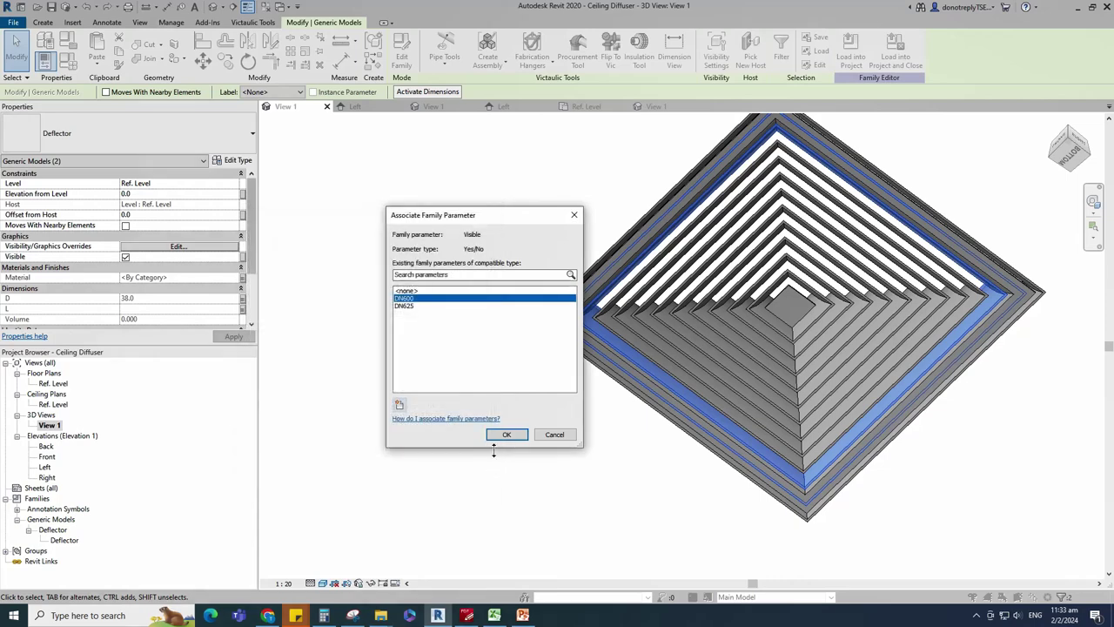
{"action": "left_click", "coordinate": [507, 434]}
{"action": "left_click", "coordinate": [575, 495]}
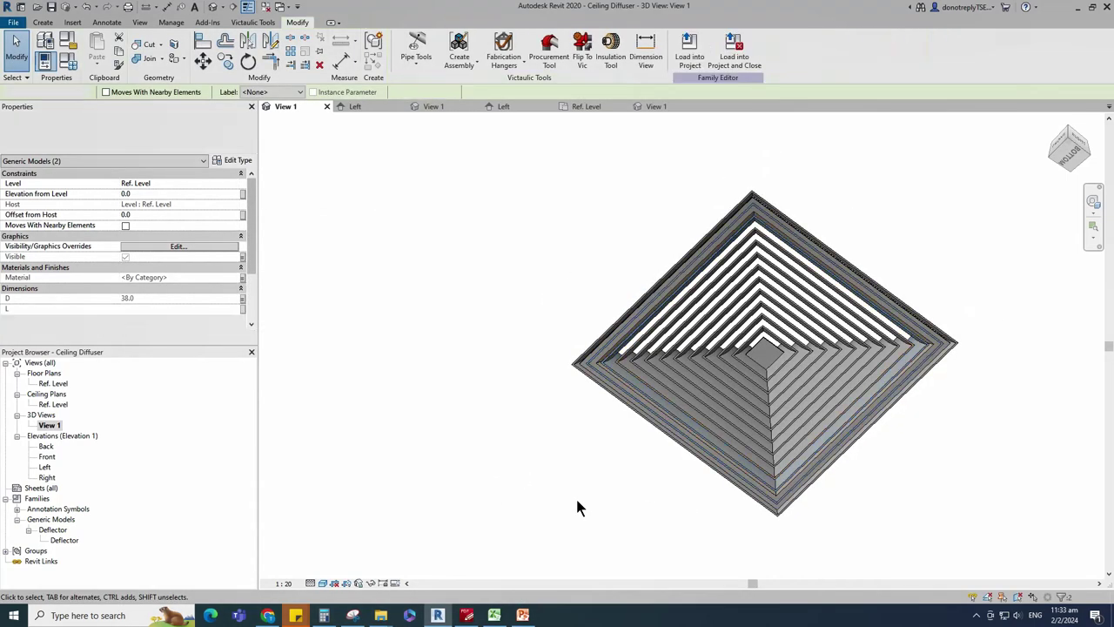
Step: Turn off the DN600 and DN625 visibility parameters for family type DN500 and apply the change
{"action": "left_click", "coordinate": [233, 161]}
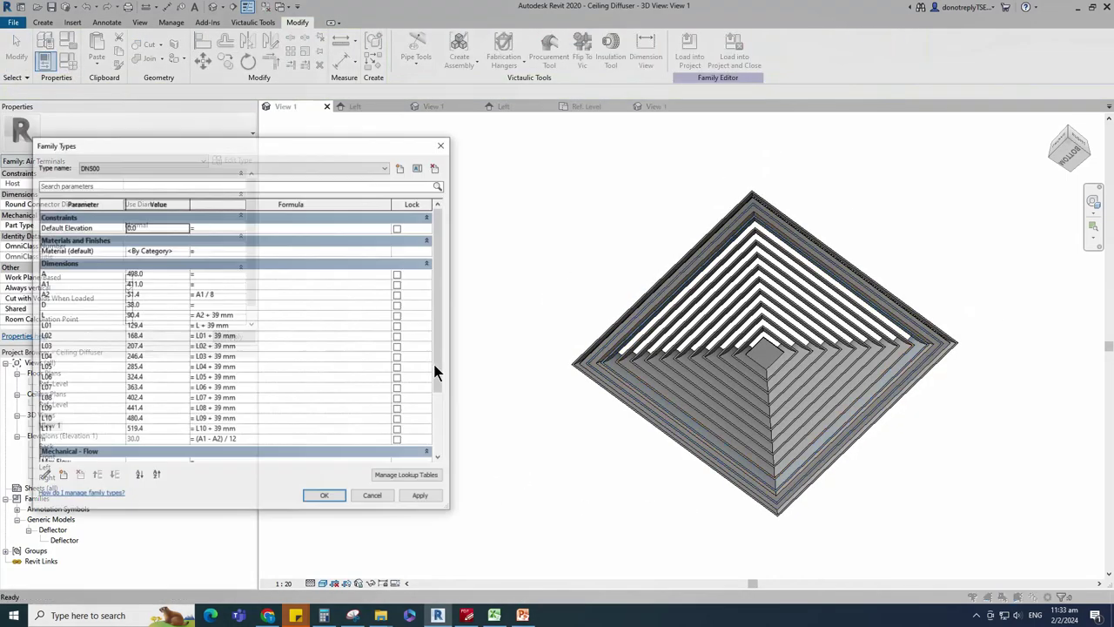
{"action": "scroll", "coordinate": [292, 365], "scroll_direction": "down", "scroll_amount": 3}
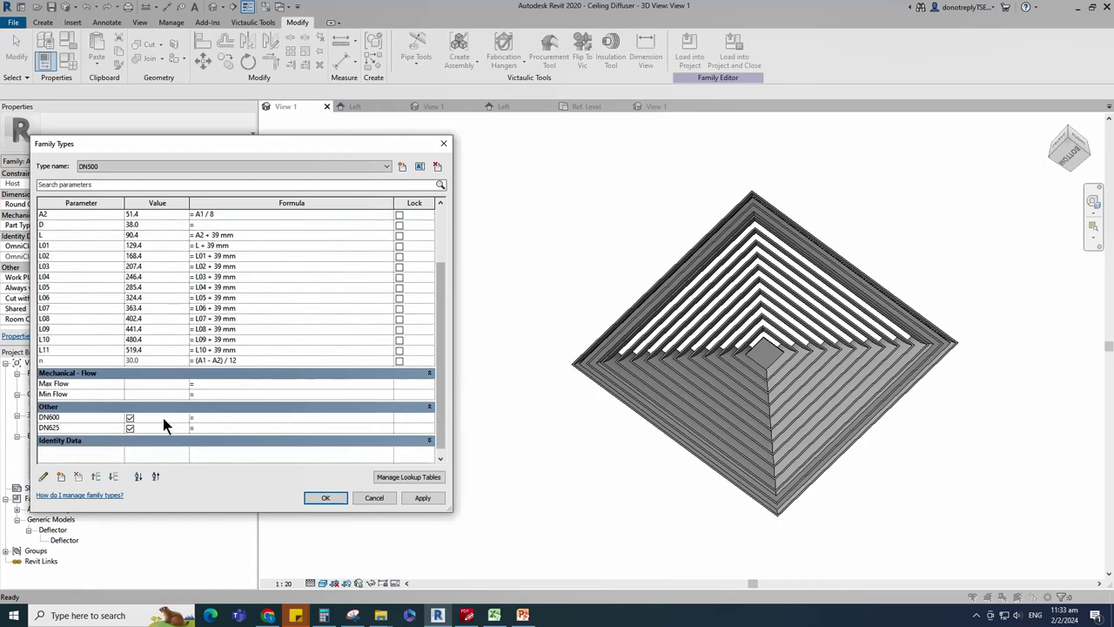
{"action": "left_click", "coordinate": [130, 418]}
{"action": "left_click", "coordinate": [131, 428]}
{"action": "left_click", "coordinate": [423, 498]}
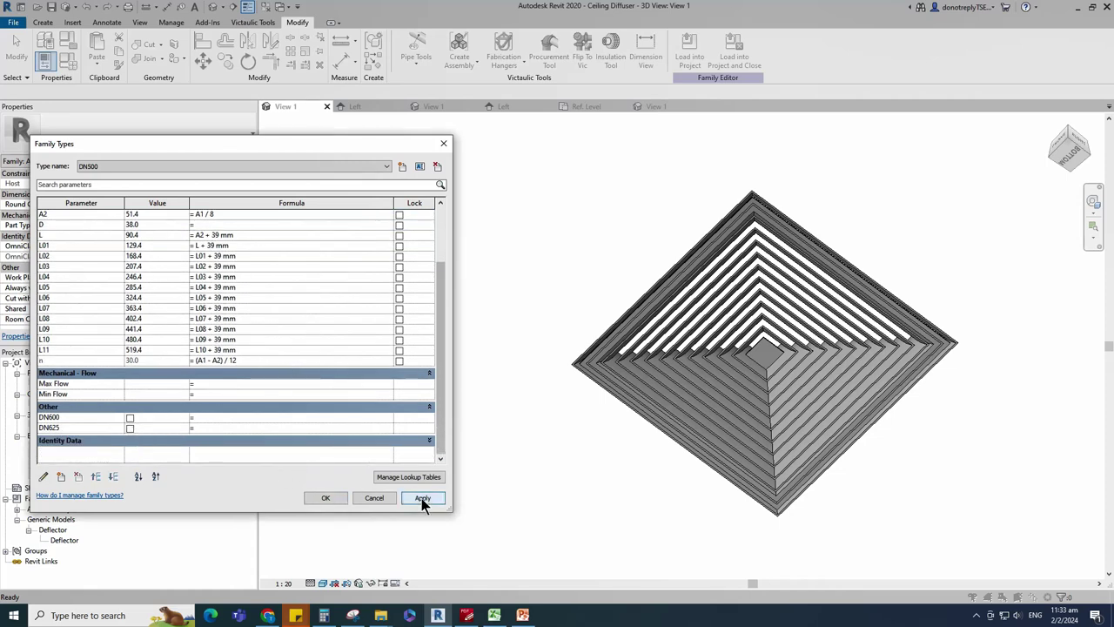
Step: Switch the current family type to DN400 and apply it to the diffuser
{"action": "left_click", "coordinate": [118, 167]}
{"action": "left_click", "coordinate": [114, 192]}
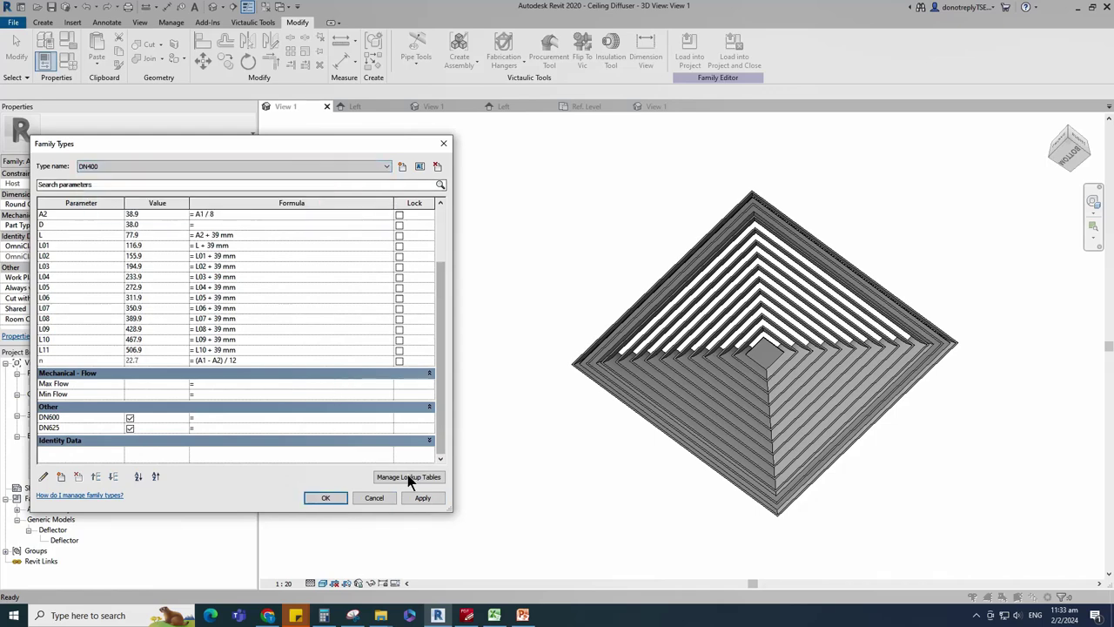
{"action": "left_click", "coordinate": [422, 498]}
{"action": "left_click", "coordinate": [323, 498]}
Step: Link the Visible property of the next two deflectors inside the DN600 pair to a new Yes/No type parameter named DN500
{"action": "scroll", "coordinate": [678, 482], "scroll_direction": "up", "scroll_amount": 3}
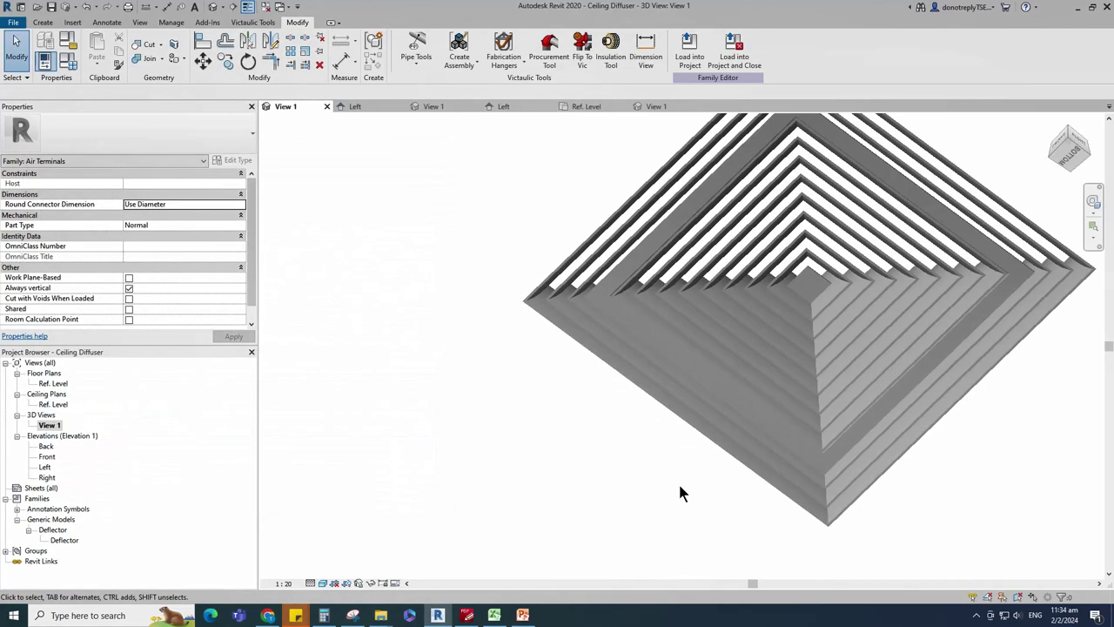
{"action": "left_click", "coordinate": [632, 311]}
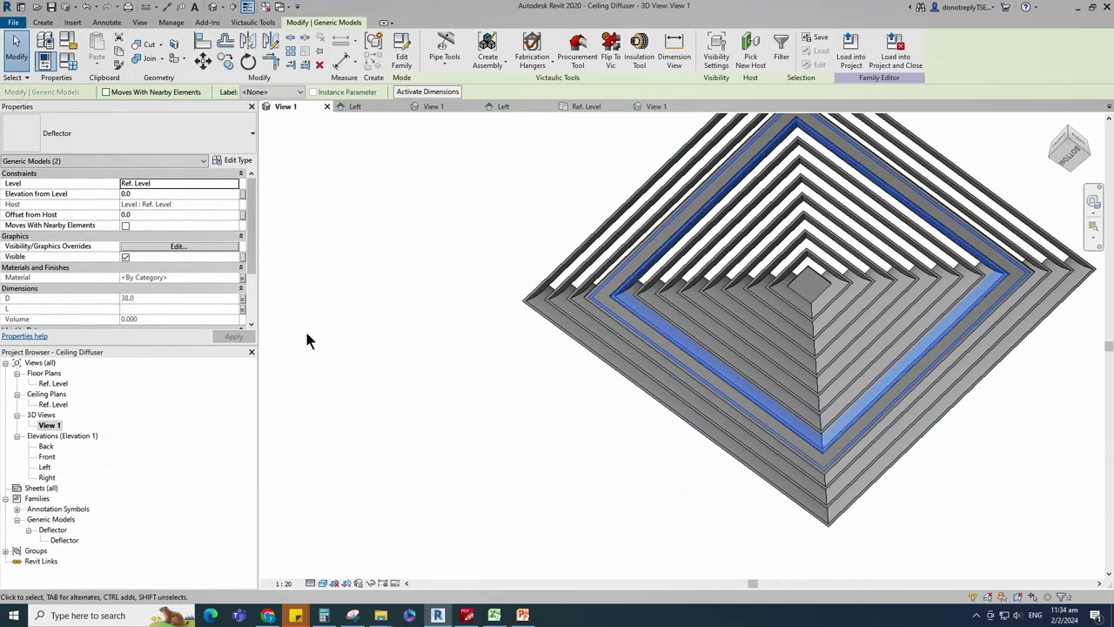
{"action": "left_click", "coordinate": [243, 261]}
{"action": "left_click", "coordinate": [399, 406]}
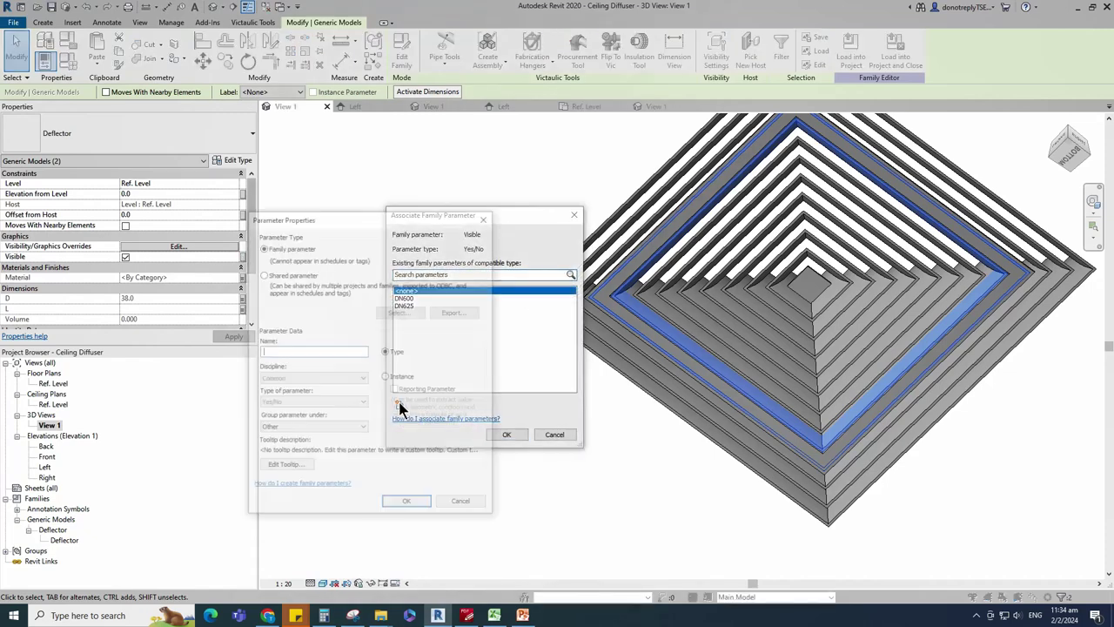
{"action": "type", "text": "DN500"}
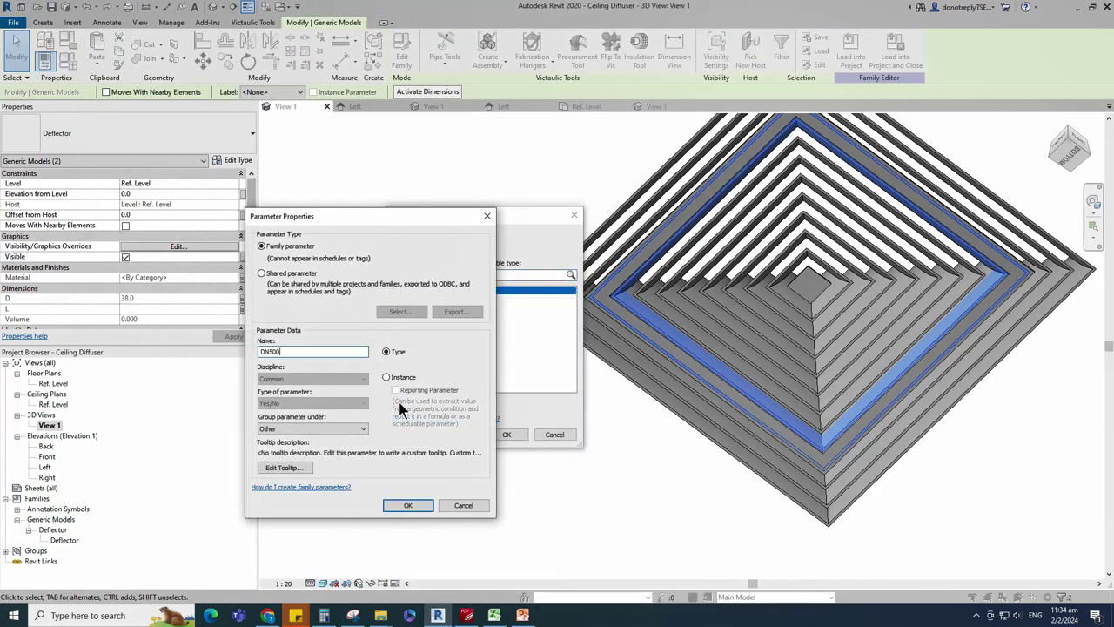
{"action": "left_click", "coordinate": [407, 505]}
{"action": "left_click", "coordinate": [506, 435]}
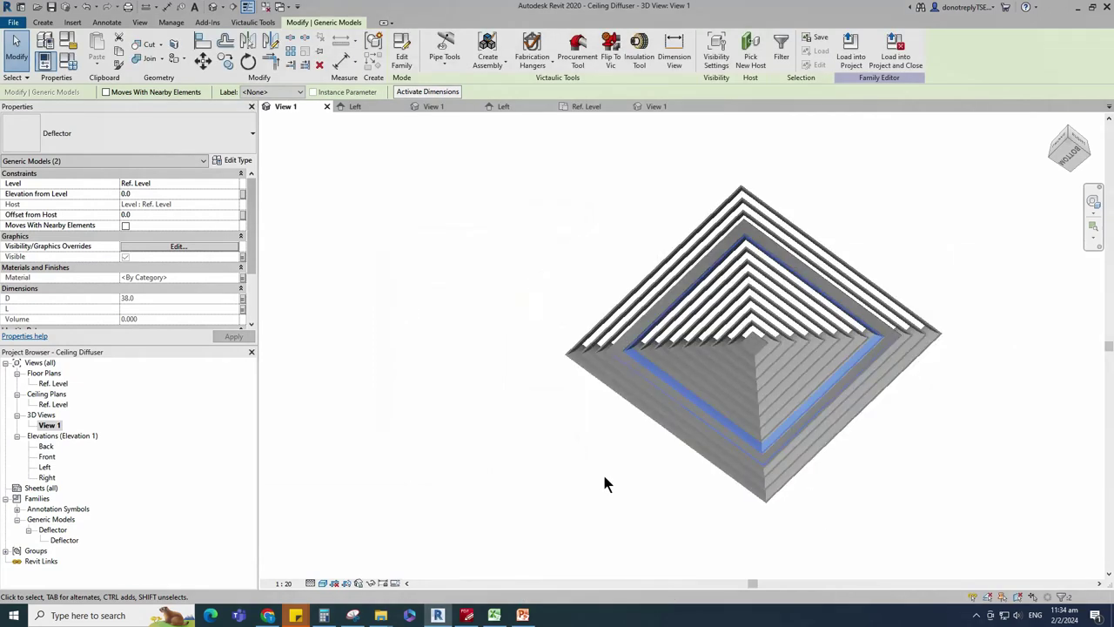
Step: Turn off the DN500, DN600 and DN625 visibility parameters for family type DN400 and apply the change
{"action": "left_click", "coordinate": [589, 478]}
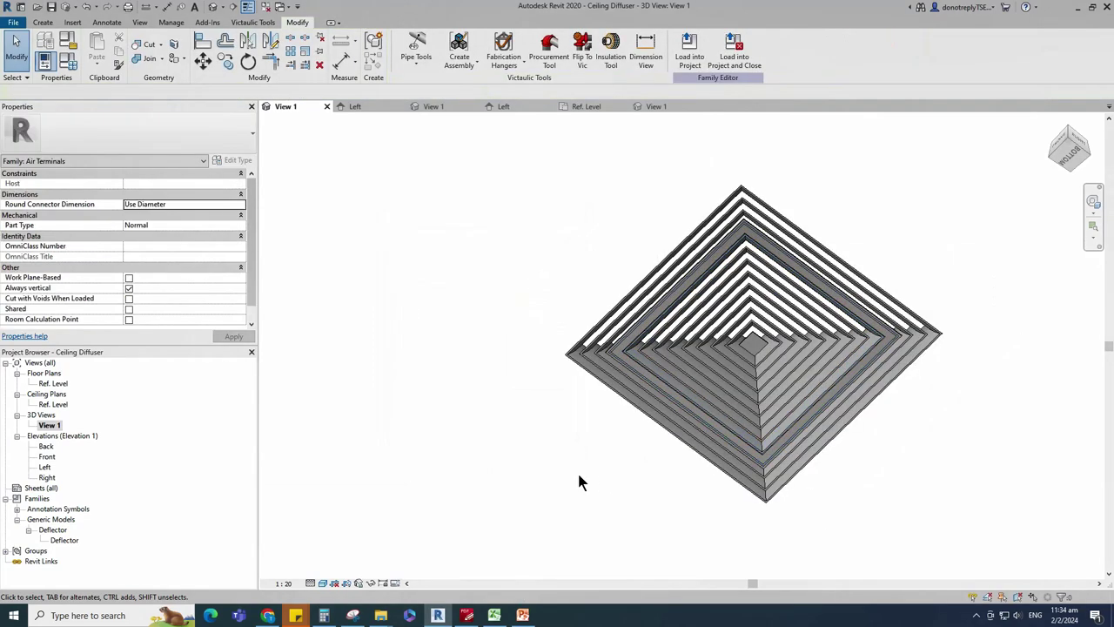
{"action": "left_click", "coordinate": [68, 61]}
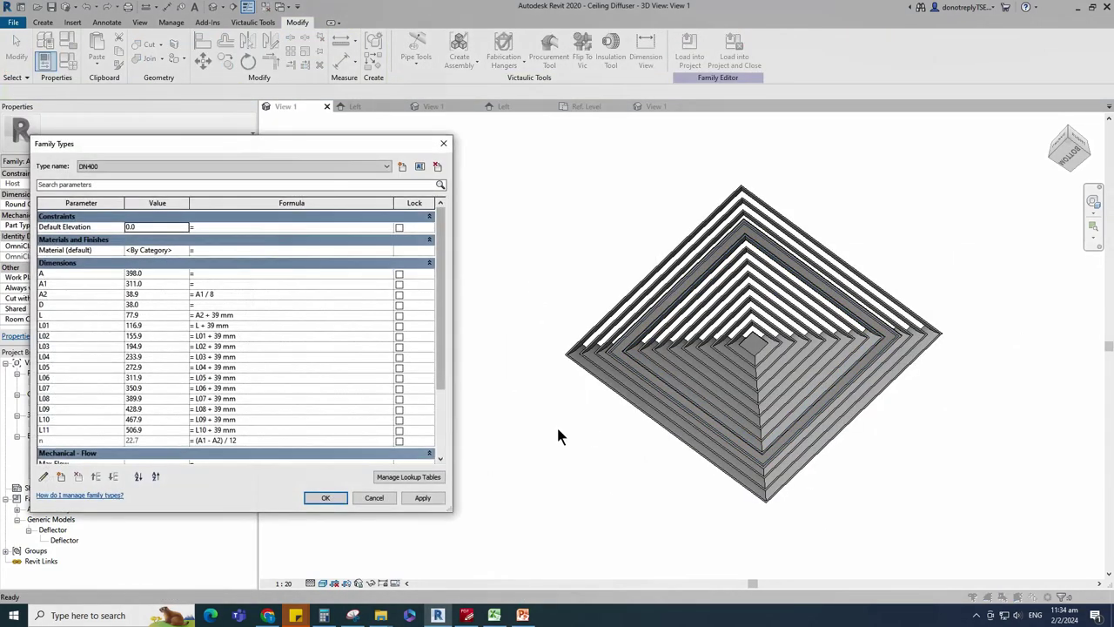
{"action": "scroll", "coordinate": [233, 420], "scroll_direction": "down", "scroll_amount": 3}
{"action": "left_click", "coordinate": [131, 429]}
{"action": "left_click", "coordinate": [130, 418]}
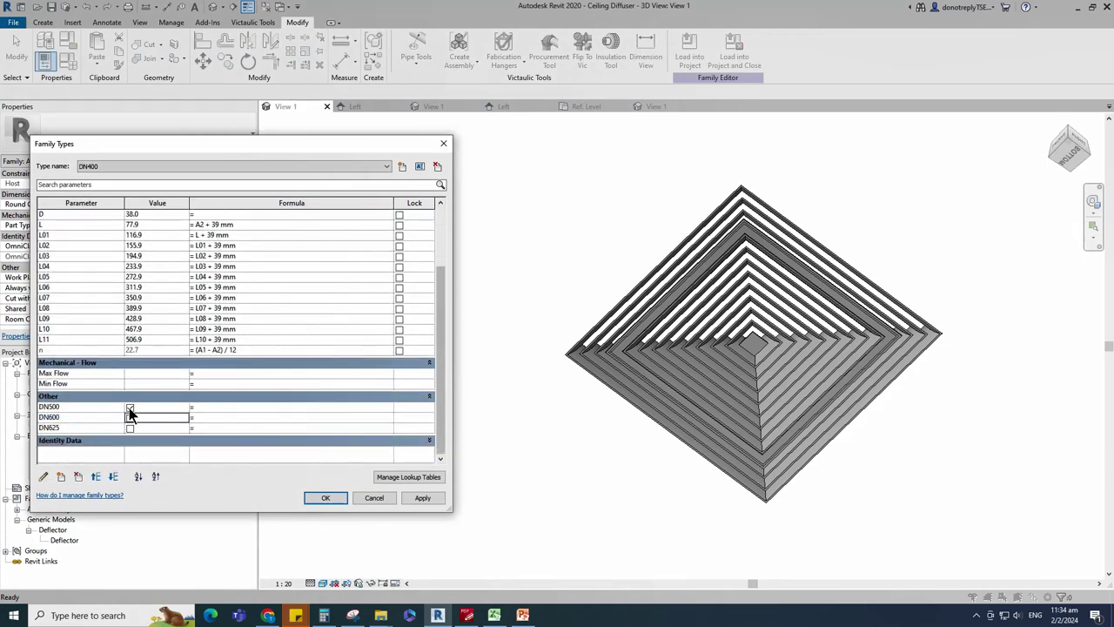
{"action": "left_click", "coordinate": [131, 408]}
{"action": "left_click", "coordinate": [420, 499]}
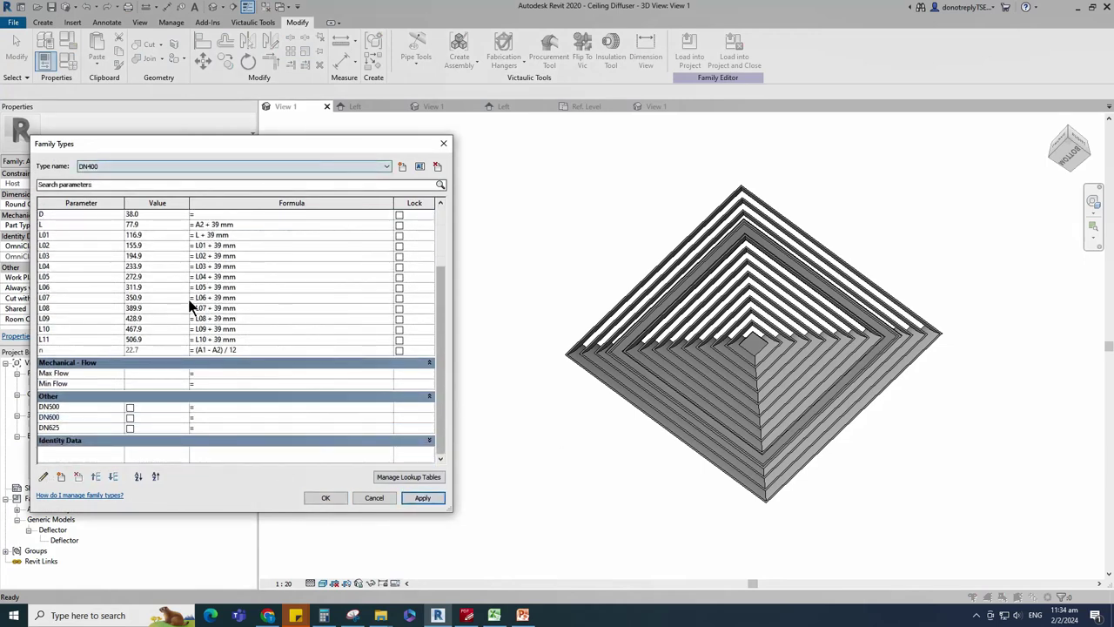
Step: Switch the current family type to DN300 and apply it to the diffuser
{"action": "left_click", "coordinate": [117, 167]}
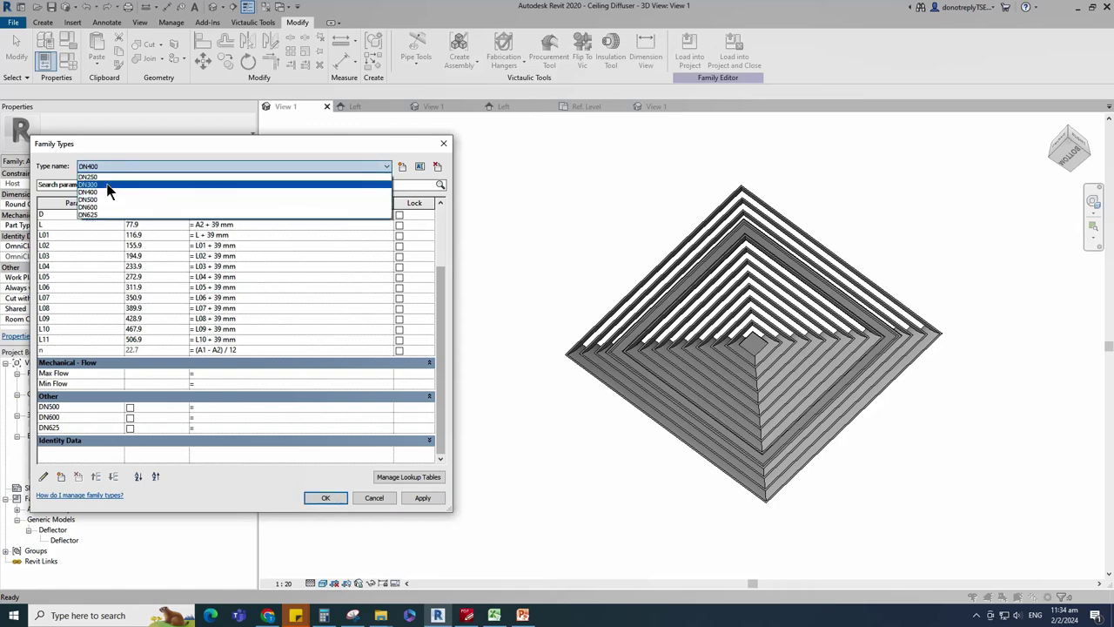
{"action": "left_click", "coordinate": [109, 178]}
{"action": "left_click", "coordinate": [422, 501]}
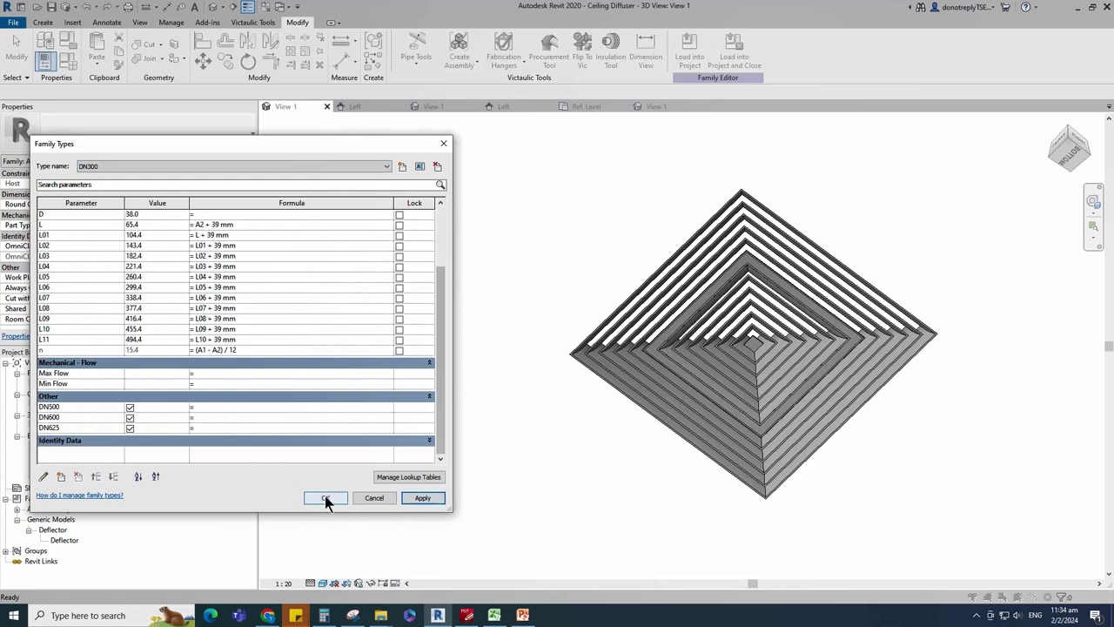
{"action": "left_click", "coordinate": [325, 497]}
Step: Link the Visible property of the next two deflectors inside the DN500 pair to a new Yes/No type parameter named DN400
{"action": "scroll", "coordinate": [697, 430], "scroll_direction": "up", "scroll_amount": 3}
{"action": "scroll", "coordinate": [621, 372], "scroll_direction": "up", "scroll_amount": 1}
{"action": "left_click", "coordinate": [632, 353]}
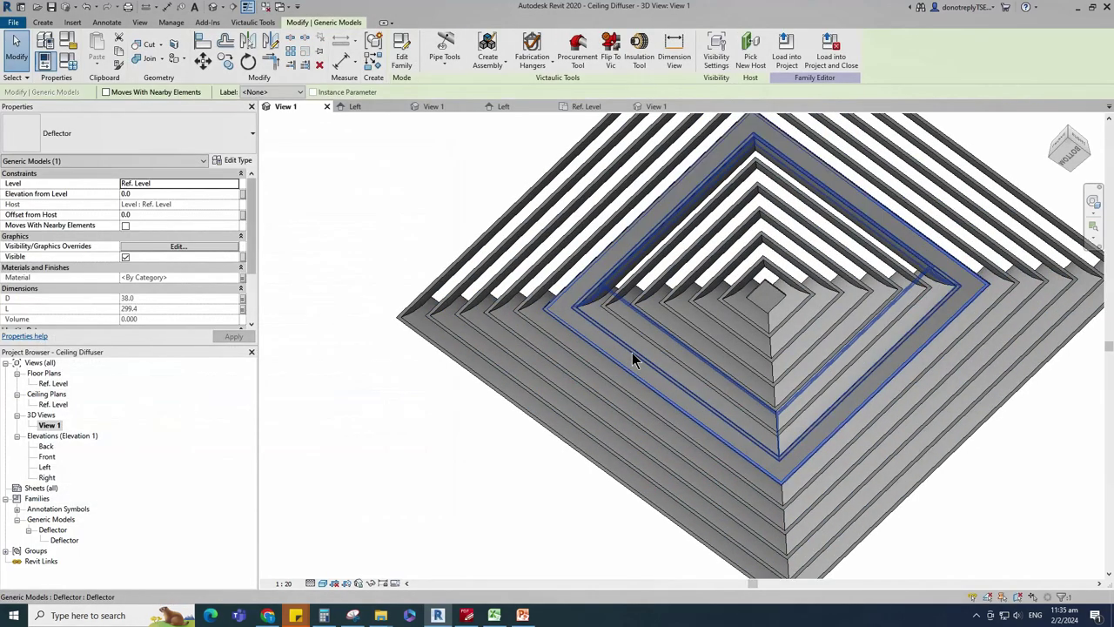
{"action": "scroll", "coordinate": [680, 406], "scroll_direction": "down", "scroll_amount": 2}
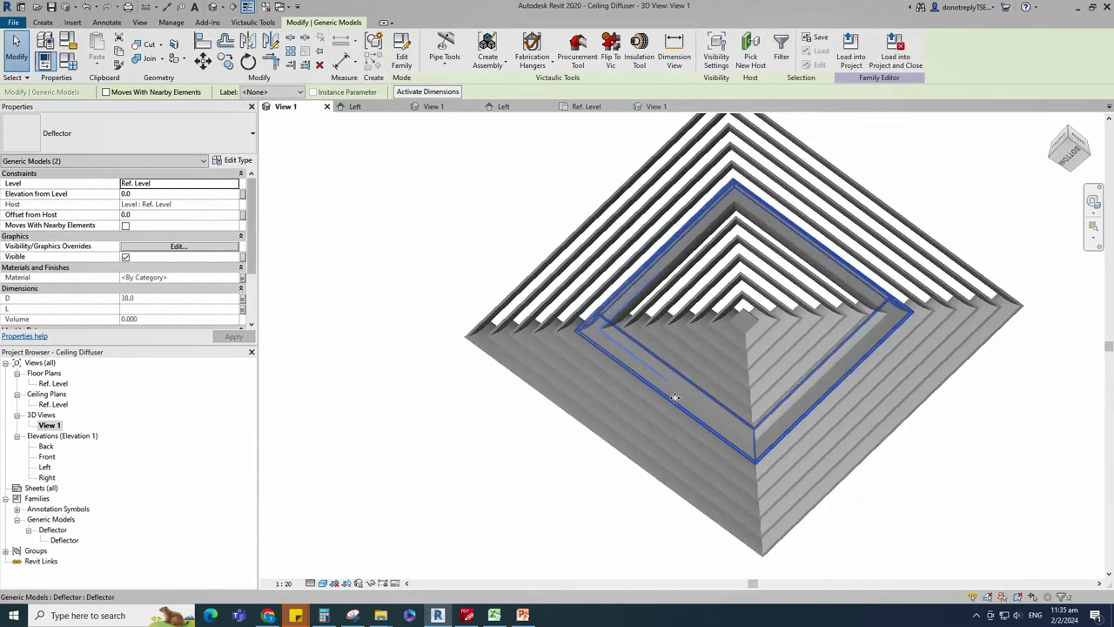
{"action": "left_click", "coordinate": [242, 257]}
{"action": "left_click", "coordinate": [399, 407]}
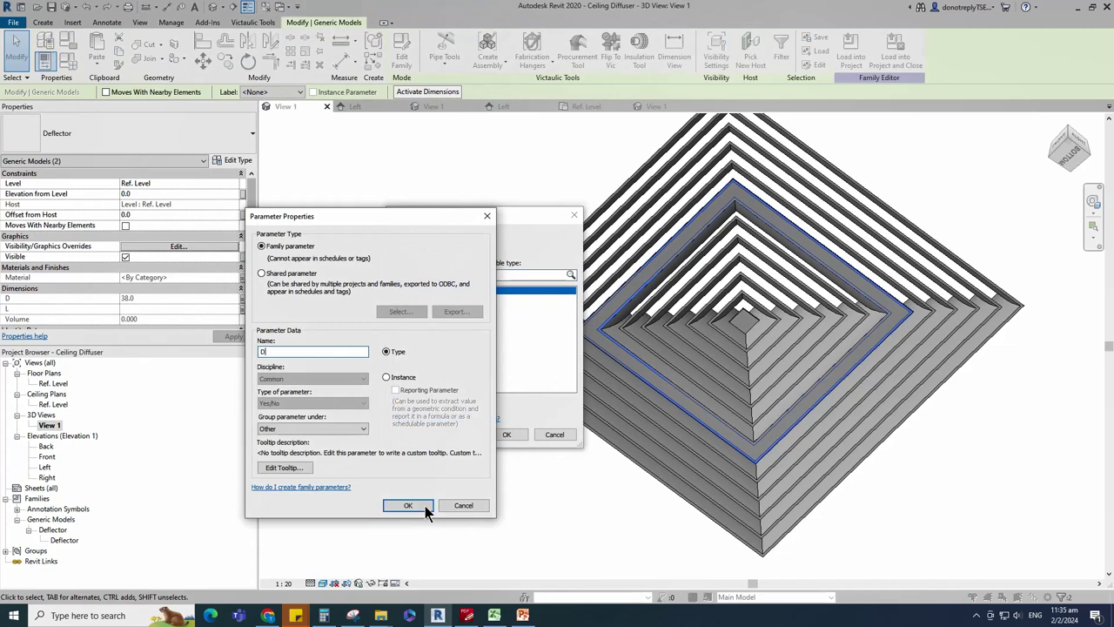
{"action": "type", "text": "DN400"}
{"action": "left_click", "coordinate": [408, 506]}
{"action": "left_click", "coordinate": [502, 433]}
{"action": "scroll", "coordinate": [508, 444], "scroll_direction": "down", "scroll_amount": 2}
{"action": "left_click", "coordinate": [511, 457]}
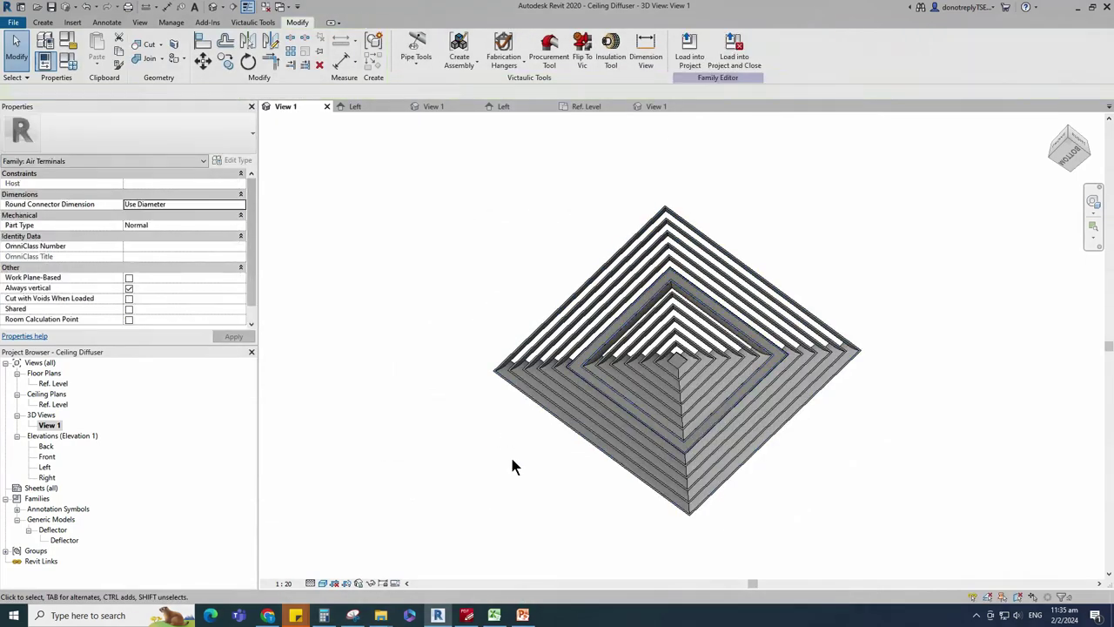
Step: Turn off the DN400, DN500, DN600 and DN625 visibility parameters for family type DN300 and apply the change
{"action": "left_click", "coordinate": [68, 62]}
{"action": "scroll", "coordinate": [276, 348], "scroll_direction": "down", "scroll_amount": 5}
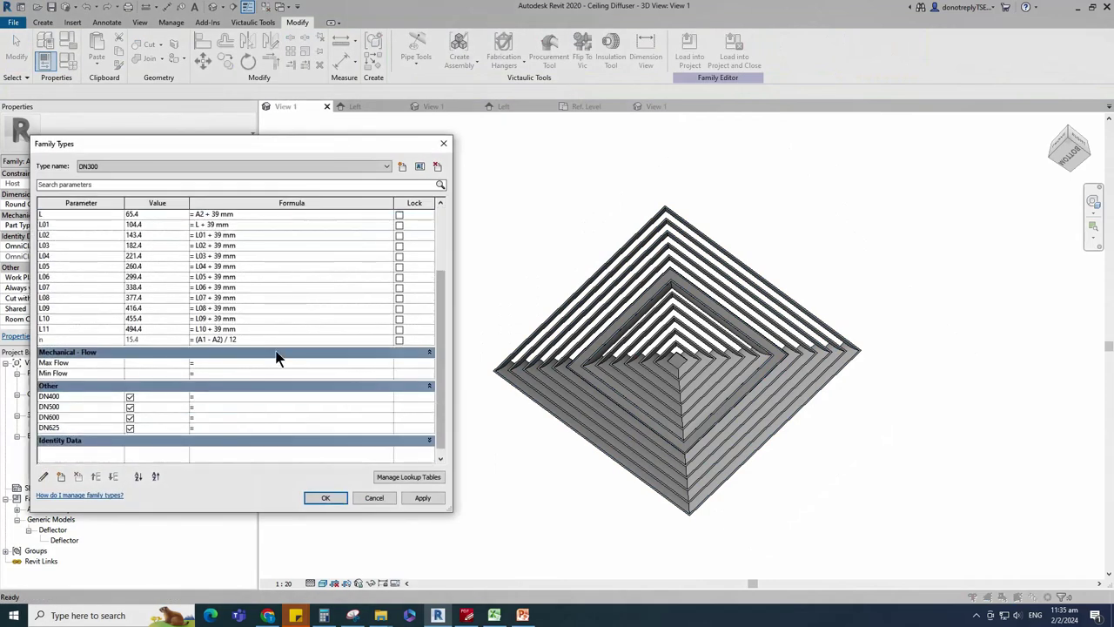
{"action": "left_click", "coordinate": [130, 396]}
{"action": "left_click", "coordinate": [129, 407]}
{"action": "left_click", "coordinate": [129, 417]}
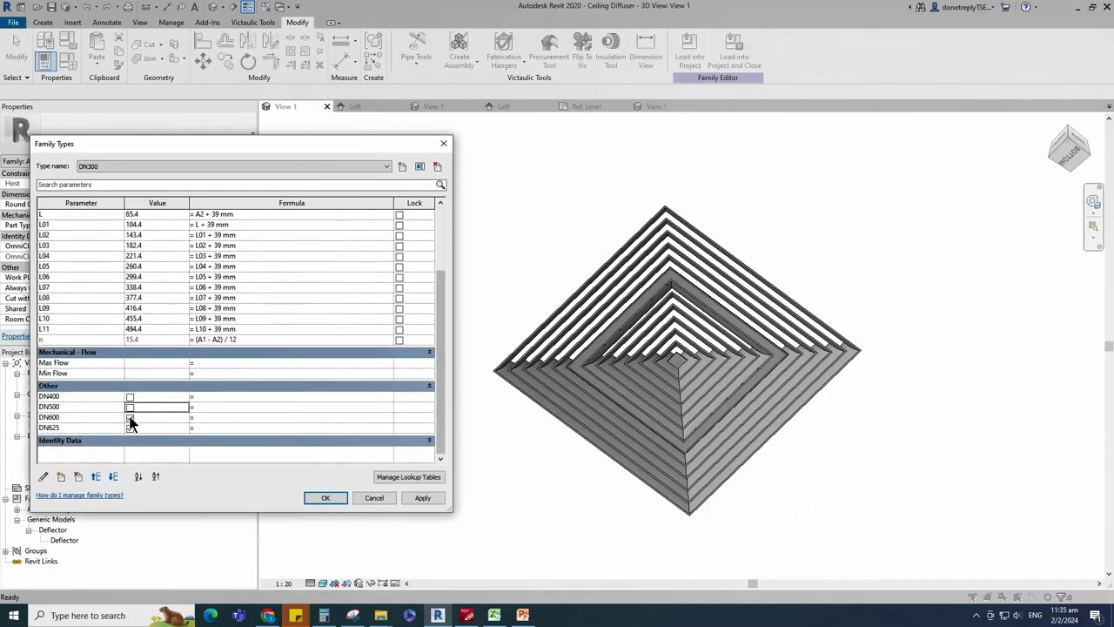
{"action": "left_click", "coordinate": [130, 427]}
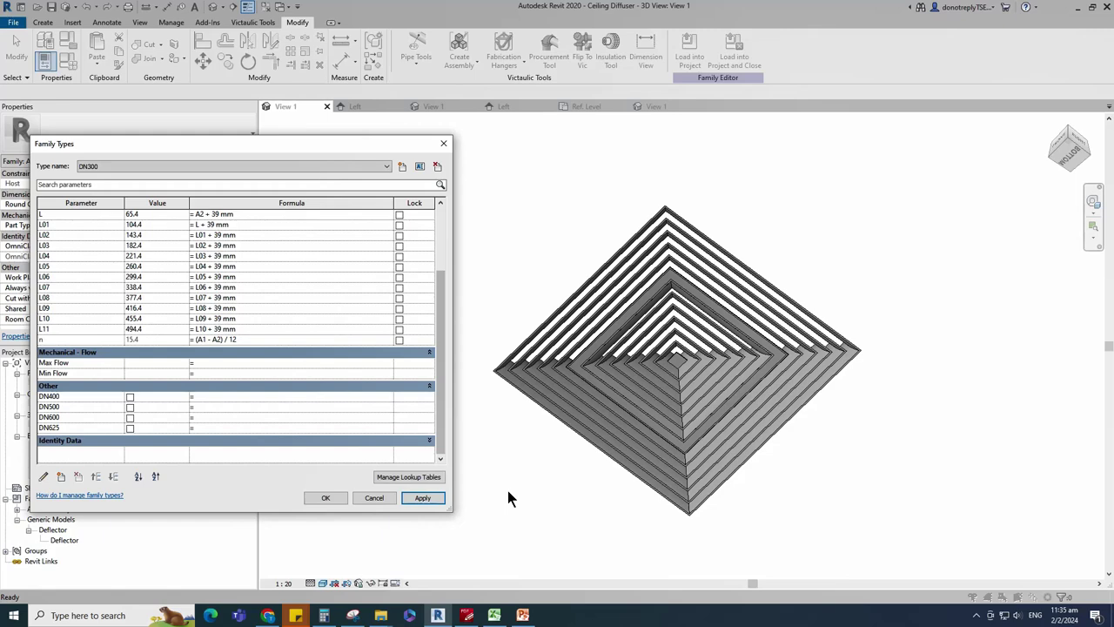
Step: Switch the current family type to DN250 and apply it to the diffuser
{"action": "left_click", "coordinate": [106, 168]}
{"action": "left_click", "coordinate": [105, 176]}
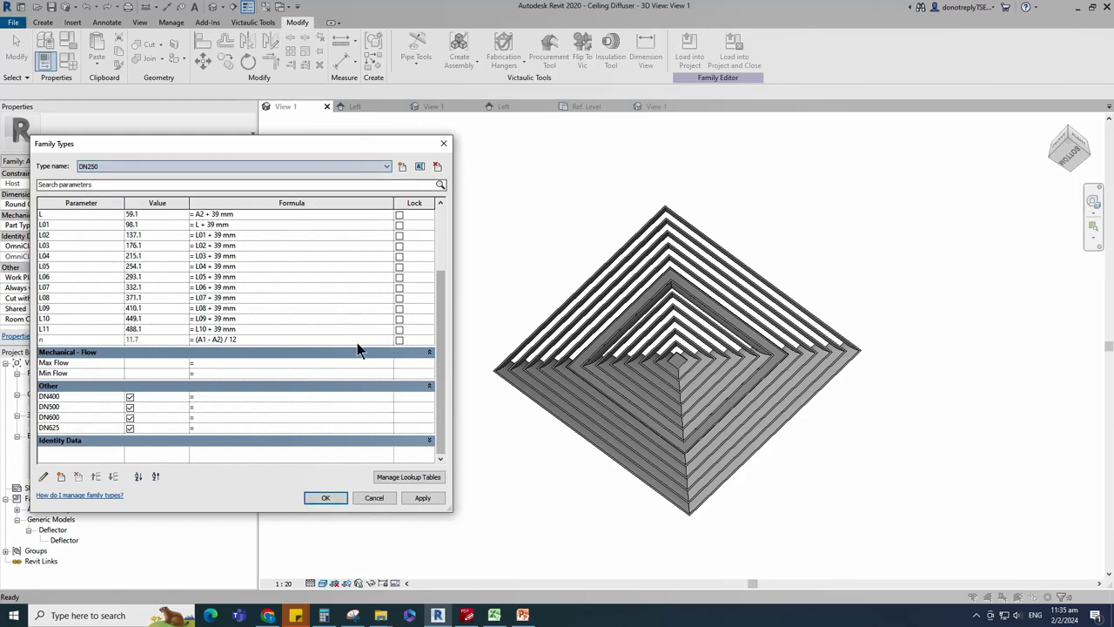
{"action": "left_click", "coordinate": [423, 498]}
{"action": "left_click", "coordinate": [327, 498]}
Step: Link the Visible property of the single deflector just inside the DN400 pair to a new Yes/No type parameter named DN300
{"action": "scroll", "coordinate": [573, 480], "scroll_direction": "up", "scroll_amount": 3}
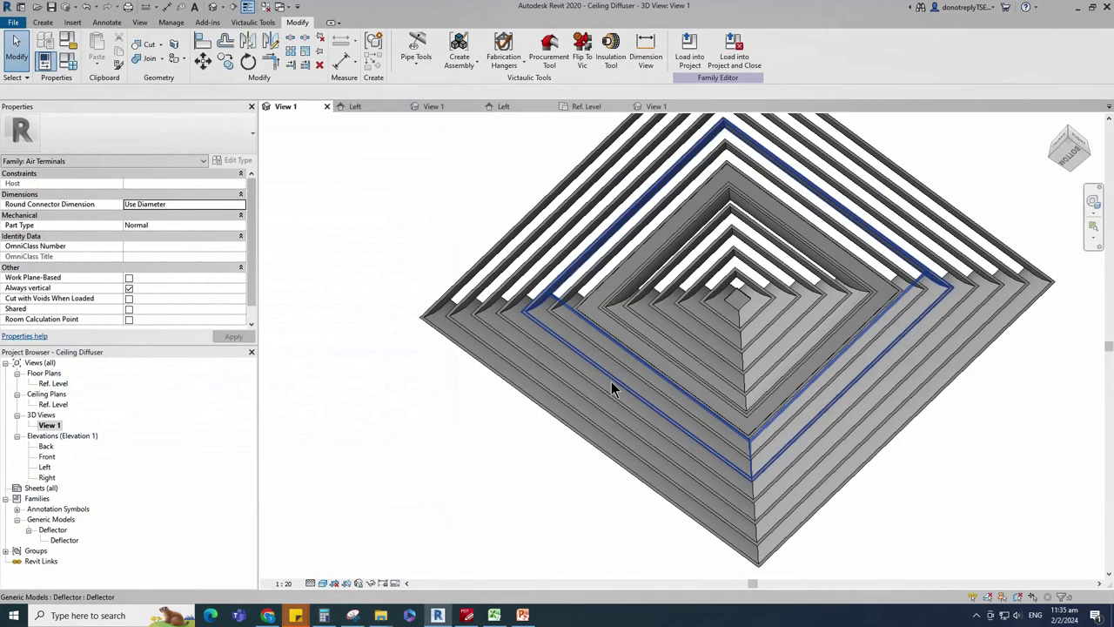
{"action": "scroll", "coordinate": [620, 361], "scroll_direction": "up", "scroll_amount": 2}
{"action": "left_click", "coordinate": [630, 336]}
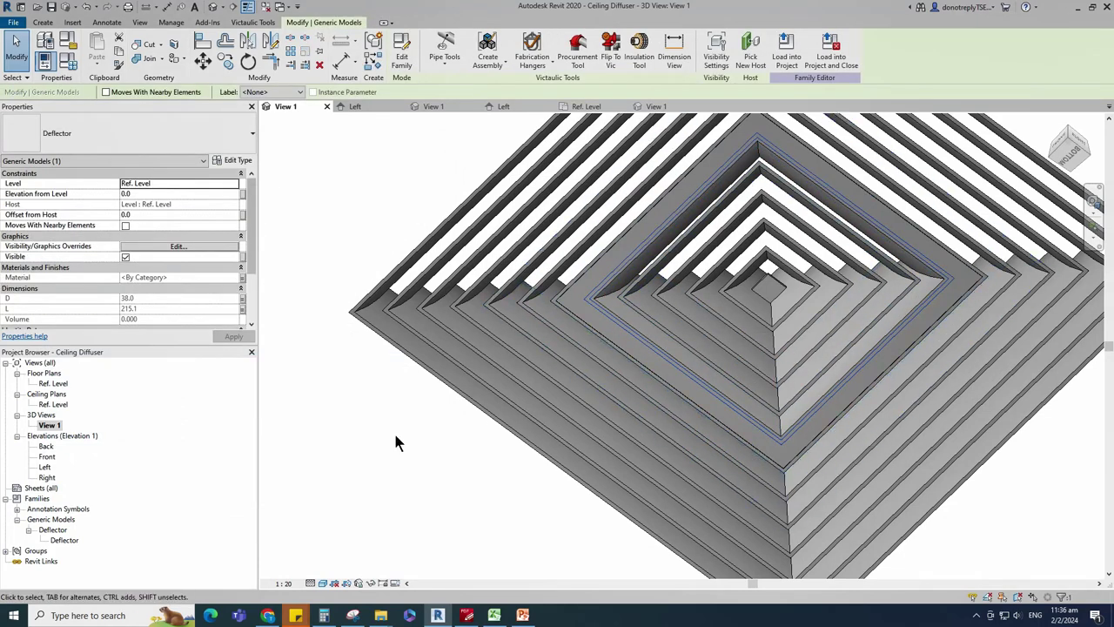
{"action": "scroll", "coordinate": [394, 435], "scroll_direction": "down", "scroll_amount": 1}
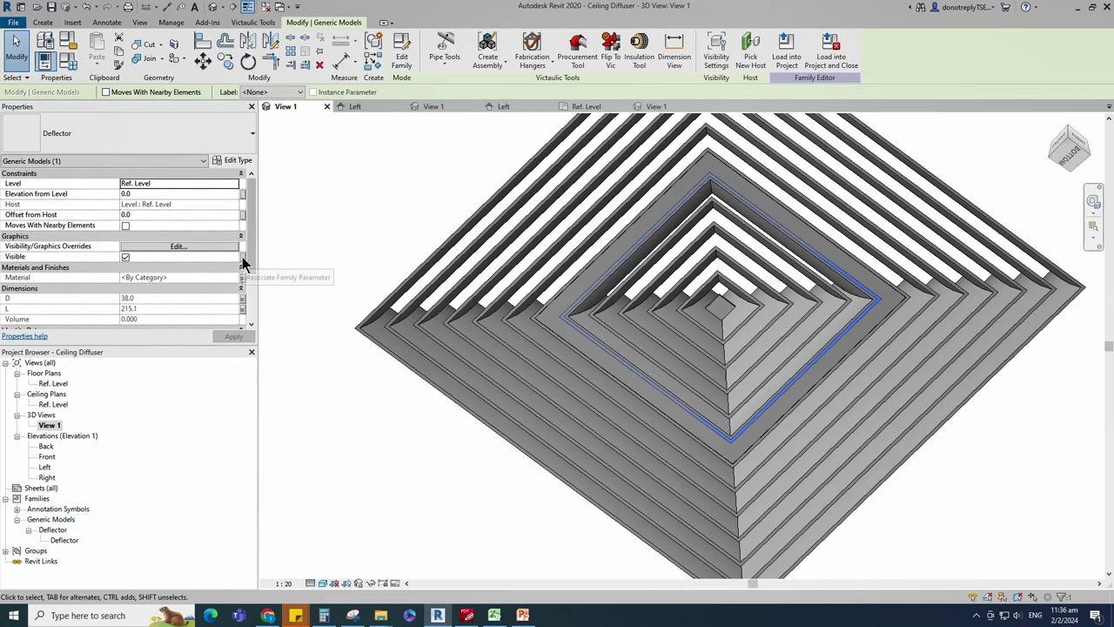
{"action": "left_click", "coordinate": [241, 296]}
{"action": "left_click", "coordinate": [399, 403]}
{"action": "type", "text": "D"}
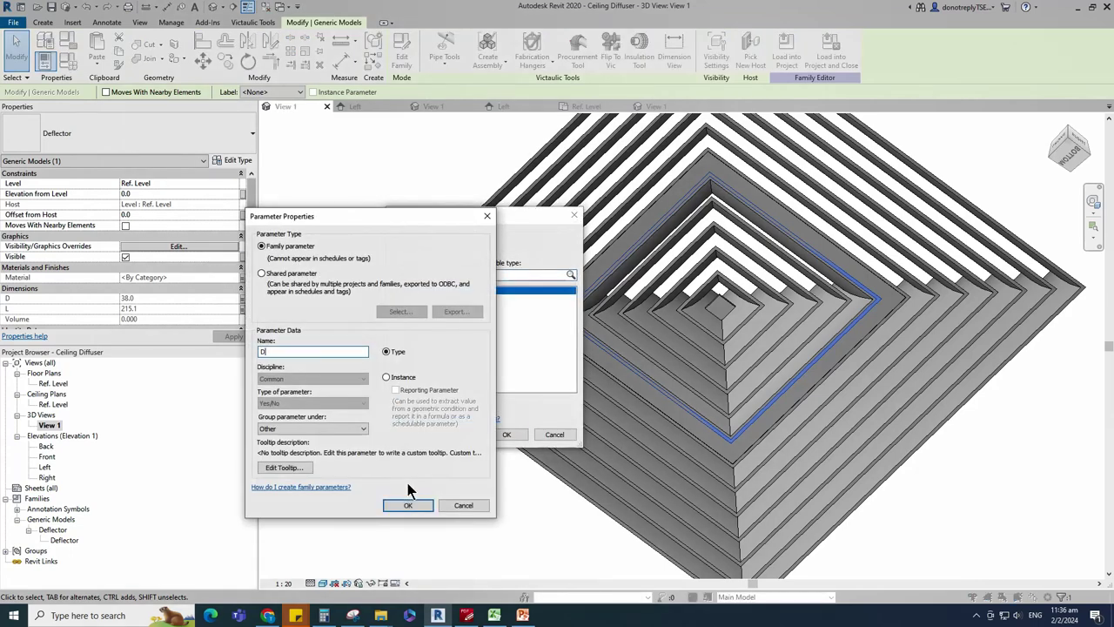
{"action": "type", "text": "N300"}
{"action": "left_click", "coordinate": [408, 505]}
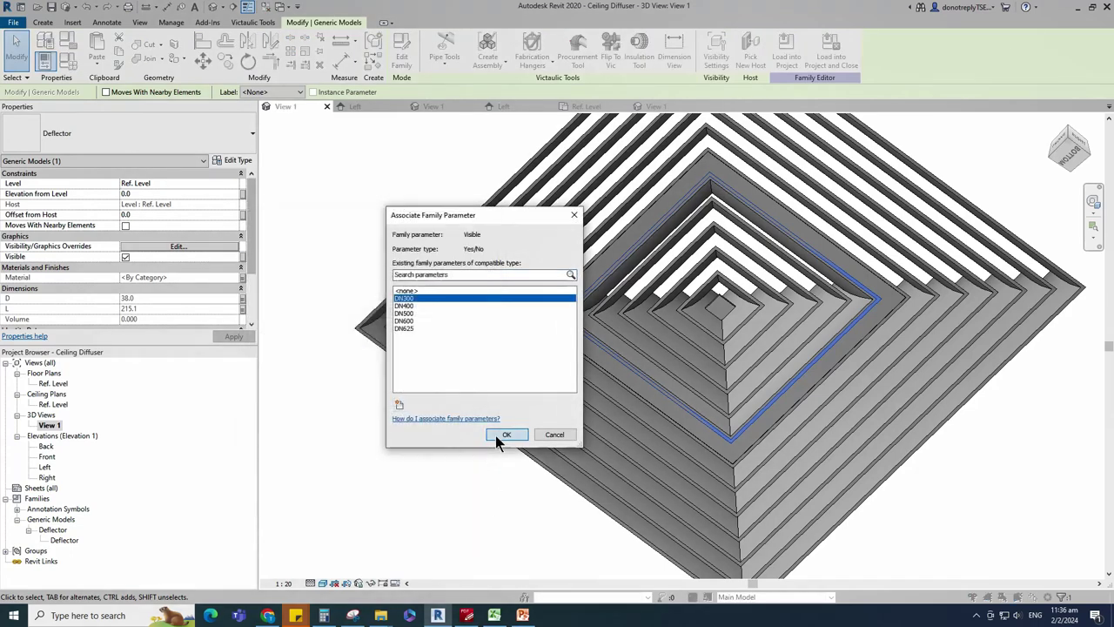
{"action": "left_click", "coordinate": [501, 434]}
{"action": "left_click", "coordinate": [422, 512]}
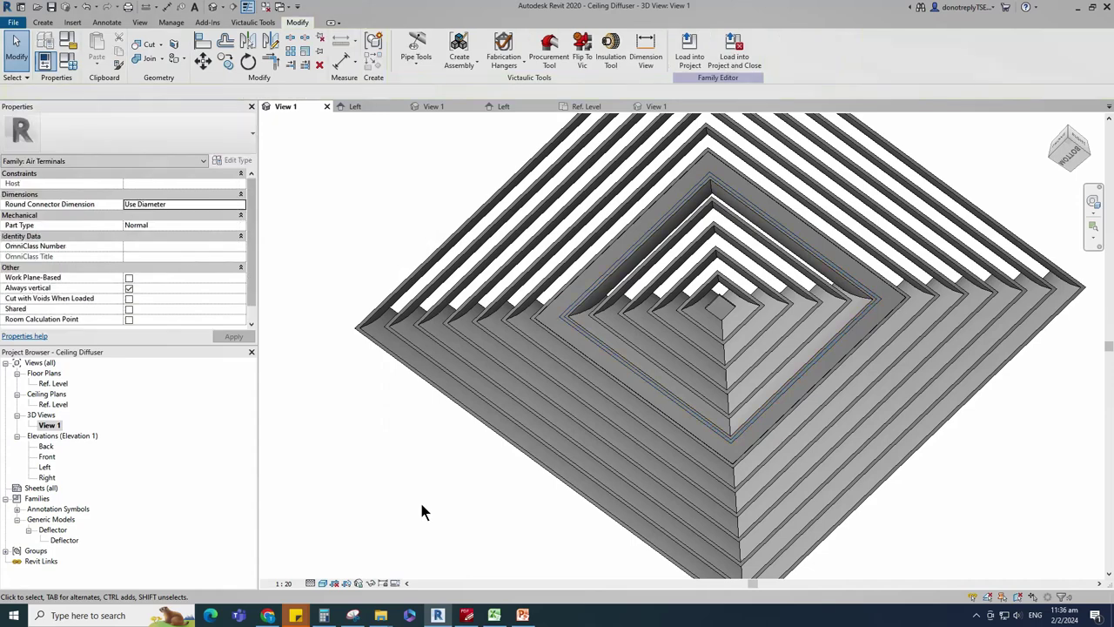
Step: Turn off the DN300, DN400, DN500, DN600 and DN625 visibility parameters for family type DN250 and apply the change
{"action": "left_click", "coordinate": [68, 61]}
{"action": "scroll", "coordinate": [231, 361], "scroll_direction": "down", "scroll_amount": 5}
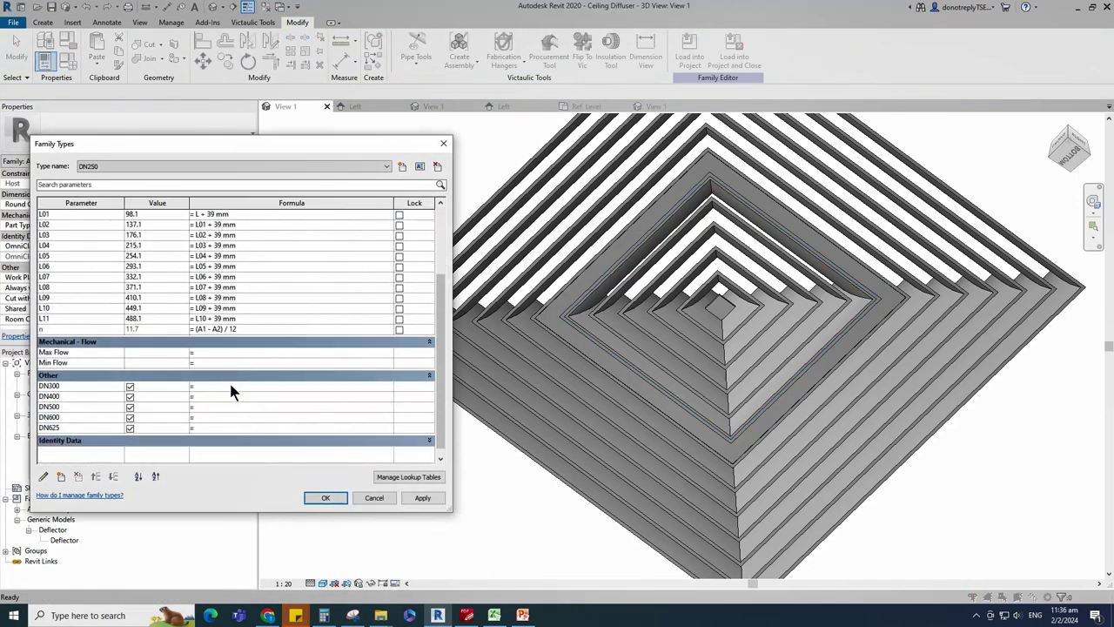
{"action": "left_click", "coordinate": [130, 385]}
{"action": "left_click", "coordinate": [130, 396]}
{"action": "left_click", "coordinate": [130, 407]}
{"action": "left_click", "coordinate": [130, 417]}
{"action": "left_click", "coordinate": [130, 428]}
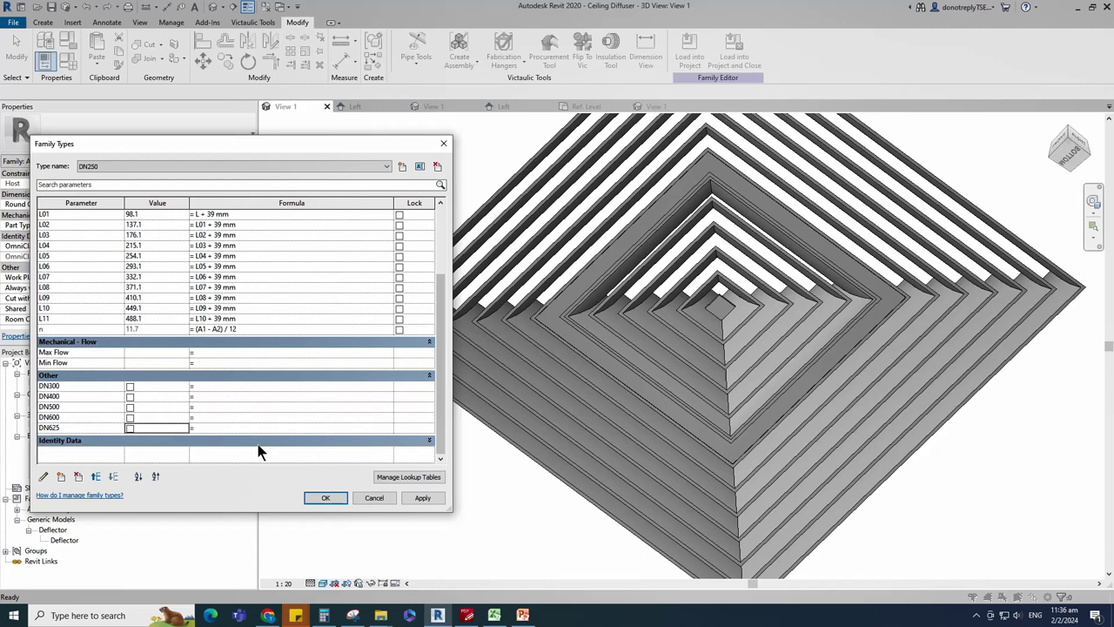
{"action": "left_click", "coordinate": [422, 500]}
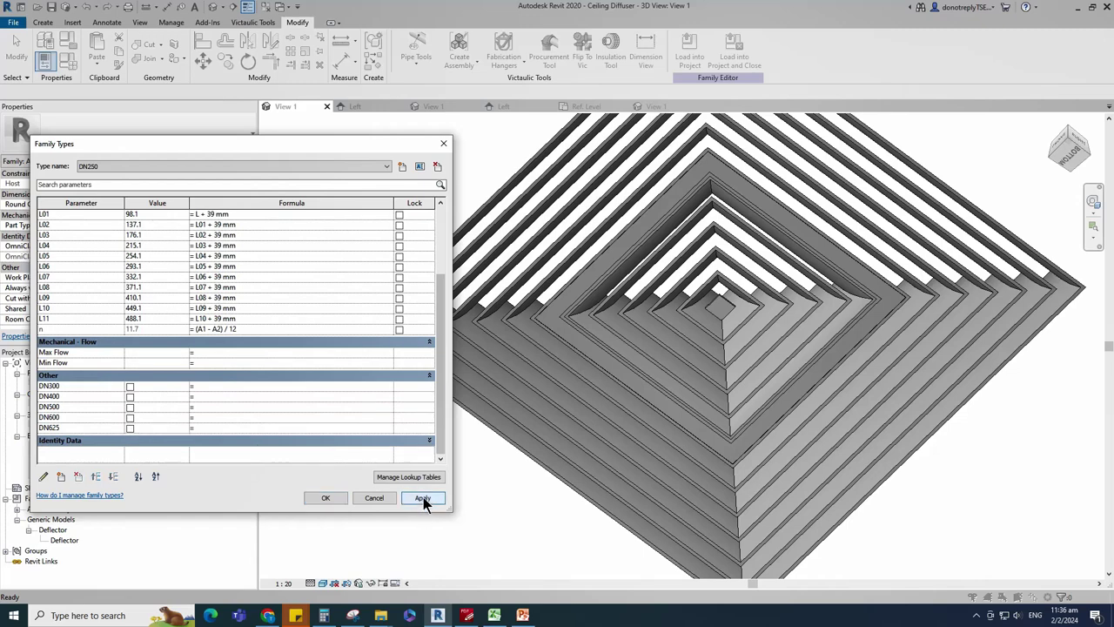
Step: Create a new material named Plastic White from the Material parameter of family type DN250
{"action": "scroll", "coordinate": [365, 426], "scroll_direction": "up", "scroll_amount": 5}
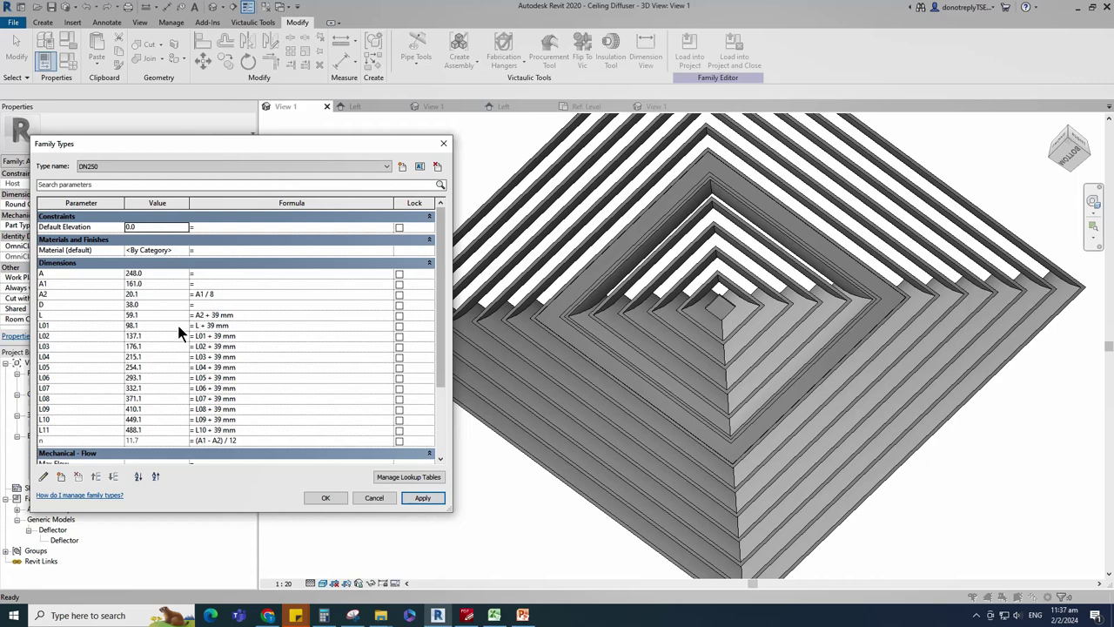
{"action": "left_click", "coordinate": [182, 250]}
{"action": "left_click", "coordinate": [183, 250]}
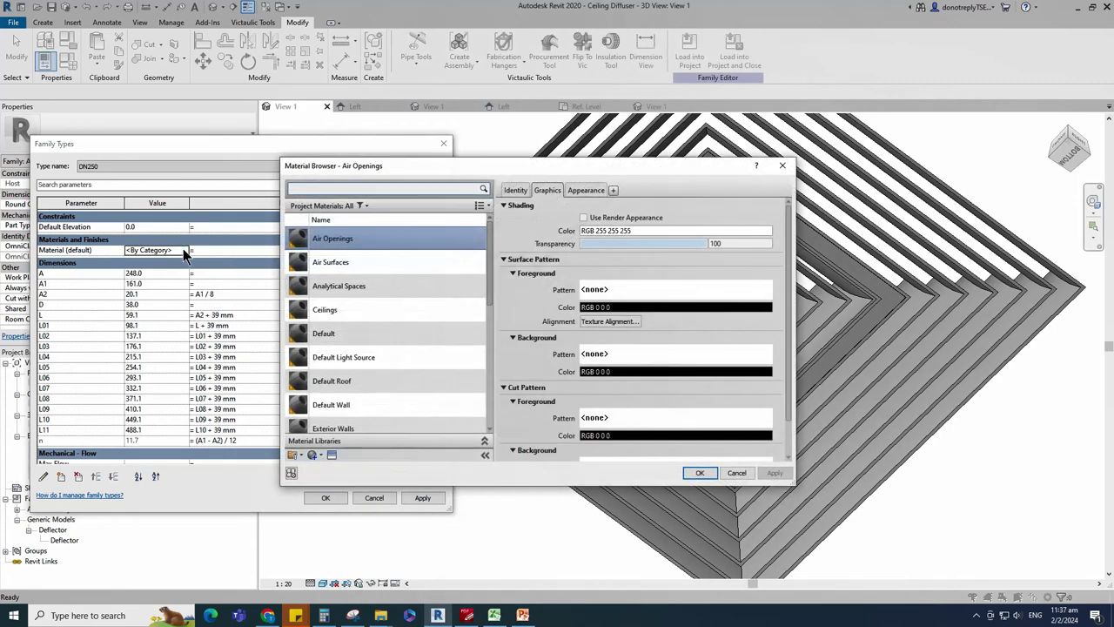
{"action": "left_click", "coordinate": [316, 456]}
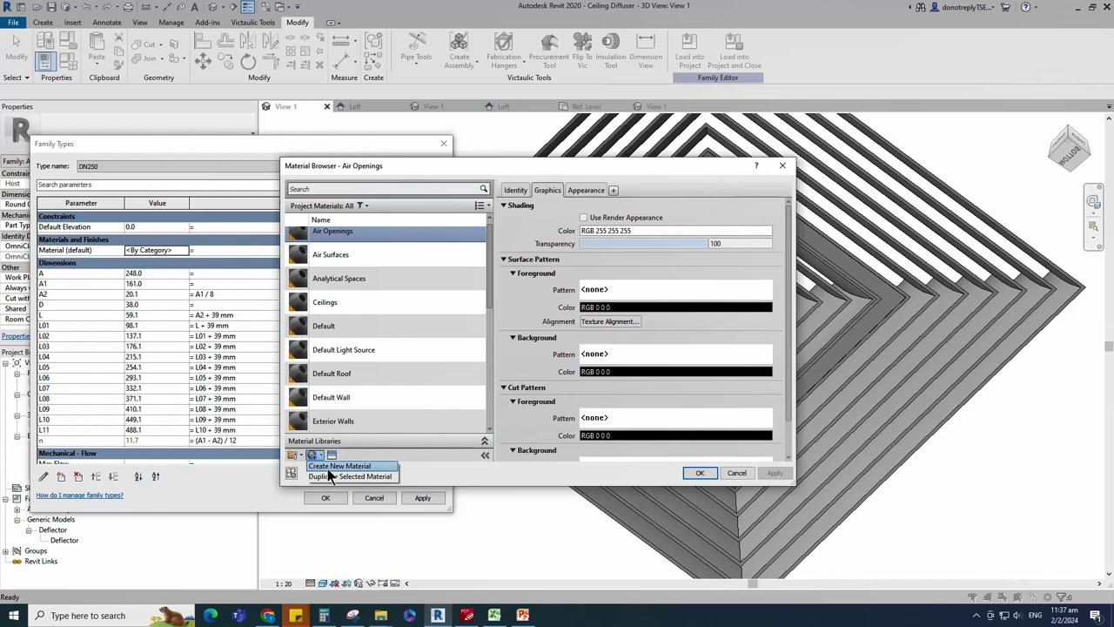
{"action": "left_click", "coordinate": [327, 467]}
{"action": "left_click_drag", "start_coordinate": [348, 324], "coordinate": [379, 354]}
{"action": "key", "text": "ctrl+a"}
{"action": "type", "text": "P"}
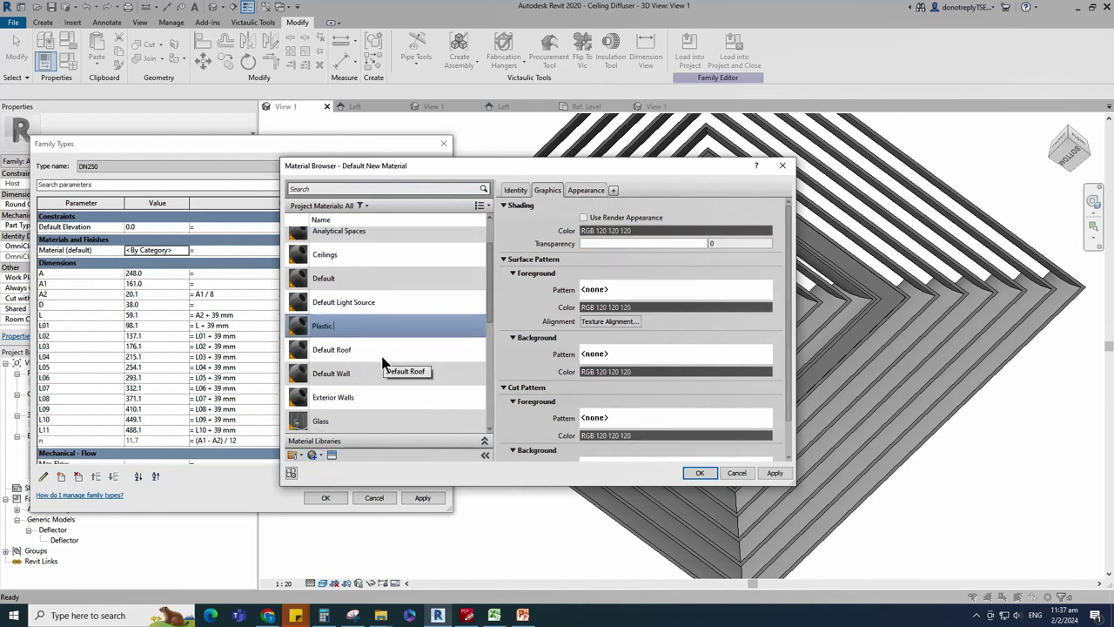
{"action": "left_click", "coordinate": [774, 472]}
Step: Replace the Plastic White appearance with the ABS (White) asset from the Plastic appearance library, then duplicate that asset and apply it
{"action": "left_click", "coordinate": [331, 455]}
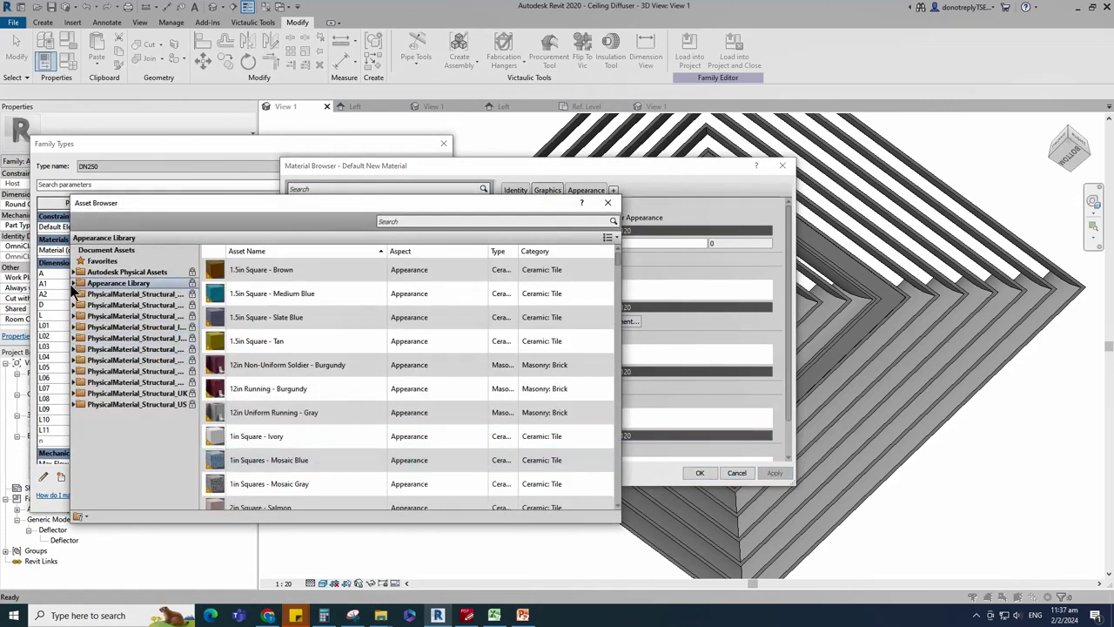
{"action": "double_click", "coordinate": [113, 283]}
{"action": "left_click", "coordinate": [103, 459]}
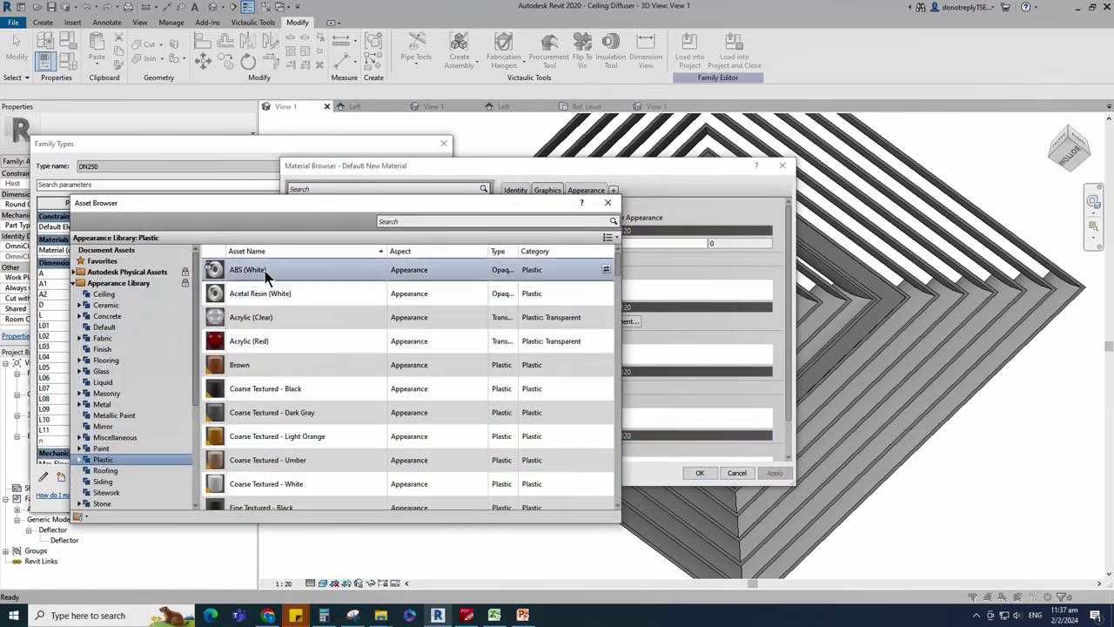
{"action": "left_click", "coordinate": [607, 270]}
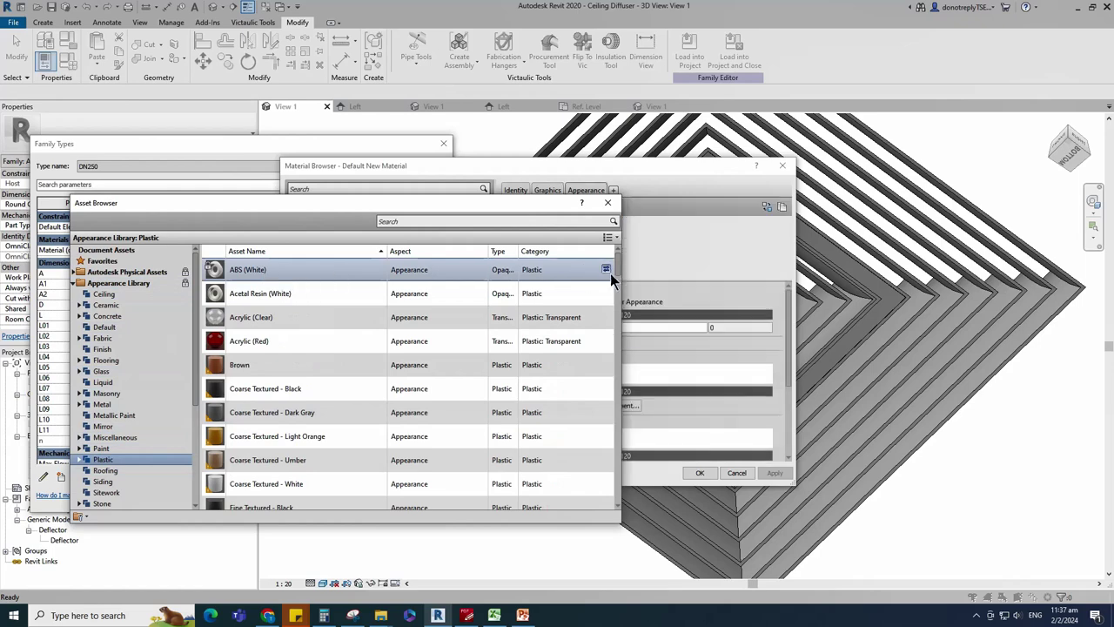
{"action": "left_click", "coordinate": [606, 206]}
{"action": "left_click", "coordinate": [509, 290]}
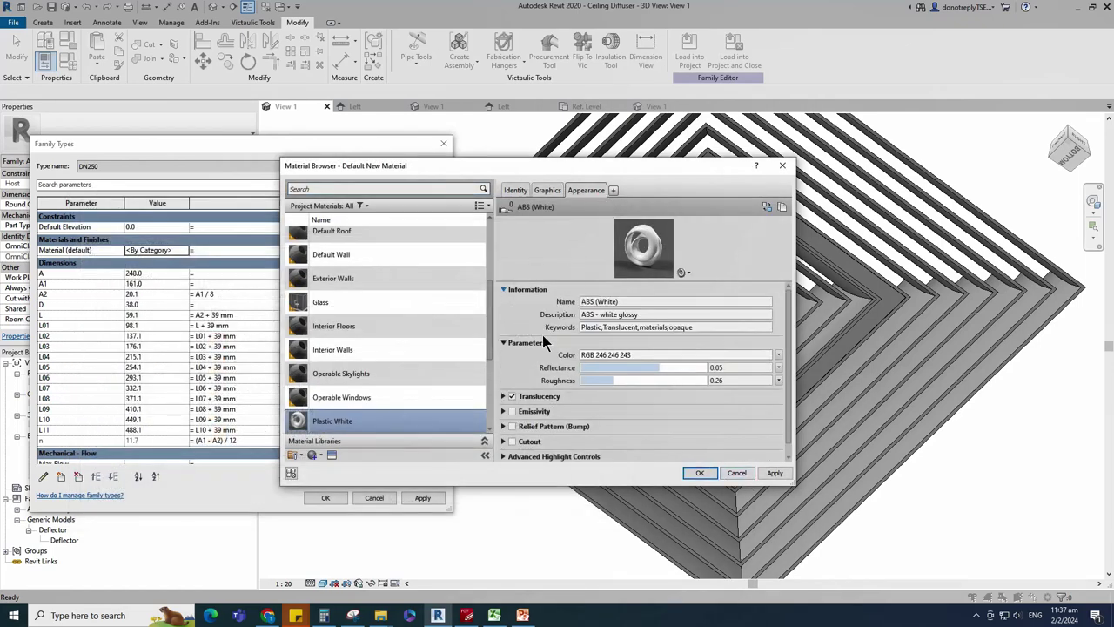
{"action": "left_click", "coordinate": [783, 209]}
{"action": "left_click", "coordinate": [775, 474]}
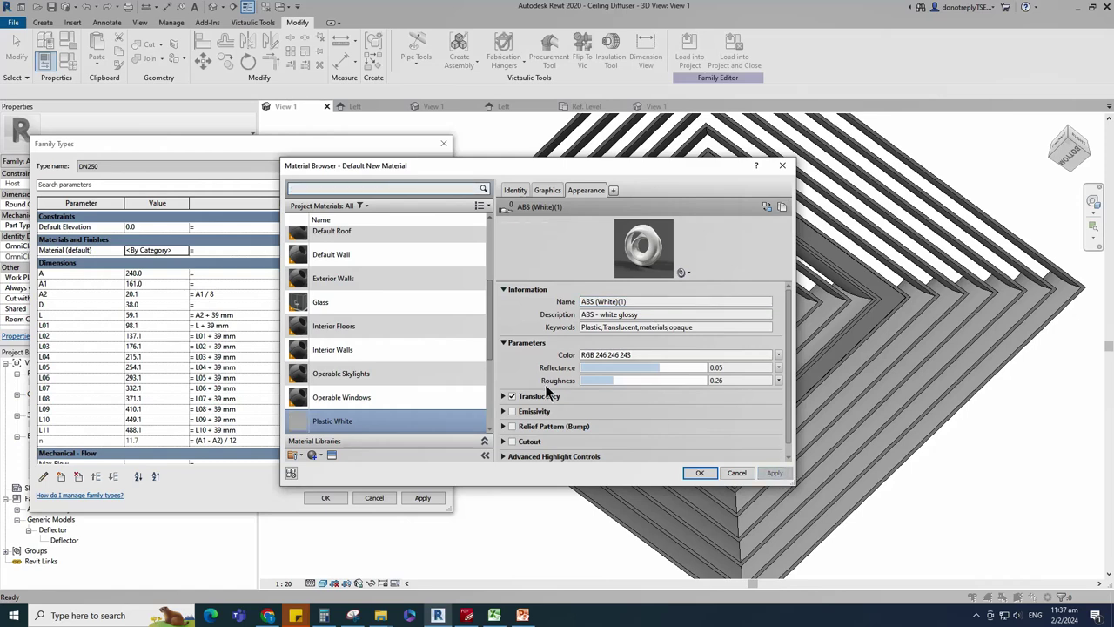
Step: Use the render appearance for Plastic White's shading and apply the material to family type DN250
{"action": "left_click", "coordinate": [545, 191]}
{"action": "left_click", "coordinate": [583, 217]}
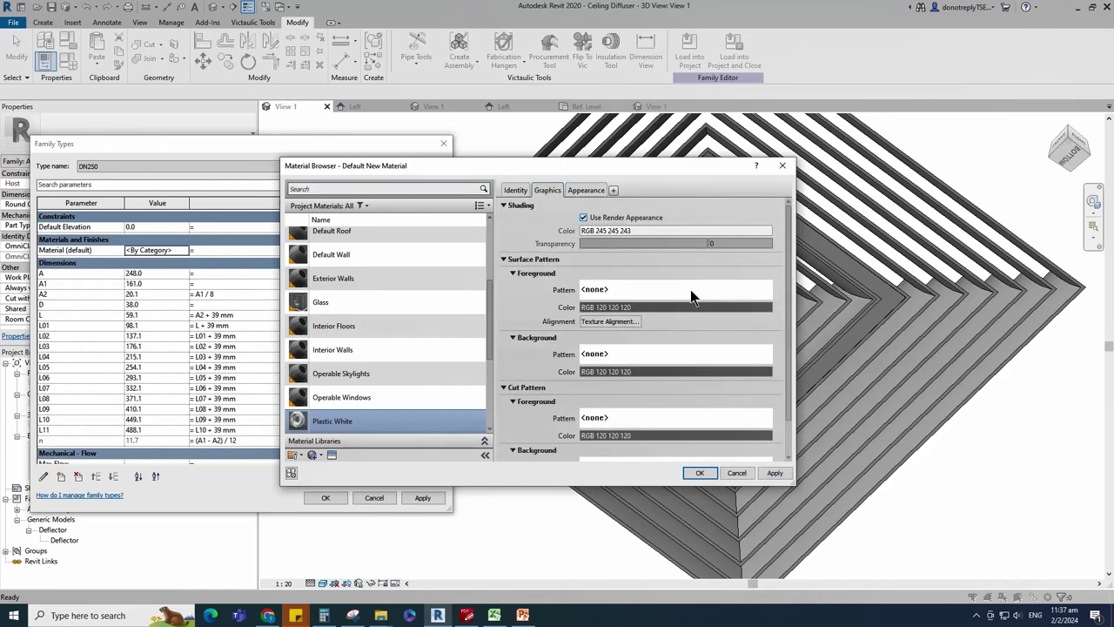
{"action": "left_click", "coordinate": [700, 472]}
{"action": "left_click", "coordinate": [423, 497]}
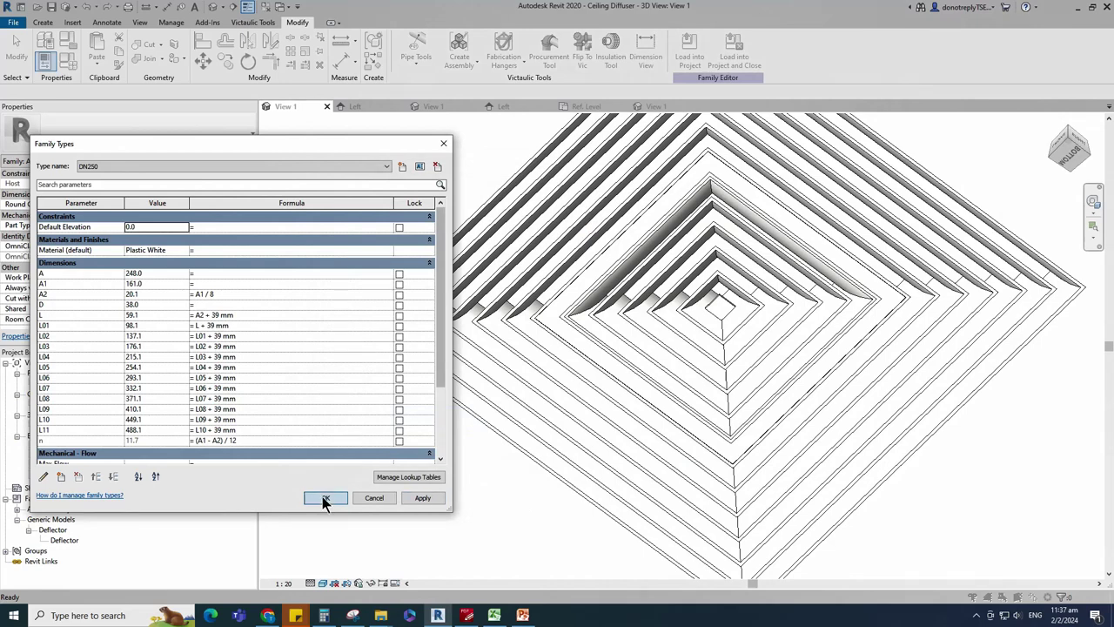
Step: Assign the Plastic White material to family type DN300 and apply the change
{"action": "left_click", "coordinate": [110, 165]}
{"action": "left_click", "coordinate": [104, 184]}
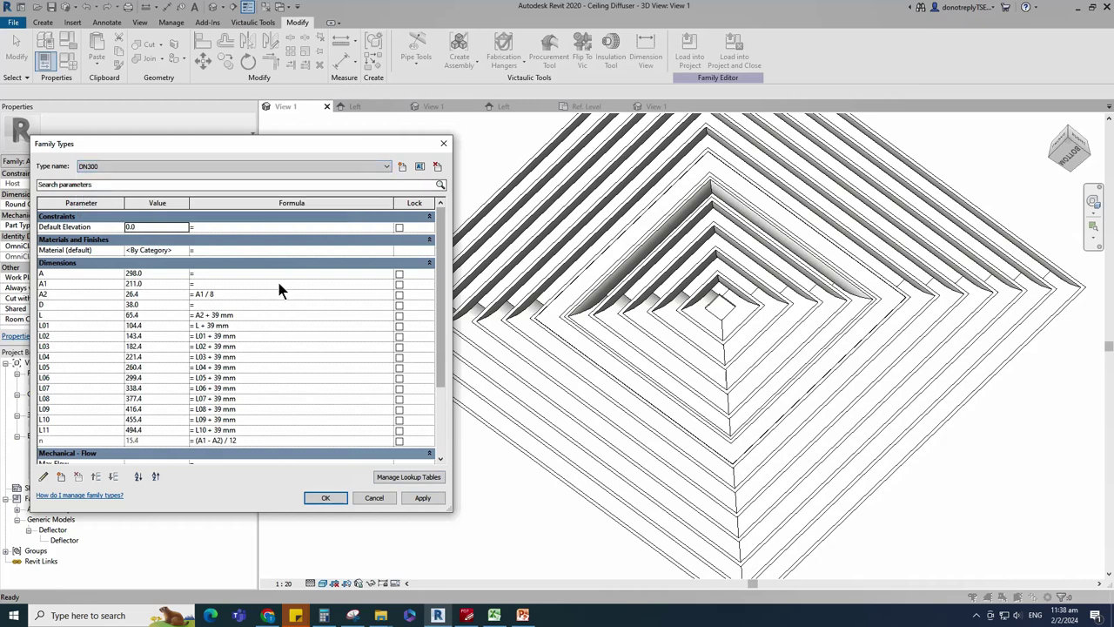
{"action": "left_click", "coordinate": [185, 251]}
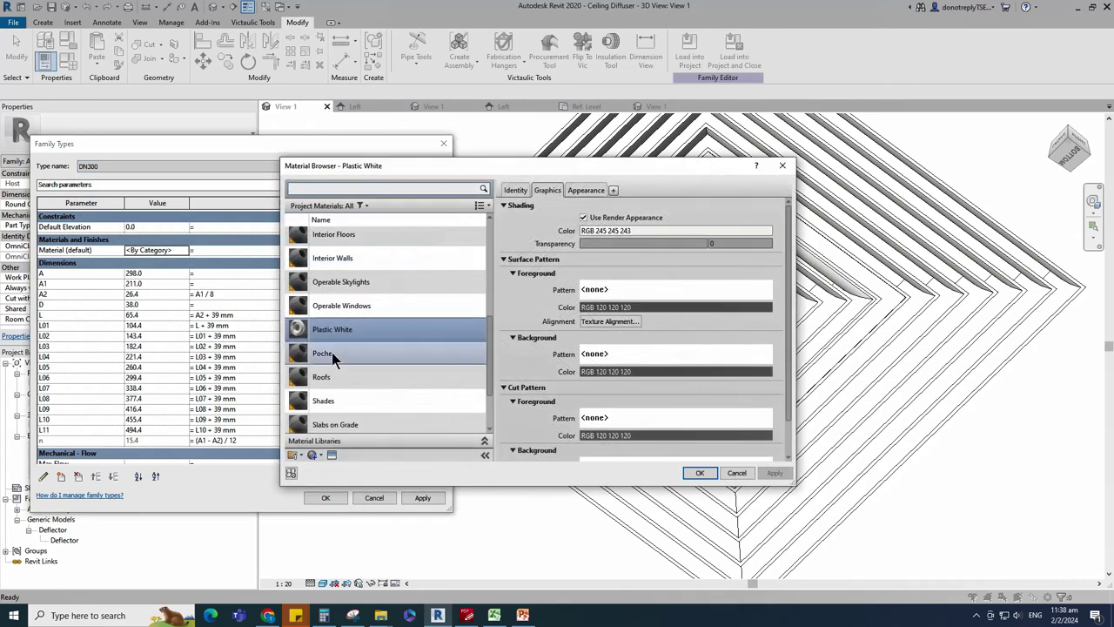
{"action": "left_click", "coordinate": [696, 473]}
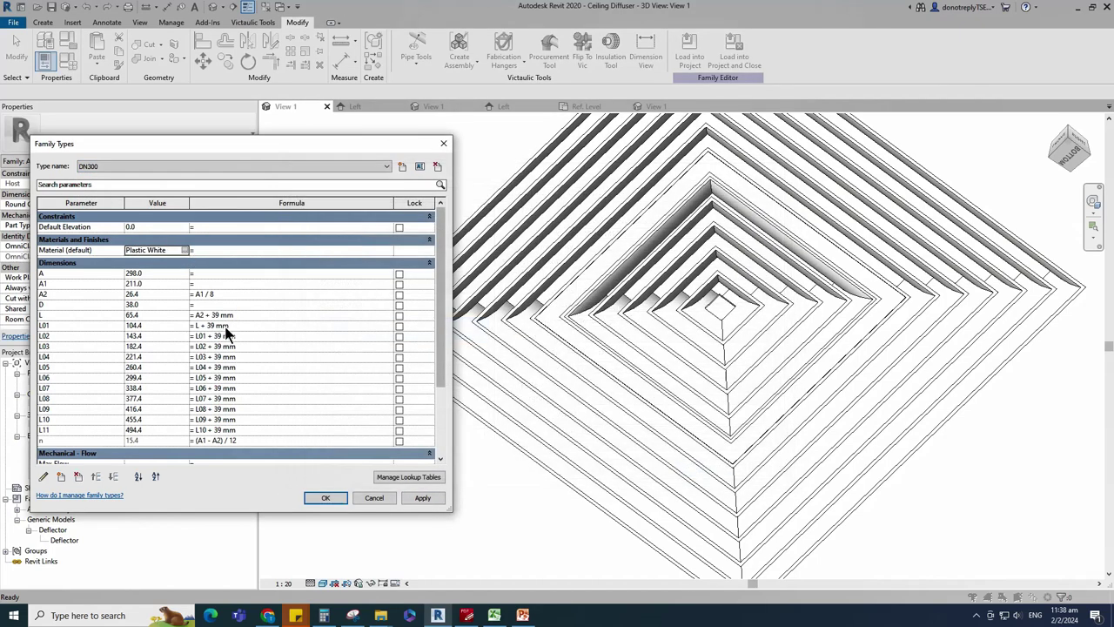
{"action": "left_click", "coordinate": [430, 501]}
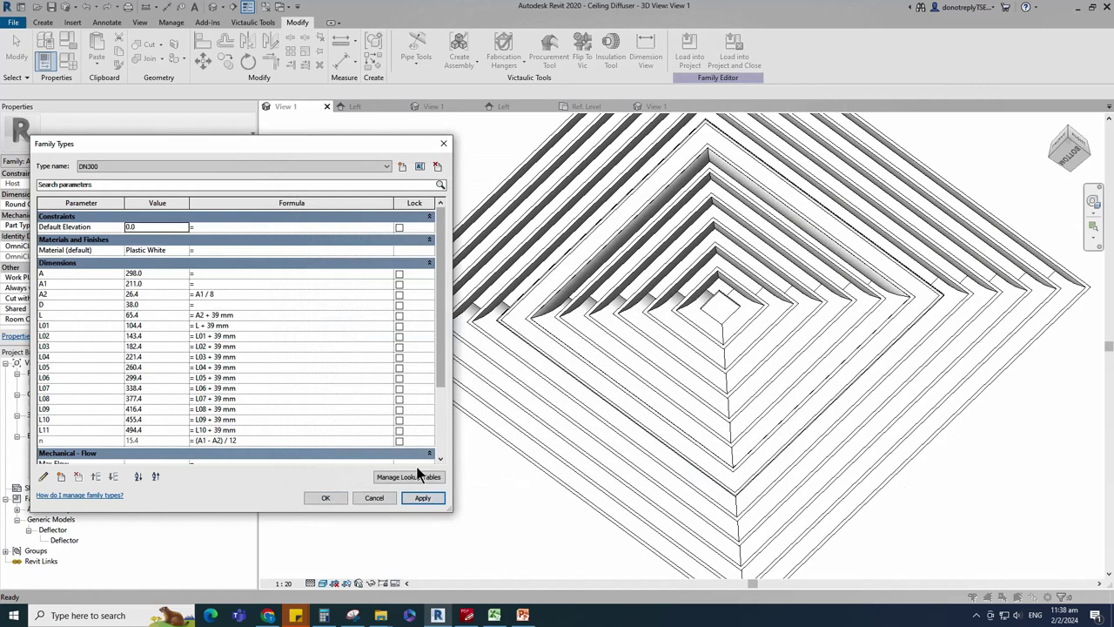
Step: Assign the Plastic White material to family type DN400 and apply the change
{"action": "left_click", "coordinate": [146, 164]}
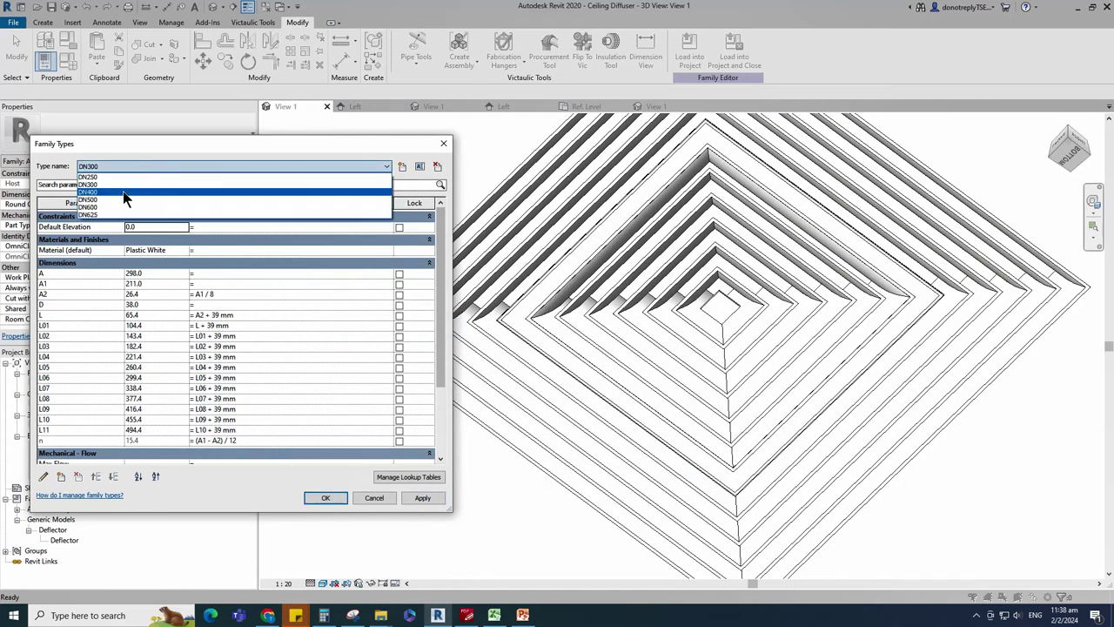
{"action": "left_click", "coordinate": [122, 191]}
{"action": "left_click", "coordinate": [180, 252]}
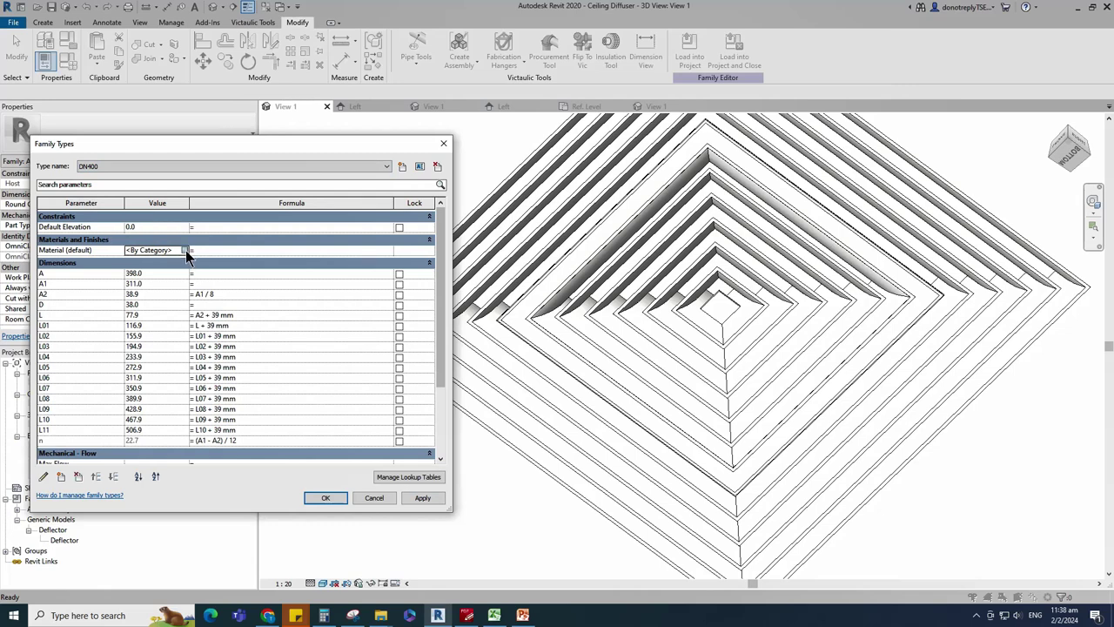
{"action": "left_click", "coordinate": [187, 254]}
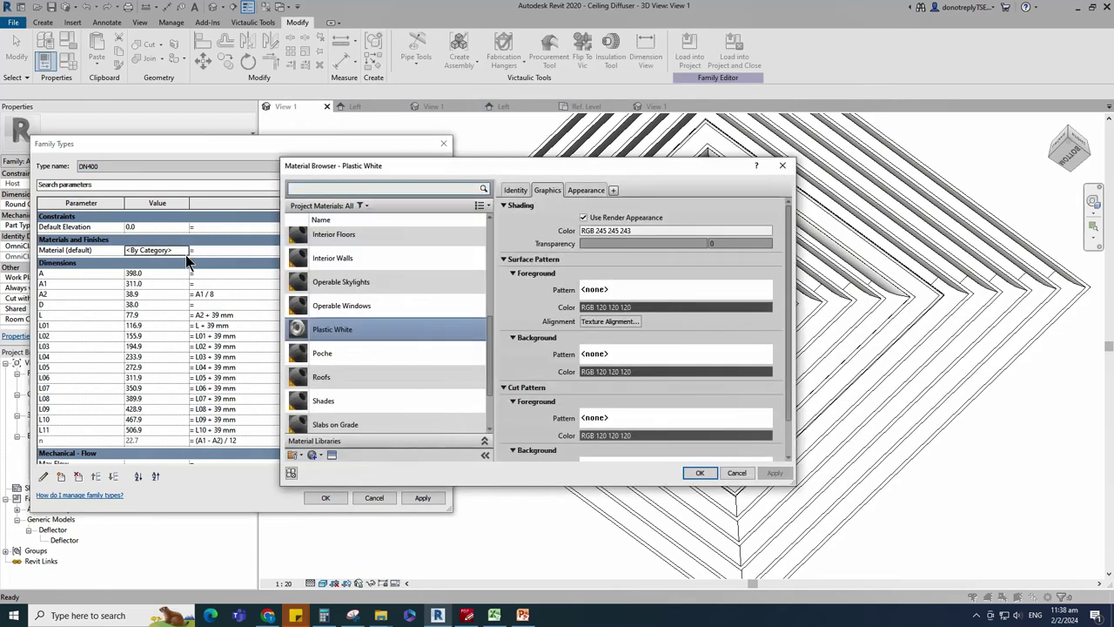
{"action": "left_click", "coordinate": [699, 473]}
{"action": "left_click", "coordinate": [420, 497]}
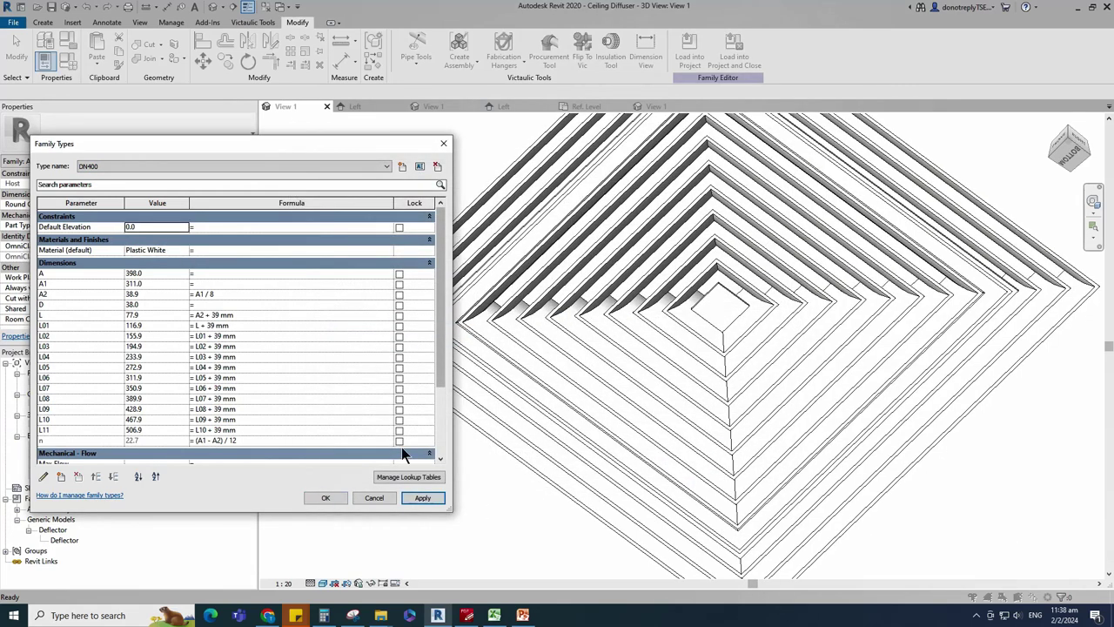
Step: Assign the Plastic White material to family type DN500 and apply the change
{"action": "left_click", "coordinate": [115, 165]}
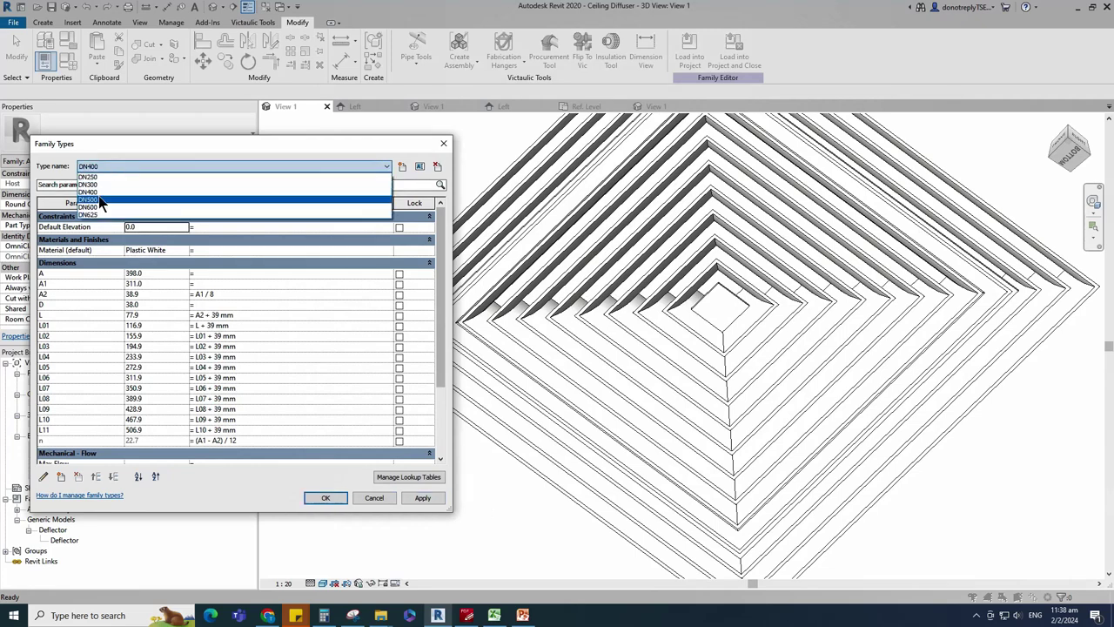
{"action": "left_click", "coordinate": [131, 202]}
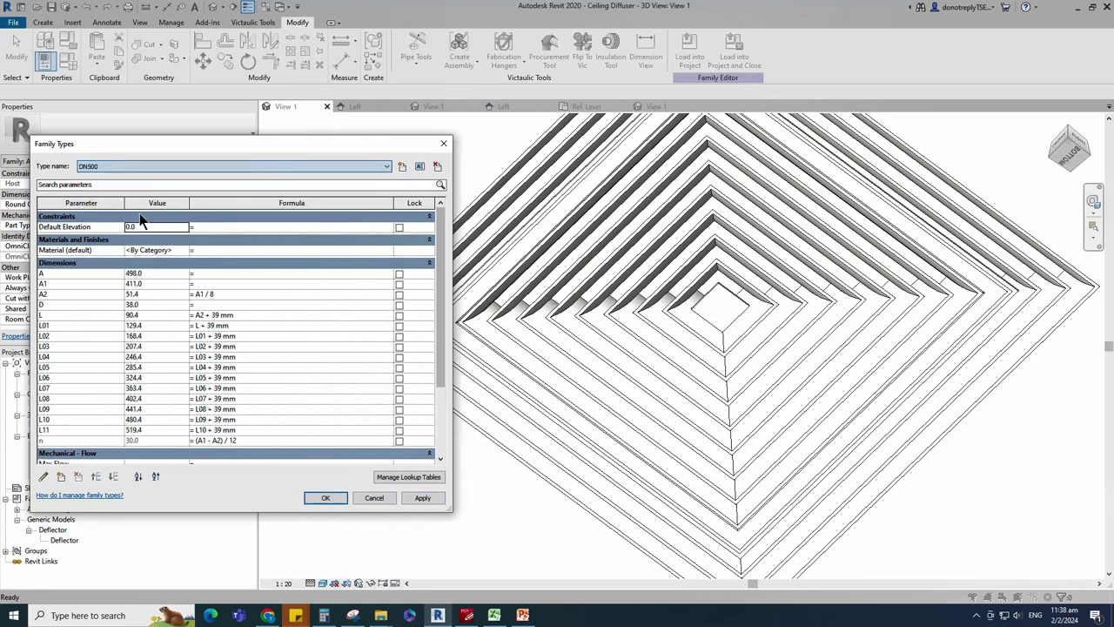
{"action": "left_click", "coordinate": [185, 251]}
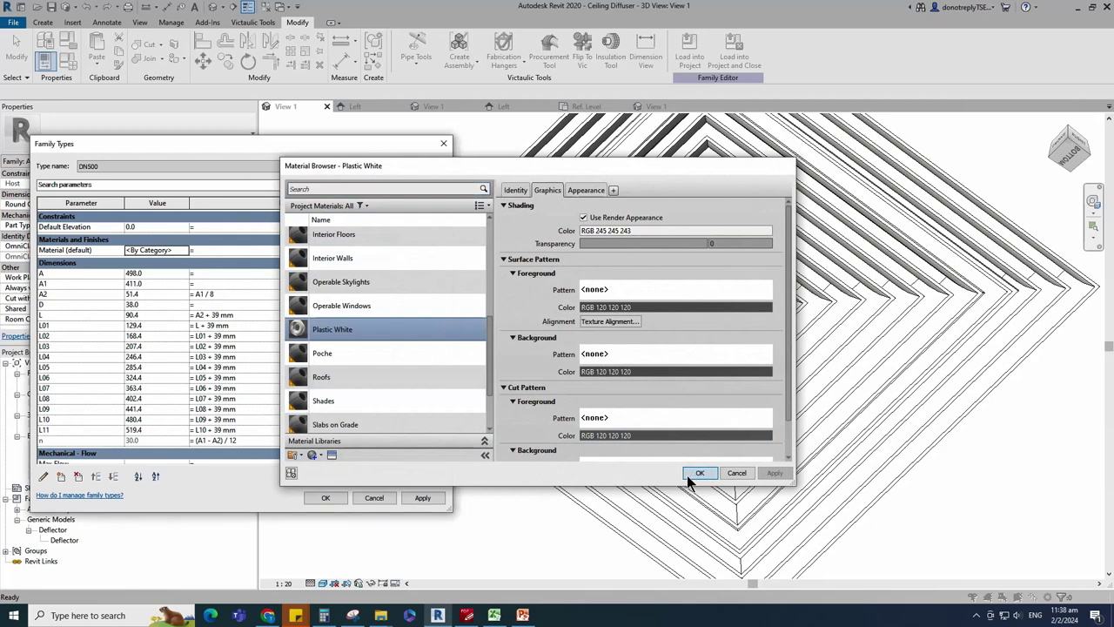
{"action": "left_click", "coordinate": [700, 471]}
{"action": "left_click", "coordinate": [424, 503]}
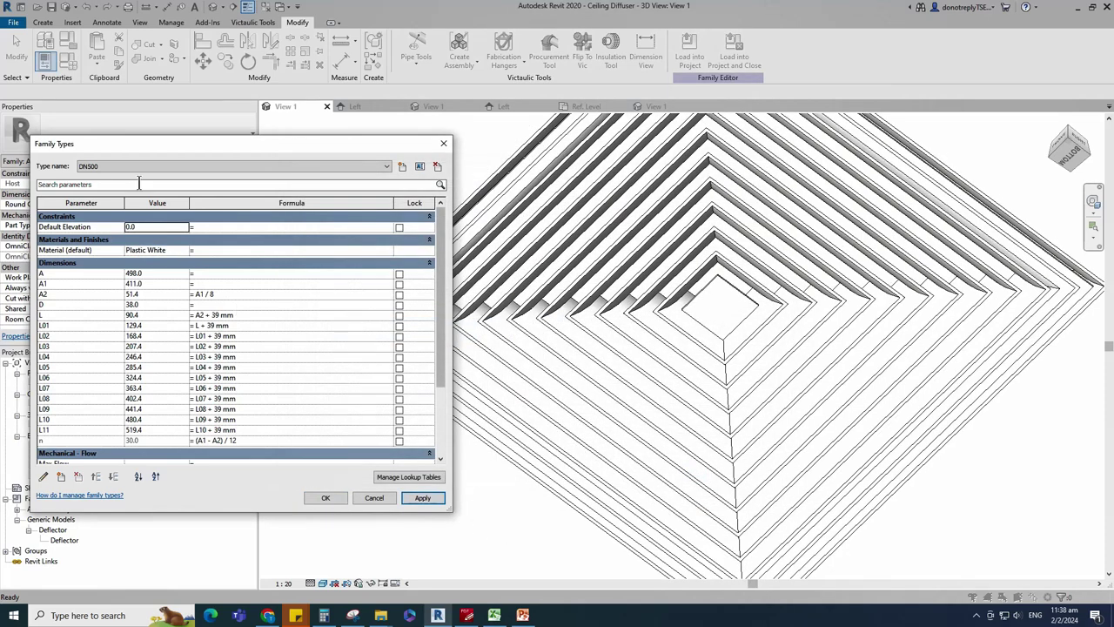
Step: Assign the Plastic White material to family type DN600 and apply the change
{"action": "left_click", "coordinate": [135, 167]}
{"action": "left_click", "coordinate": [116, 207]}
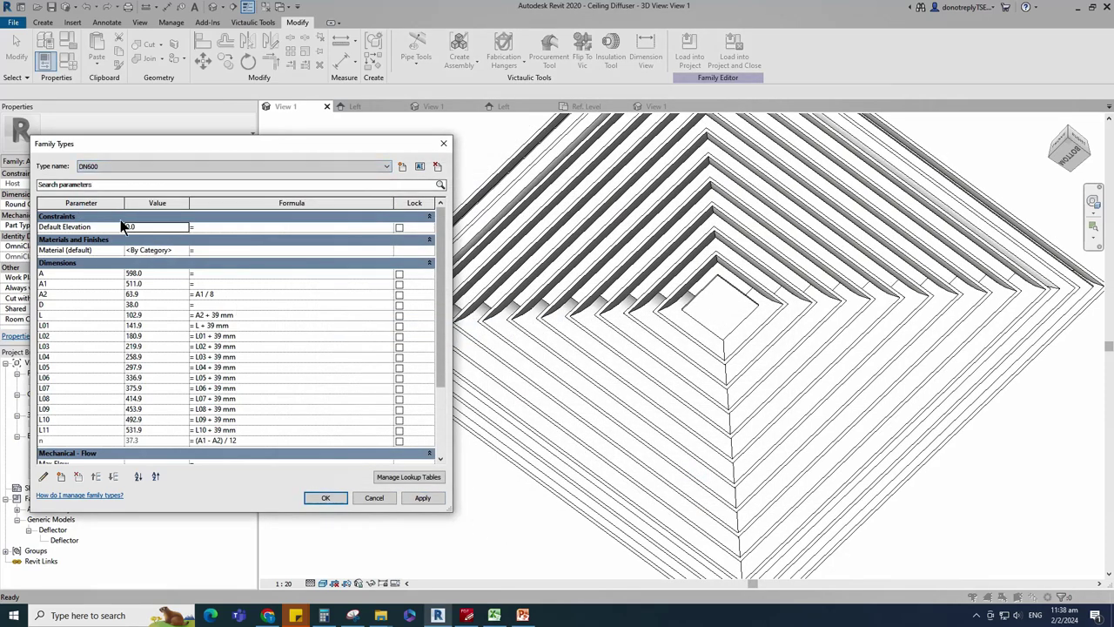
{"action": "left_click", "coordinate": [156, 250]}
{"action": "left_click", "coordinate": [185, 251]}
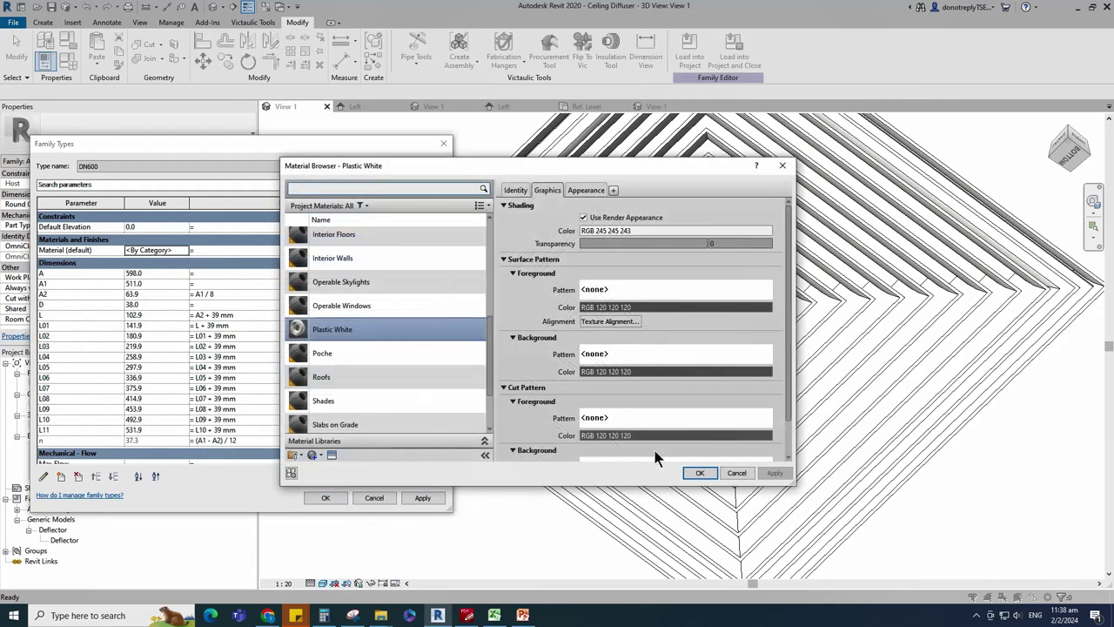
{"action": "left_click", "coordinate": [700, 473]}
{"action": "left_click", "coordinate": [423, 498]}
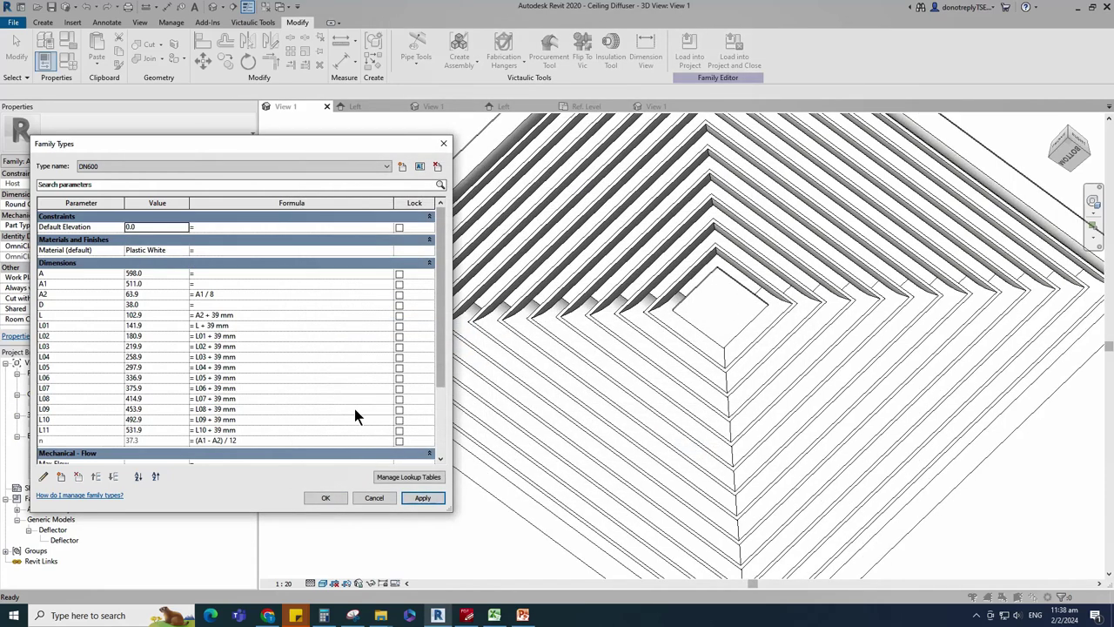
Step: Assign the Plastic White material to family type DN625, apply it and finish editing the family types
{"action": "left_click", "coordinate": [174, 166]}
{"action": "left_click", "coordinate": [114, 213]}
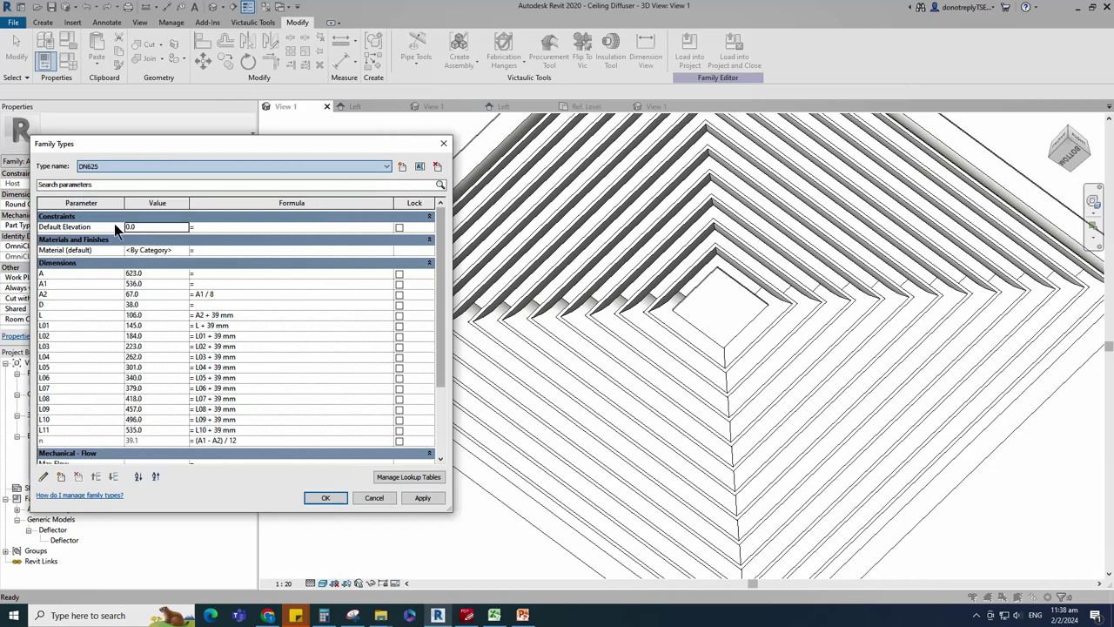
{"action": "left_click", "coordinate": [185, 250]}
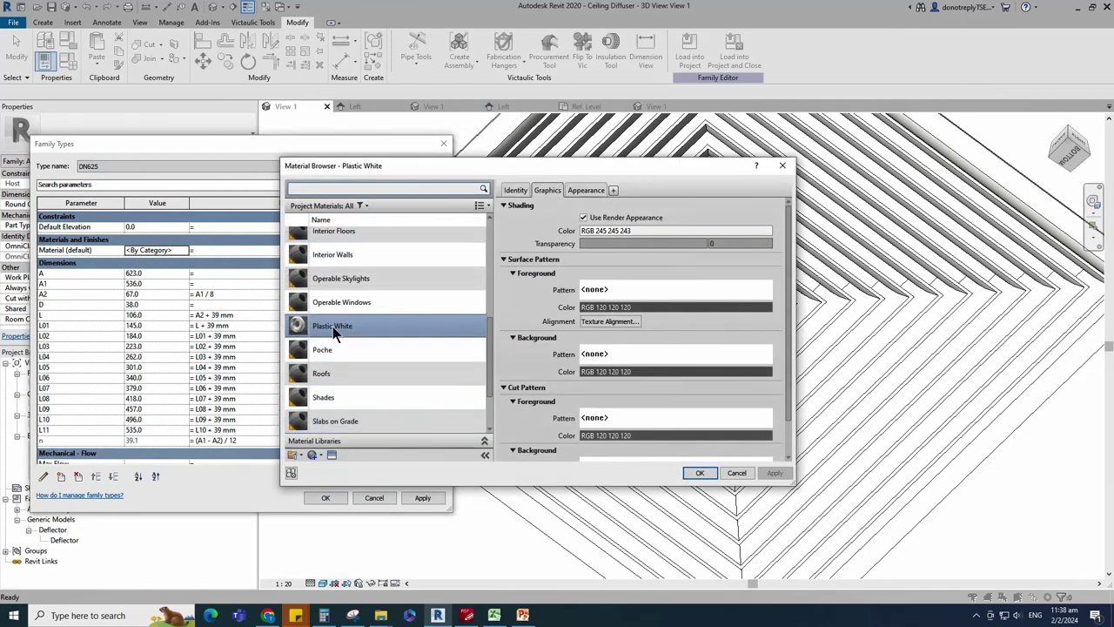
{"action": "left_click", "coordinate": [700, 475]}
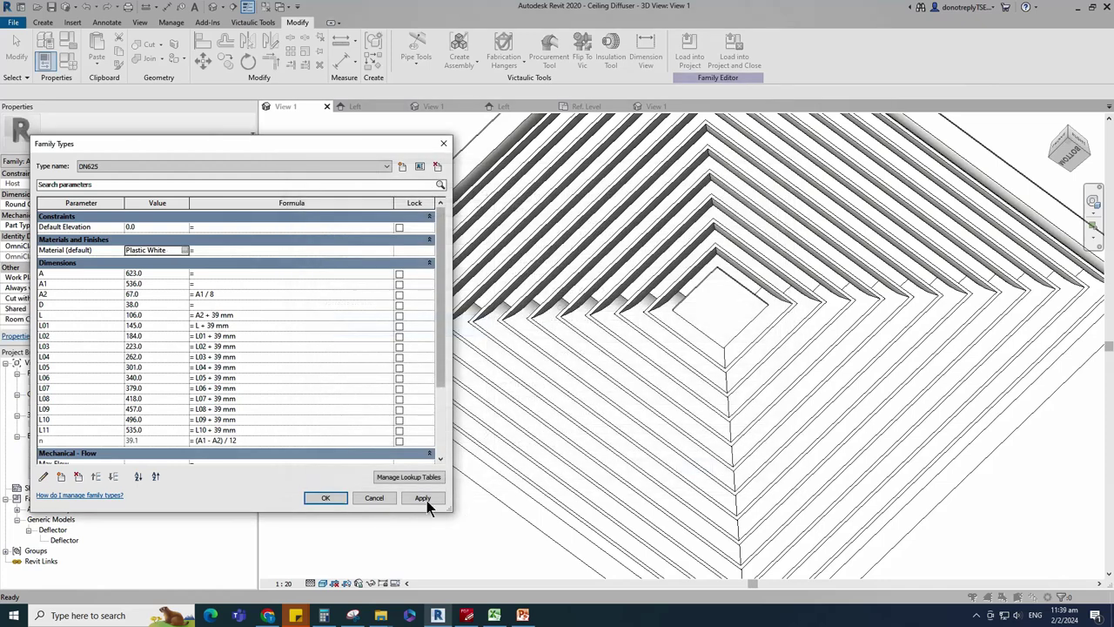
{"action": "left_click", "coordinate": [423, 498]}
{"action": "scroll", "coordinate": [307, 408], "scroll_direction": "down", "scroll_amount": 4}
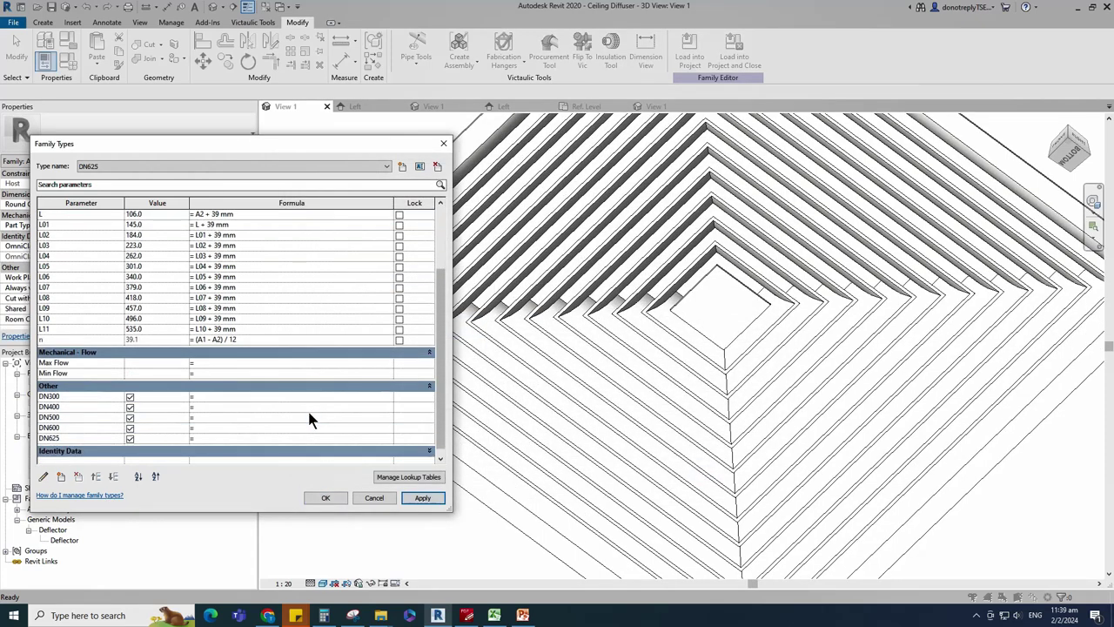
{"action": "left_click", "coordinate": [326, 500]}
{"action": "scroll", "coordinate": [477, 386], "scroll_direction": "down", "scroll_amount": 4}
{"action": "mouse_move", "coordinate": [693, 472]}
{"action": "middle_mouse_down", "text": "shift"}
{"action": "mouse_move", "coordinate": [746, 490]}
{"action": "mouse_move", "coordinate": [703, 530]}
{"action": "mouse_move", "coordinate": [734, 532]}
{"action": "mouse_move", "coordinate": [903, 472]}
{"action": "mouse_move", "coordinate": [692, 485]}
{"action": "mouse_move", "coordinate": [704, 424]}
{"action": "mouse_move", "coordinate": [688, 472]}
{"action": "middle_mouse_up", "text": "shift"}
{"action": "left_click", "coordinate": [1069, 148]}
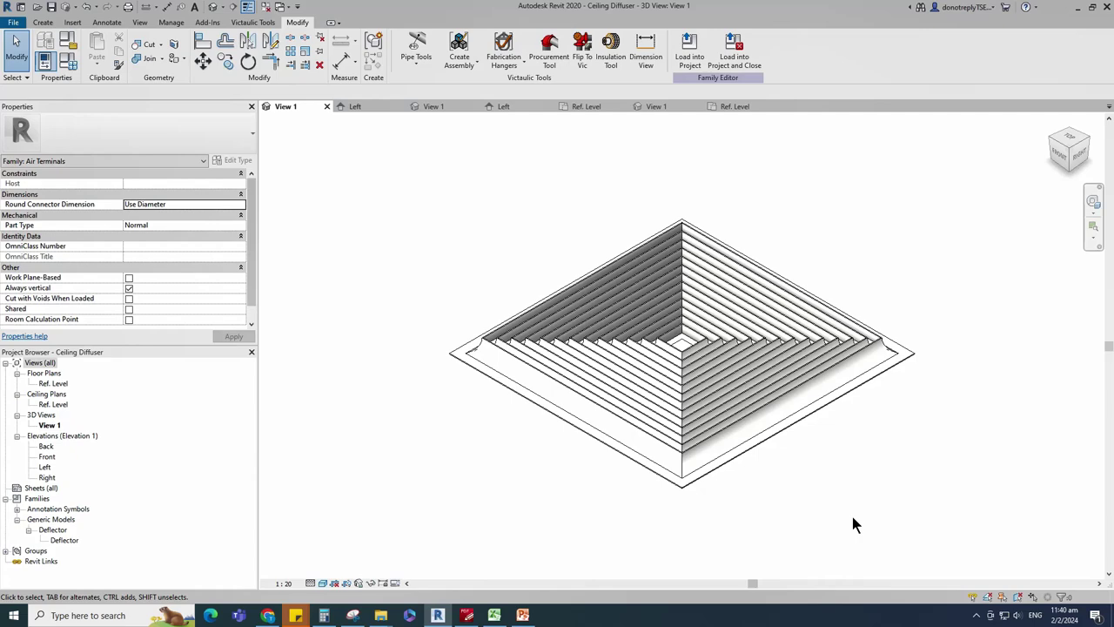
Step: Create a new family from the Metric Generic Model template
{"action": "left_click", "coordinate": [13, 23]}
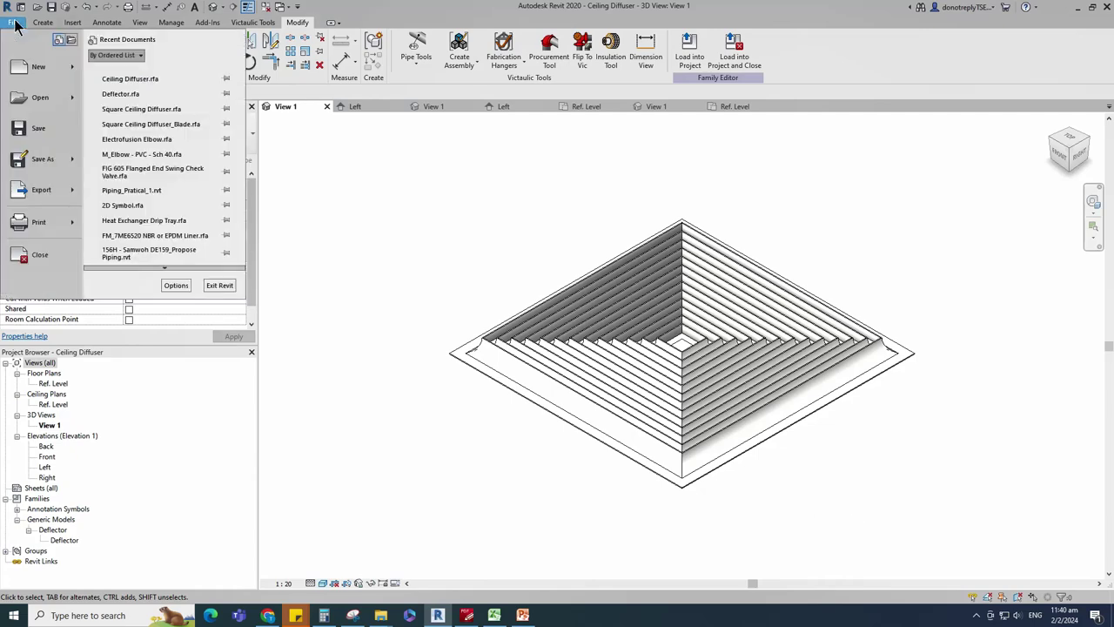
{"action": "mouse_move", "coordinate": [39, 66]}
{"action": "left_click", "coordinate": [135, 100]}
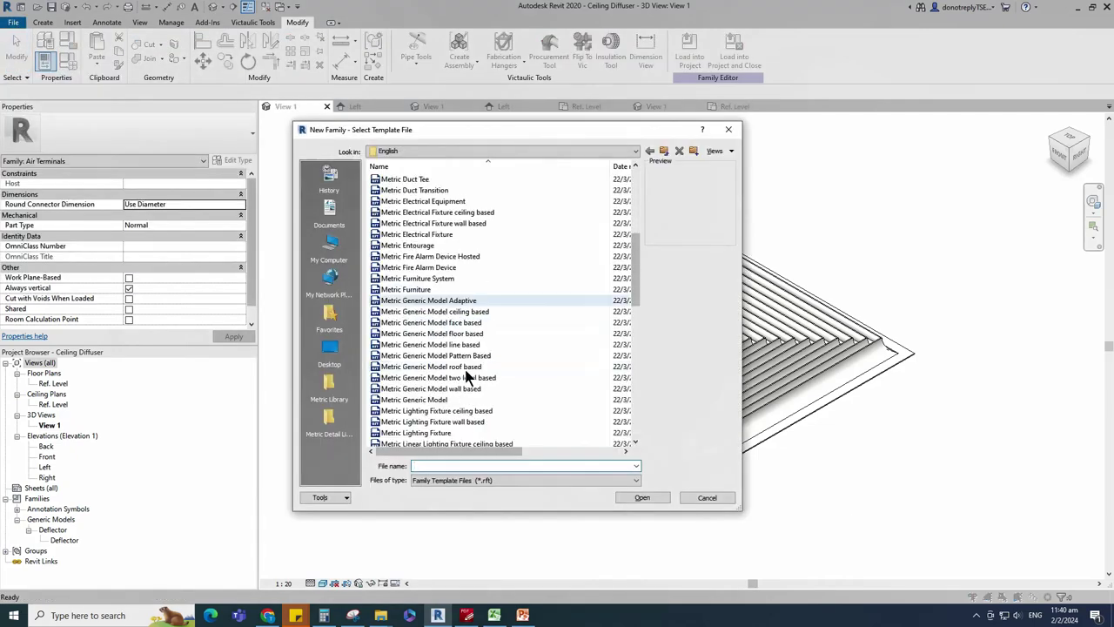
{"action": "scroll", "coordinate": [470, 348], "scroll_direction": "down", "scroll_amount": 3}
{"action": "left_click", "coordinate": [444, 301]}
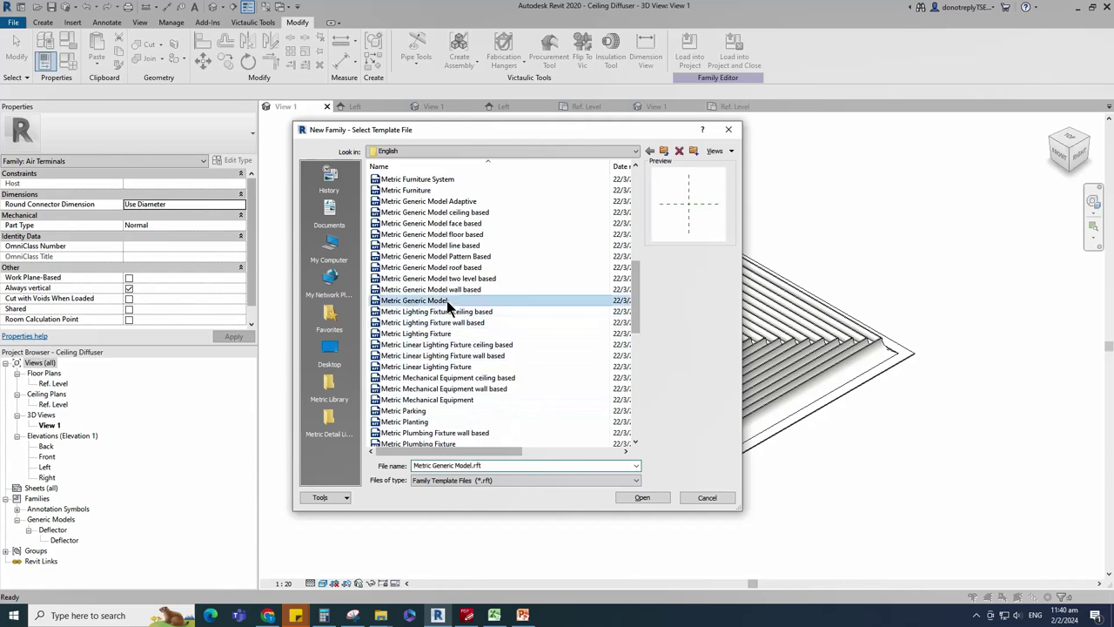
{"action": "left_click", "coordinate": [646, 498]}
Step: Draw a short horizontal reference plane offset 30 mm above the Center (Front/Back) plane in the Ref. Level plan
{"action": "scroll", "coordinate": [748, 418], "scroll_direction": "up", "scroll_amount": 2}
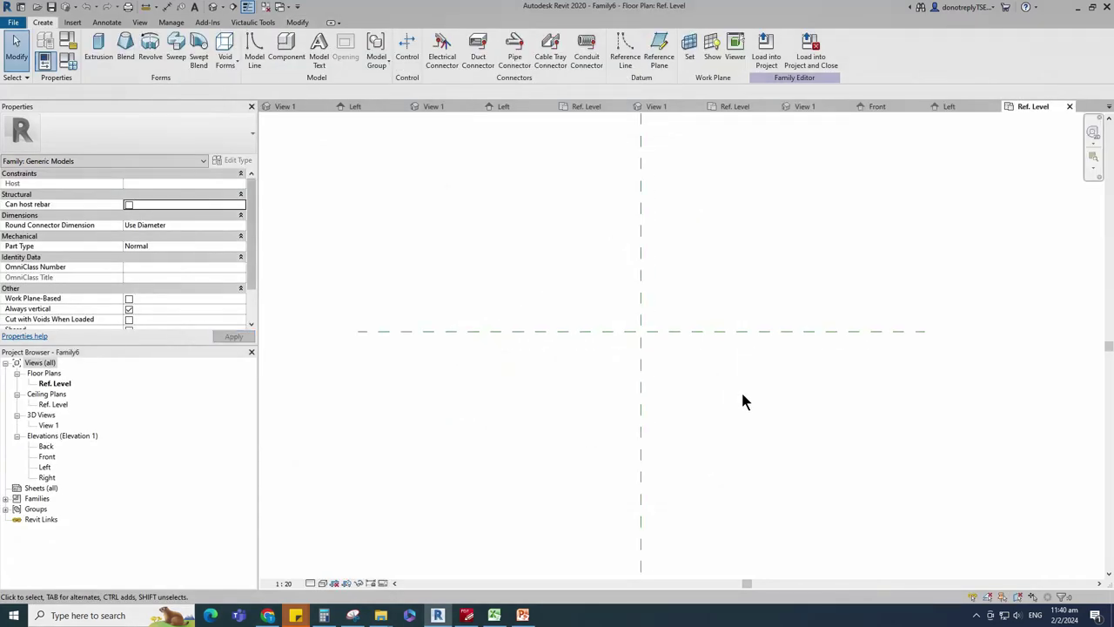
{"action": "left_click", "coordinate": [617, 330]}
{"action": "key", "text": "r"}
{"action": "key", "text": "p"}
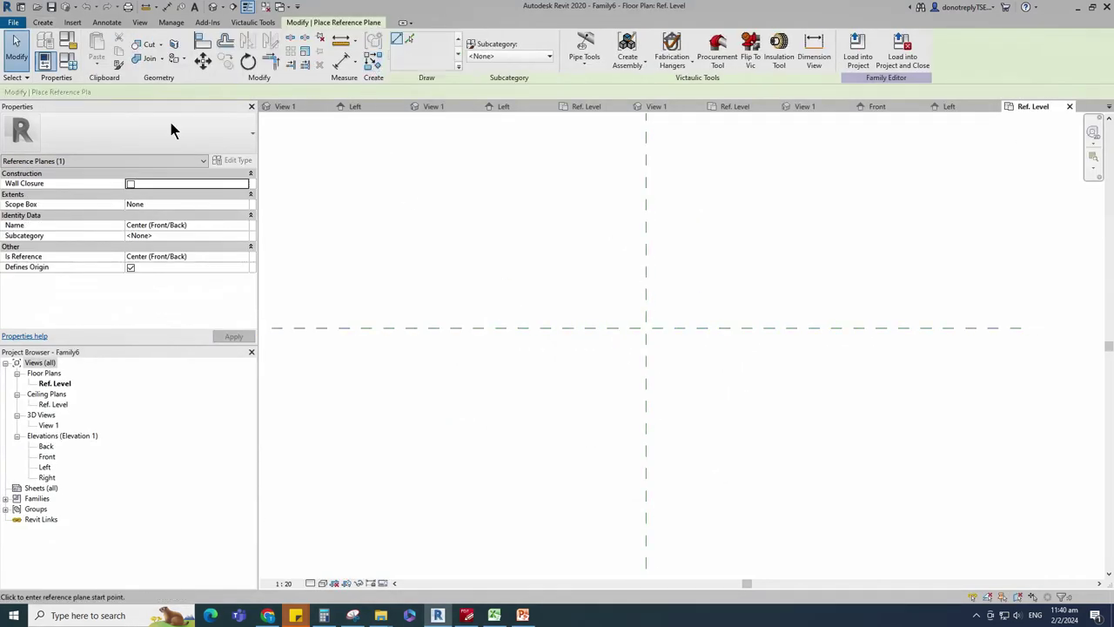
{"action": "left_click_drag", "start_coordinate": [173, 92], "coordinate": [138, 93]}
{"action": "type", "text": "30"}
{"action": "left_click", "coordinate": [569, 328]}
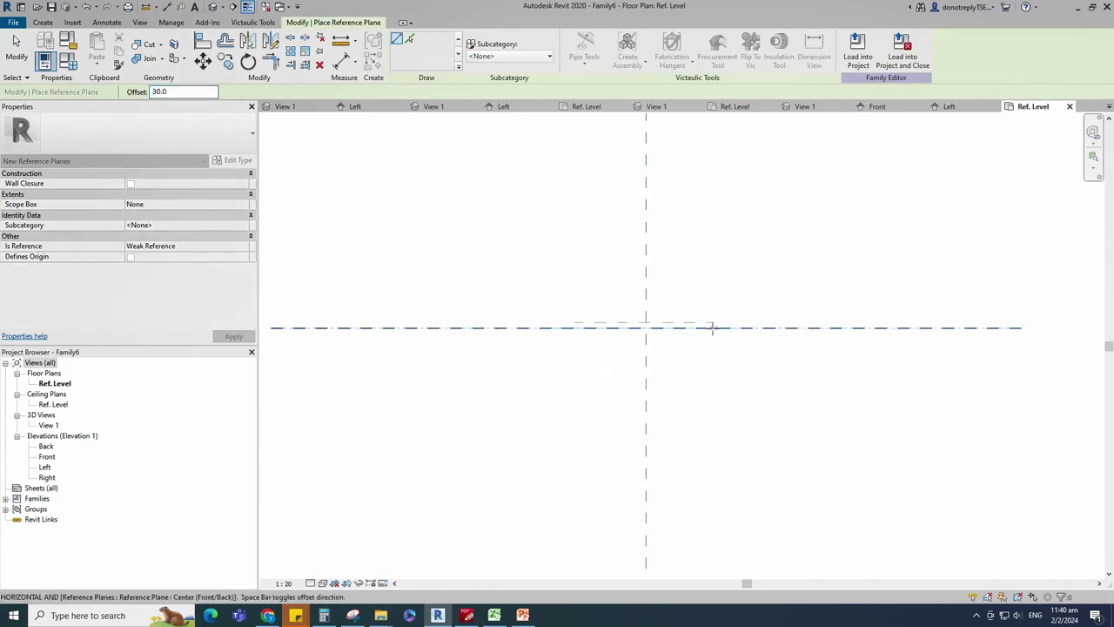
{"action": "left_click", "coordinate": [713, 325]}
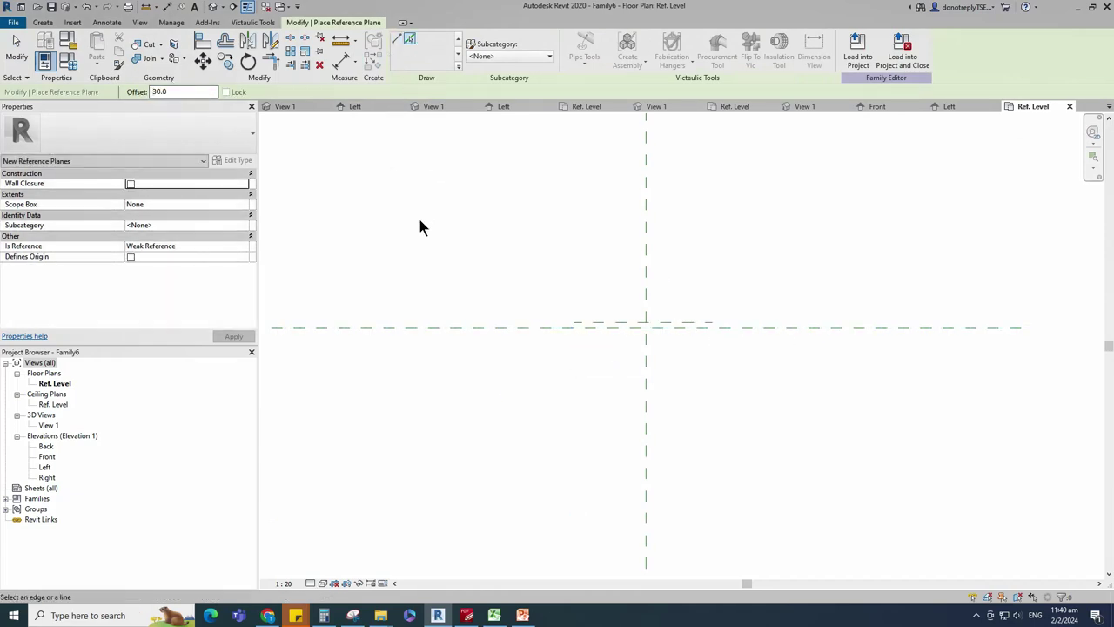
Step: Add an aligned dimension between the Center (Front/Back) plane and the short reference plane above it
{"action": "scroll", "coordinate": [419, 220], "scroll_direction": "down", "scroll_amount": 1}
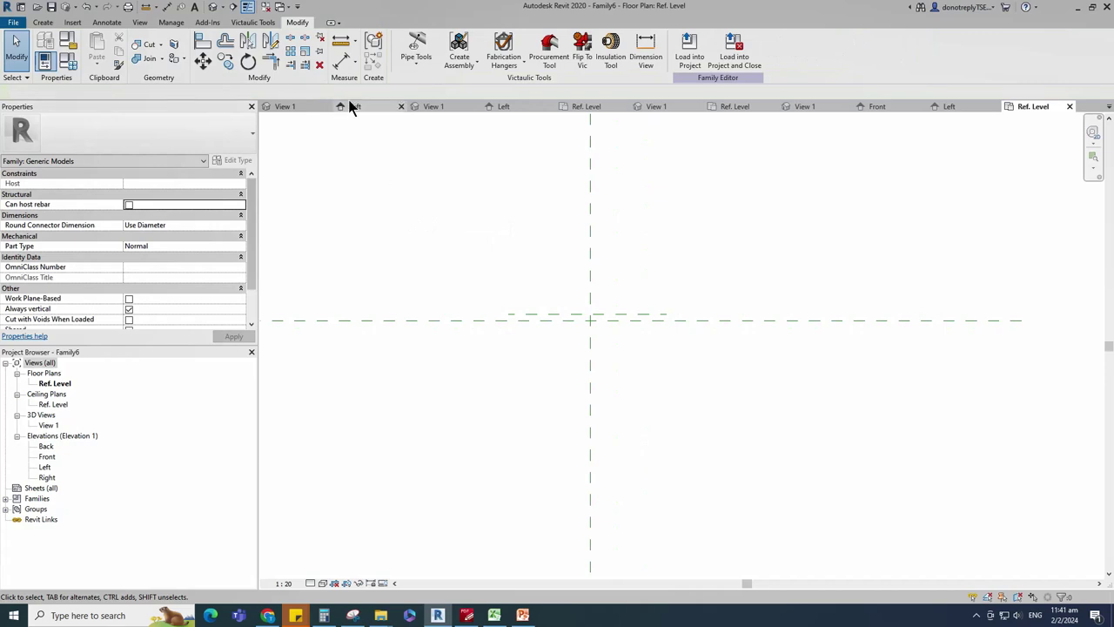
{"action": "left_click", "coordinate": [341, 62]}
{"action": "scroll", "coordinate": [652, 316], "scroll_direction": "up", "scroll_amount": 2}
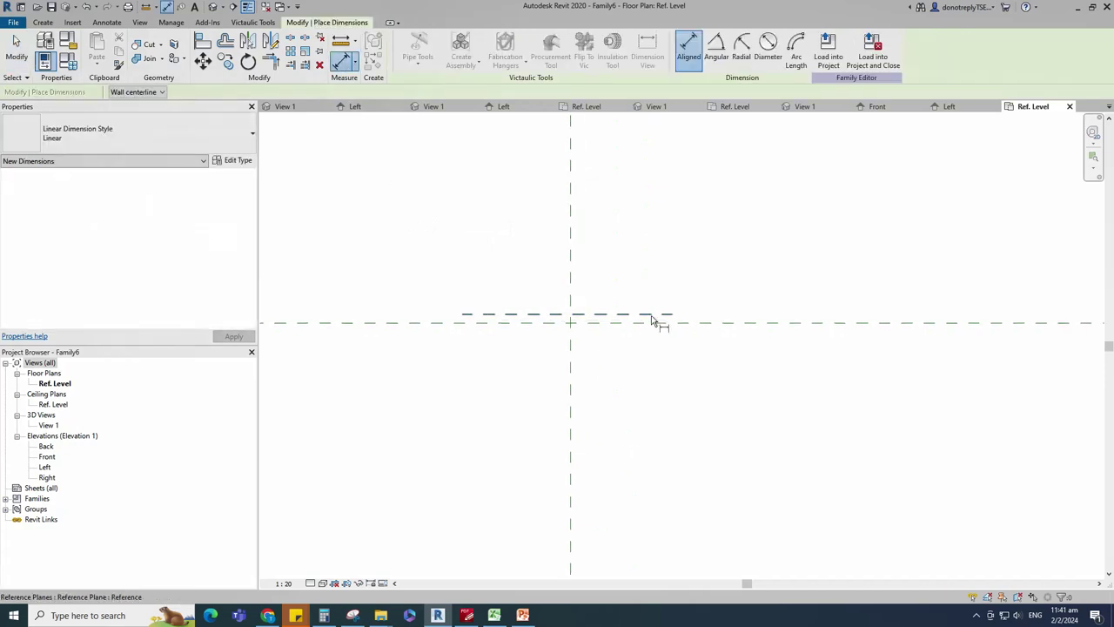
{"action": "left_click", "coordinate": [653, 316]}
{"action": "left_click", "coordinate": [654, 323]}
{"action": "left_click", "coordinate": [754, 355]}
{"action": "middle_click_drag", "start_coordinate": [769, 359], "coordinate": [740, 346]}
{"action": "scroll", "coordinate": [742, 347], "scroll_direction": "down", "scroll_amount": 2}
{"action": "key", "text": "Escape"}
{"action": "key", "text": "Escape"}
Step: Add a second short reference plane 100 mm above the first one and place an aligned dimension between the two
{"action": "left_click", "coordinate": [602, 317]}
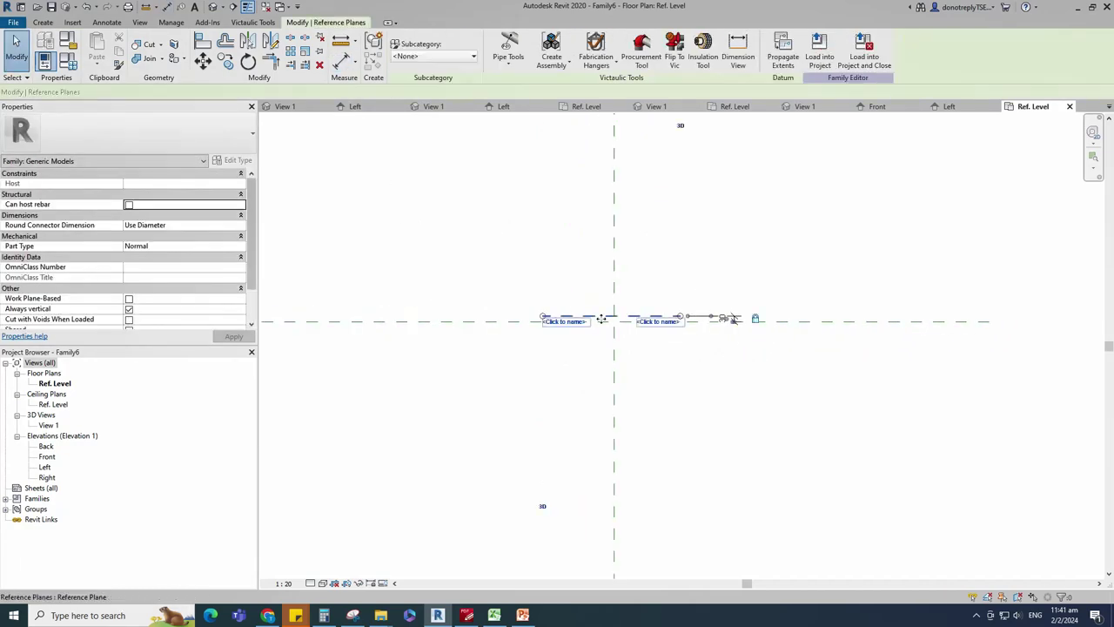
{"action": "left_click", "coordinate": [374, 52]}
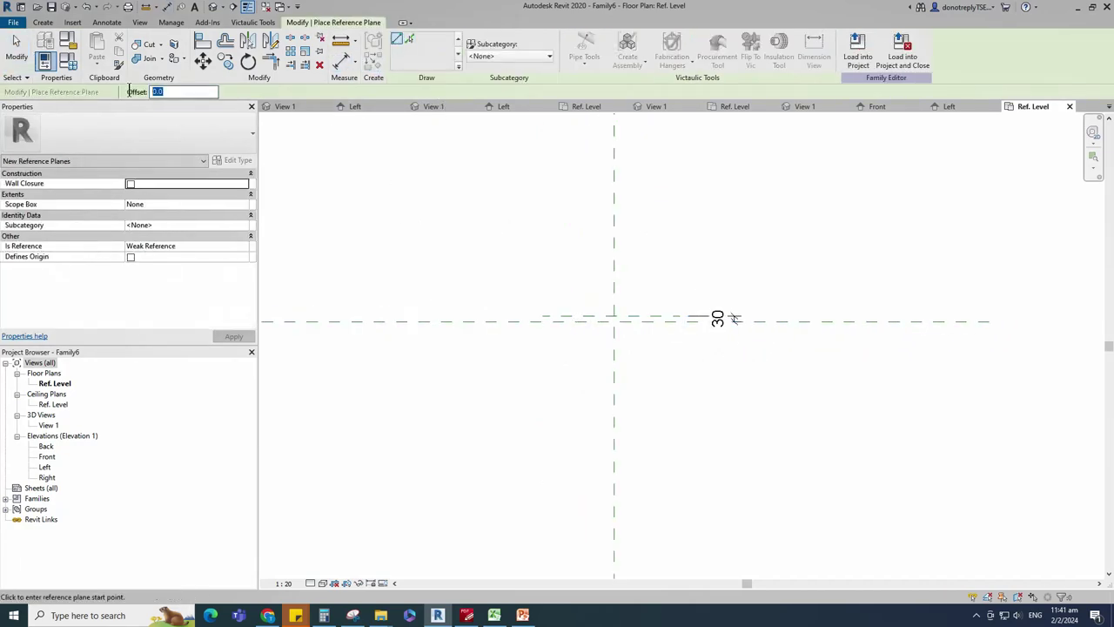
{"action": "left_click", "coordinate": [340, 61]}
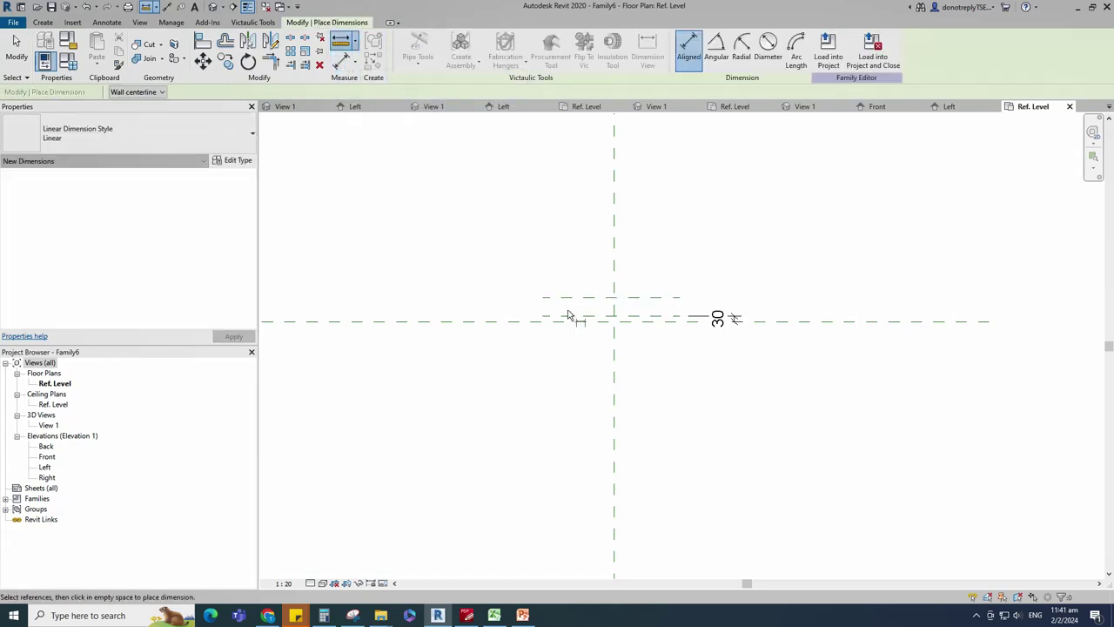
{"action": "scroll", "coordinate": [680, 320], "scroll_direction": "up", "scroll_amount": 1}
{"action": "left_click", "coordinate": [657, 314]}
{"action": "left_click", "coordinate": [659, 295]}
{"action": "scroll", "coordinate": [662, 301], "scroll_direction": "down", "scroll_amount": 2}
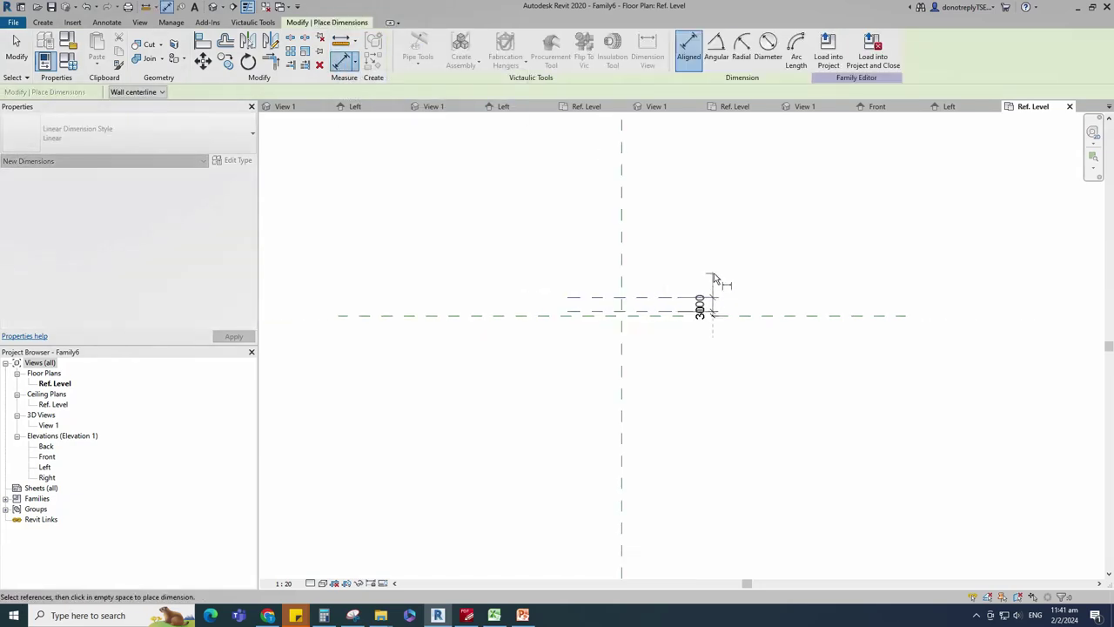
{"action": "scroll", "coordinate": [683, 265], "scroll_direction": "up", "scroll_amount": 2}
{"action": "left_click", "coordinate": [771, 262]}
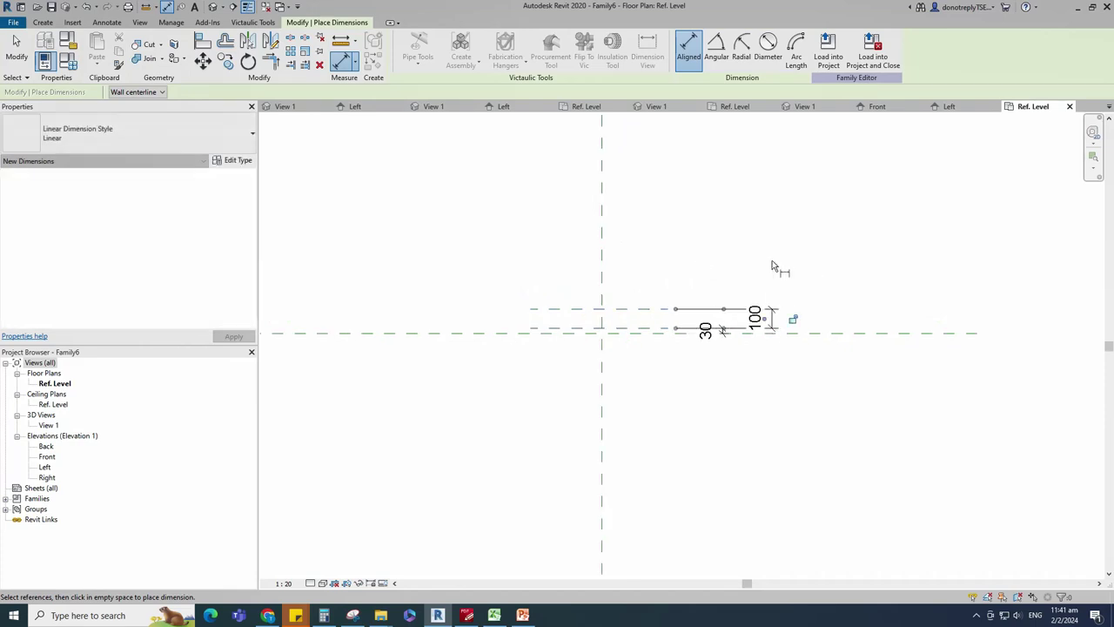
{"action": "scroll", "coordinate": [813, 363], "scroll_direction": "down", "scroll_amount": 3}
{"action": "key", "text": "Escape"}
{"action": "key", "text": "Escape"}
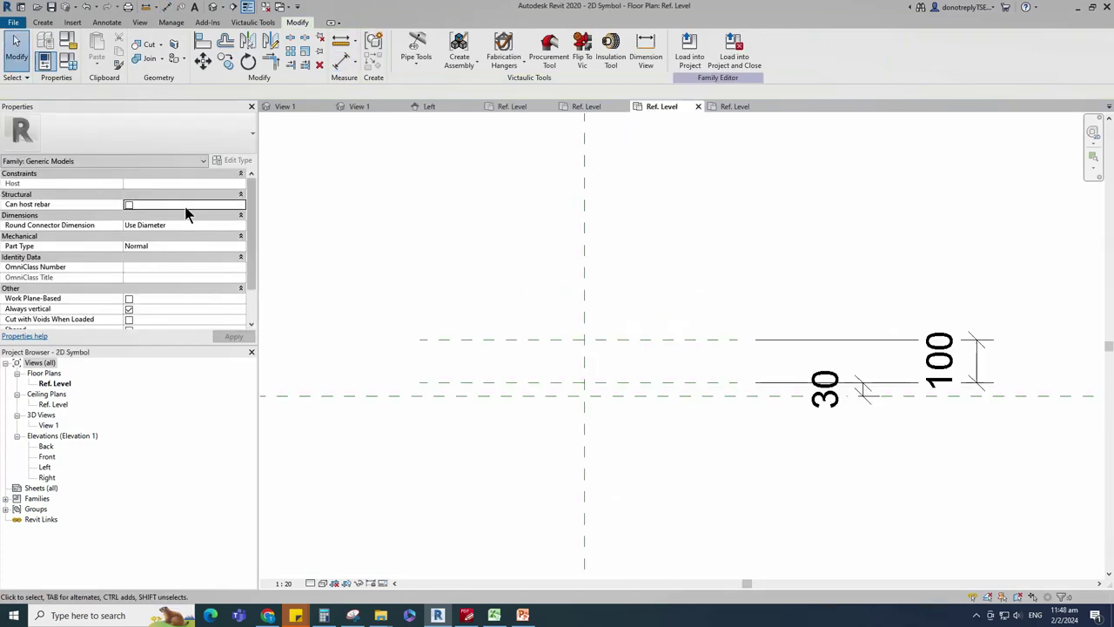
Step: Draw a vertical model line along the Center (Left/Right) plane, from the lower short reference plane up to the upper one
{"action": "left_click", "coordinate": [43, 23]}
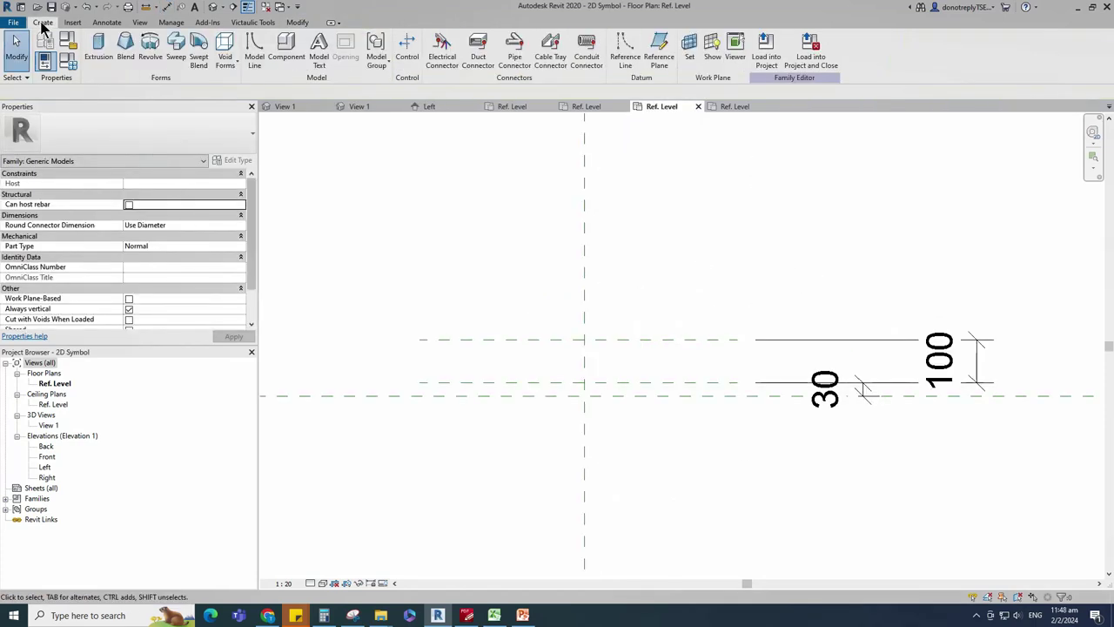
{"action": "left_click", "coordinate": [253, 52]}
{"action": "scroll", "coordinate": [597, 399], "scroll_direction": "up", "scroll_amount": 2}
{"action": "left_click", "coordinate": [579, 375]}
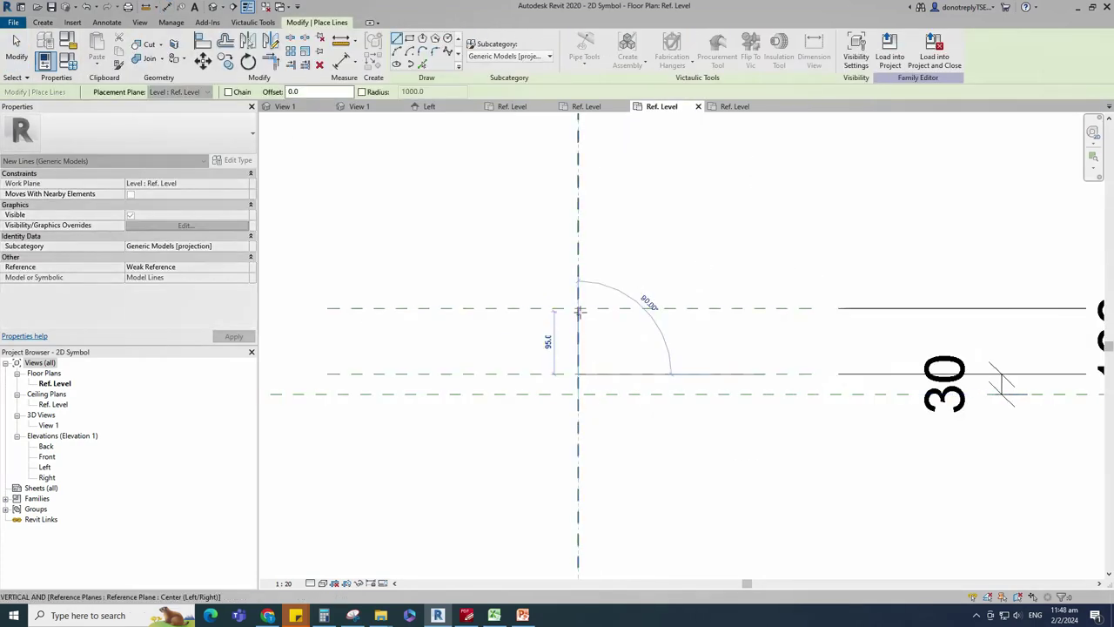
{"action": "left_click", "coordinate": [579, 308]}
{"action": "scroll", "coordinate": [585, 320], "scroll_direction": "up", "scroll_amount": 1}
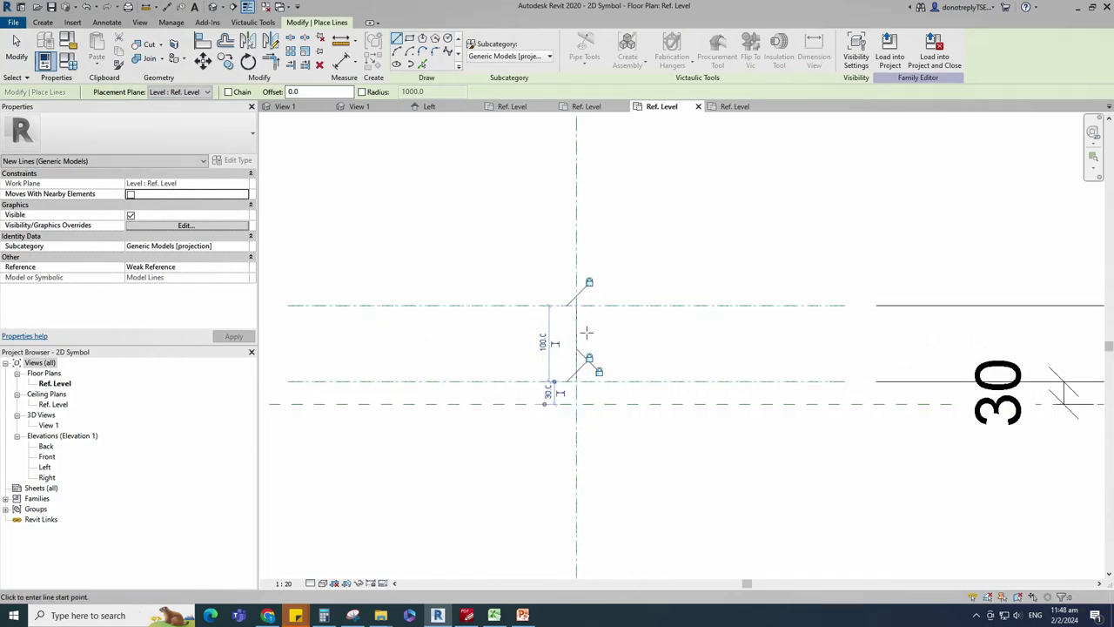
Step: Draw a 30 mm arrowhead line sloping down to the right from the shaft's upper end, at 25° to the shaft
{"action": "left_click", "coordinate": [581, 308]}
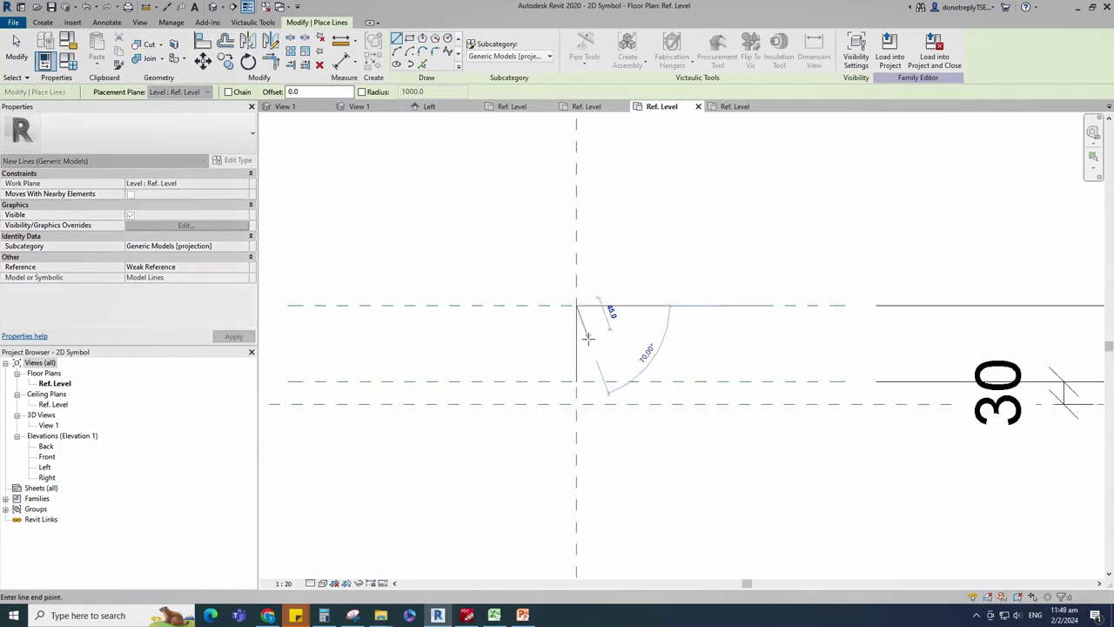
{"action": "scroll", "coordinate": [594, 345], "scroll_direction": "up", "scroll_amount": 1}
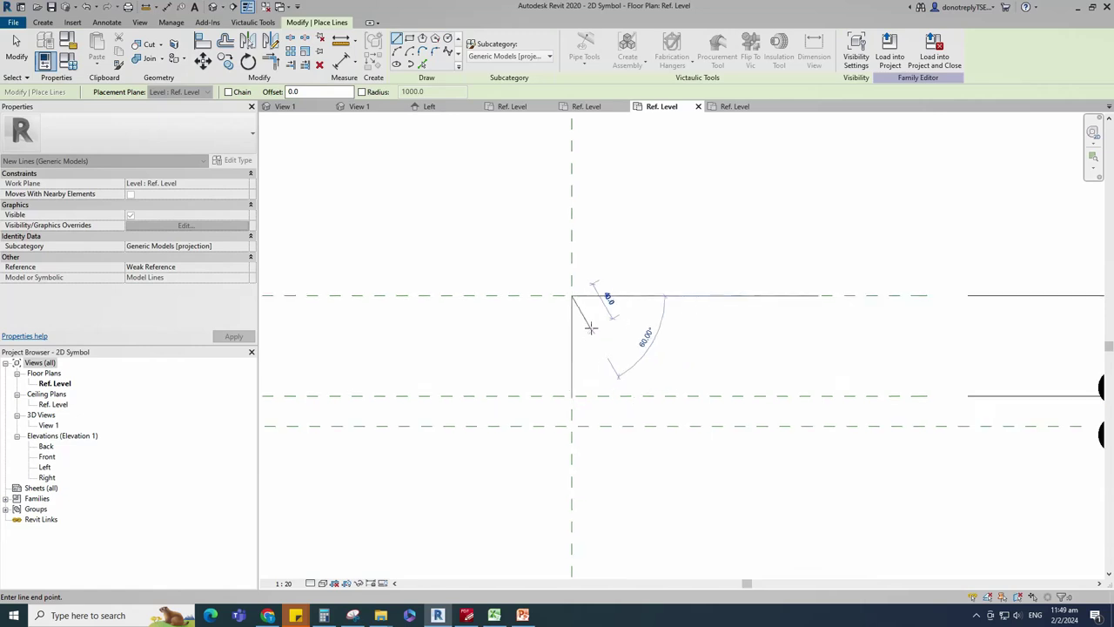
{"action": "type", "text": "30"}
{"action": "key", "text": "Return"}
{"action": "scroll", "coordinate": [590, 346], "scroll_direction": "up", "scroll_amount": 4}
{"action": "left_click", "coordinate": [587, 340]}
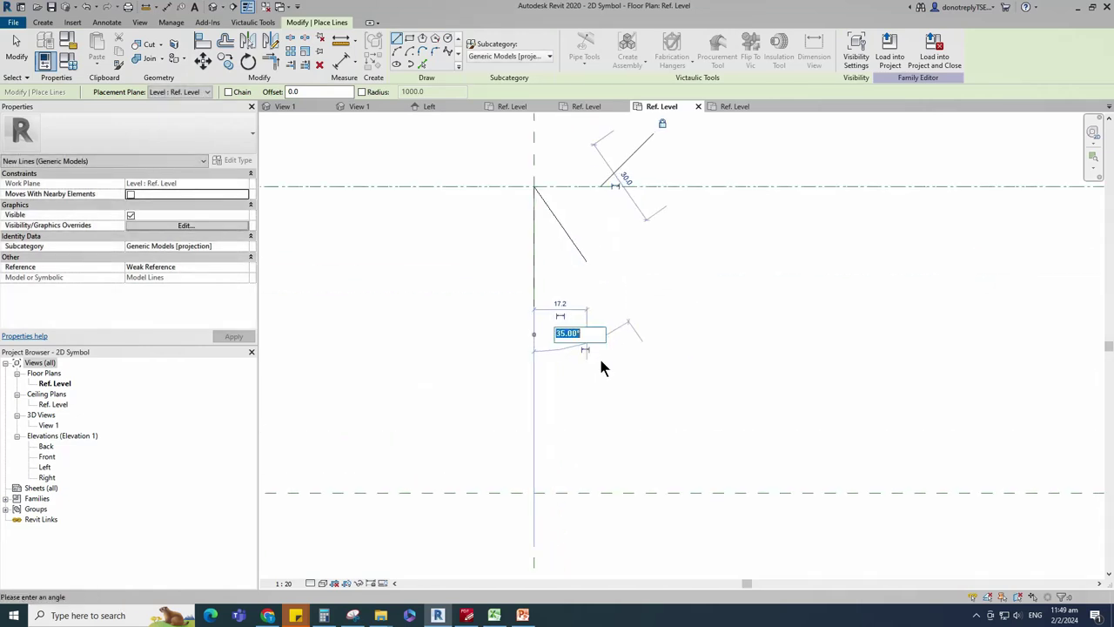
{"action": "type", "text": "25"}
{"action": "key", "text": "Return"}
{"action": "scroll", "coordinate": [633, 404], "scroll_direction": "down", "scroll_amount": 5}
{"action": "key", "text": "Escape"}
{"action": "key", "text": "Escape"}
Step: Mirror the sloping arrowhead line about the Center (Left/Right) reference plane
{"action": "left_click", "coordinate": [605, 338]}
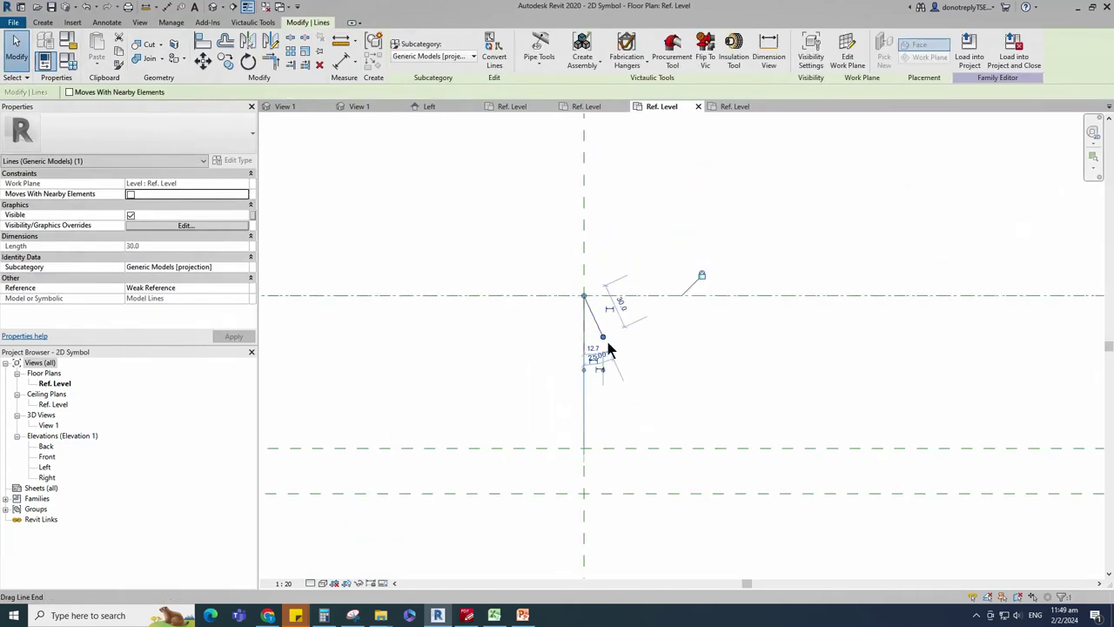
{"action": "left_click", "coordinate": [250, 44]}
{"action": "left_click", "coordinate": [584, 210]}
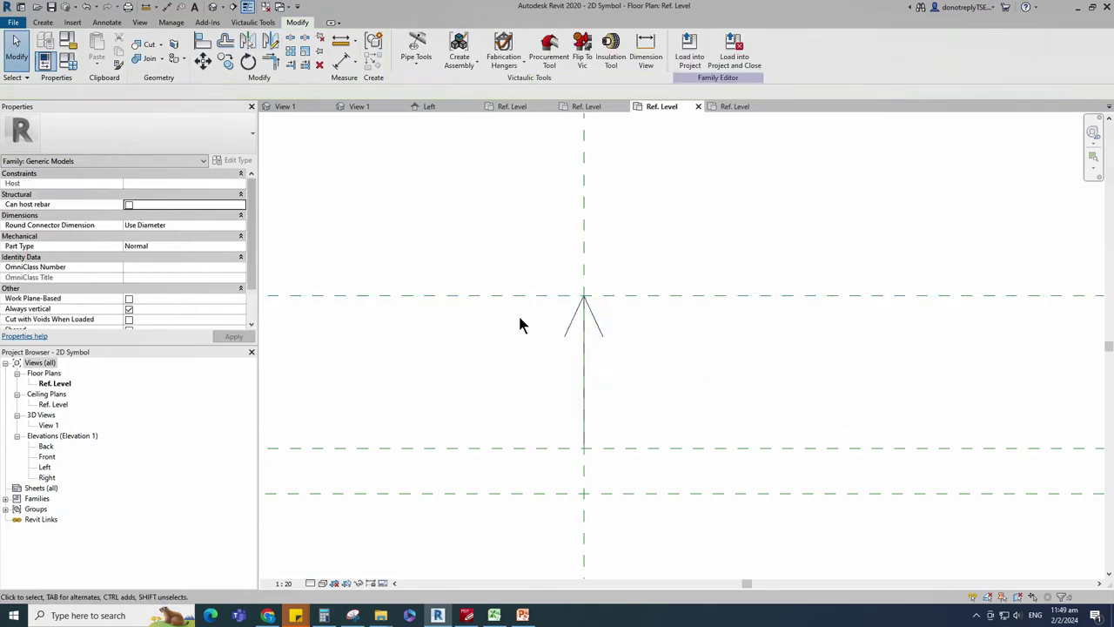
Step: Draw a 30 mm horizontal model line crossing the arrow shaft near its middle
{"action": "left_click", "coordinate": [43, 23]}
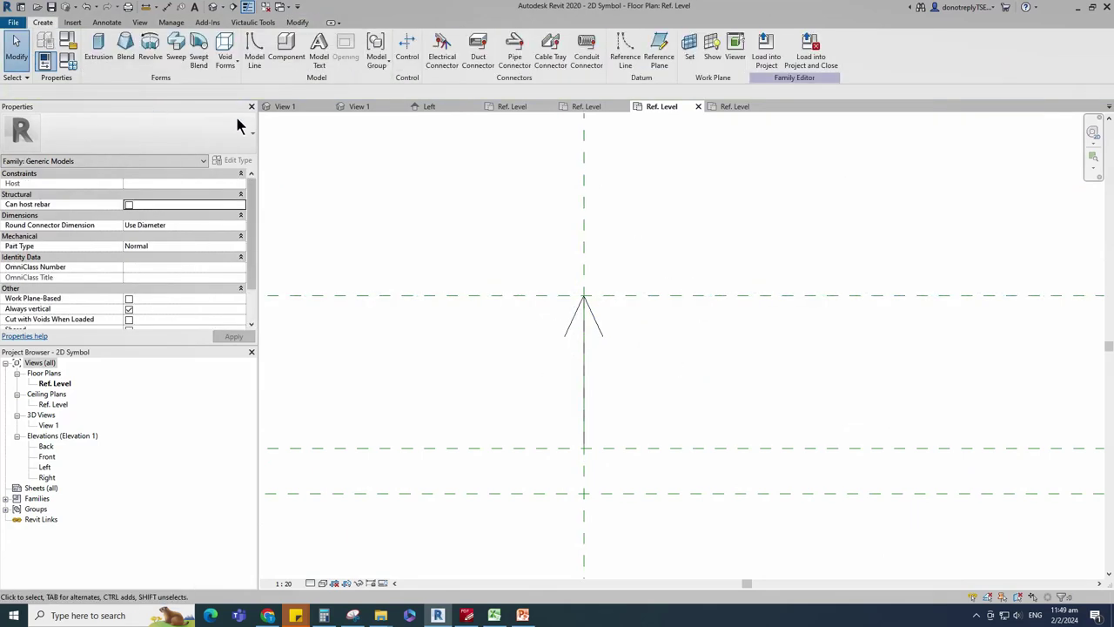
{"action": "left_click", "coordinate": [252, 42]}
{"action": "scroll", "coordinate": [587, 386], "scroll_direction": "up", "scroll_amount": 1}
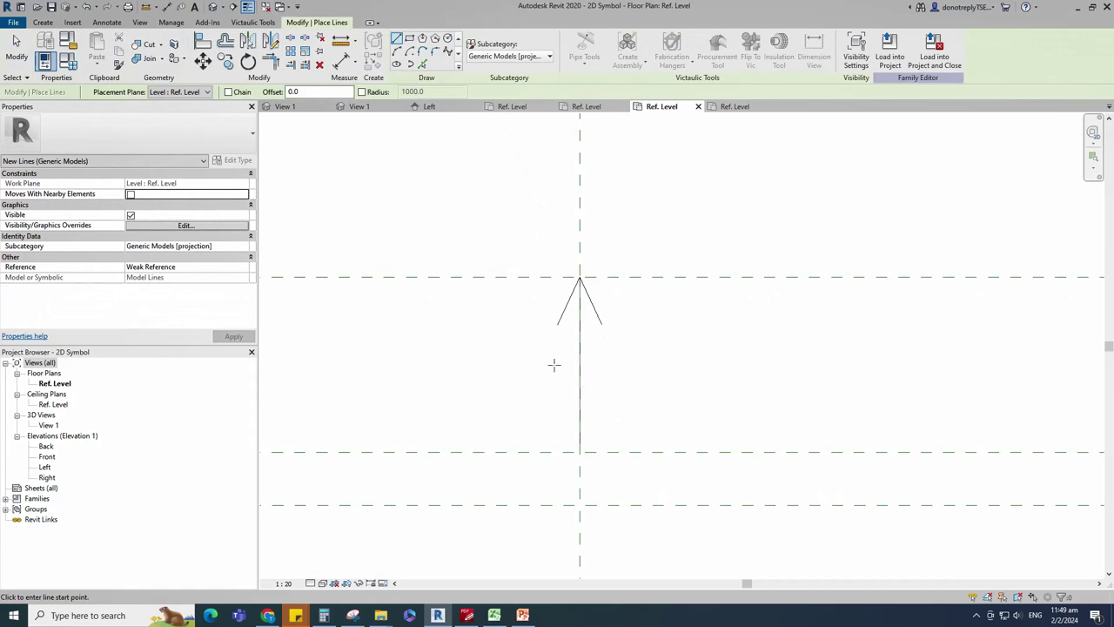
{"action": "left_click", "coordinate": [554, 365]}
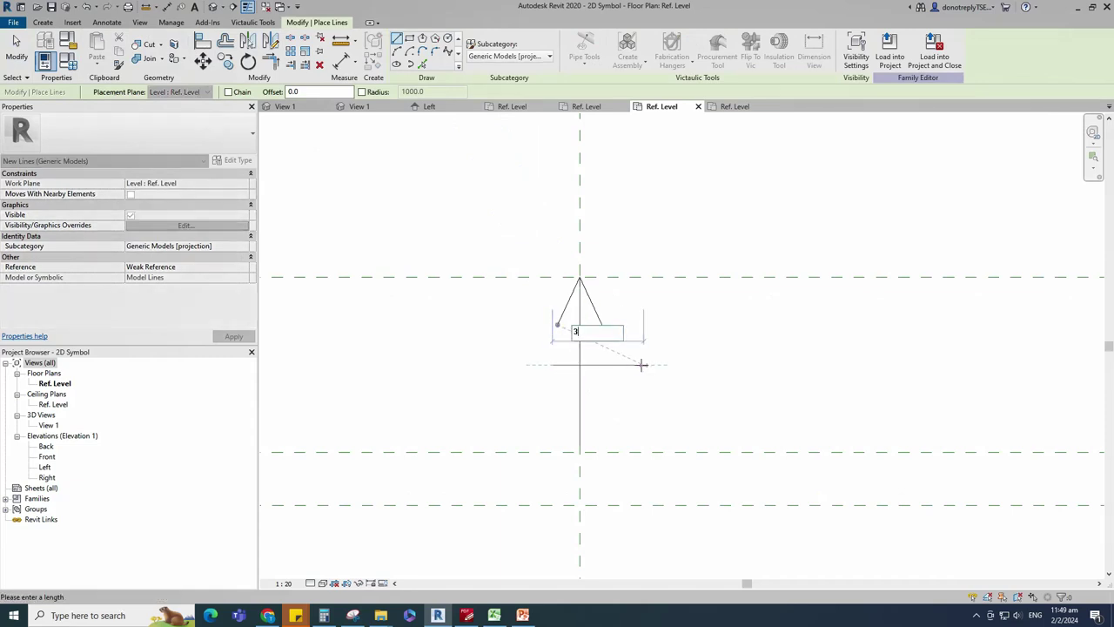
{"action": "type", "text": "30"}
{"action": "key", "text": "Return"}
{"action": "key", "text": "Escape"}
{"action": "key", "text": "Escape"}
{"action": "scroll", "coordinate": [522, 418], "scroll_direction": "down", "scroll_amount": 2}
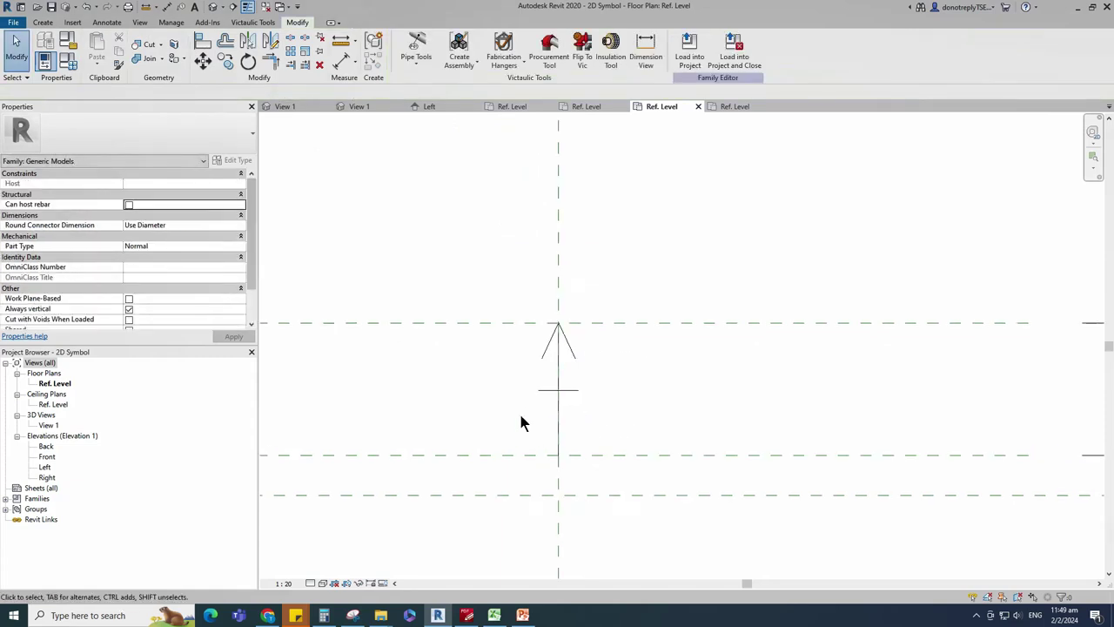
Step: Dimension the upper short plane, the crossing line and the lower short plane together, and set the dimension to EQ
{"action": "key", "text": "d"}
{"action": "key", "text": "i"}
{"action": "left_click", "coordinate": [542, 311]}
{"action": "left_click", "coordinate": [562, 369]}
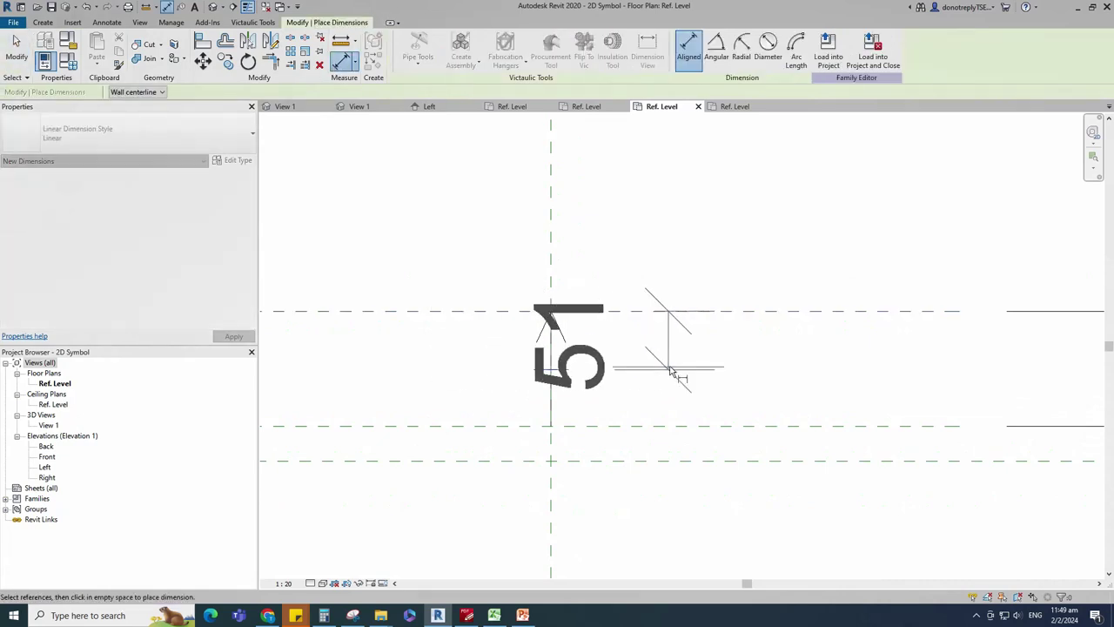
{"action": "scroll", "coordinate": [672, 367], "scroll_direction": "down", "scroll_amount": 2}
{"action": "left_click", "coordinate": [495, 402]}
{"action": "scroll", "coordinate": [460, 375], "scroll_direction": "down", "scroll_amount": 1}
{"action": "left_click", "coordinate": [416, 385]}
{"action": "left_click", "coordinate": [558, 368]}
{"action": "scroll", "coordinate": [654, 384], "scroll_direction": "up", "scroll_amount": 3}
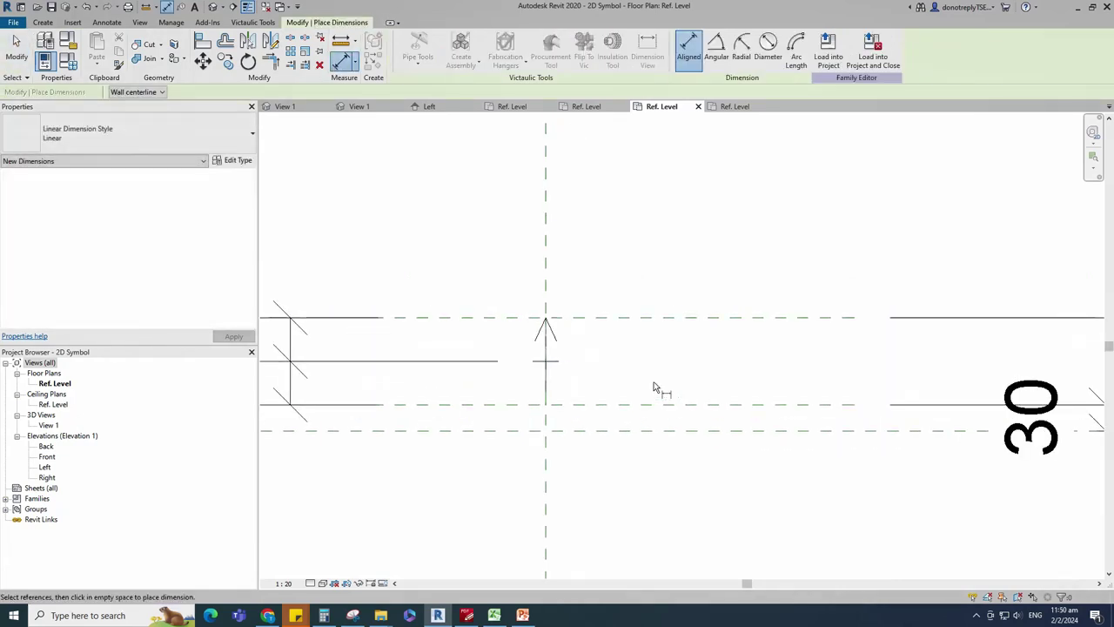
{"action": "key", "text": "Escape"}
{"action": "key", "text": "Escape"}
Step: Draw two diagonal lines to the shaft, upward from the crossing line's right end and downward from its left end
{"action": "scroll", "coordinate": [528, 373], "scroll_direction": "up", "scroll_amount": 3}
{"action": "left_click", "coordinate": [43, 23]}
{"action": "left_click", "coordinate": [256, 53]}
{"action": "scroll", "coordinate": [593, 360], "scroll_direction": "up", "scroll_amount": 2}
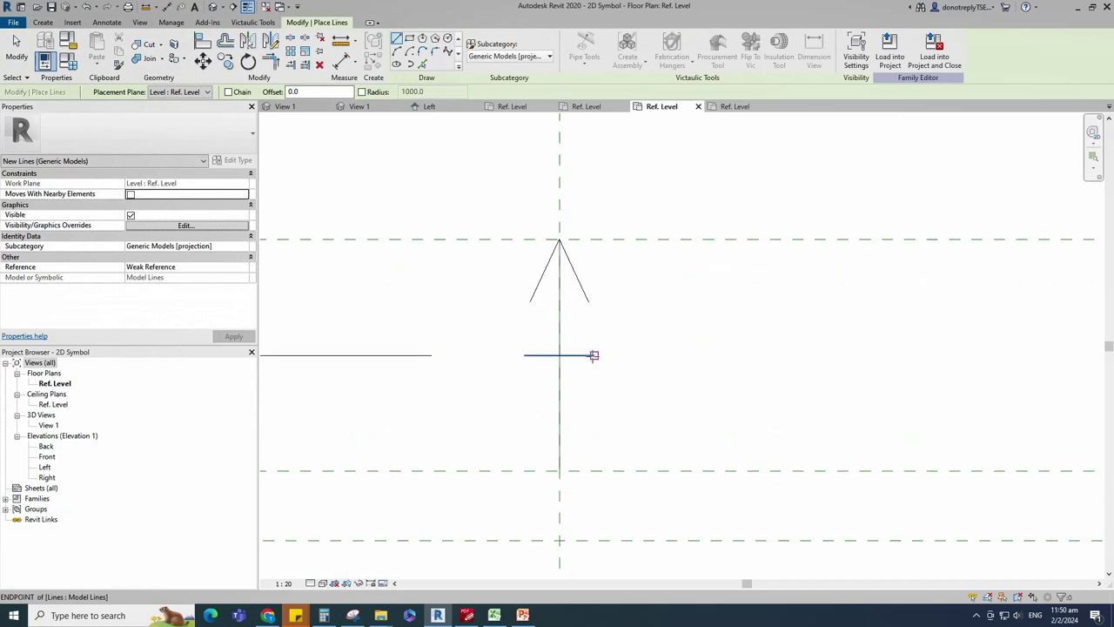
{"action": "left_click", "coordinate": [593, 355]}
{"action": "left_click", "coordinate": [559, 319]}
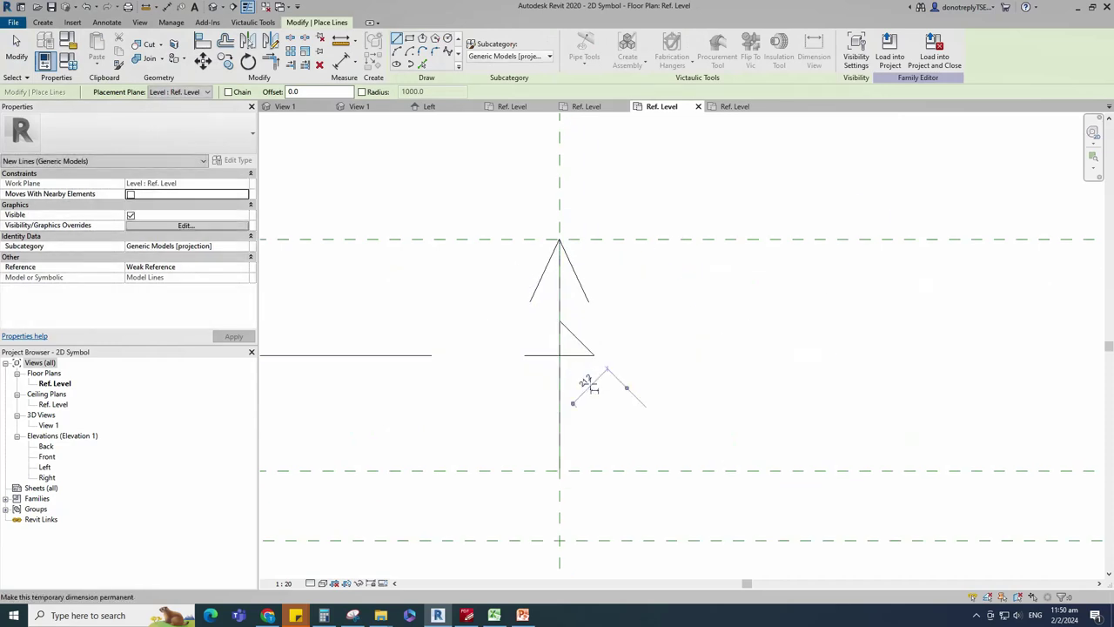
{"action": "left_click", "coordinate": [524, 354]}
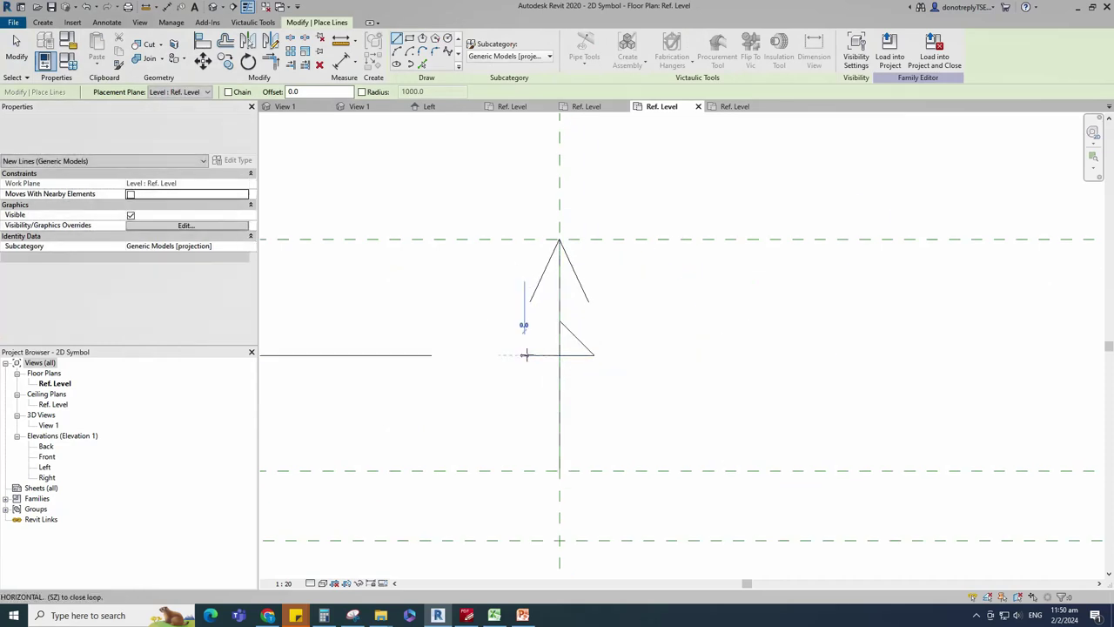
{"action": "left_click", "coordinate": [560, 390]}
{"action": "key", "text": "Escape"}
{"action": "key", "text": "Escape"}
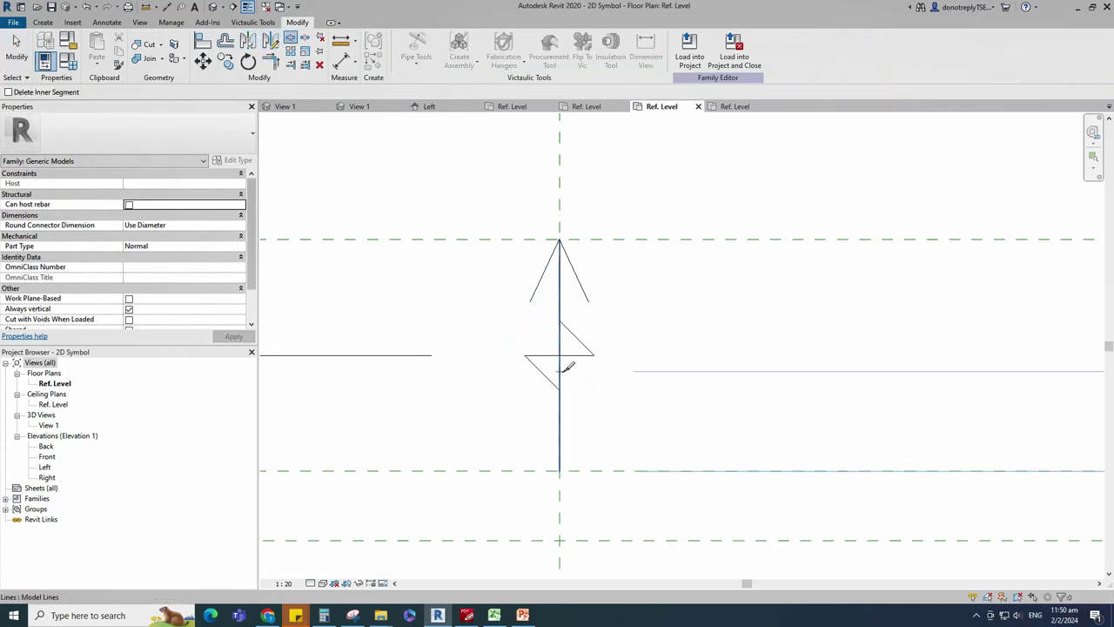
Step: Trim the arrow shaft to the two diagonals so that the shaft forms a zigzag break at the crossing line
{"action": "left_click", "coordinate": [270, 60]}
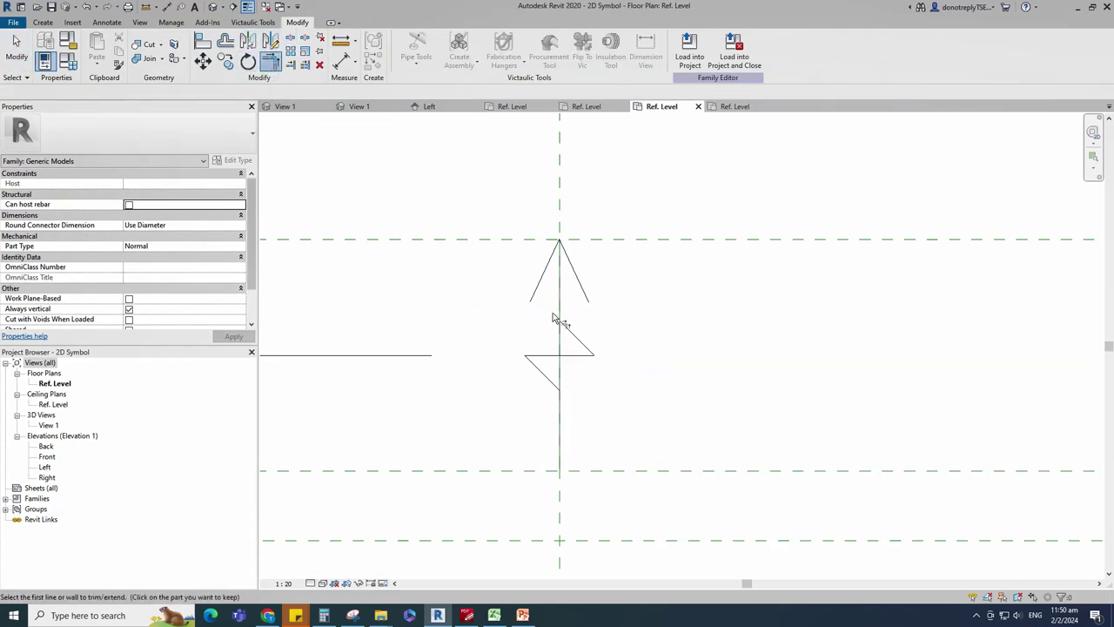
{"action": "left_click", "coordinate": [552, 388]}
{"action": "left_click", "coordinate": [559, 410]}
{"action": "scroll", "coordinate": [653, 401], "scroll_direction": "down", "scroll_amount": 3}
{"action": "key", "text": "Escape"}
{"action": "scroll", "coordinate": [651, 366], "scroll_direction": "down", "scroll_amount": 1}
{"action": "middle_click_drag", "start_coordinate": [632, 379], "coordinate": [605, 323]}
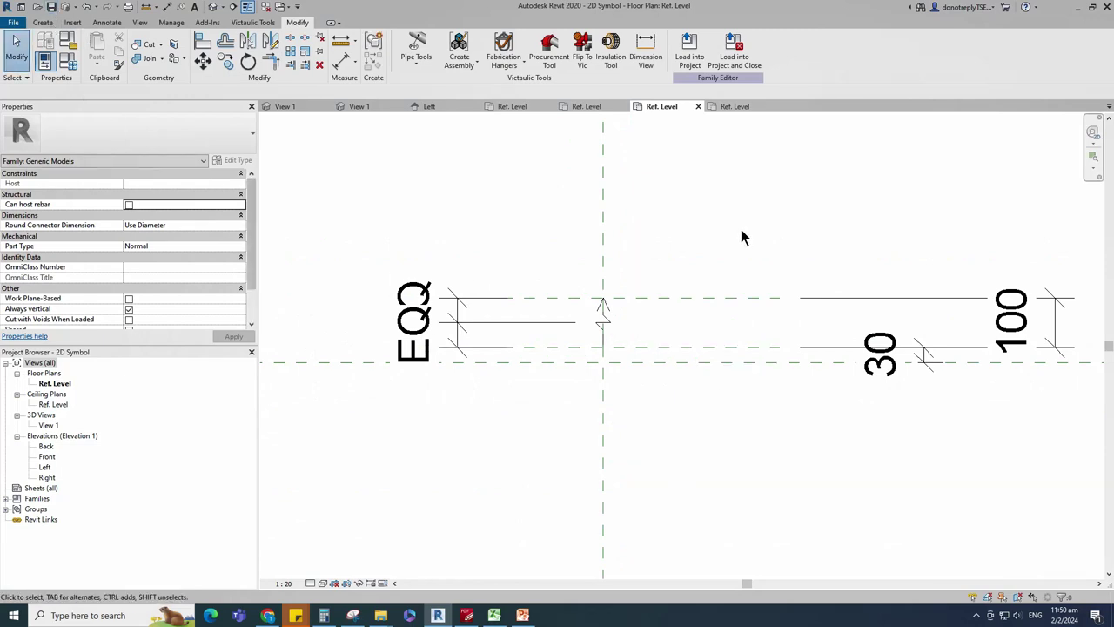
Step: Load the symbol family into Ceiling Diffuser.rfa and place one 2D Symbol at the middle of the diffuser's upper edge
{"action": "left_click", "coordinate": [690, 48]}
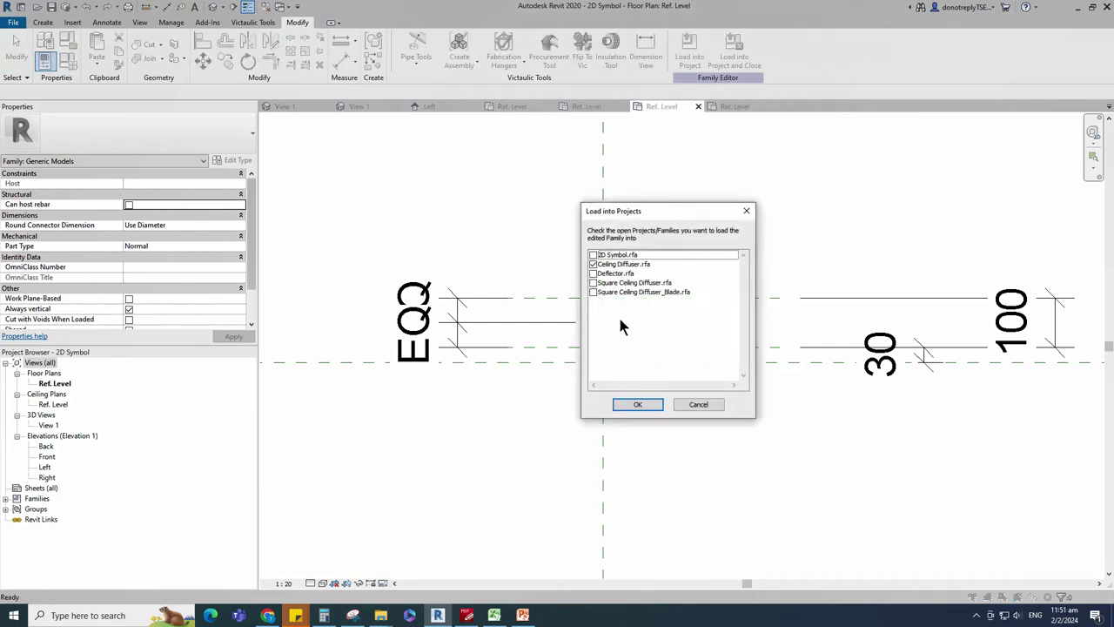
{"action": "left_click", "coordinate": [637, 404]}
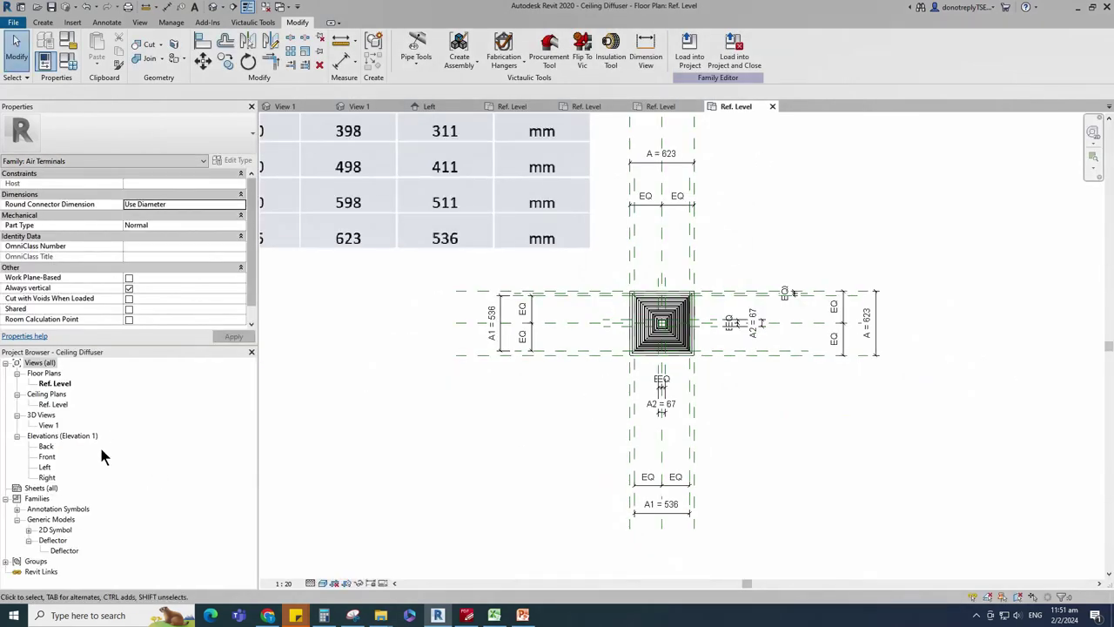
{"action": "left_click", "coordinate": [28, 530]}
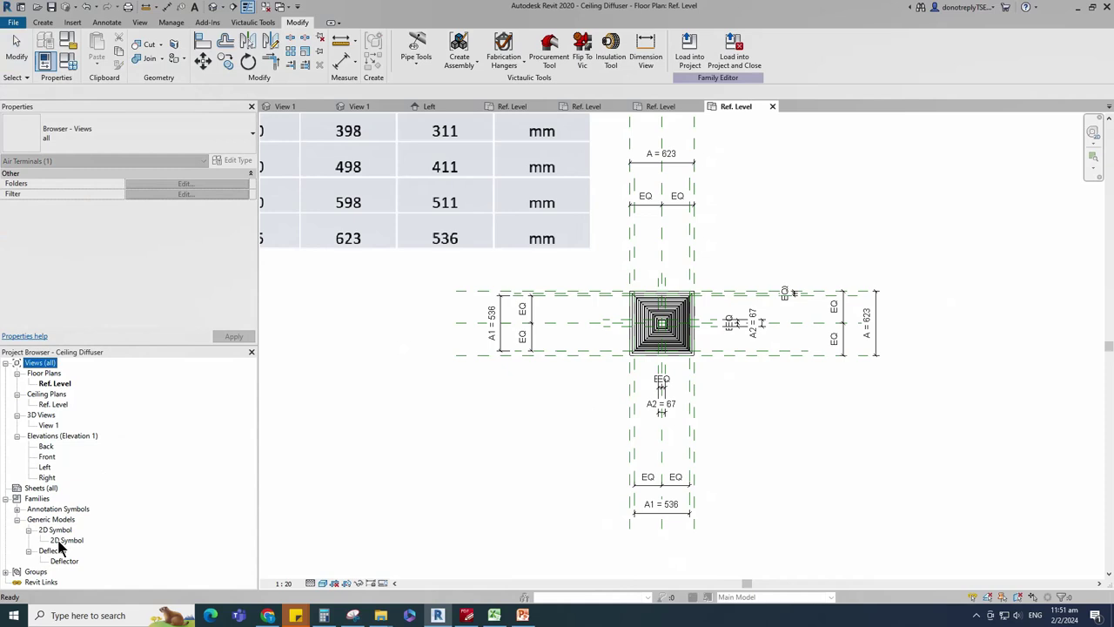
{"action": "left_click", "coordinate": [62, 541]}
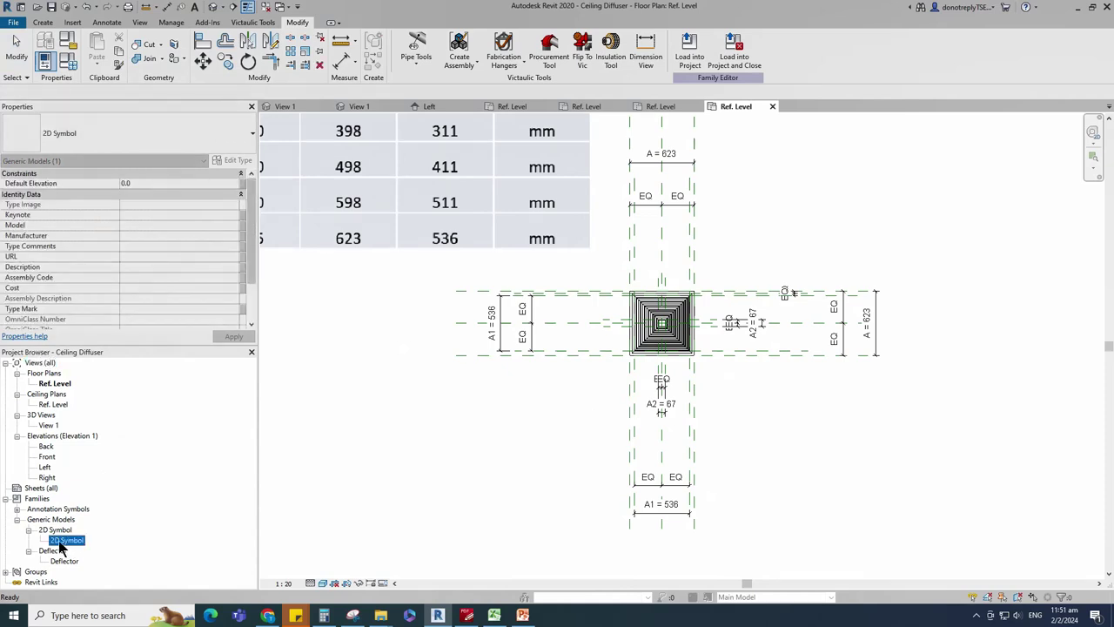
{"action": "double_click", "coordinate": [62, 540]}
{"action": "scroll", "coordinate": [692, 285], "scroll_direction": "up", "scroll_amount": 4}
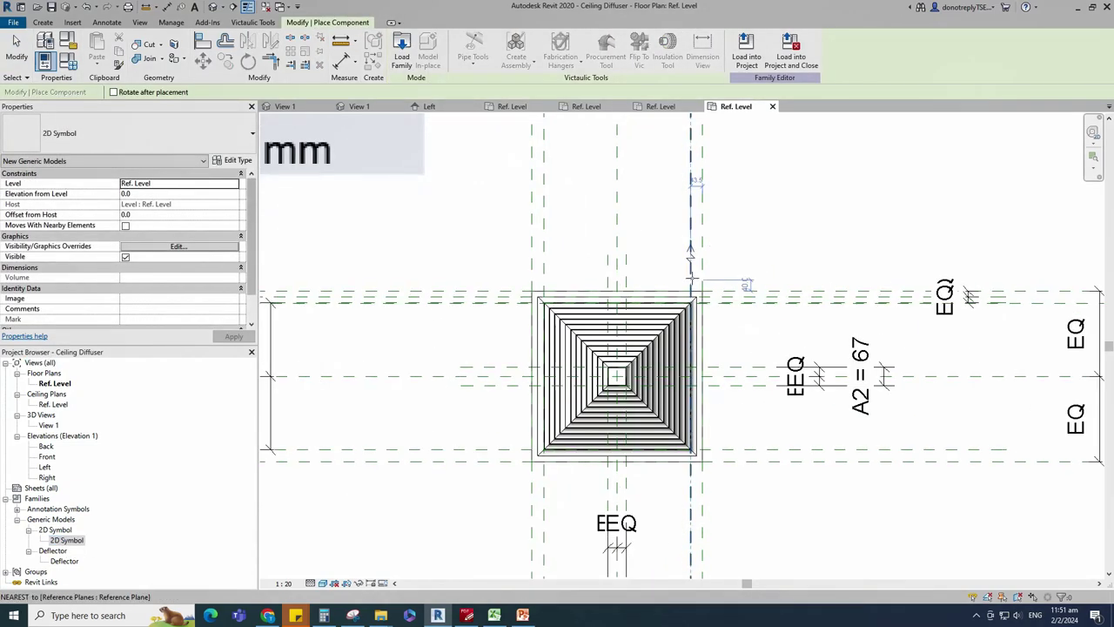
{"action": "scroll", "coordinate": [652, 279], "scroll_direction": "up", "scroll_amount": 1}
{"action": "left_click", "coordinate": [612, 292]}
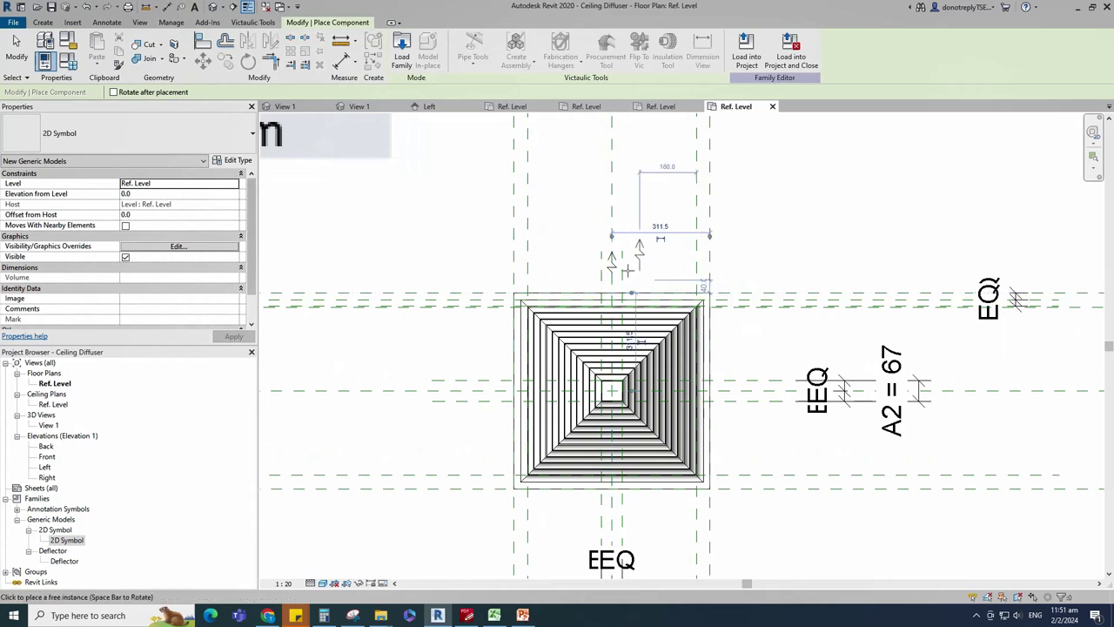
{"action": "key", "text": "Escape"}
Step: Align the placed symbol with the outer reference plane at the diffuser's upper edge and lock the alignment
{"action": "key", "text": "a"}
{"action": "key", "text": "l"}
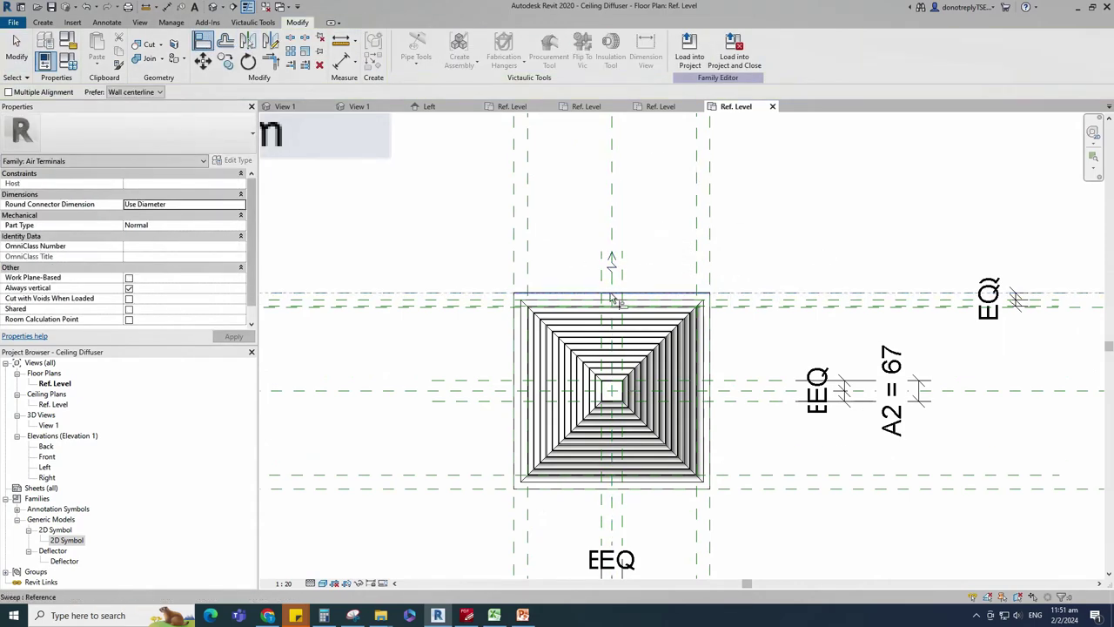
{"action": "scroll", "coordinate": [613, 298], "scroll_direction": "up", "scroll_amount": 2}
{"action": "key", "text": "Tab"}
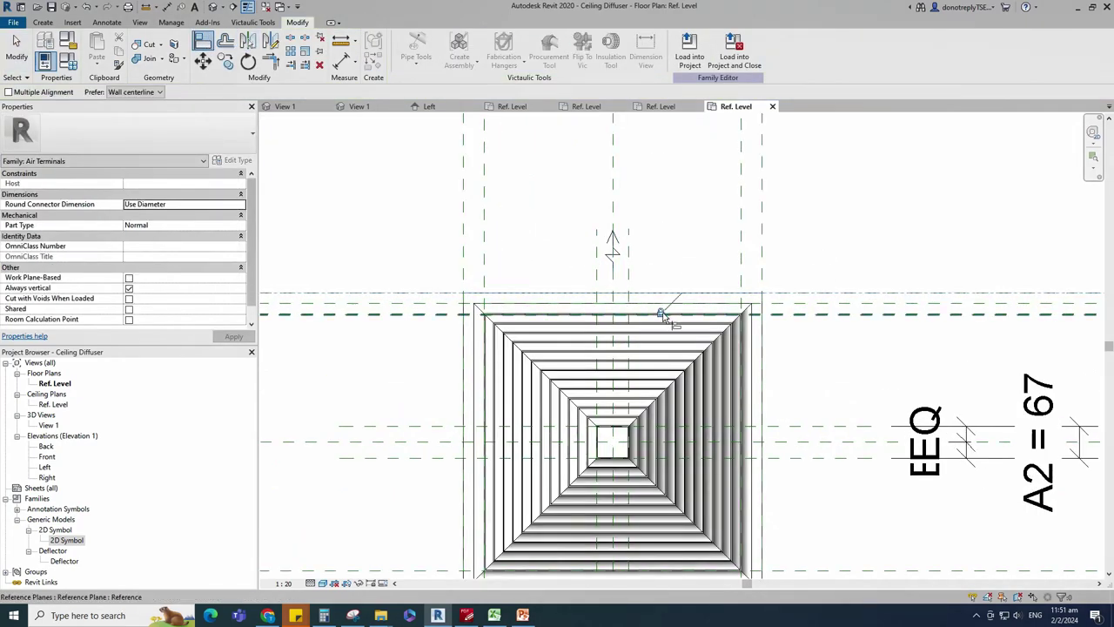
{"action": "scroll", "coordinate": [629, 229], "scroll_direction": "down", "scroll_amount": 2}
{"action": "key", "text": "Escape"}
Step: Mirror the upper 2D Symbol about the Center (Front/Back) plane to the diffuser's lower side
{"action": "left_click", "coordinate": [620, 239]}
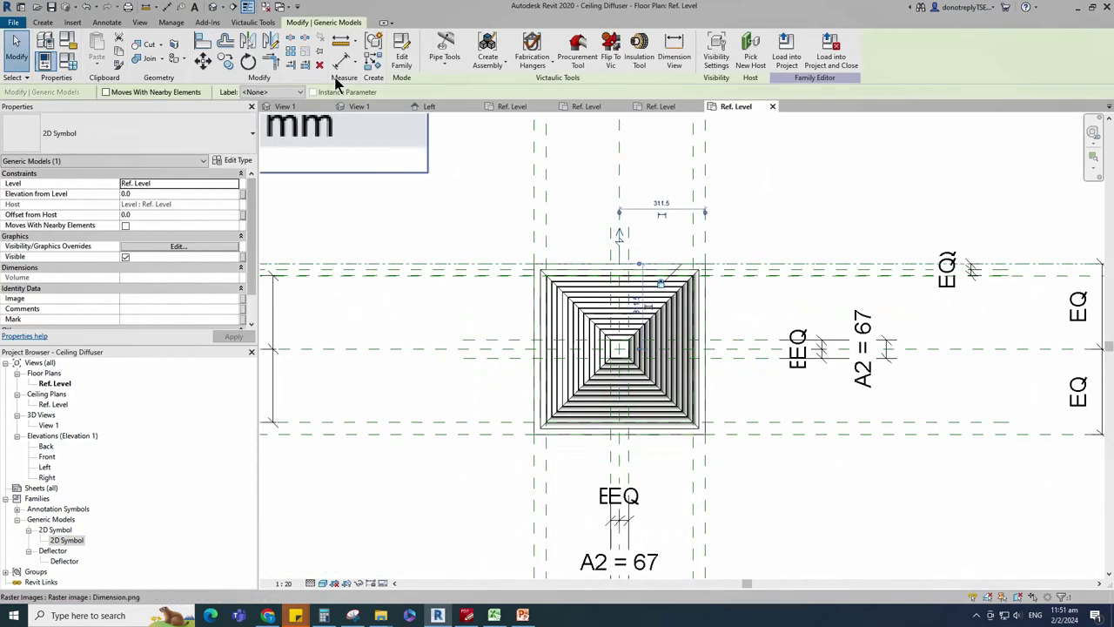
{"action": "left_click", "coordinate": [249, 41]}
{"action": "left_click", "coordinate": [744, 350]}
{"action": "scroll", "coordinate": [720, 327], "scroll_direction": "down", "scroll_amount": 2}
{"action": "key", "text": "Escape"}
{"action": "scroll", "coordinate": [655, 447], "scroll_direction": "up", "scroll_amount": 1}
Step: Align the mirrored symbol with the outer reference plane at the diffuser's lower edge and lock the alignment
{"action": "left_click", "coordinate": [645, 428]}
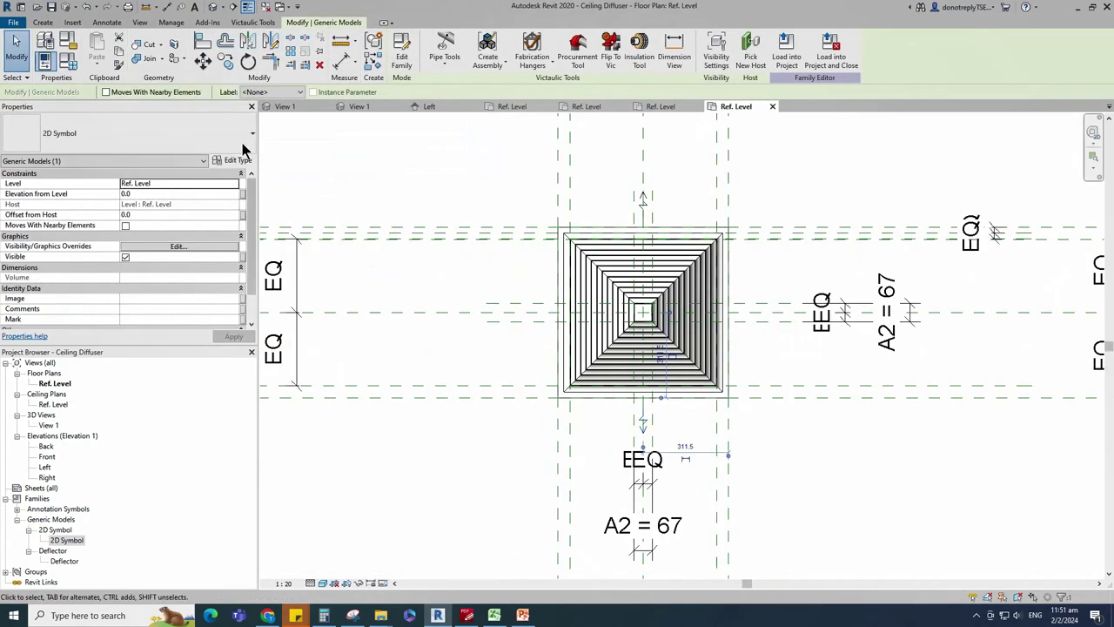
{"action": "left_click", "coordinate": [203, 41]}
{"action": "scroll", "coordinate": [725, 400], "scroll_direction": "up", "scroll_amount": 2}
{"action": "left_click", "coordinate": [778, 392]}
{"action": "scroll", "coordinate": [604, 392], "scroll_direction": "up", "scroll_amount": 2}
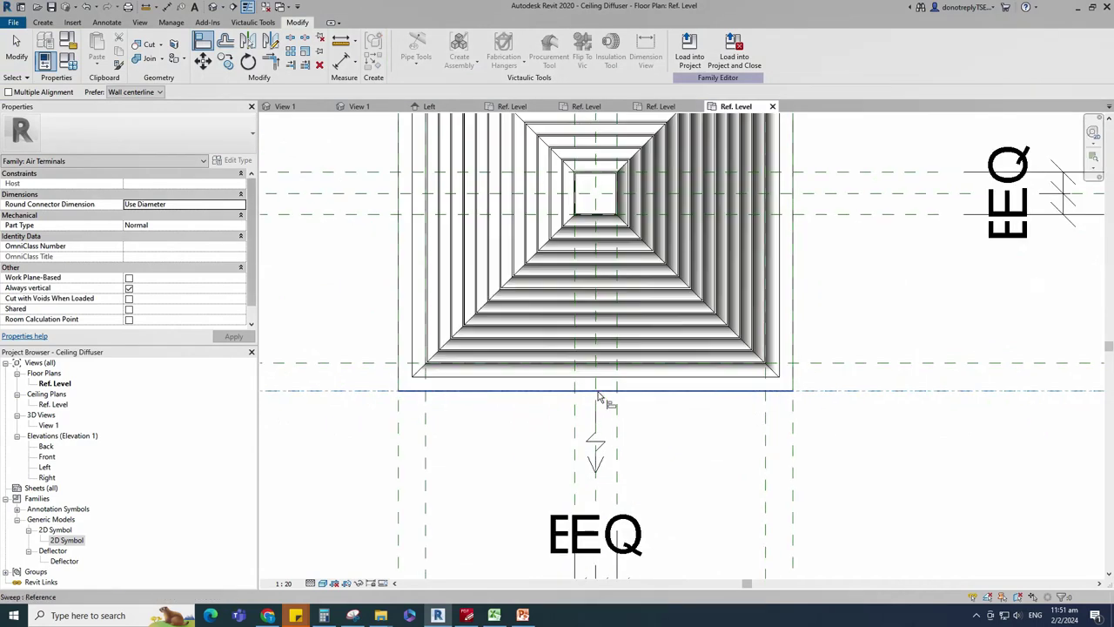
{"action": "scroll", "coordinate": [662, 416], "scroll_direction": "down", "scroll_amount": 5}
{"action": "key", "text": "Escape"}
Step: Rotate a copy of the upper and lower symbols 90° about the diffuser's center, onto its left and right sides
{"action": "left_click", "coordinate": [669, 239]}
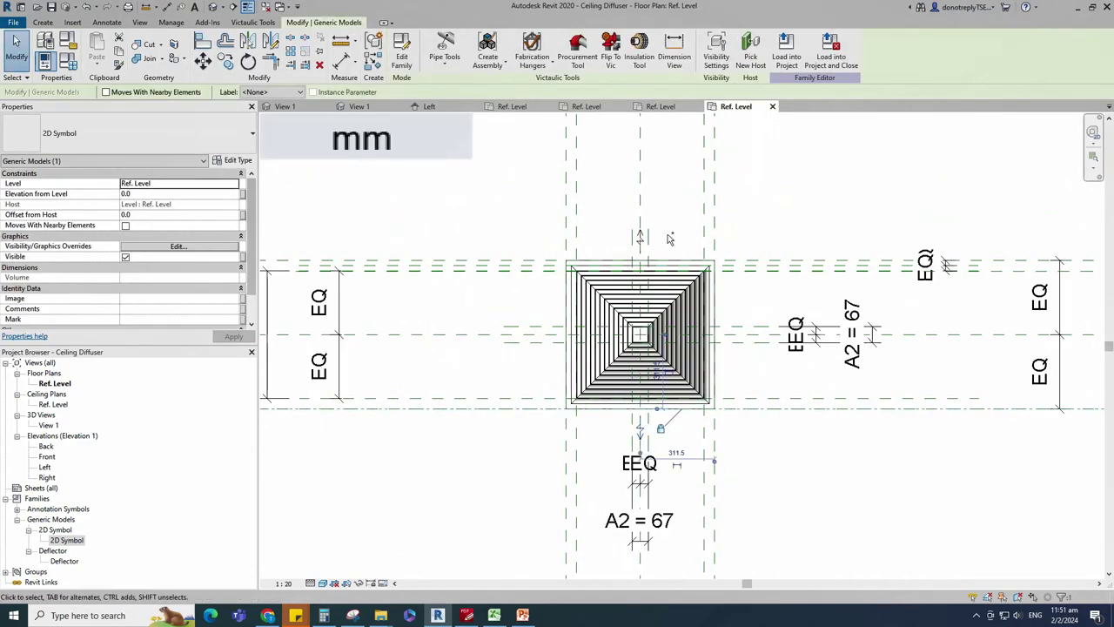
{"action": "left_click", "coordinate": [640, 237], "text": "ctrl"}
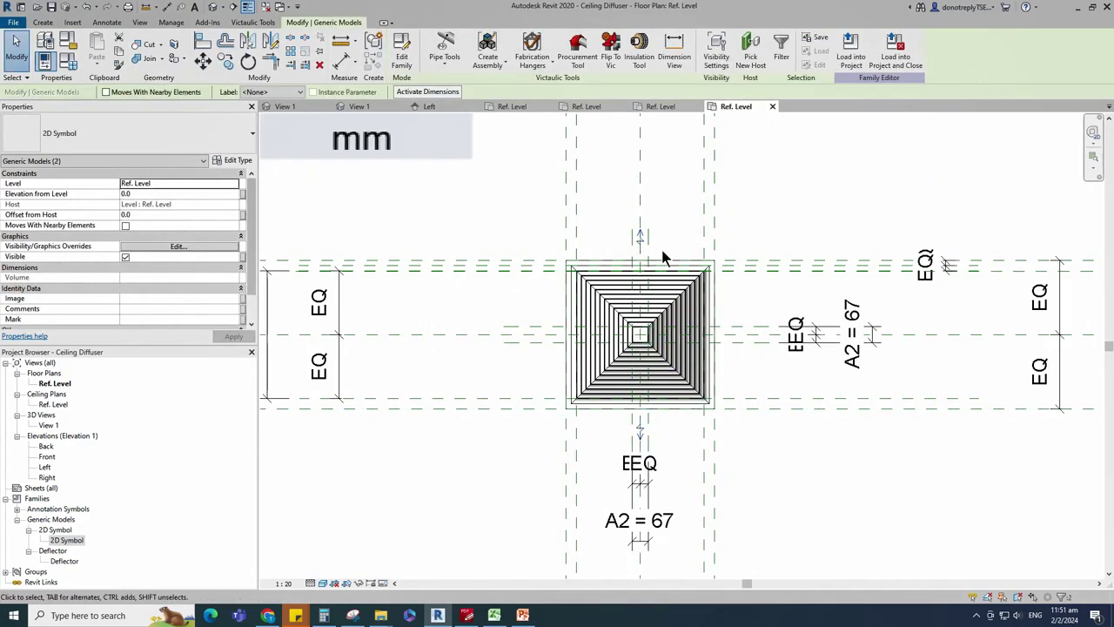
{"action": "left_click", "coordinate": [248, 61]}
{"action": "left_click", "coordinate": [346, 94]}
{"action": "scroll", "coordinate": [648, 340], "scroll_direction": "up", "scroll_amount": 3}
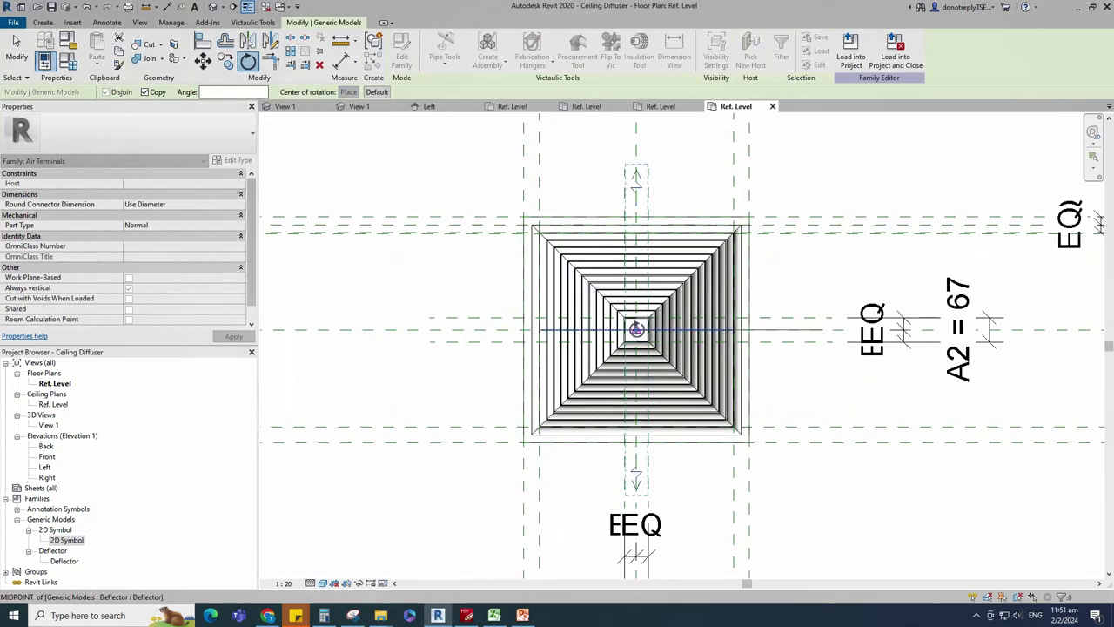
{"action": "left_click", "coordinate": [636, 330]}
{"action": "left_click", "coordinate": [638, 144]}
{"action": "left_click", "coordinate": [434, 335]}
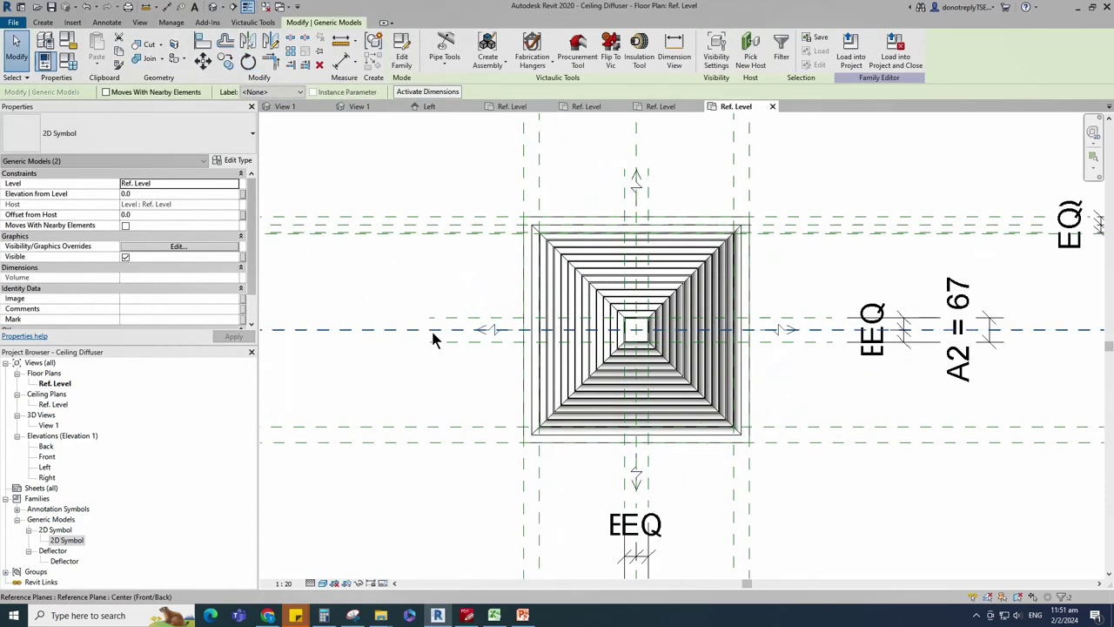
Step: Align the left 2D Symbol with the outer reference plane at the diffuser's left edge and lock the alignment
{"action": "key", "text": "Escape"}
{"action": "key", "text": "a"}
{"action": "key", "text": "l"}
{"action": "scroll", "coordinate": [509, 324], "scroll_direction": "up", "scroll_amount": 3}
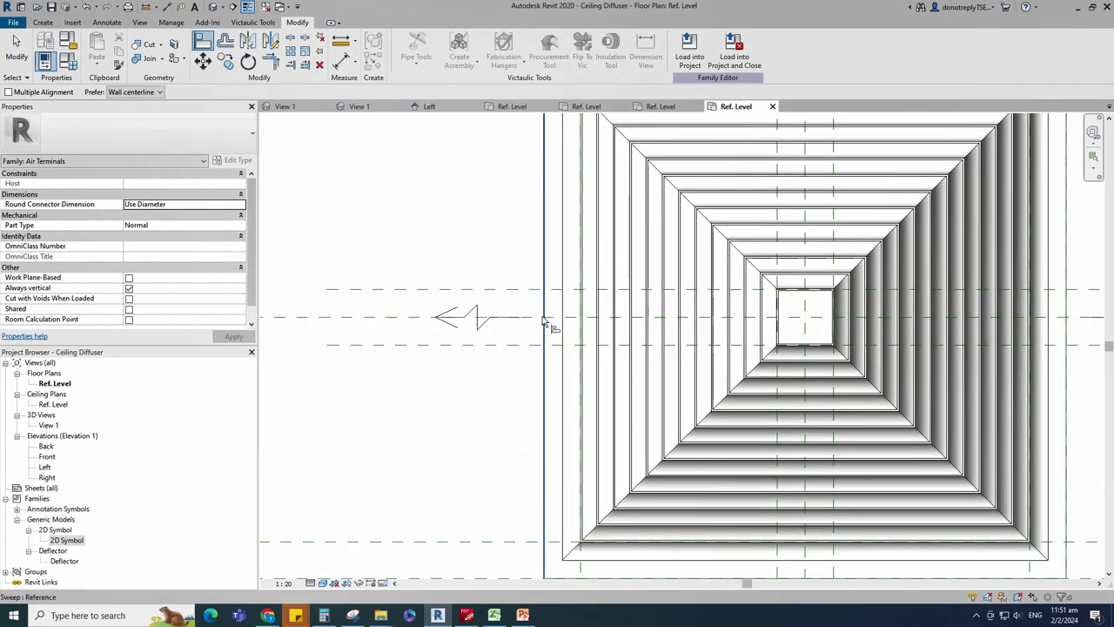
{"action": "scroll", "coordinate": [468, 350], "scroll_direction": "down", "scroll_amount": 3}
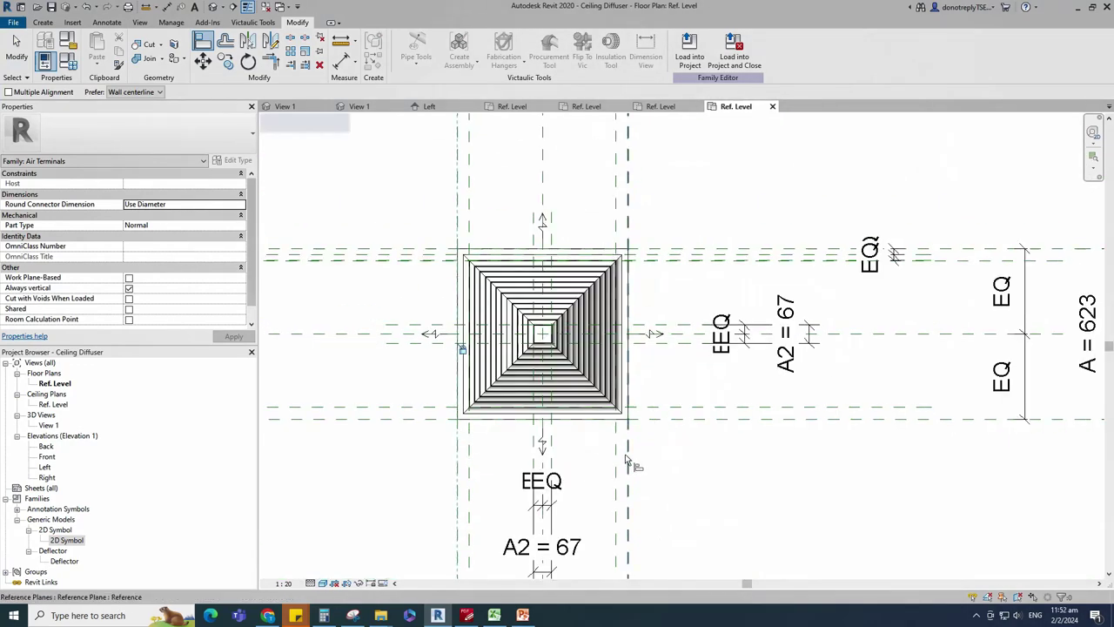
Step: Align the right 2D Symbol with the outer reference plane at the diffuser's right edge and lock the alignment
{"action": "left_click", "coordinate": [628, 454]}
{"action": "scroll", "coordinate": [632, 345], "scroll_direction": "up", "scroll_amount": 1}
{"action": "left_click", "coordinate": [625, 328]}
{"action": "scroll", "coordinate": [658, 372], "scroll_direction": "down", "scroll_amount": 2}
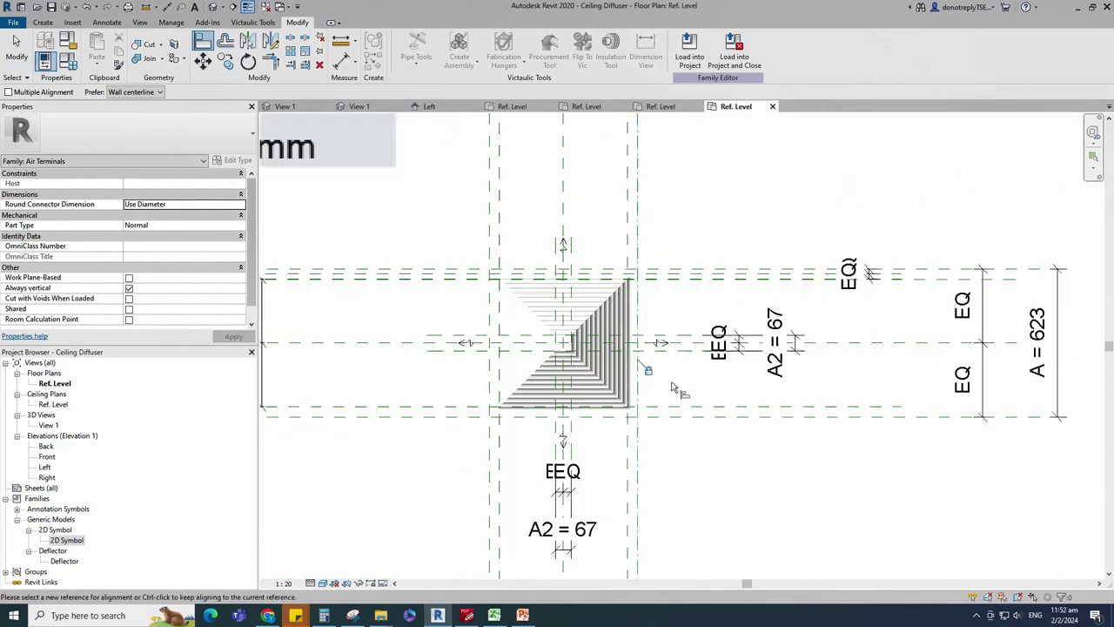
{"action": "key", "text": "Escape"}
Step: Test the family by applying types DN600 and DN250, ending with DN625 as the current type
{"action": "scroll", "coordinate": [674, 388], "scroll_direction": "down", "scroll_amount": 1}
{"action": "left_click", "coordinate": [68, 62]}
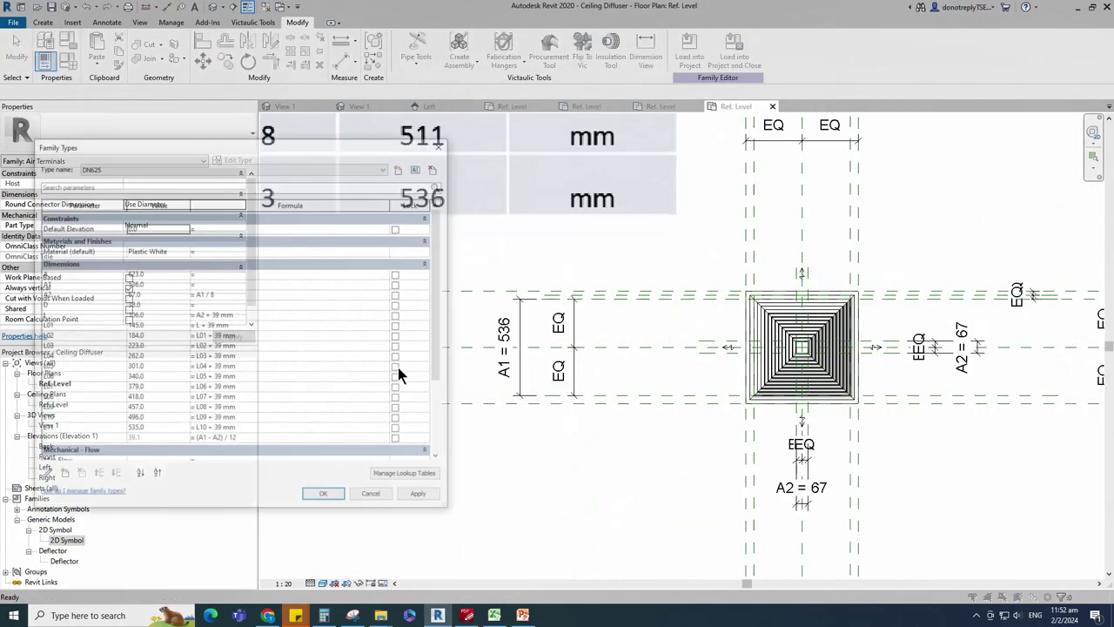
{"action": "left_click", "coordinate": [132, 165]}
{"action": "left_click", "coordinate": [152, 214]}
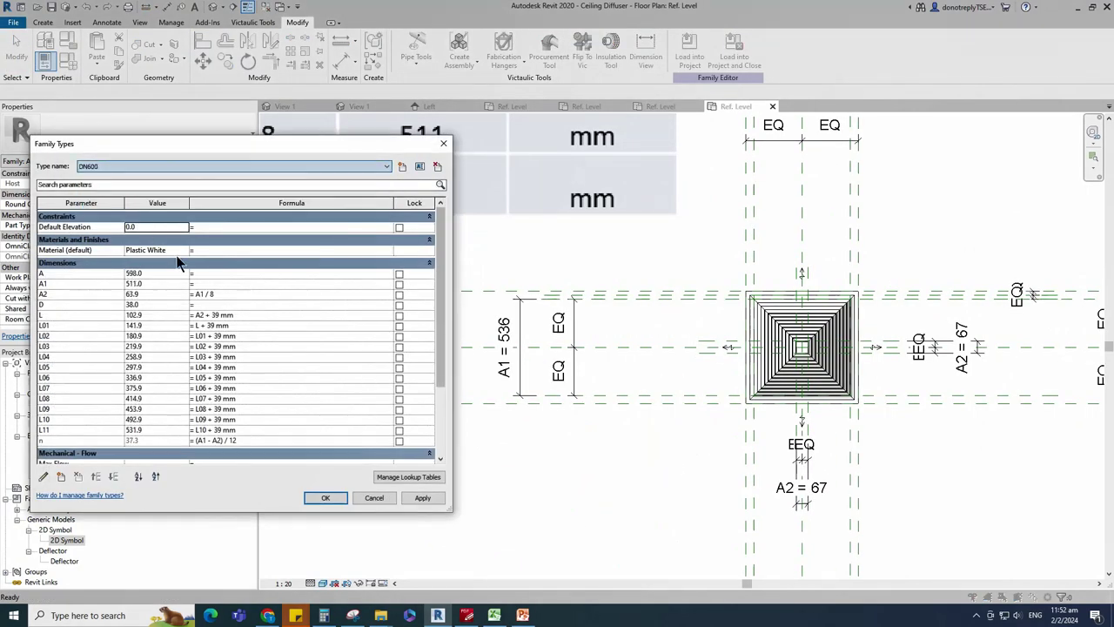
{"action": "left_click", "coordinate": [422, 498]}
{"action": "left_click", "coordinate": [104, 166]}
{"action": "left_click", "coordinate": [103, 200]}
{"action": "left_click", "coordinate": [422, 500]}
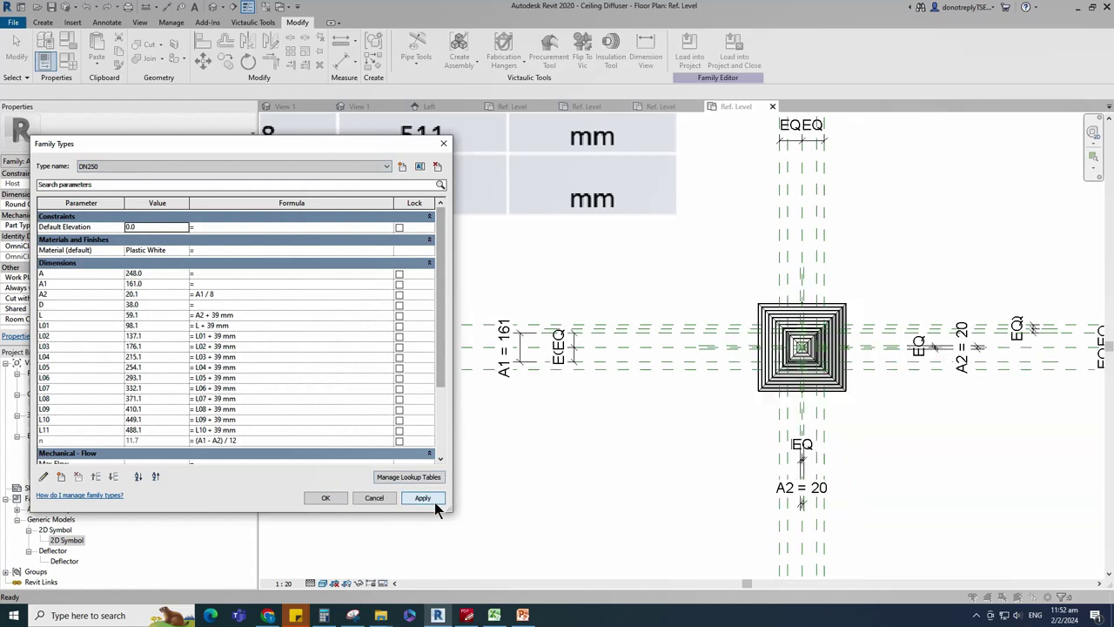
{"action": "left_click", "coordinate": [127, 165]}
{"action": "left_click", "coordinate": [129, 223]}
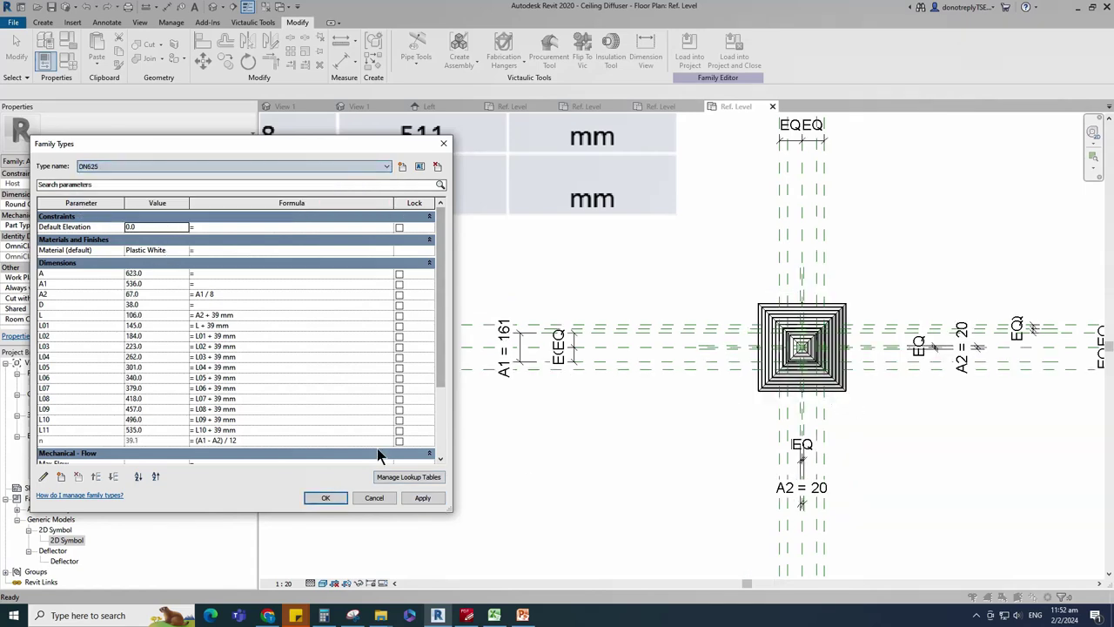
{"action": "left_click", "coordinate": [412, 500]}
{"action": "left_click", "coordinate": [334, 498]}
{"action": "scroll", "coordinate": [394, 486], "scroll_direction": "down", "scroll_amount": 1}
{"action": "middle_click_drag", "start_coordinate": [901, 431], "coordinate": [857, 422]}
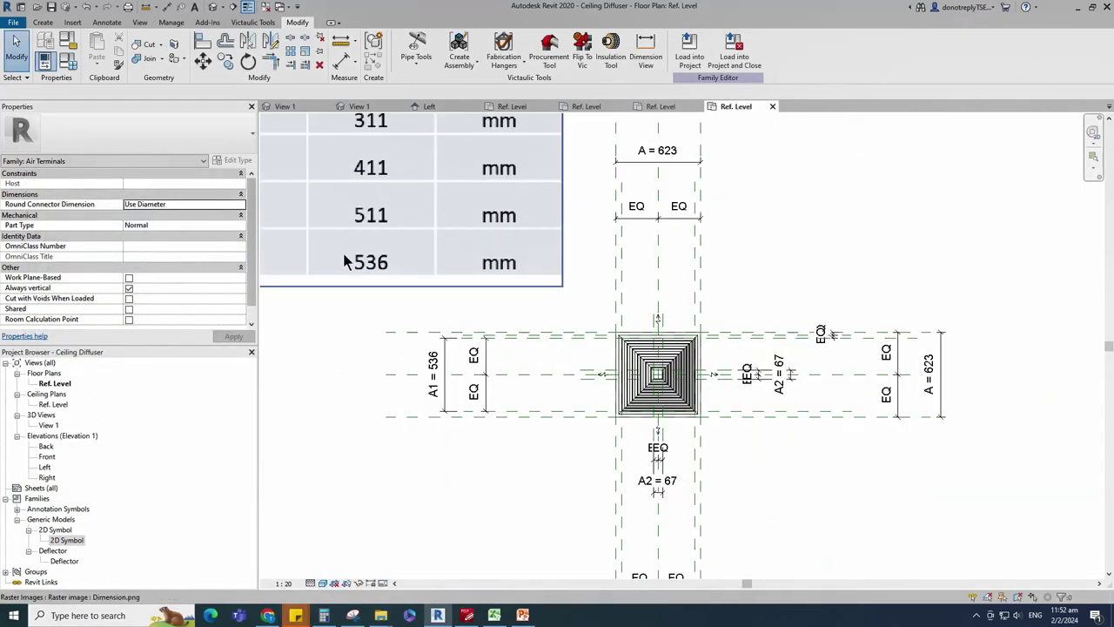
Step: Open the family's 3D view and load the ceiling diffuser family into the Piping_Pratical_1.rvt project
{"action": "double_click", "coordinate": [50, 424]}
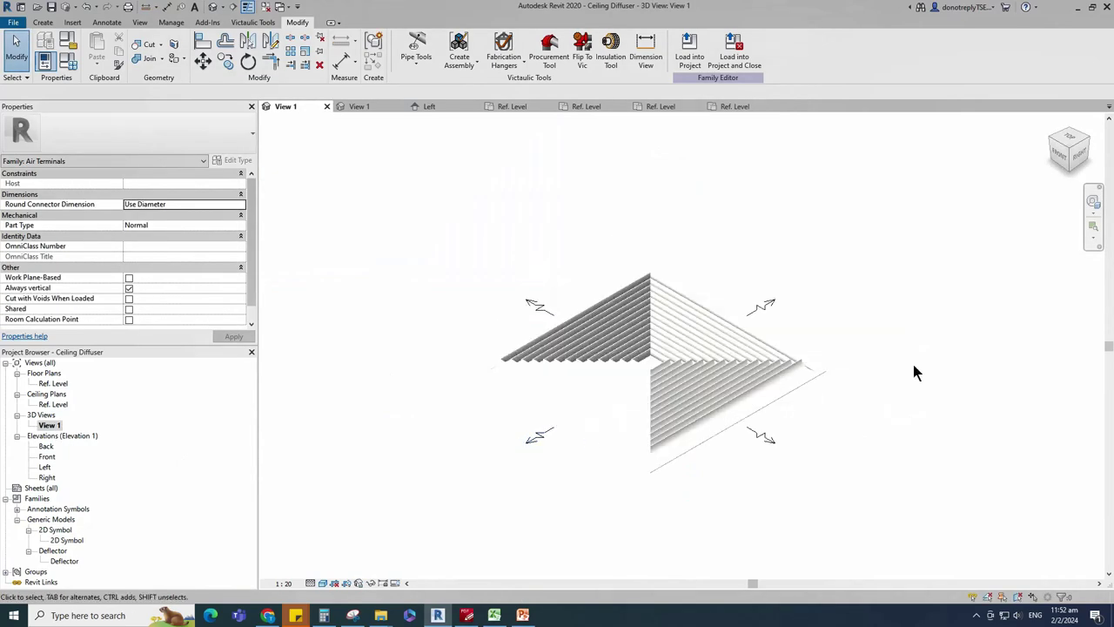
{"action": "left_click", "coordinate": [1050, 127]}
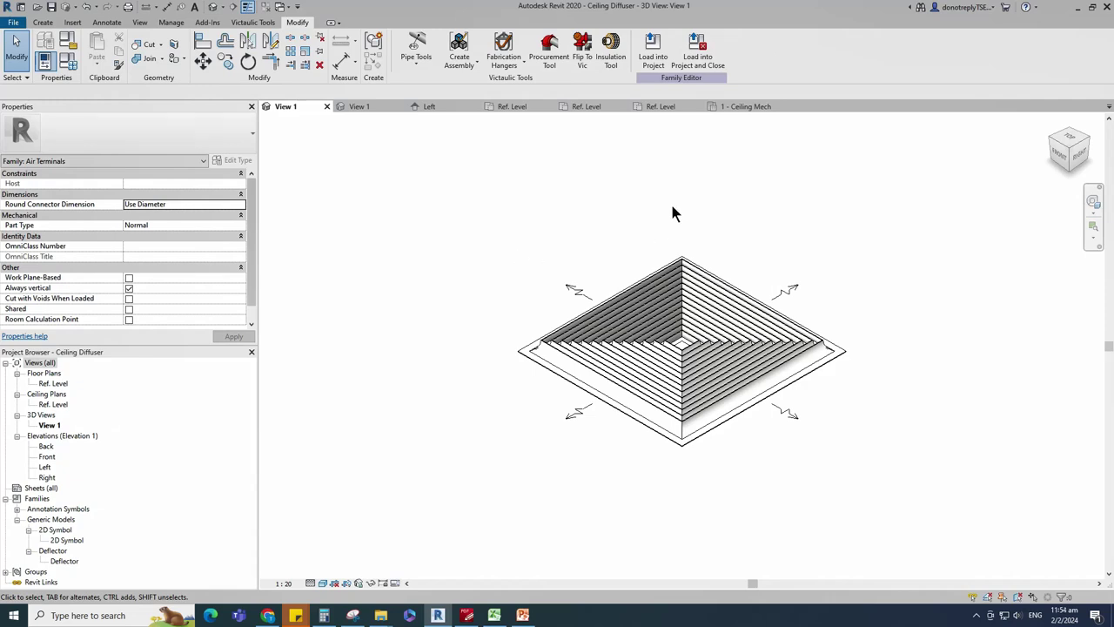
{"action": "left_click", "coordinate": [653, 52]}
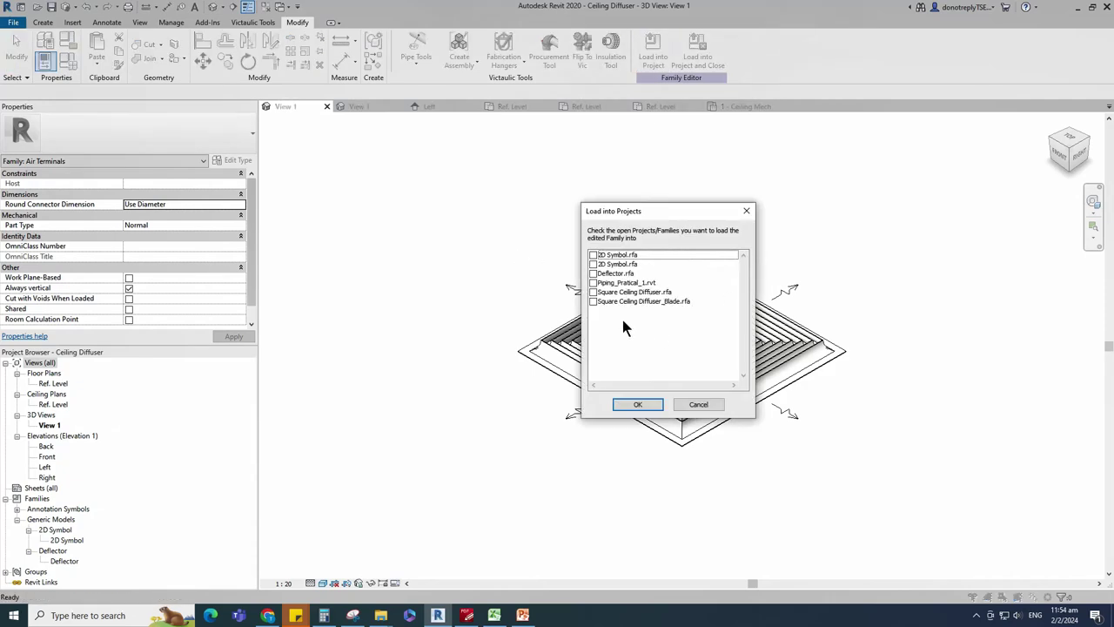
{"action": "left_click", "coordinate": [626, 282]}
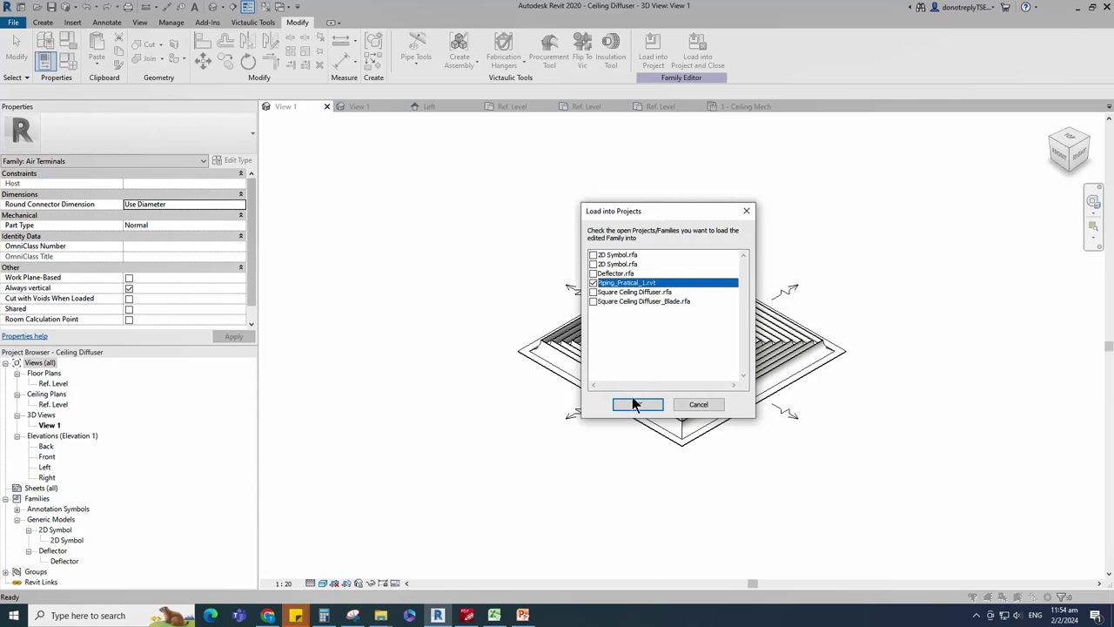
{"action": "left_click", "coordinate": [637, 404]}
Step: Try to place a DN625 ceiling diffuser in the 1 - Ceiling Mech plan at an elevation of 0
{"action": "scroll", "coordinate": [520, 341], "scroll_direction": "up", "scroll_amount": 1}
{"action": "middle_click_drag", "start_coordinate": [520, 340], "coordinate": [507, 323]}
{"action": "left_click", "coordinate": [522, 329]}
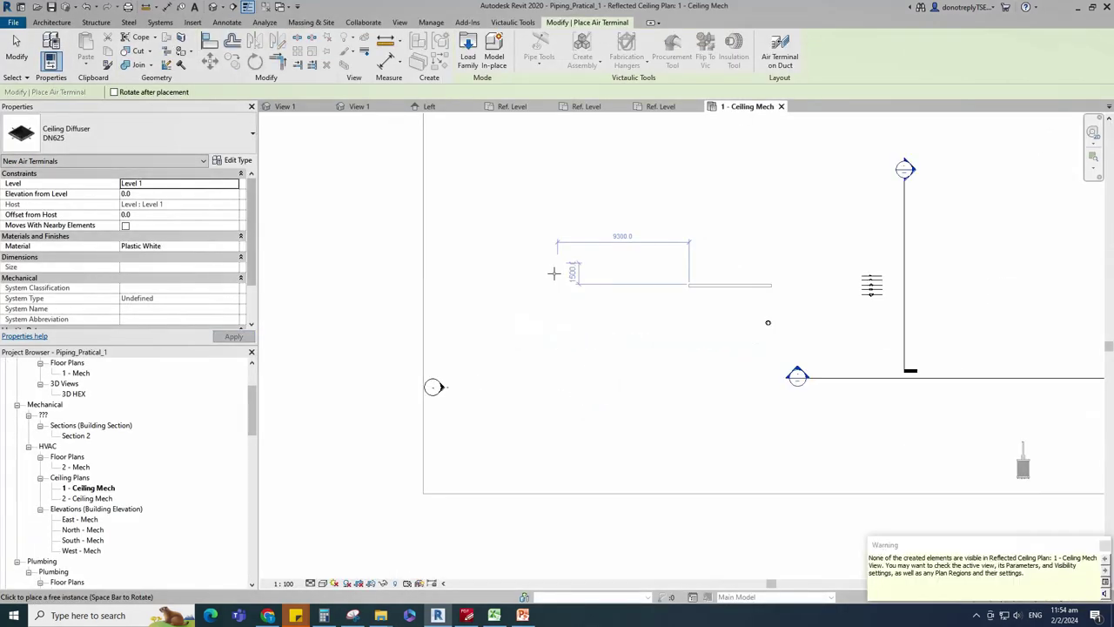
Step: Place six DN625 ceiling diffusers in two columns of three, with an elevation from level of 2400
{"action": "left_click", "coordinate": [78, 195]}
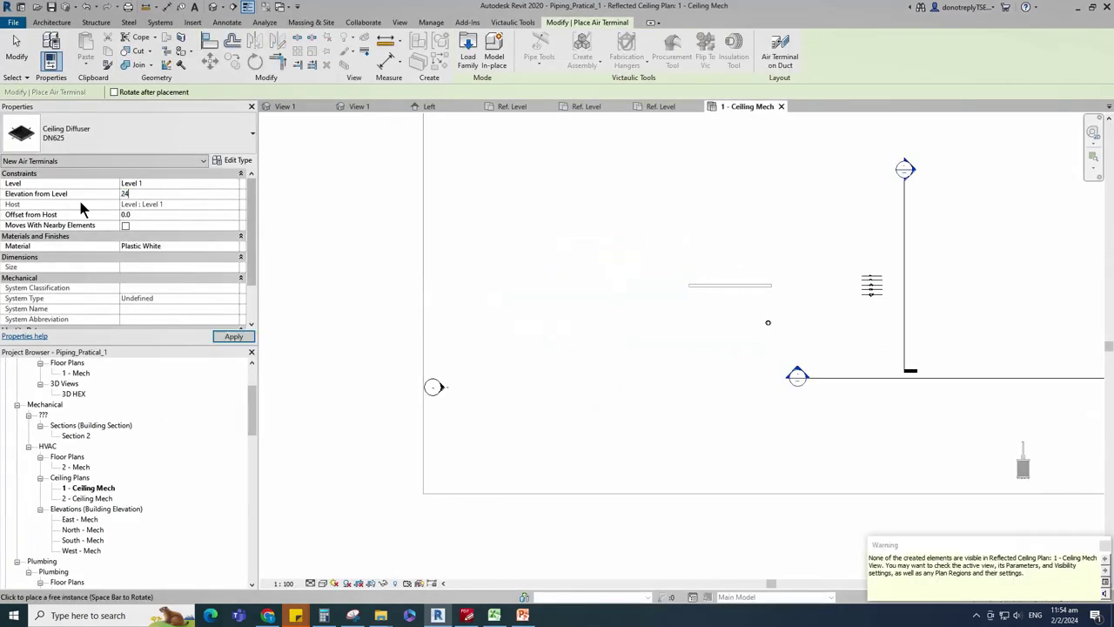
{"action": "scroll", "coordinate": [559, 305], "scroll_direction": "up", "scroll_amount": 3}
{"action": "scroll", "coordinate": [467, 329], "scroll_direction": "down", "scroll_amount": 1}
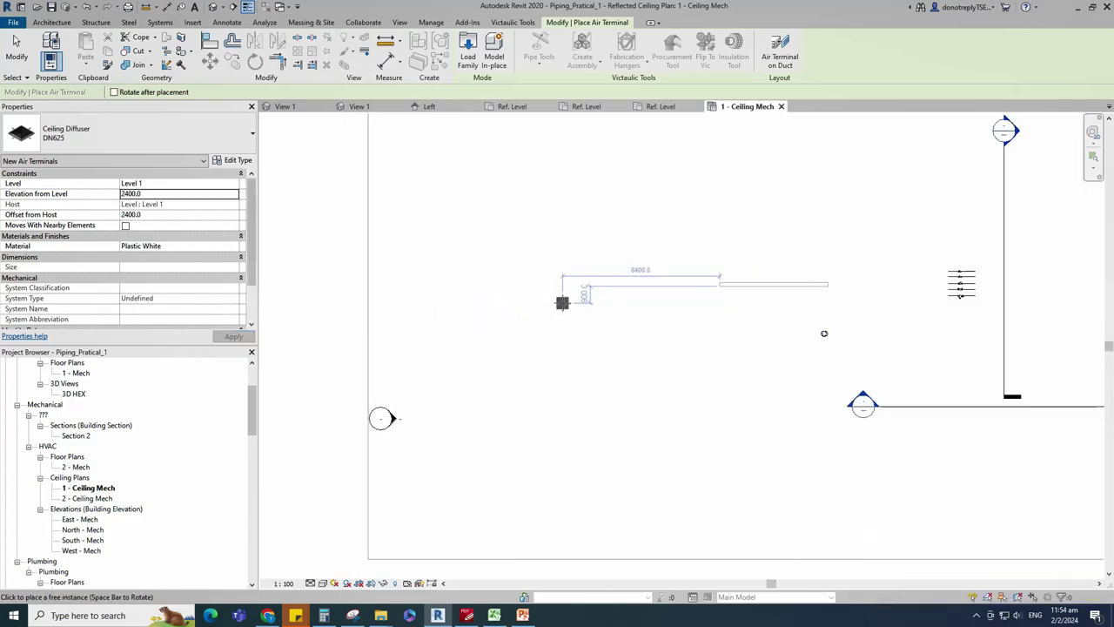
{"action": "scroll", "coordinate": [567, 301], "scroll_direction": "up", "scroll_amount": 2}
{"action": "scroll", "coordinate": [465, 283], "scroll_direction": "up", "scroll_amount": 1}
{"action": "scroll", "coordinate": [451, 280], "scroll_direction": "down", "scroll_amount": 2}
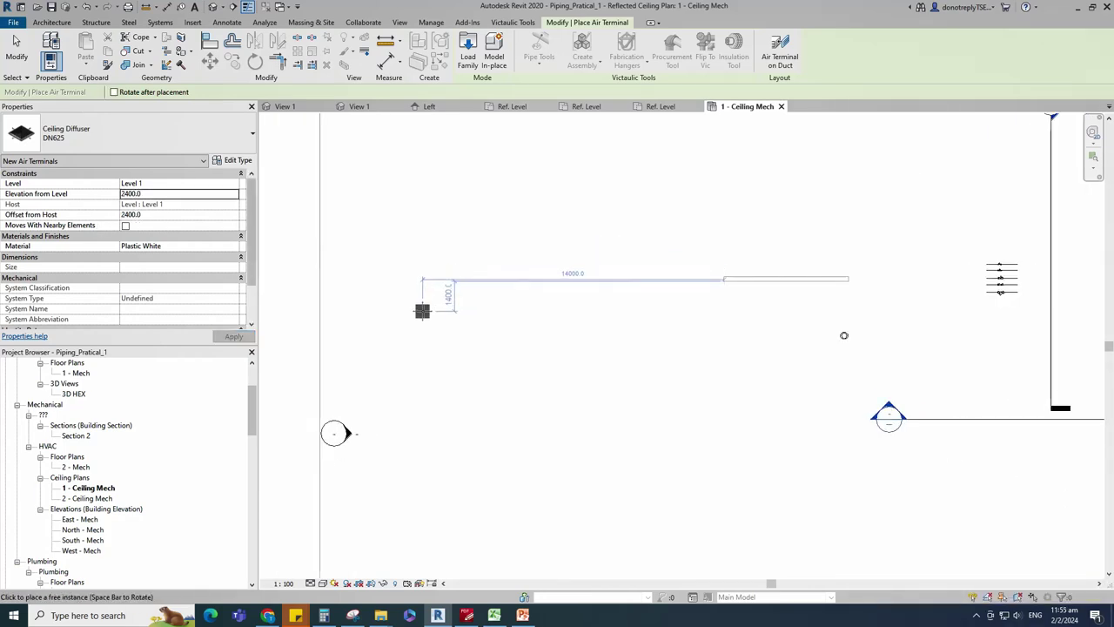
{"action": "left_click", "coordinate": [422, 311]}
{"action": "left_click", "coordinate": [422, 270]}
{"action": "left_click", "coordinate": [422, 230]}
{"action": "scroll", "coordinate": [422, 205], "scroll_direction": "up", "scroll_amount": 1}
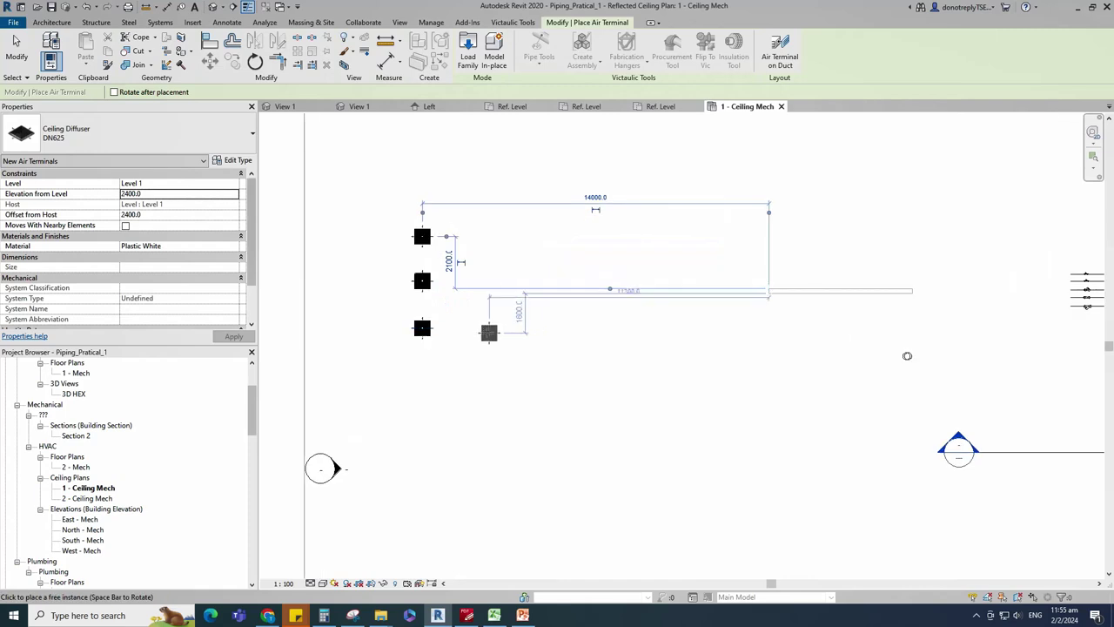
{"action": "left_click", "coordinate": [485, 329]}
{"action": "left_click", "coordinate": [485, 281]}
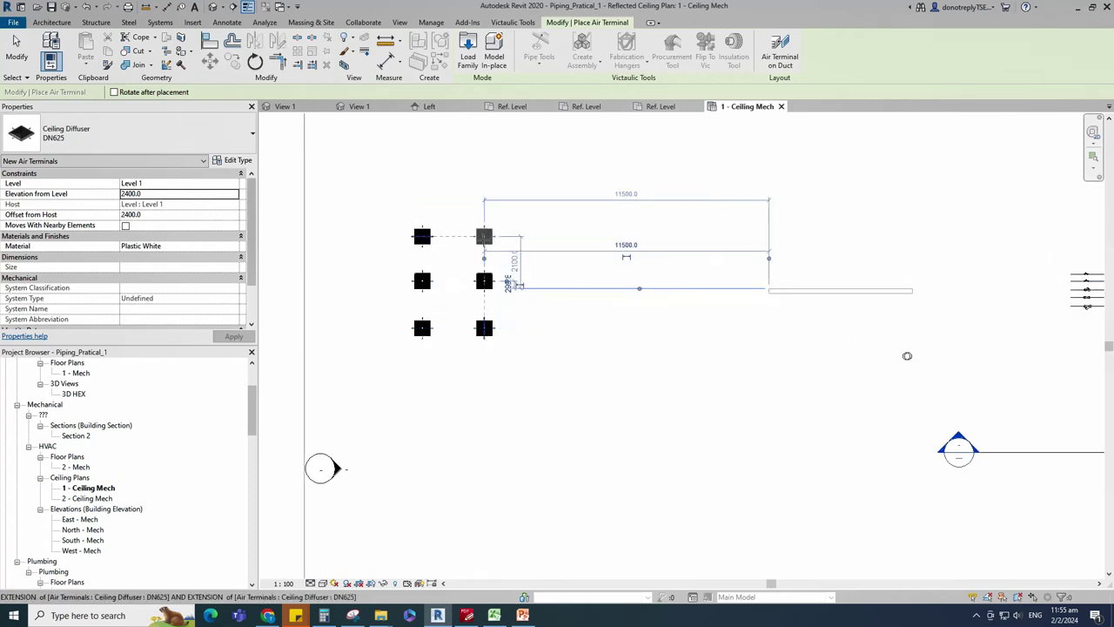
{"action": "left_click", "coordinate": [484, 236]}
{"action": "key", "text": "Escape"}
{"action": "key", "text": "Escape"}
Step: Set the ceiling plan's detail level to Fine and choose a visual style for the view
{"action": "scroll", "coordinate": [347, 306], "scroll_direction": "up", "scroll_amount": 3}
{"action": "left_click", "coordinate": [310, 583]}
{"action": "left_click", "coordinate": [325, 571]}
{"action": "left_click", "coordinate": [323, 584]}
{"action": "left_click", "coordinate": [343, 541]}
{"action": "scroll", "coordinate": [514, 375], "scroll_direction": "down", "scroll_amount": 2}
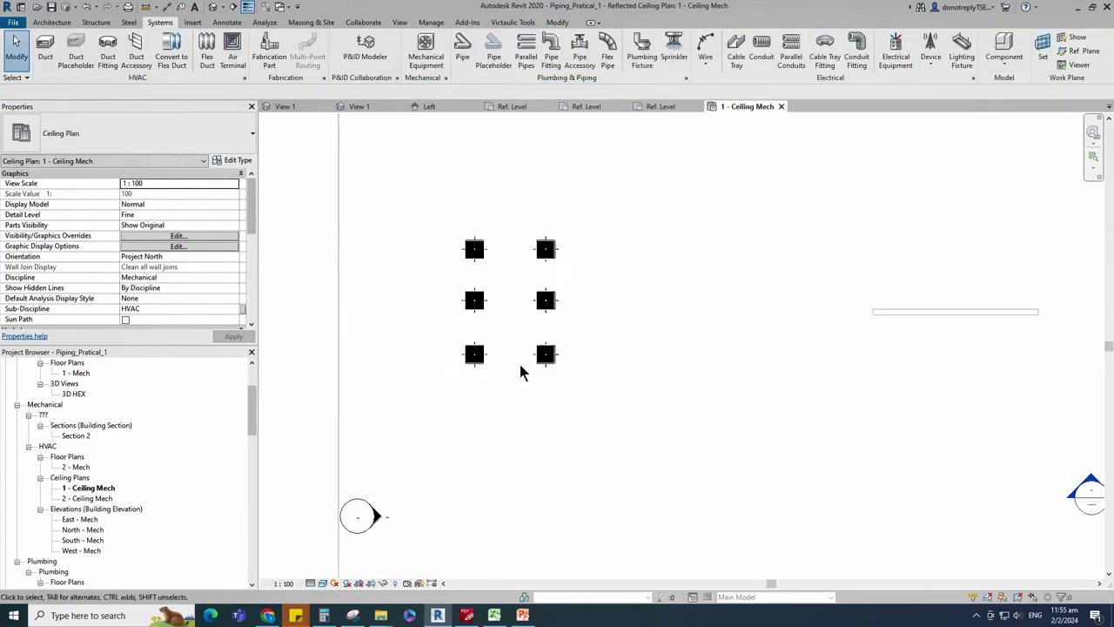
Step: Change the lower diffuser in the left column to type DN250
{"action": "scroll", "coordinate": [440, 366], "scroll_direction": "up", "scroll_amount": 3}
{"action": "left_click", "coordinate": [489, 357]}
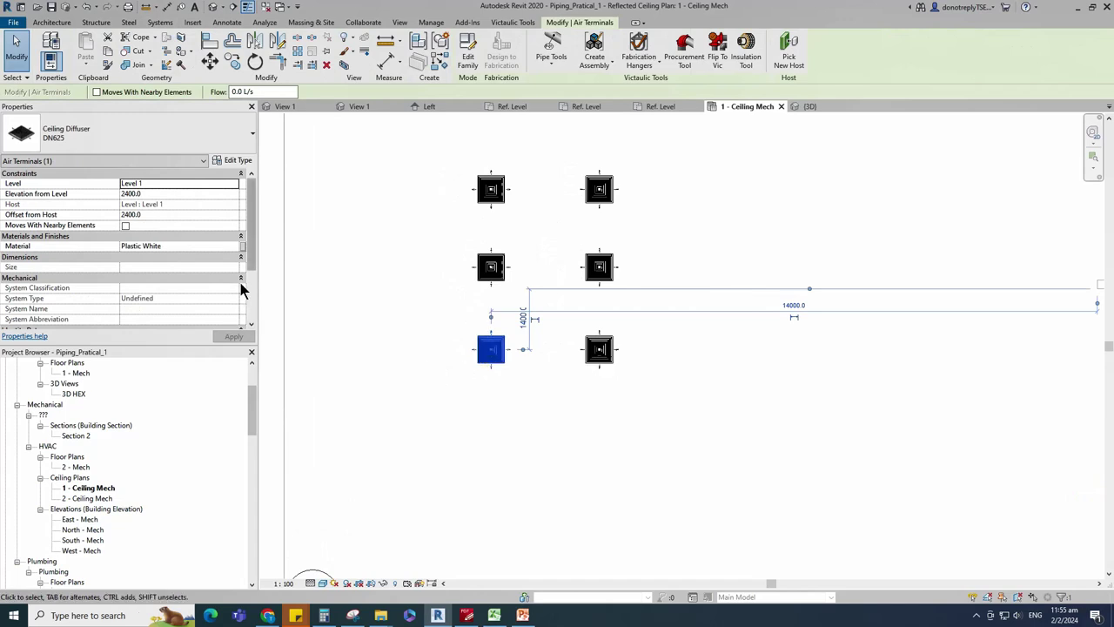
{"action": "left_click", "coordinate": [93, 128]}
{"action": "left_click", "coordinate": [44, 197]}
{"action": "left_click", "coordinate": [445, 406]}
Step: Change the left column's middle diffuser to type DN300 and its upper diffuser to DN400
{"action": "left_click", "coordinate": [494, 274]}
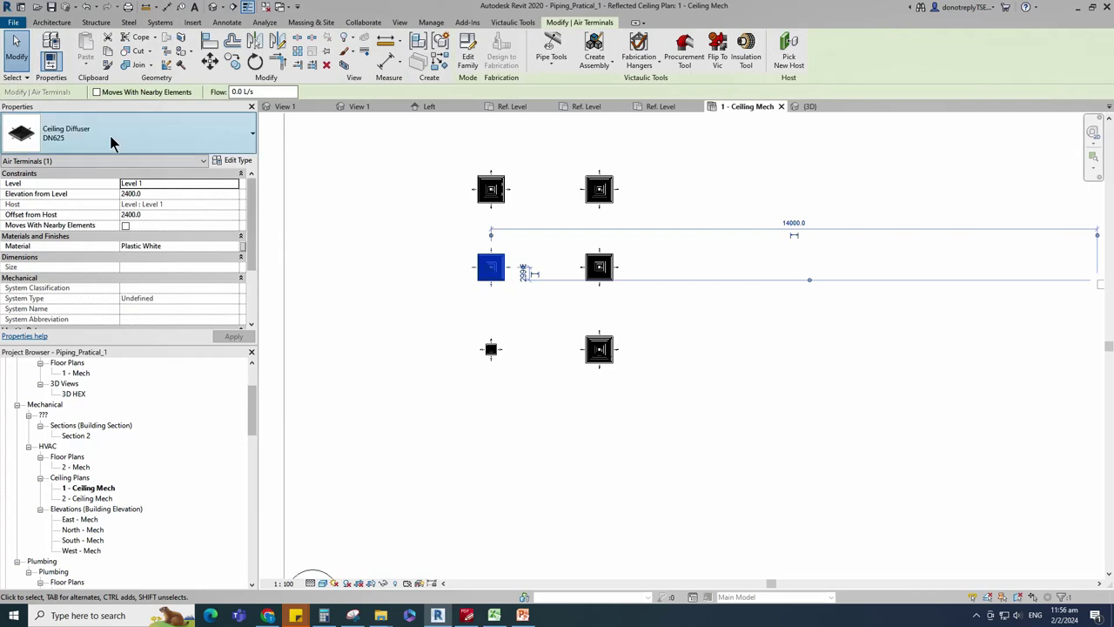
{"action": "left_click", "coordinate": [111, 144]}
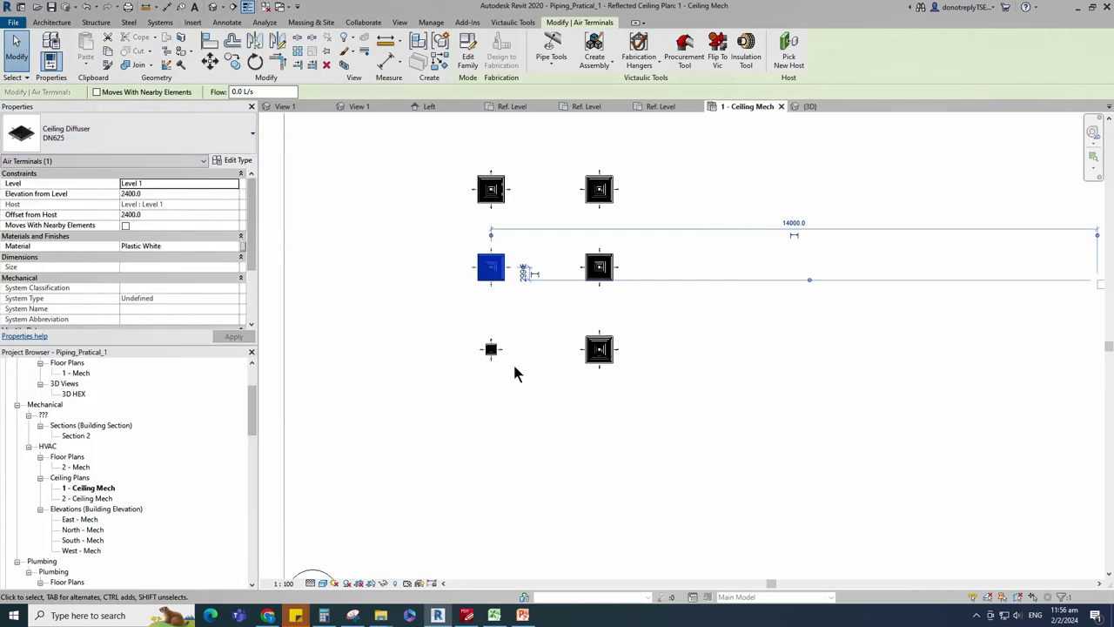
{"action": "left_click", "coordinate": [517, 223]}
{"action": "left_click", "coordinate": [491, 189]}
{"action": "left_click", "coordinate": [99, 133]}
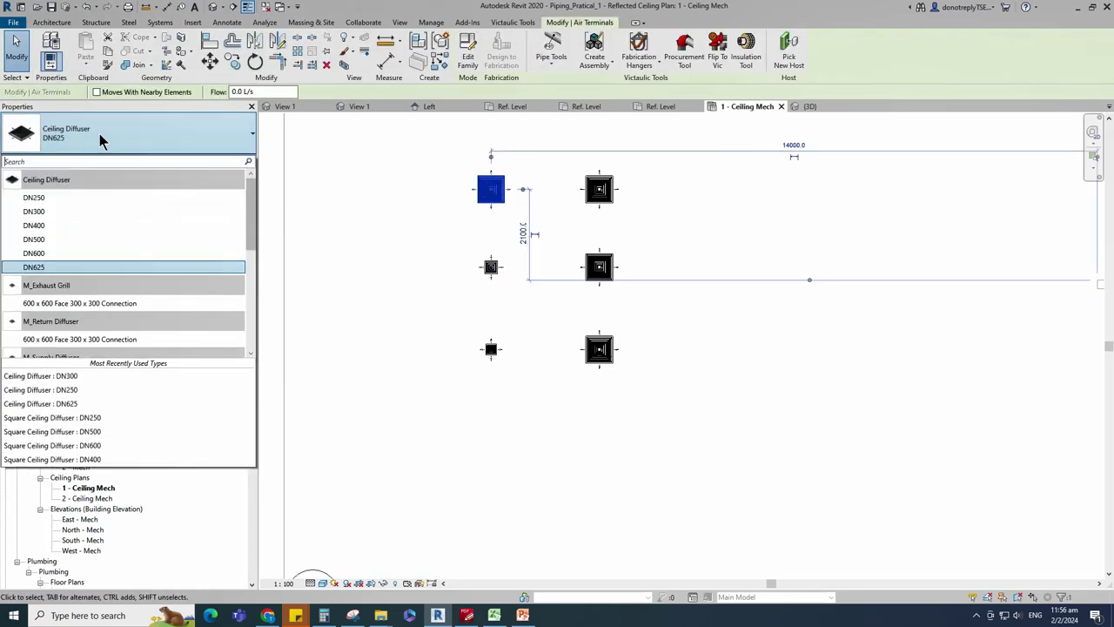
{"action": "left_click", "coordinate": [61, 225]}
{"action": "left_click", "coordinate": [450, 335]}
Step: Change the right column's lower diffuser to type DN500 and its middle diffuser to DN600
{"action": "left_click", "coordinate": [599, 349]}
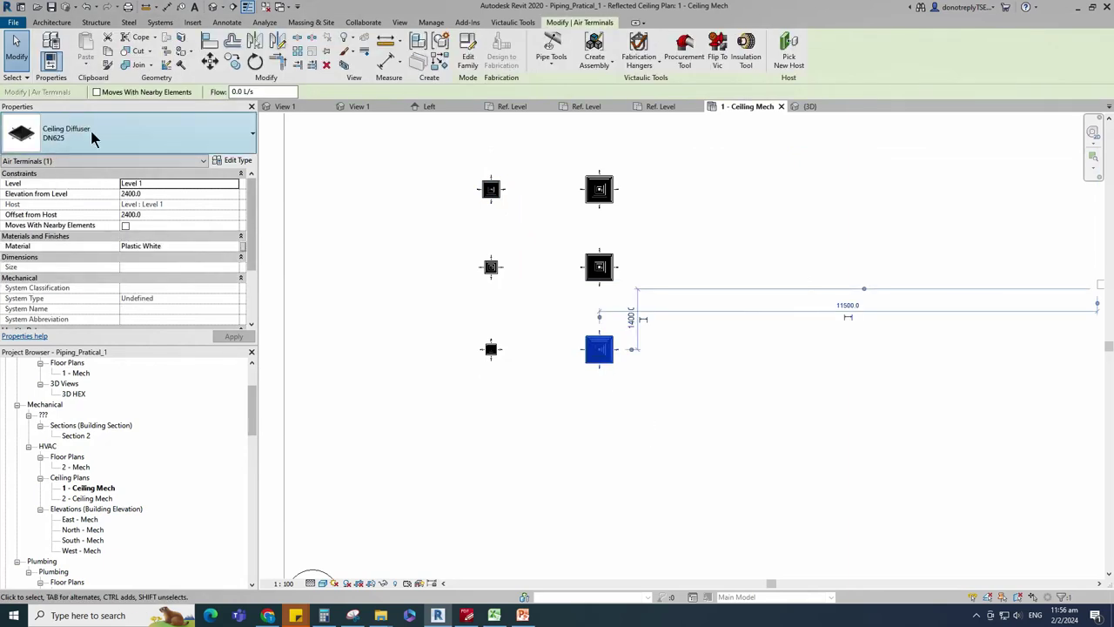
{"action": "left_click", "coordinate": [355, 328]}
{"action": "left_click", "coordinate": [599, 349]}
{"action": "left_click", "coordinate": [109, 142]}
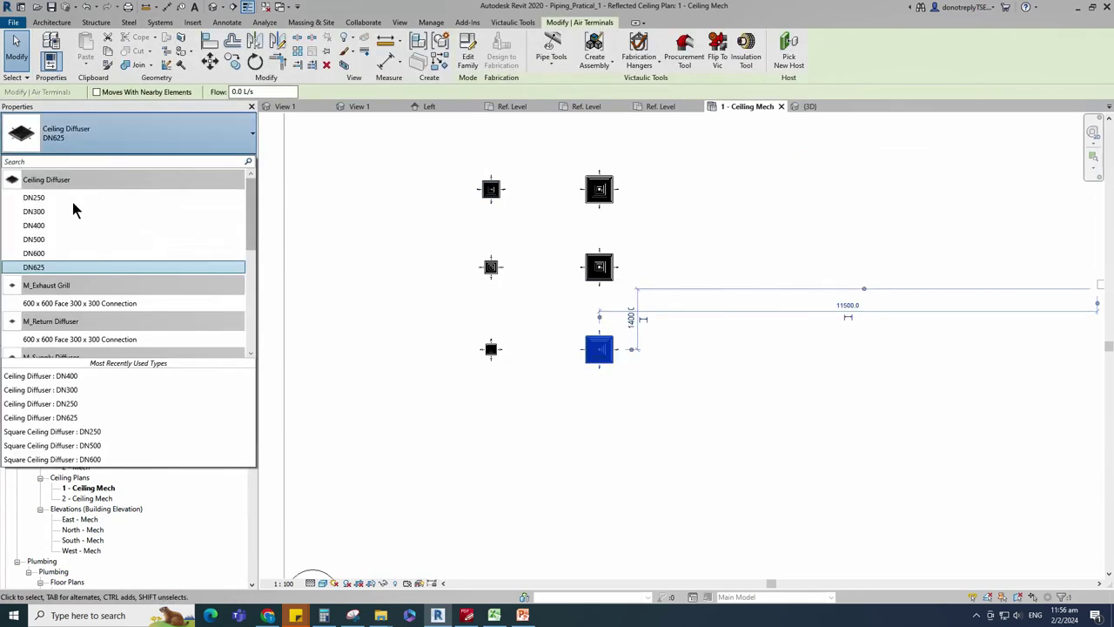
{"action": "left_click", "coordinate": [56, 238]}
{"action": "left_click", "coordinate": [651, 261]}
{"action": "left_click", "coordinate": [599, 272]}
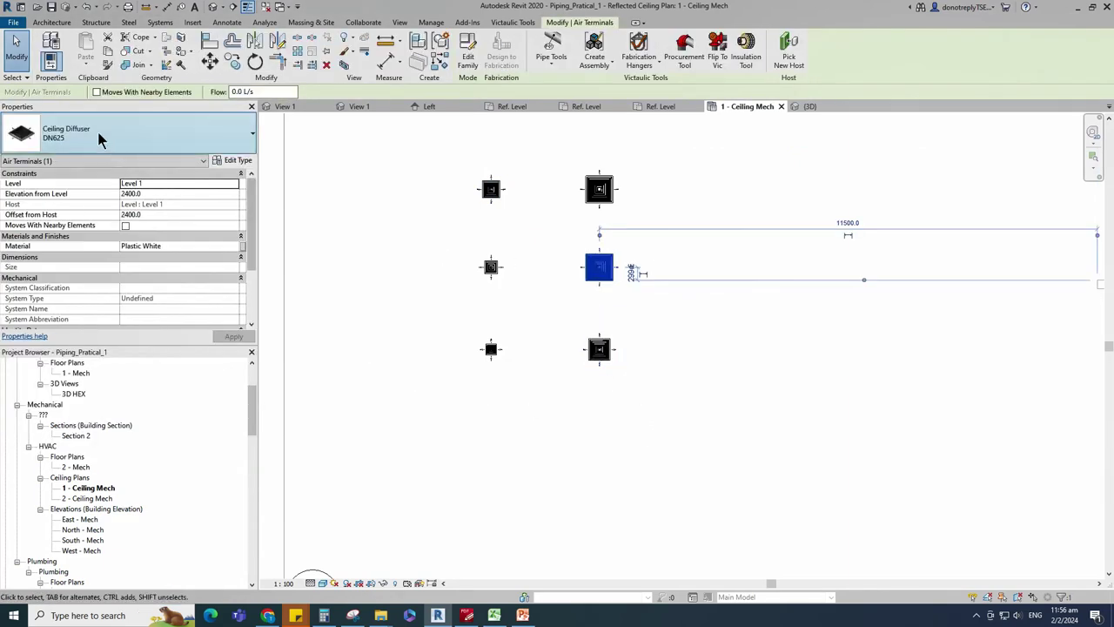
{"action": "left_click", "coordinate": [98, 135]}
{"action": "left_click", "coordinate": [63, 253]}
{"action": "left_click", "coordinate": [655, 304]}
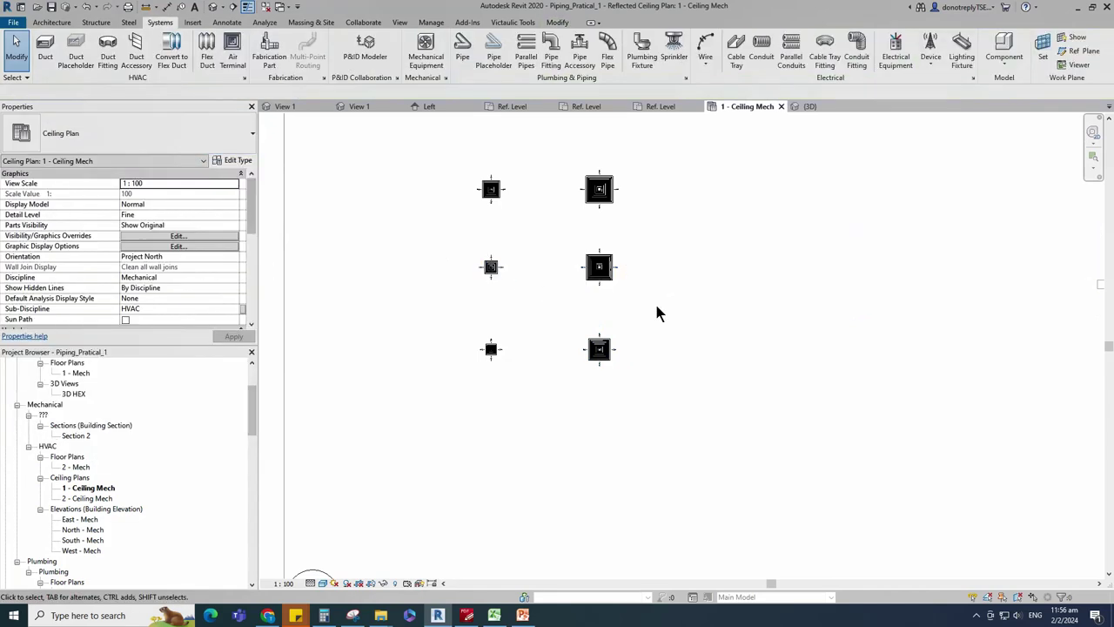
Step: Isolate all six ceiling diffusers in a 3D view with a selection box and inspect them
{"action": "scroll", "coordinate": [648, 309], "scroll_direction": "up", "scroll_amount": 1}
{"action": "scroll", "coordinate": [625, 231], "scroll_direction": "down", "scroll_amount": 1}
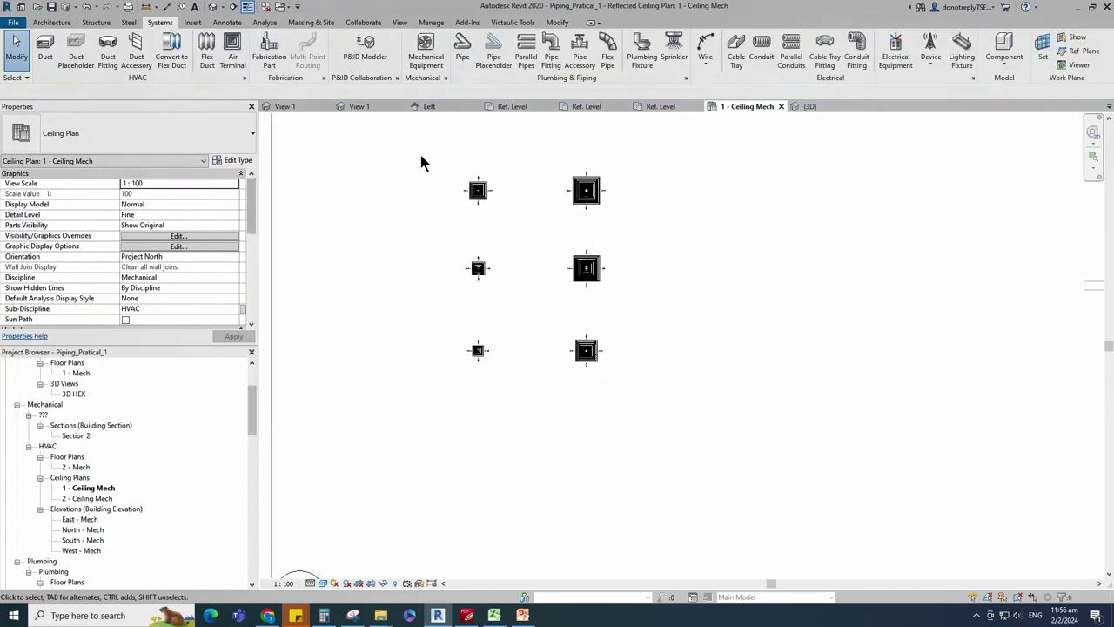
{"action": "mouse_move", "coordinate": [421, 146]}
{"action": "left_mouse_down"}
{"action": "mouse_move", "coordinate": [635, 228]}
{"action": "mouse_move", "coordinate": [644, 391]}
{"action": "left_mouse_up"}
{"action": "left_click", "coordinate": [347, 67]}
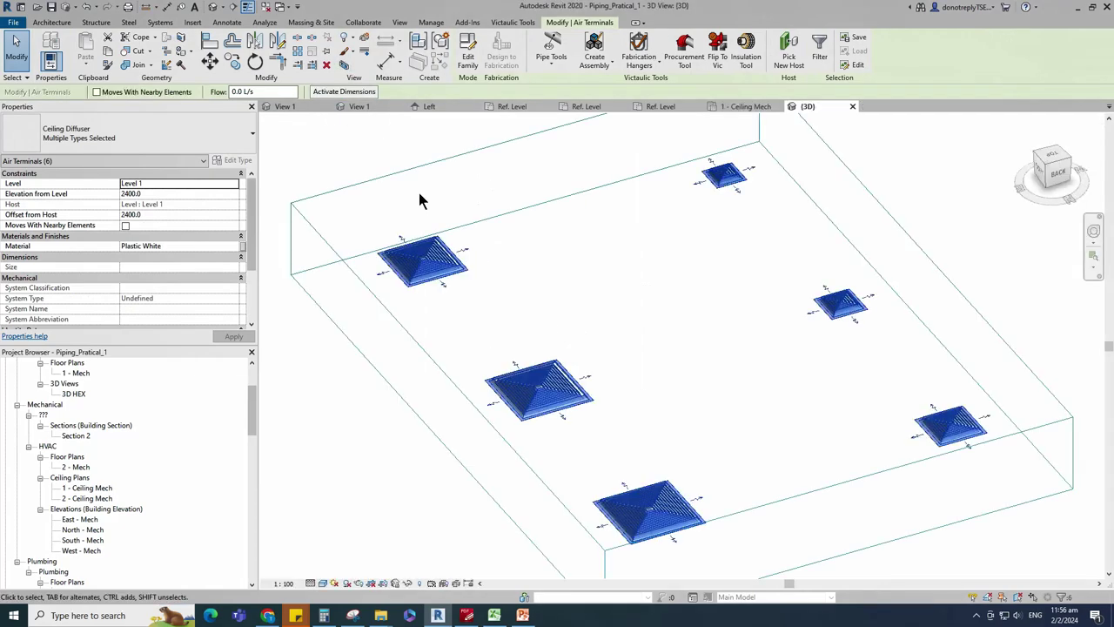
{"action": "scroll", "coordinate": [446, 245], "scroll_direction": "down", "scroll_amount": 2}
{"action": "left_click", "coordinate": [395, 465]}
{"action": "middle_click_drag", "start_coordinate": [624, 458], "coordinate": [527, 337], "text": "shift"}
{"action": "scroll", "coordinate": [528, 336], "scroll_direction": "up", "scroll_amount": 5}
{"action": "middle_click_drag", "start_coordinate": [729, 421], "coordinate": [903, 450], "text": "shift"}
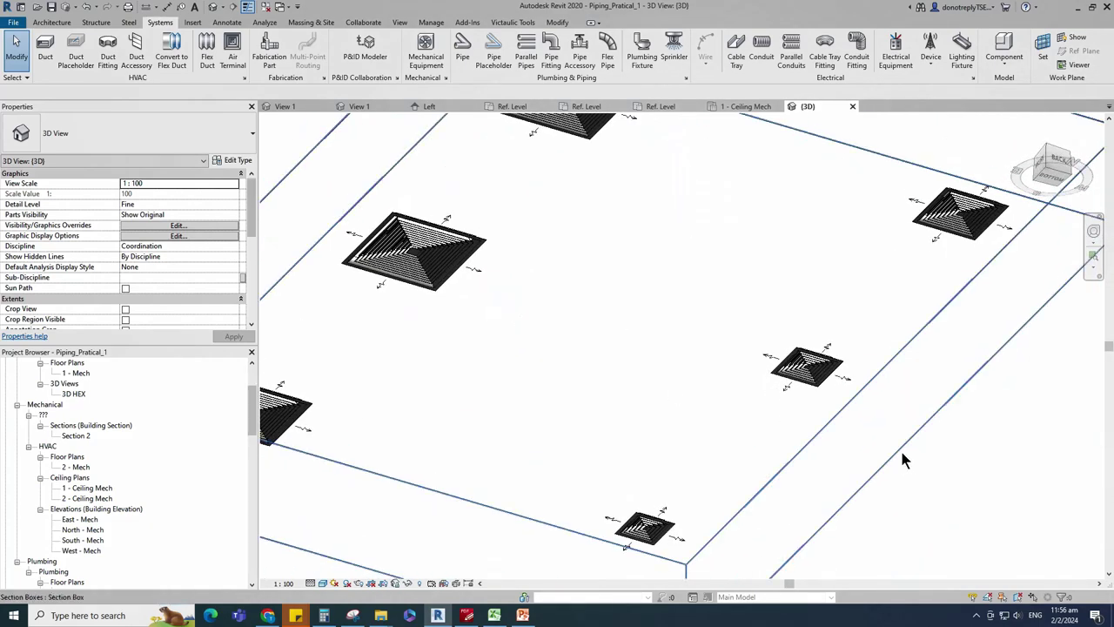
{"action": "scroll", "coordinate": [910, 462], "scroll_direction": "down", "scroll_amount": 2}
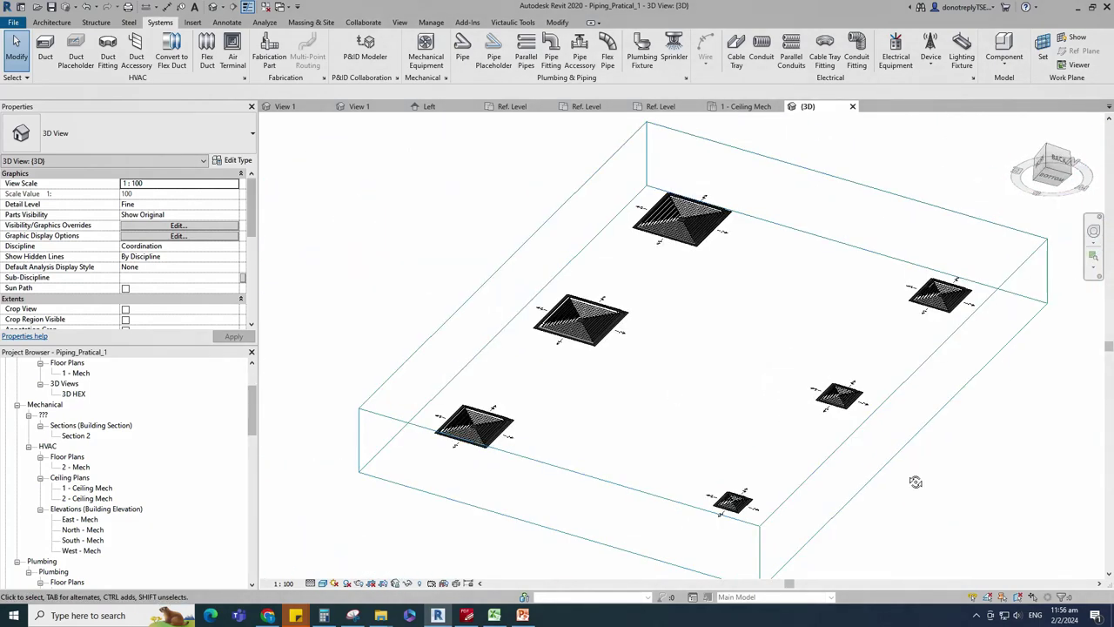